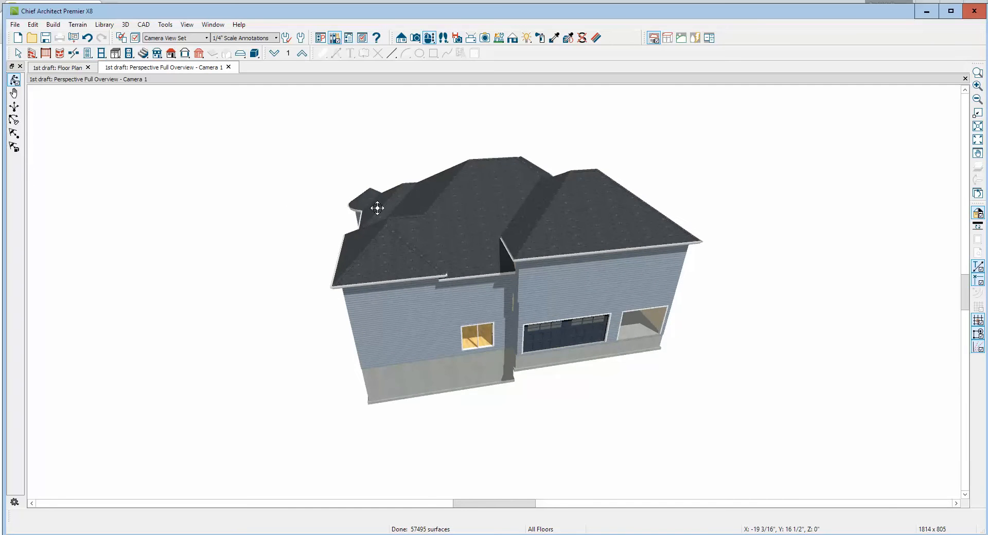
# Close the perspective overview and create a cross section through the front entry, looking toward the living room
pyautogui.moveTo(377, 208)
pyautogui.mouseDown()
pyautogui.moveTo(302, 204)
pyautogui.moveTo(372, 205)
pyautogui.mouseUp()
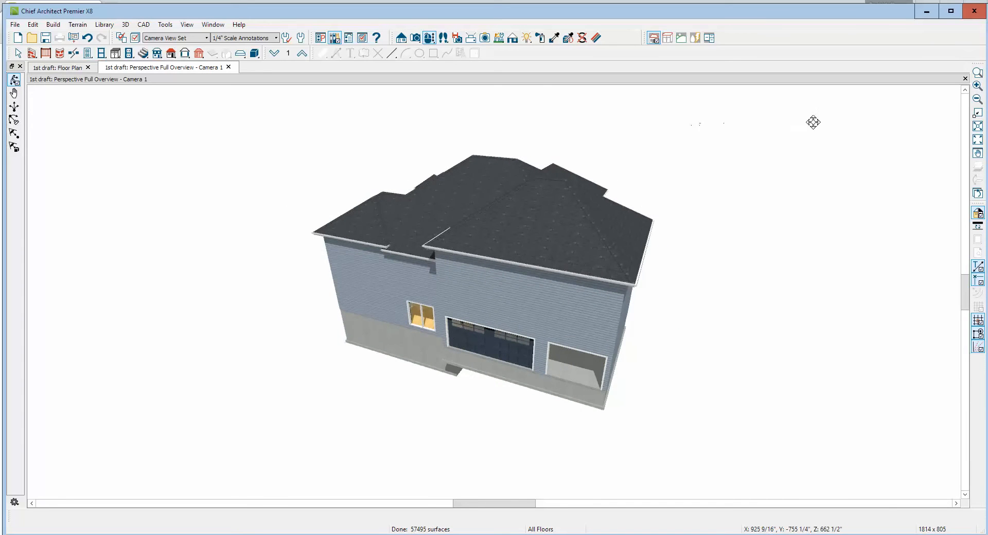
pyautogui.click(965, 79)
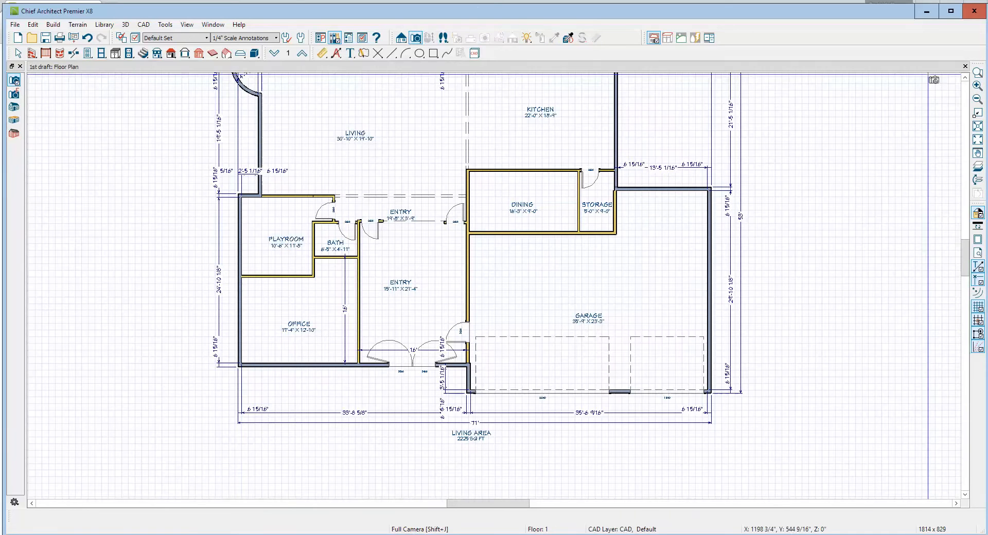
pyautogui.click(400, 37)
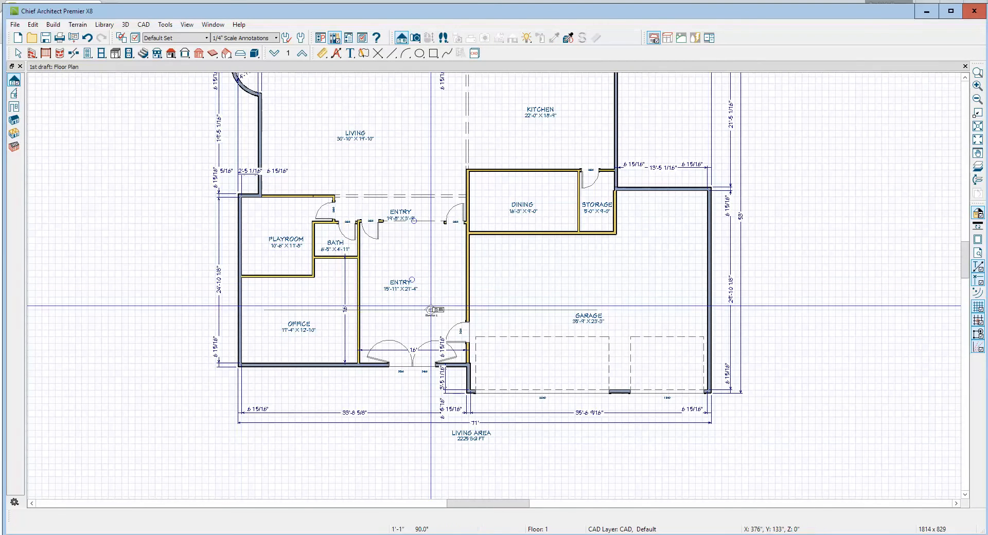
pyautogui.moveTo(431, 310); pyautogui.dragTo(427, 266)
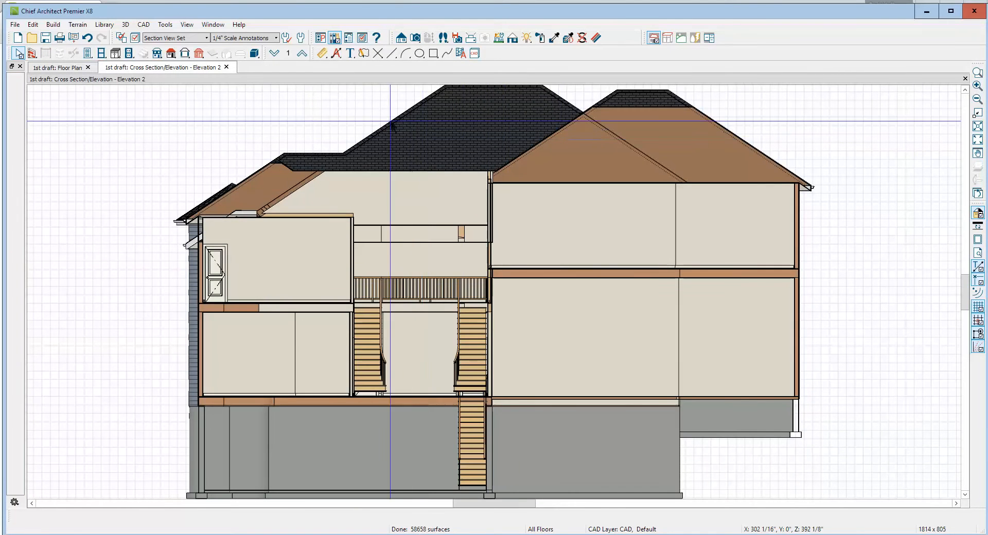
# Add a vertical dimension from ceiling to floor in the garage and shift its lower end off the floor's underside
pyautogui.click(323, 53)
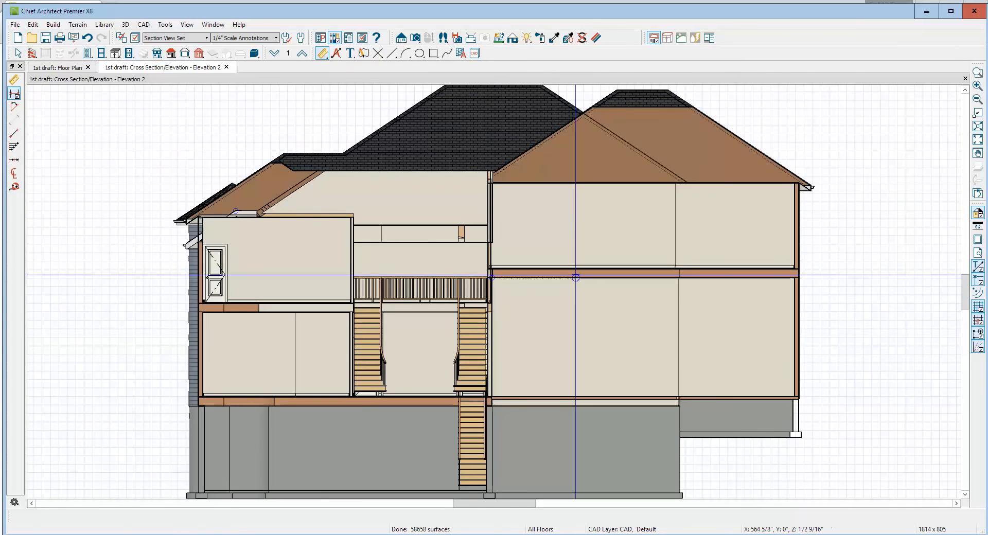
pyautogui.moveTo(579, 278); pyautogui.dragTo(578, 400)
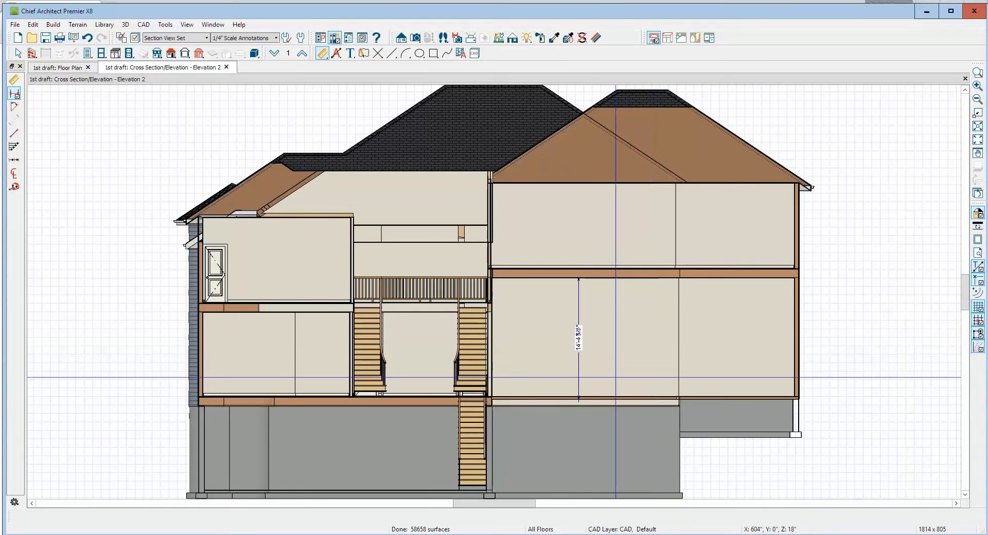
pyautogui.scroll(1, 577, 399)
pyautogui.scroll(4, 577, 399)
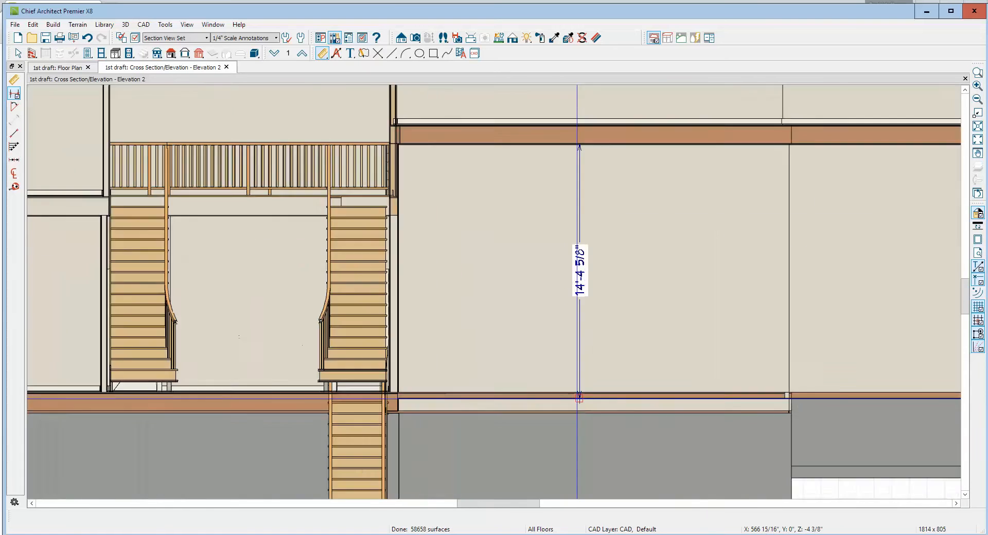
pyautogui.click(584, 388)
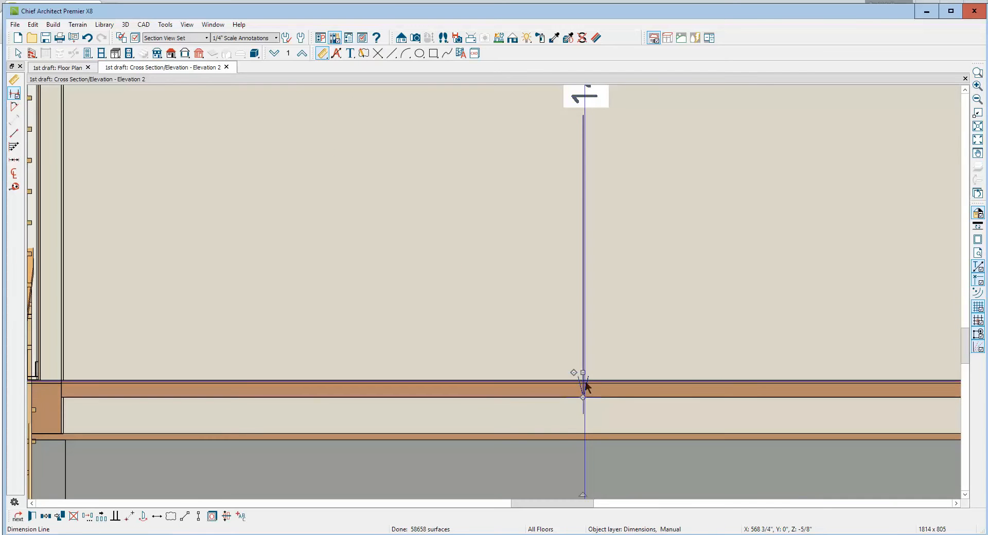
pyautogui.moveTo(583, 397); pyautogui.dragTo(591, 377)
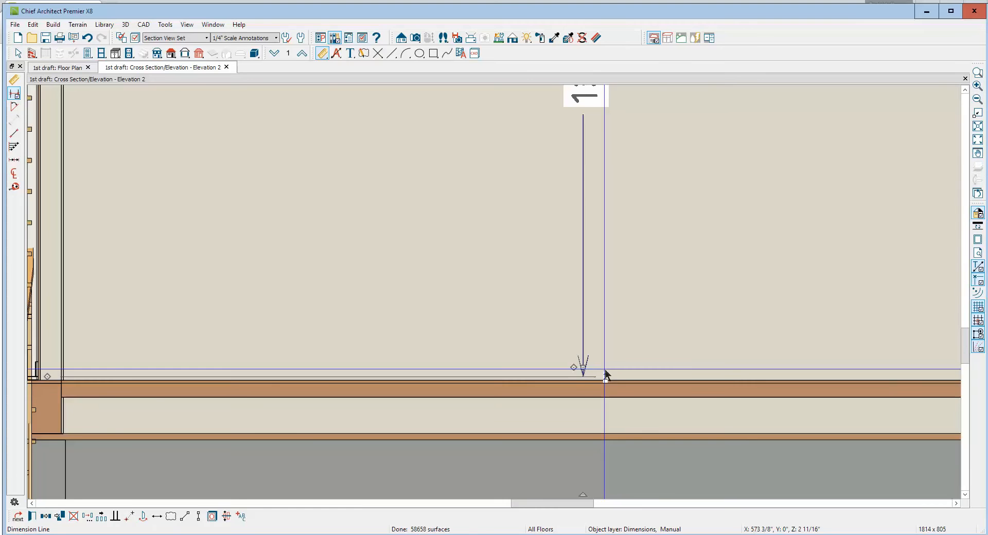
# Mark the floor surface as the garage dimension's lower end and remove the extra reference just above it
pyautogui.scroll(-3, 605, 375)
pyautogui.scroll(3, 602, 375)
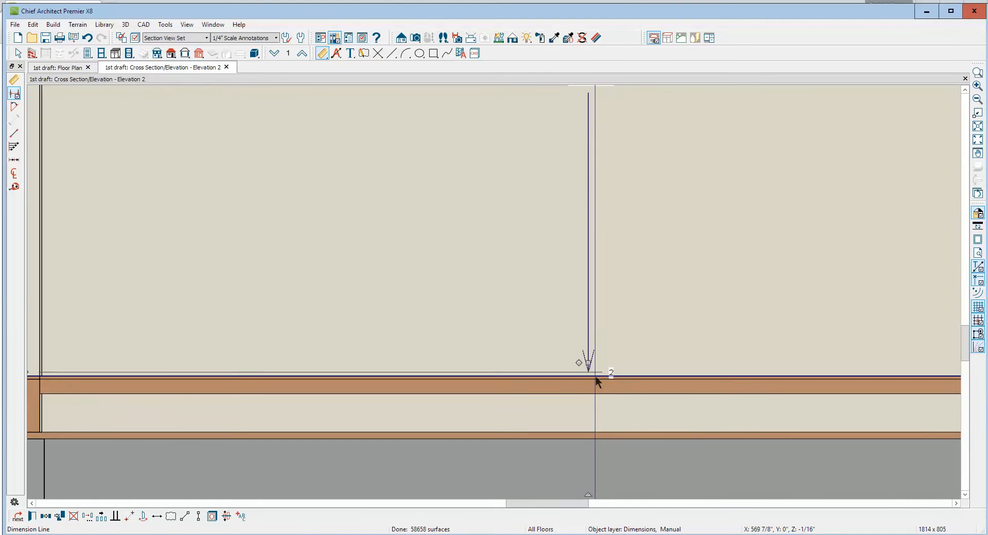
pyautogui.moveTo(579, 362); pyautogui.dragTo(588, 370)
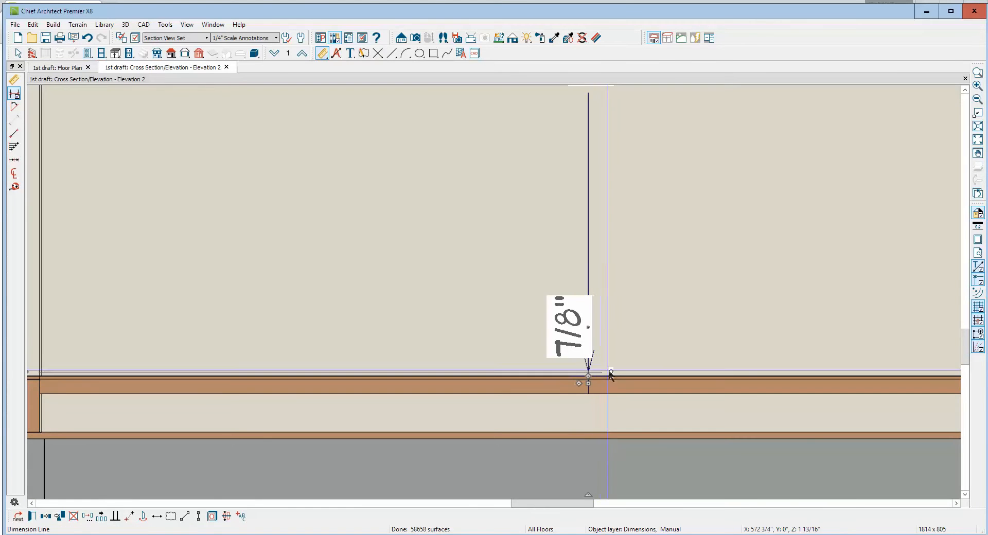
pyautogui.scroll(-4, 609, 374)
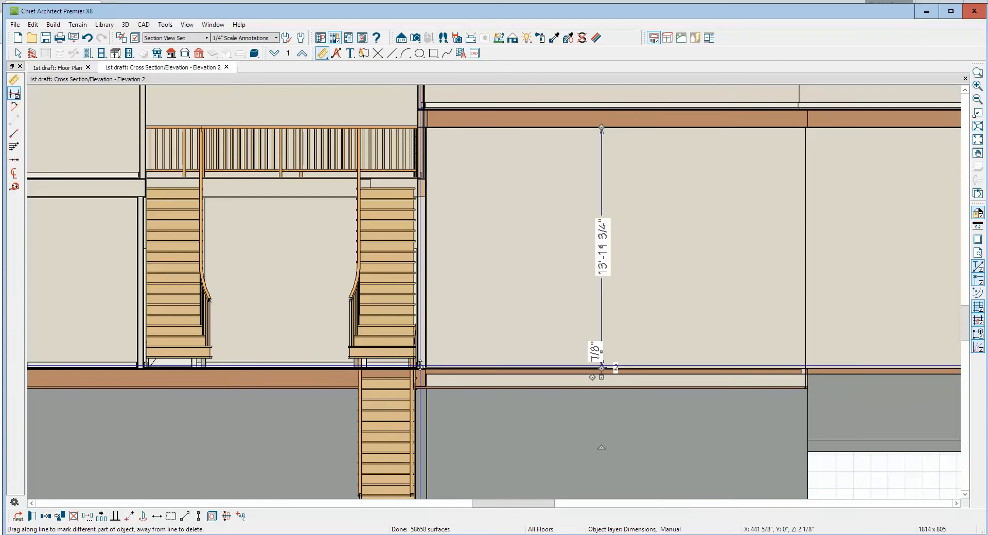
pyautogui.moveTo(420, 366); pyautogui.dragTo(583, 177)
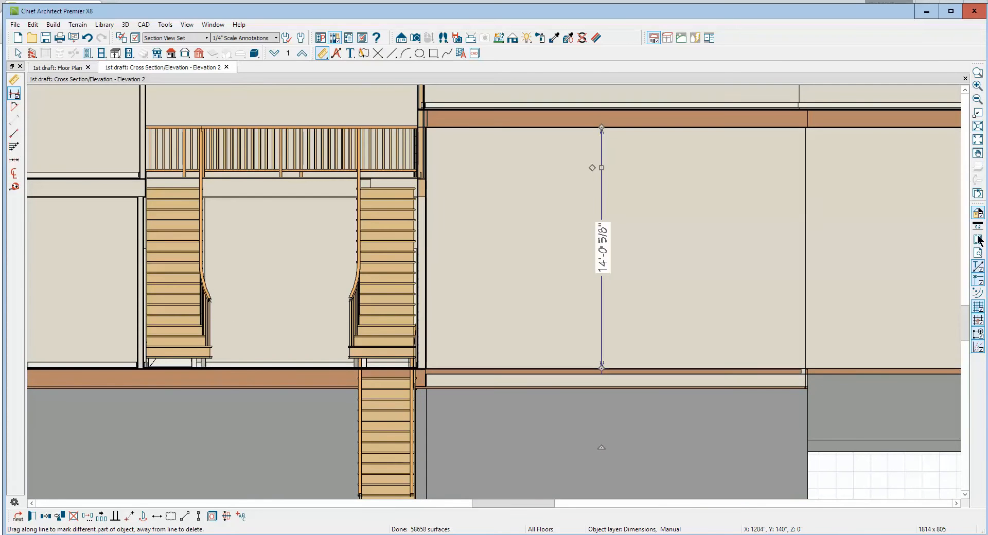
pyautogui.click(841, 254)
# Dimension the floor-to-ceiling height of the room above the garage in the cross section
pyautogui.scroll(-8, 840, 255)
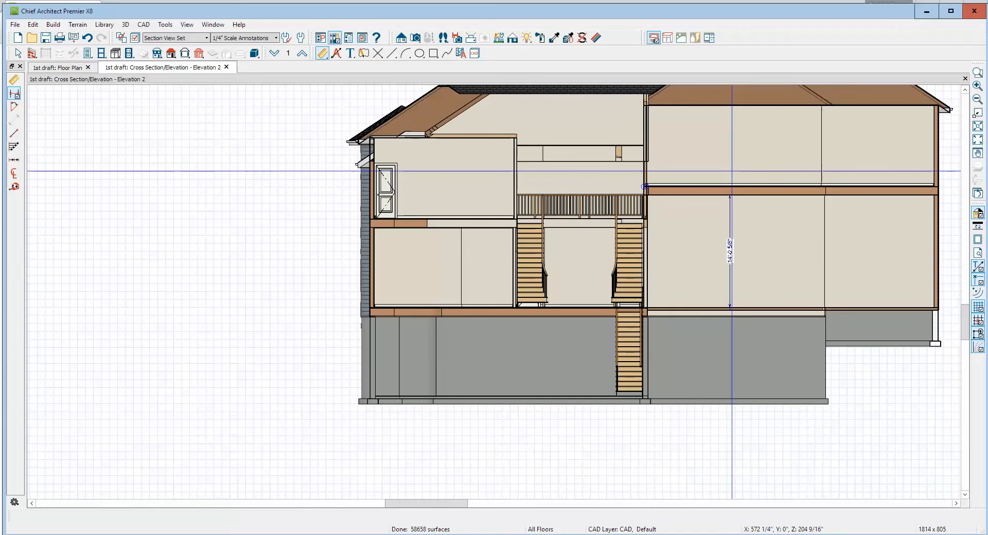
pyautogui.moveTo(734, 108); pyautogui.dragTo(734, 185)
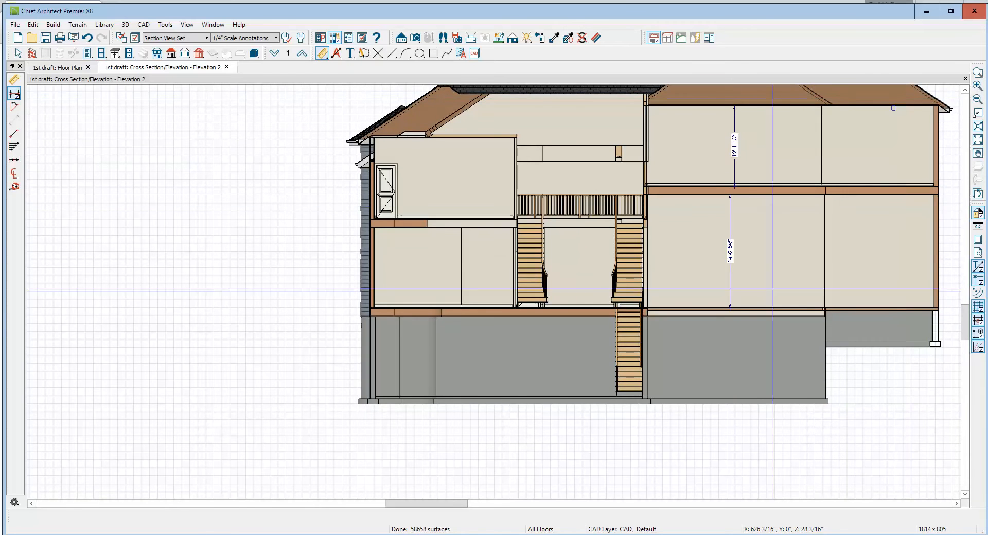
# Open the garage's structure settings in the floor plan and set the dialog number style to Feet, Fractional Inches
pyautogui.hotkey('ctrl', 'Tab')
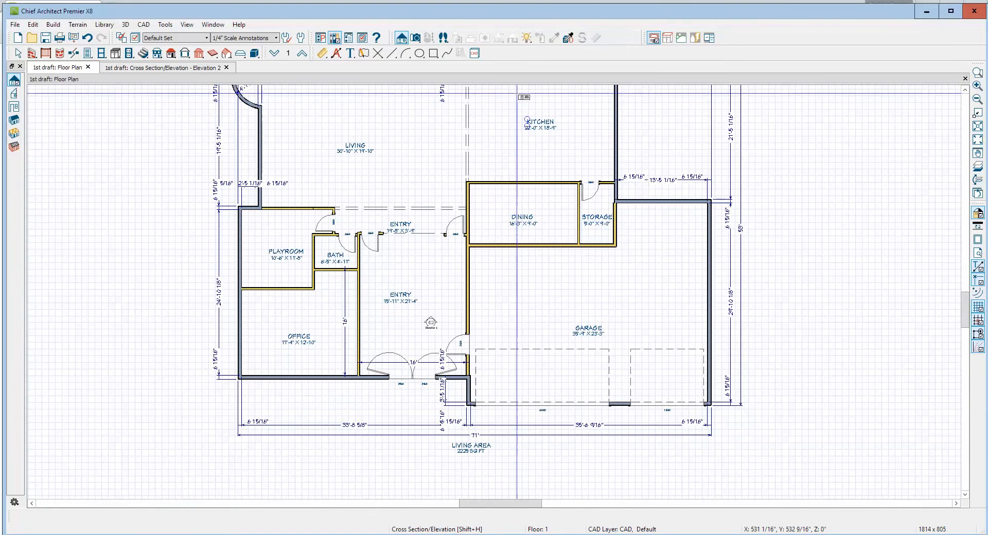
pyautogui.scroll(2, 548, 273)
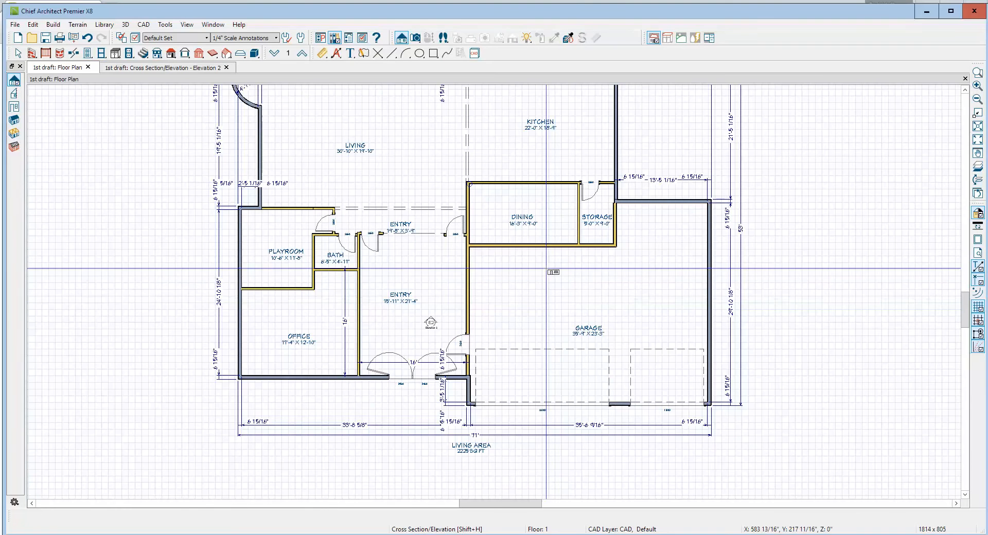
pyautogui.doubleClick(548, 273)
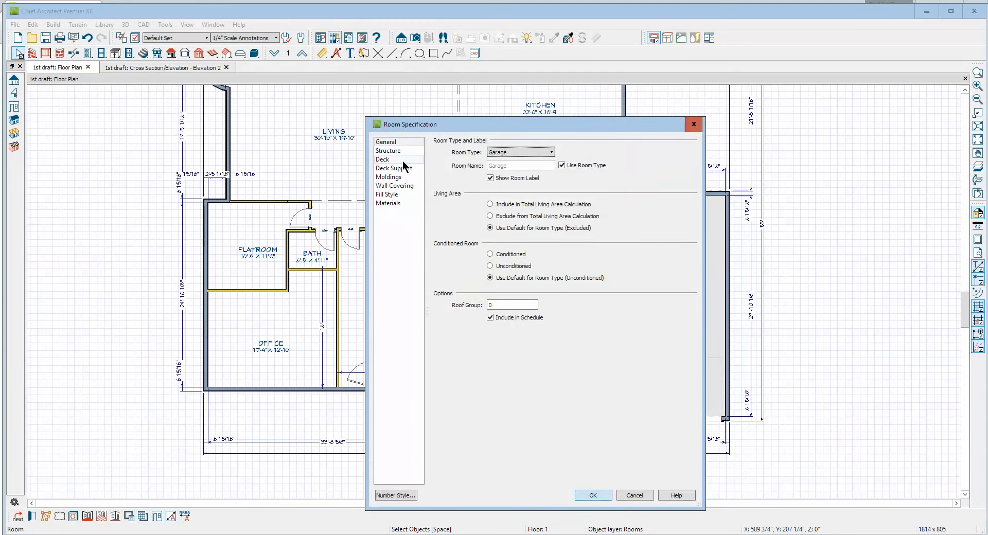
pyautogui.click(395, 151)
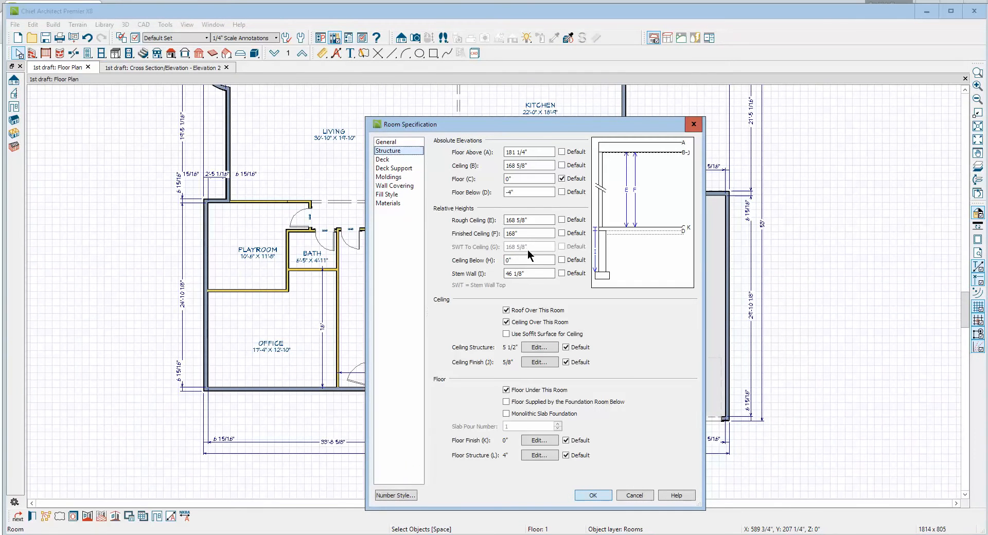
pyautogui.click(410, 496)
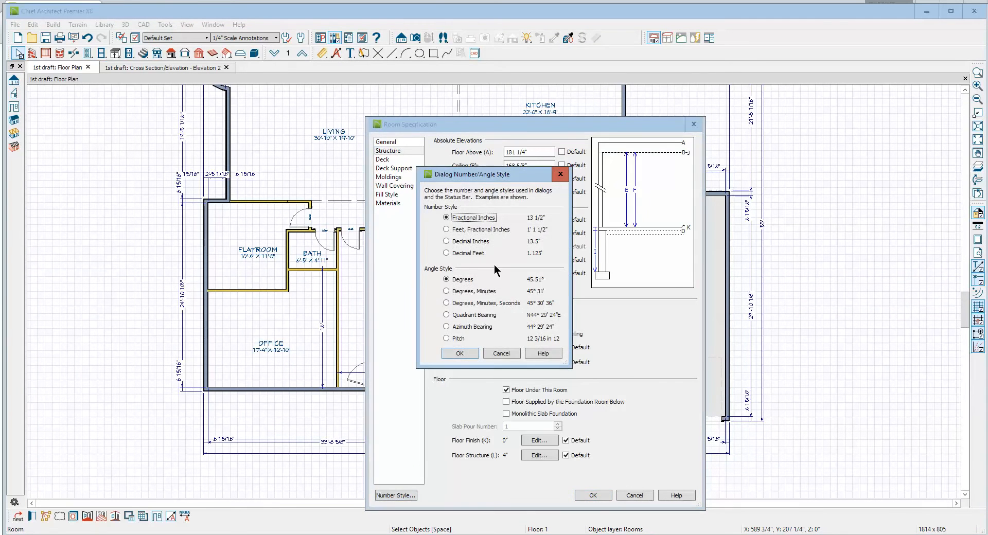
pyautogui.click(462, 230)
pyautogui.click(468, 354)
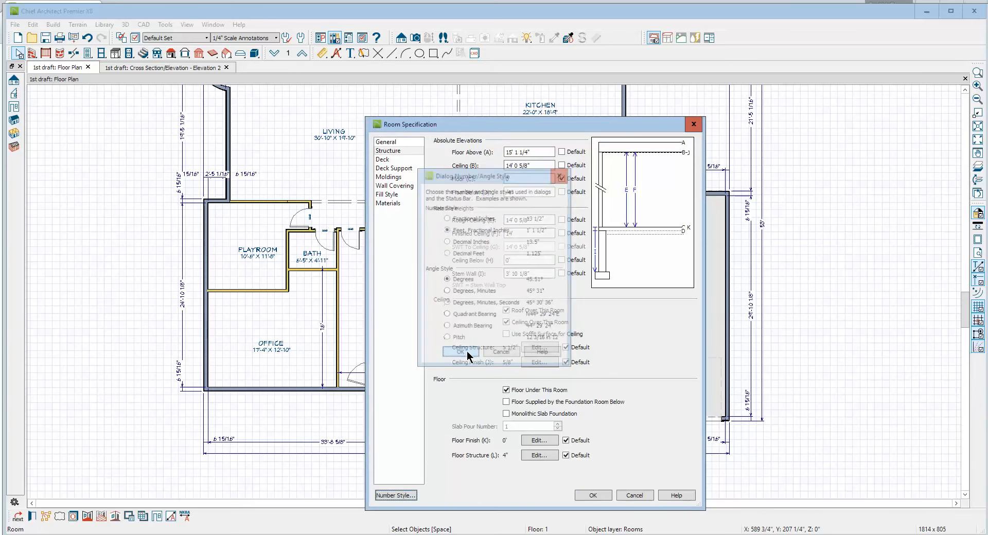
pyautogui.click(587, 497)
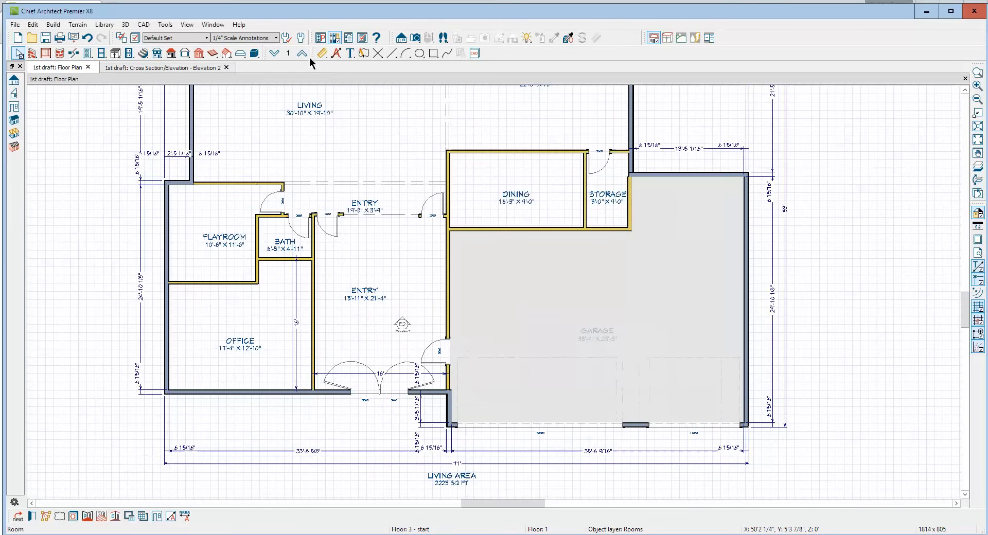
# Examine the structure heights of the second-floor room above the garage without changing them
pyautogui.click(302, 53)
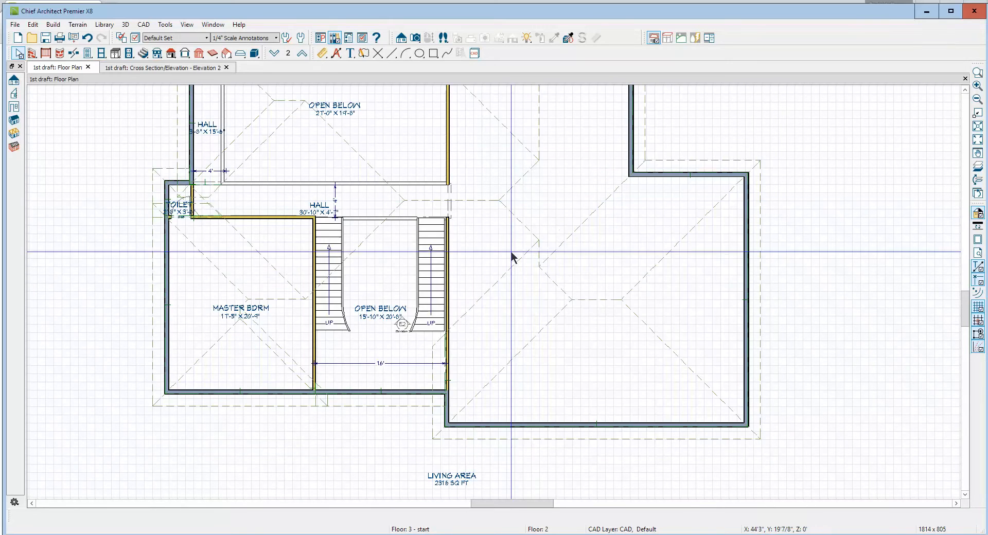
pyautogui.doubleClick(535, 277)
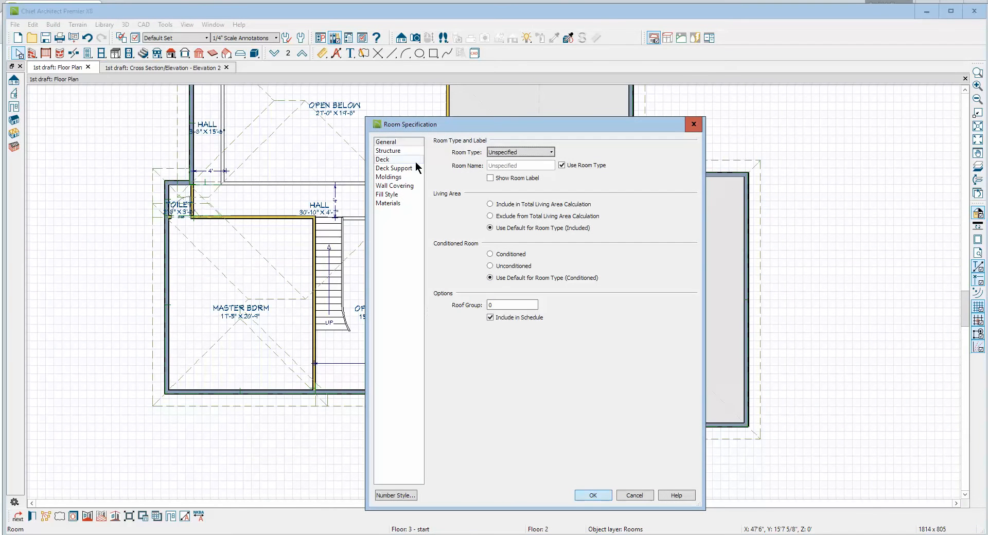
pyautogui.click(396, 145)
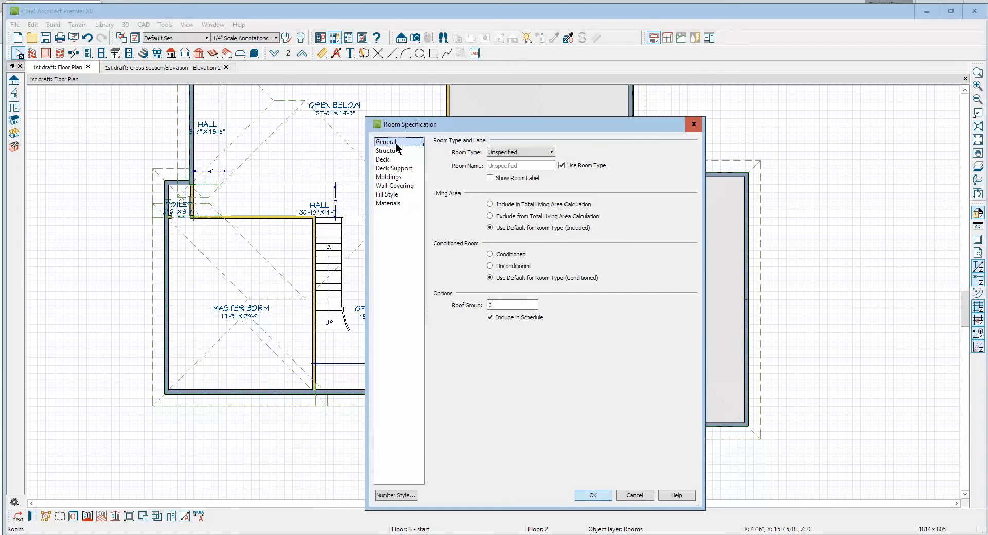
pyautogui.click(399, 152)
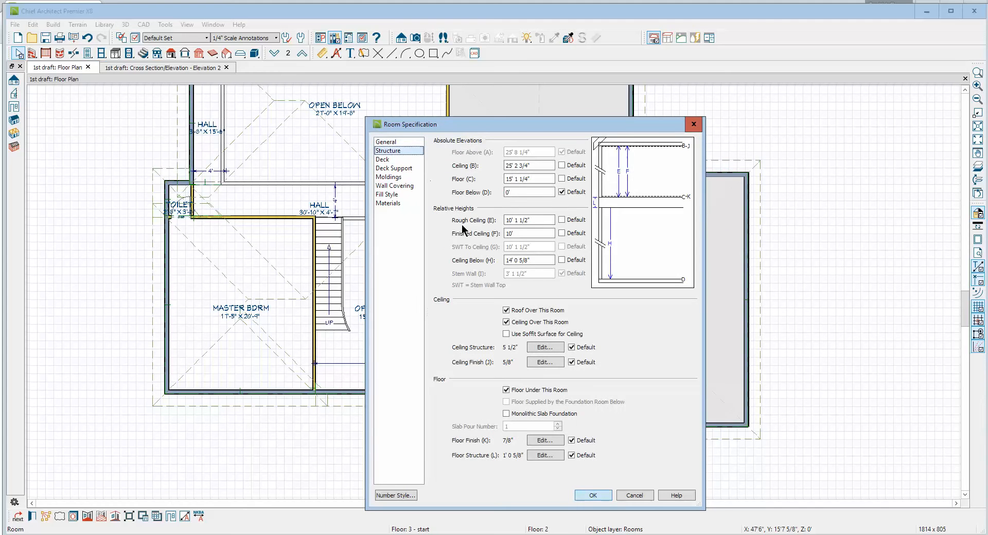
pyautogui.click(635, 495)
pyautogui.press('Escape')
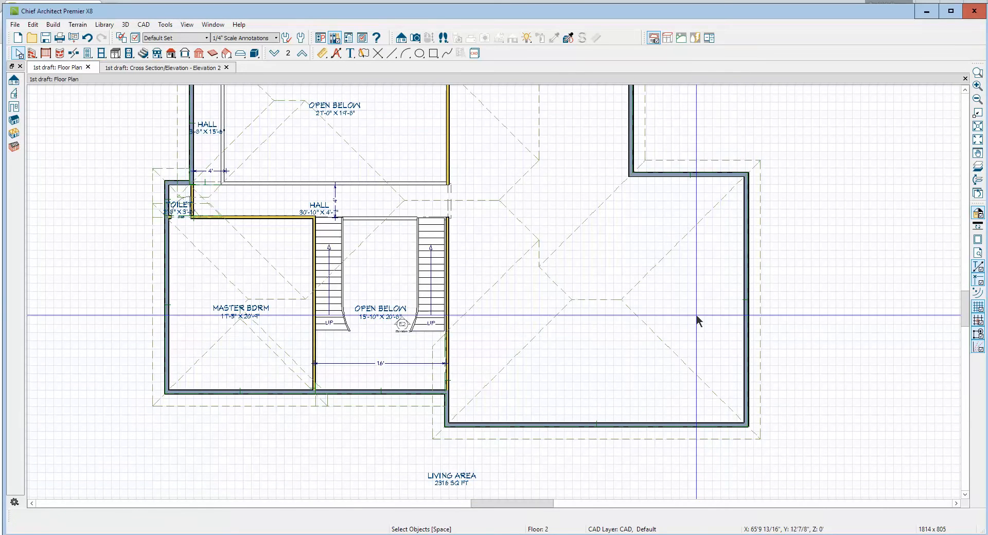
# Draw straight stairs from the second-floor hall opening into the room above the garage and check them in the cross section
pyautogui.click(964, 89)
pyautogui.click(964, 90)
pyautogui.click(965, 90)
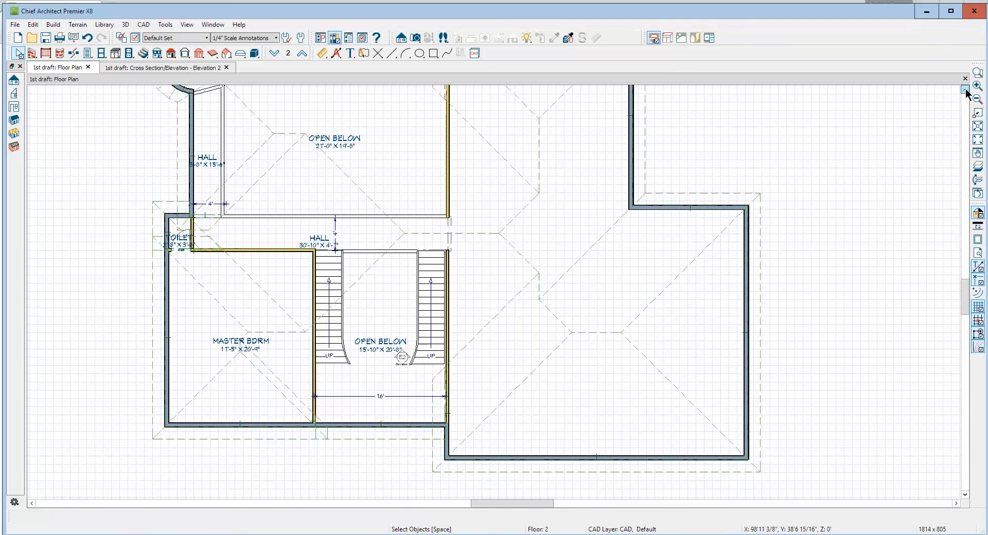
pyautogui.click(964, 90)
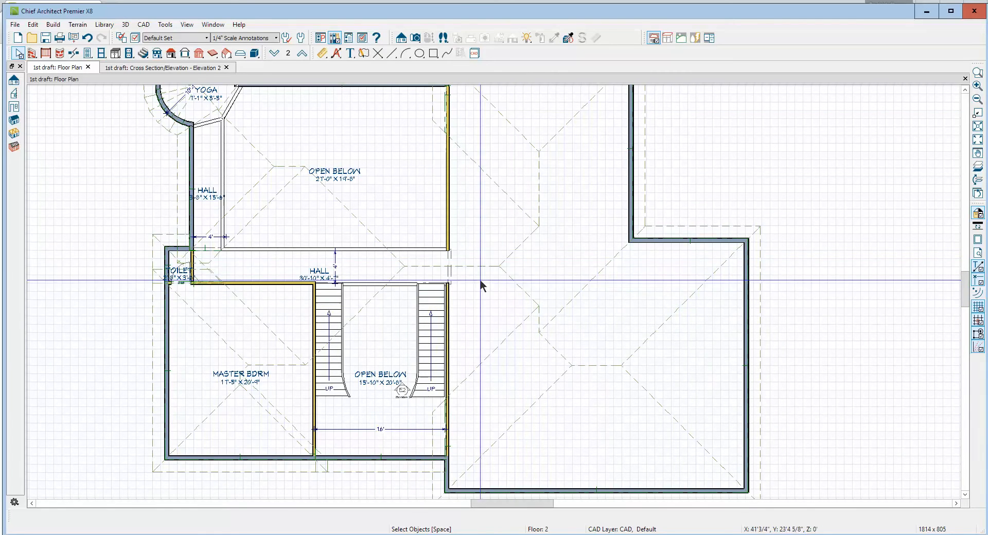
pyautogui.click(144, 53)
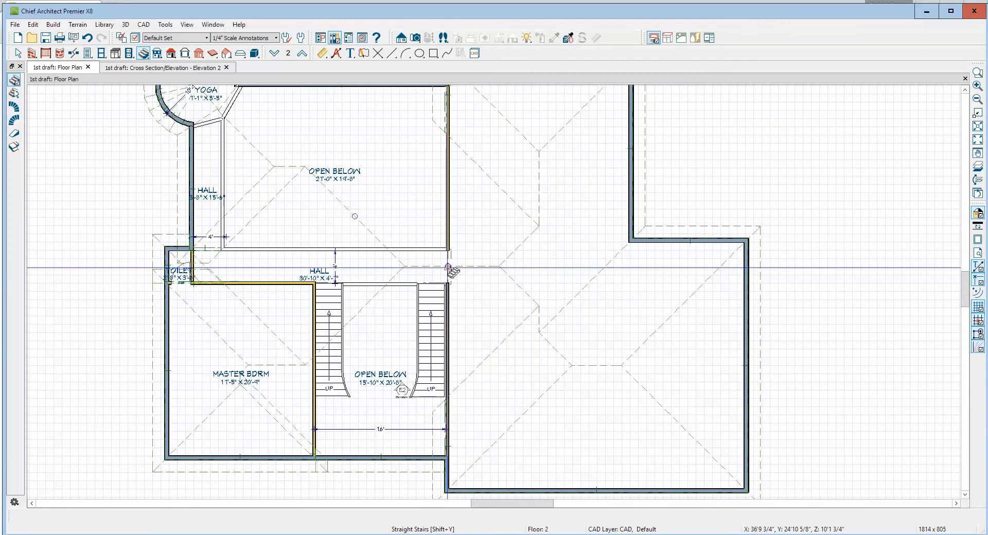
pyautogui.moveTo(448, 267); pyautogui.dragTo(512, 266)
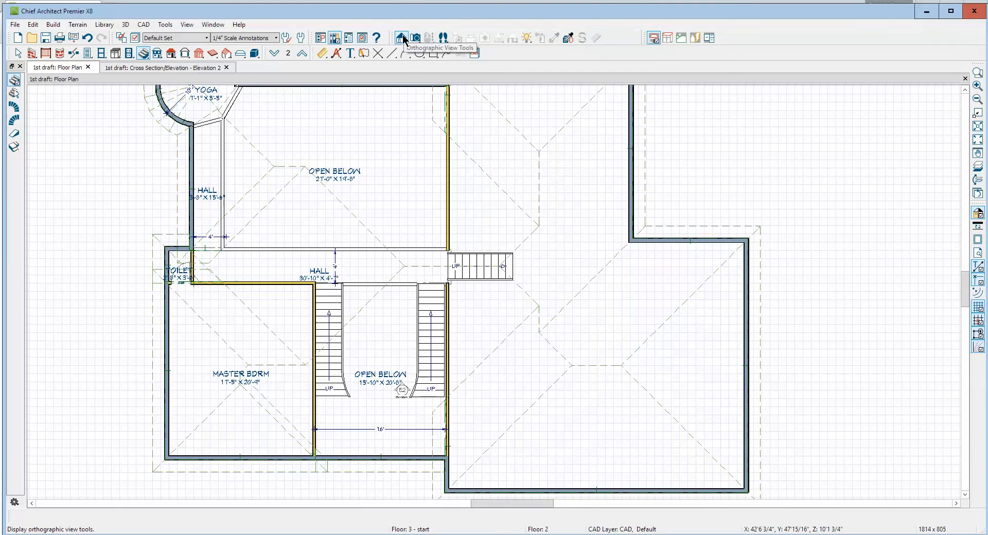
pyautogui.hotkey('ctrl', 'Tab')
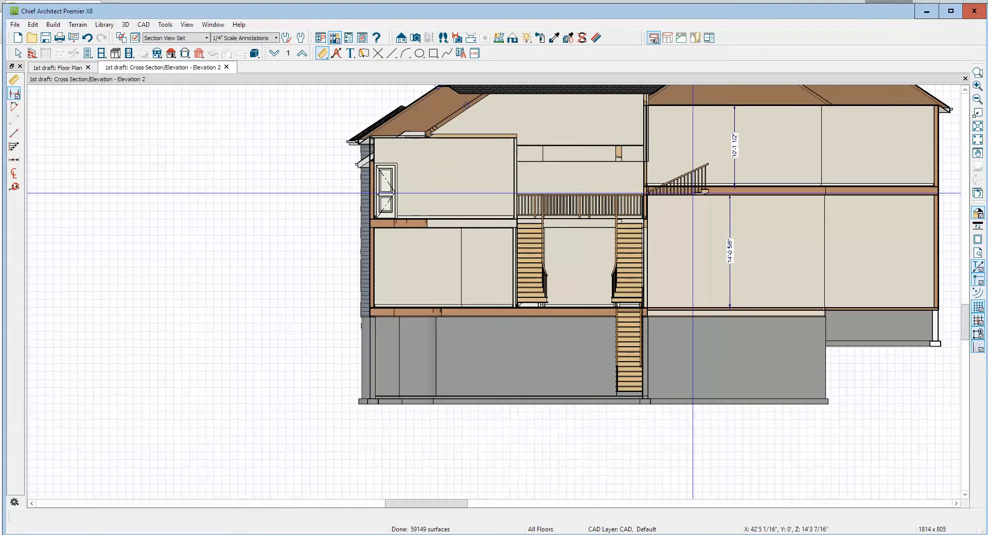
pyautogui.hotkey('ctrl', 'Tab')
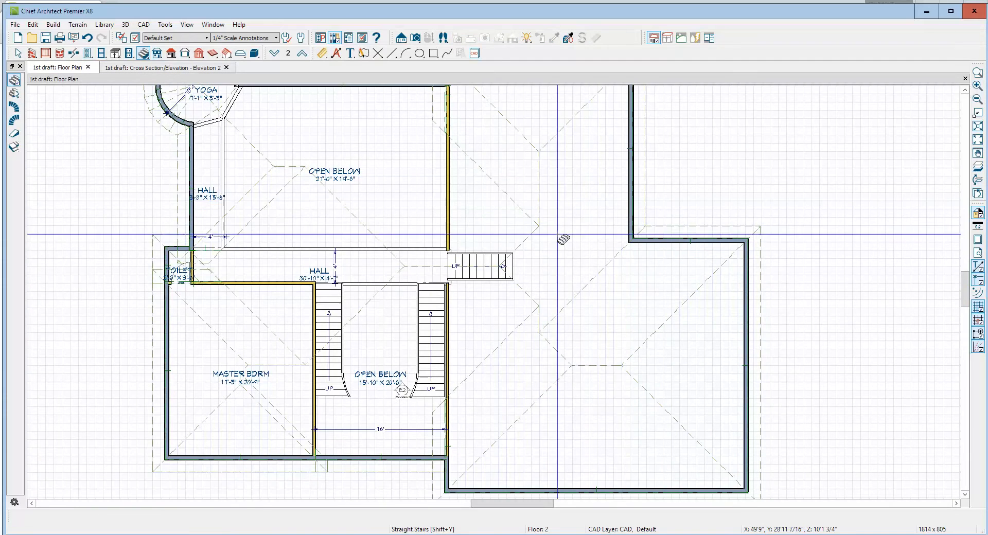
# Shorten the new stair section above the garage to about 5'-11" long by pulling in its upper end
pyautogui.scroll(3, 502, 268)
pyautogui.click(500, 267)
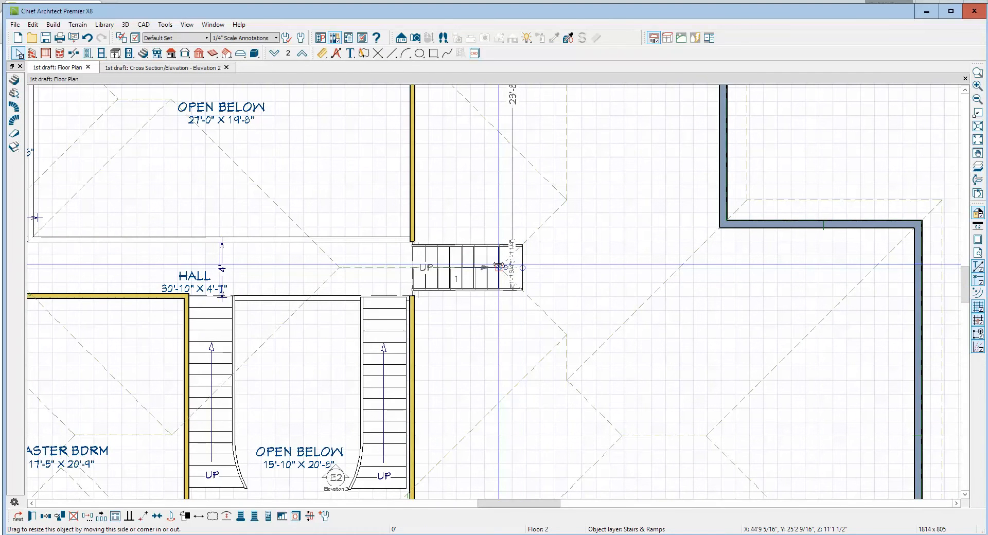
pyautogui.moveTo(499, 267); pyautogui.dragTo(497, 264)
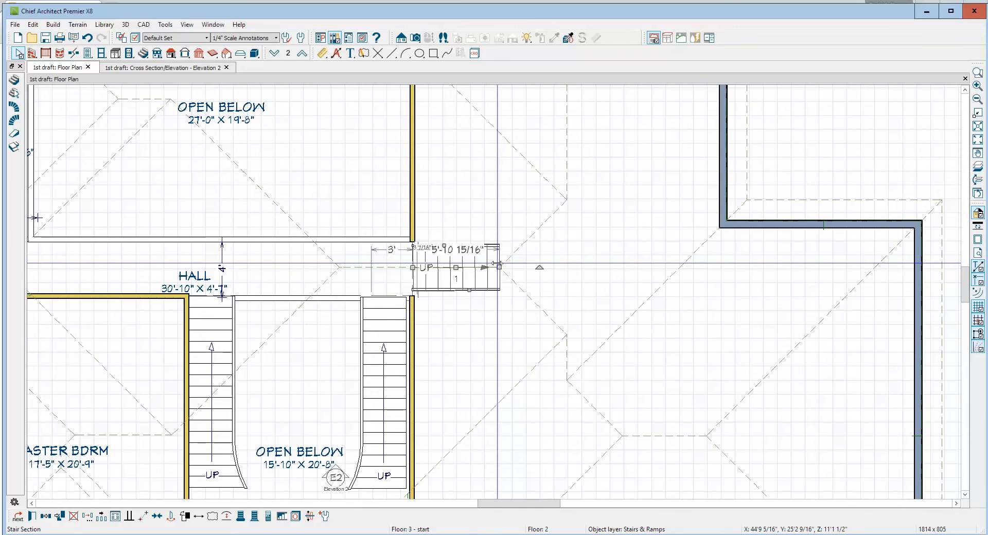
# Review the stairs above the garage in the cross section and close that view without saving it
pyautogui.hotkey('ctrl', 'Tab')
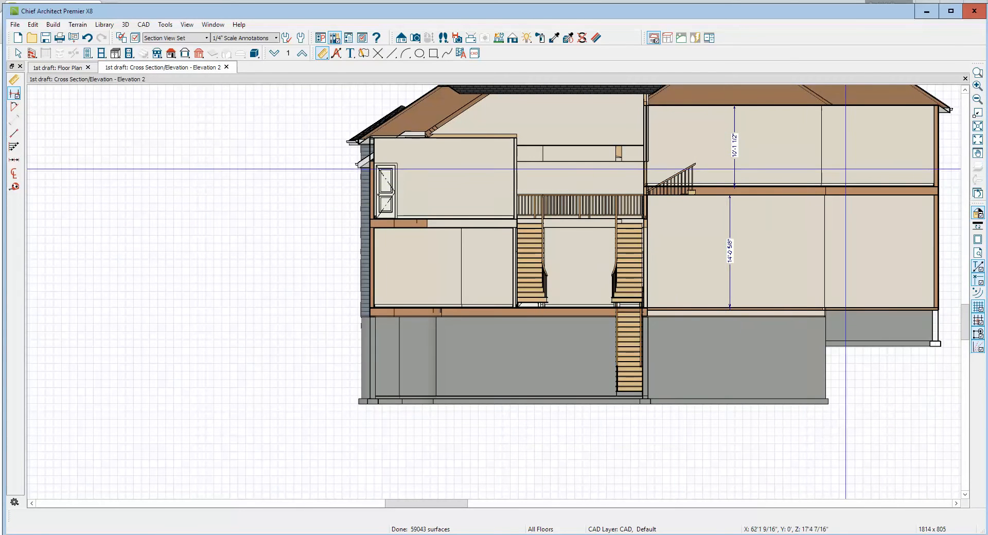
pyautogui.click(965, 90)
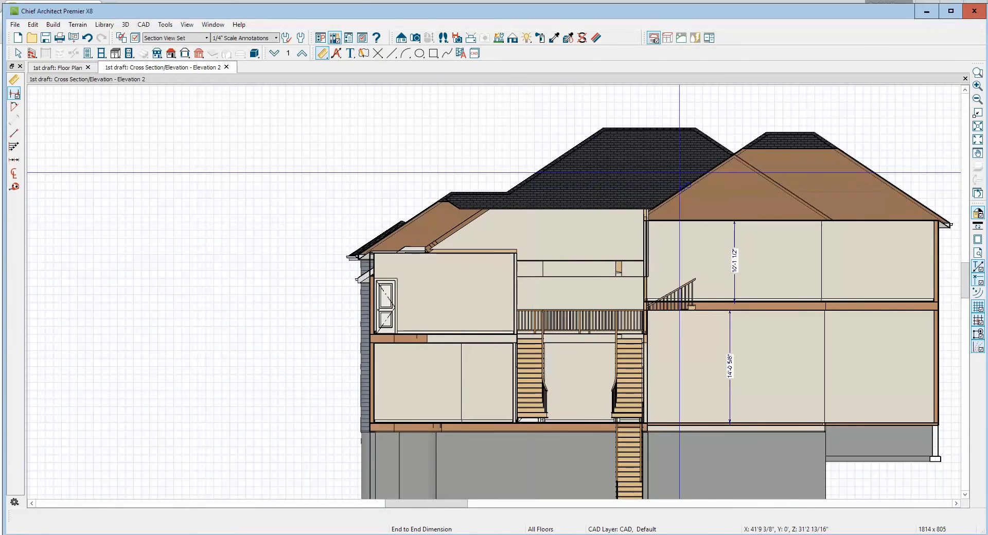
pyautogui.click(965, 78)
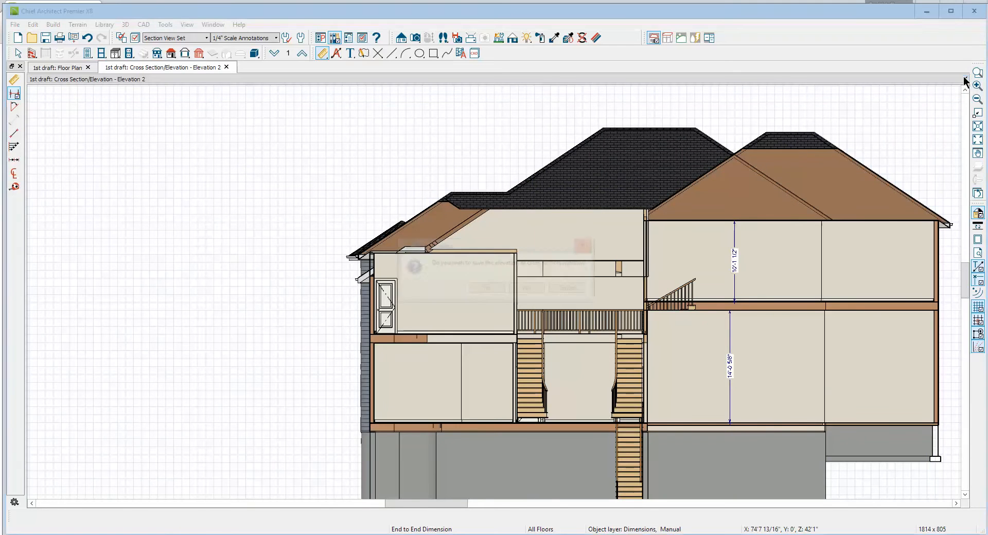
pyautogui.click(528, 288)
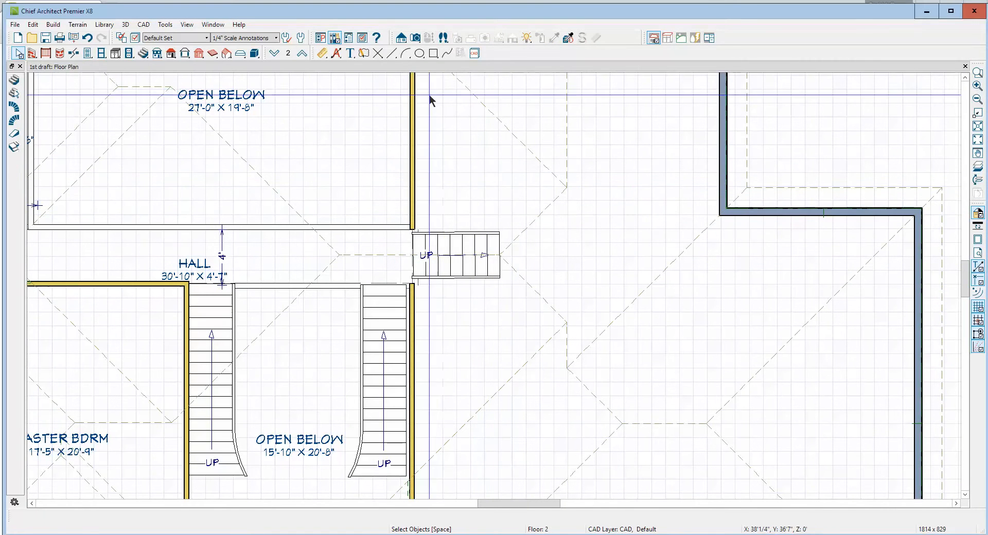
# Create a perspective full overview of the house, add a terrain perimeter, and view the garage front against the ground
pyautogui.click(419, 40)
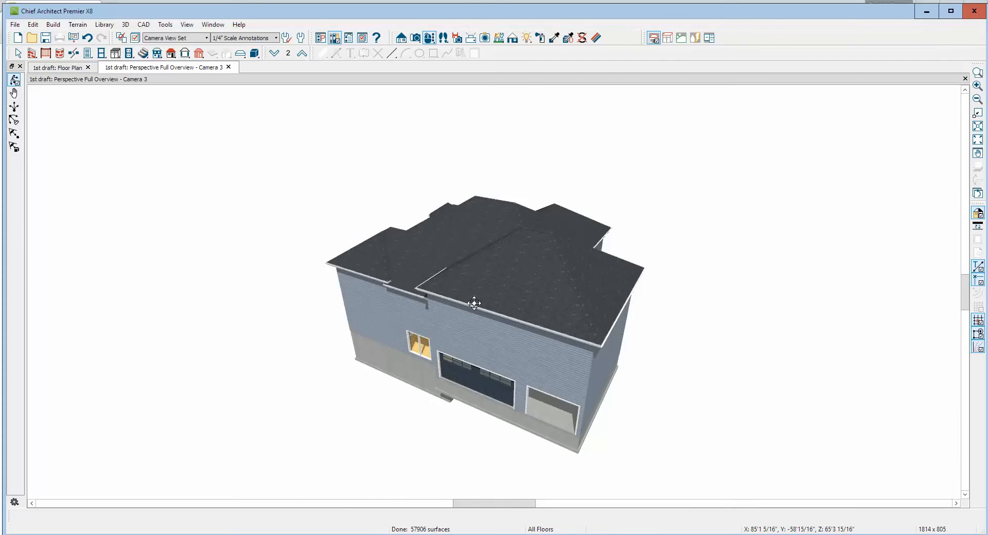
pyautogui.moveTo(470, 302); pyautogui.dragTo(521, 275)
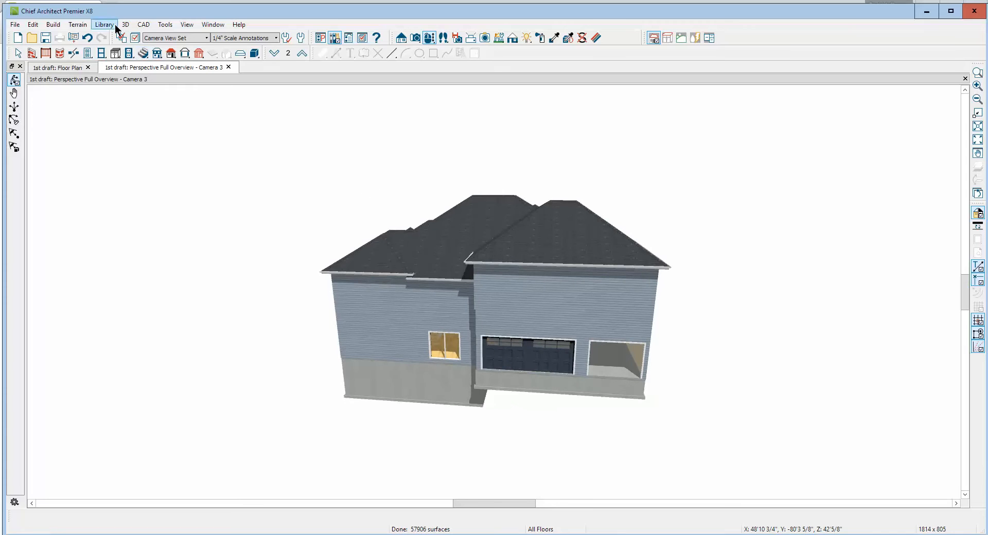
pyautogui.click(77, 24)
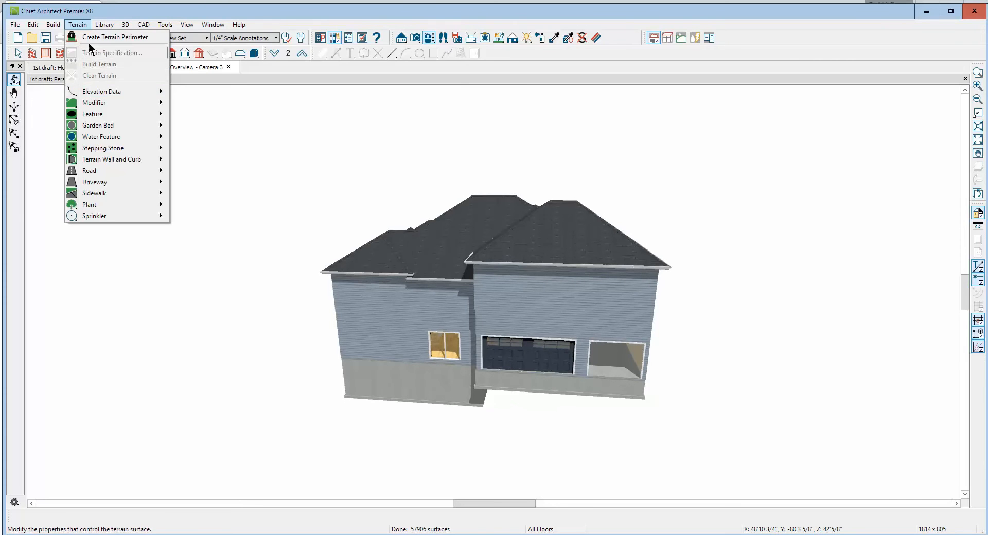
pyautogui.click(94, 37)
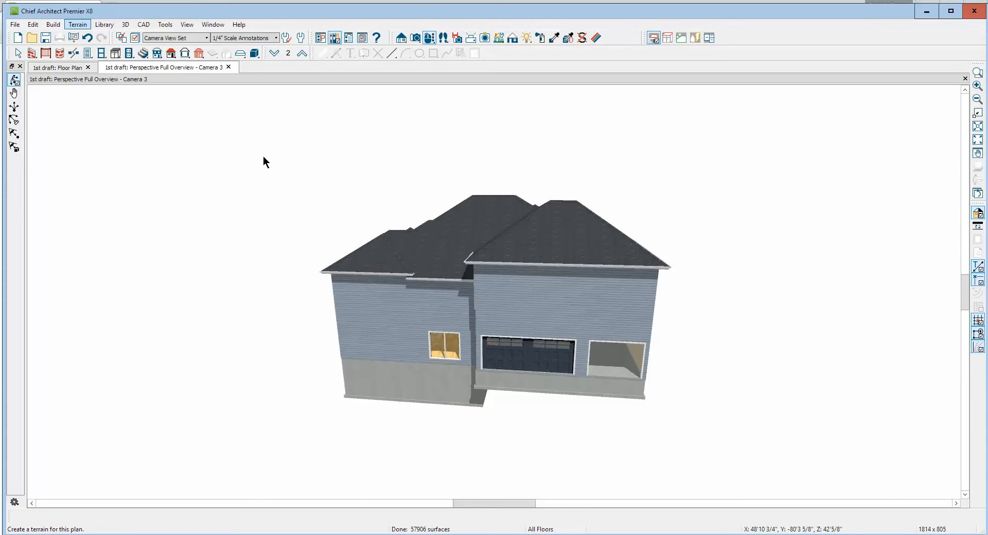
pyautogui.click(77, 25)
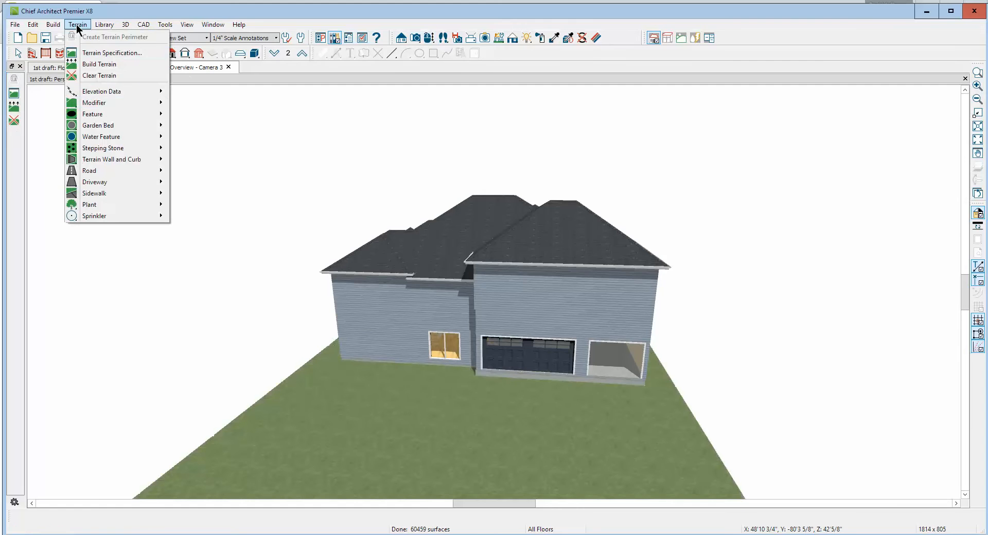
pyautogui.click(85, 342)
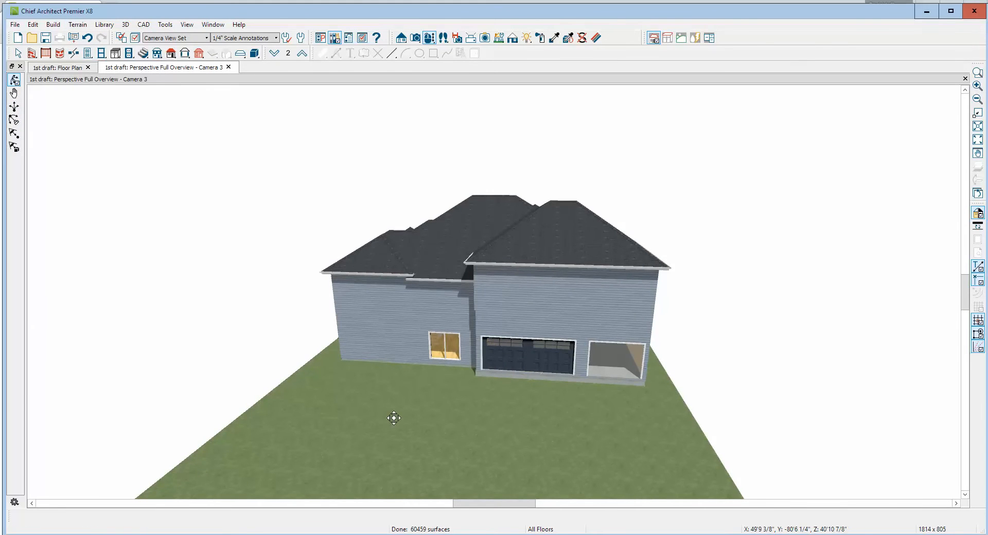
pyautogui.scroll(3, 531, 390)
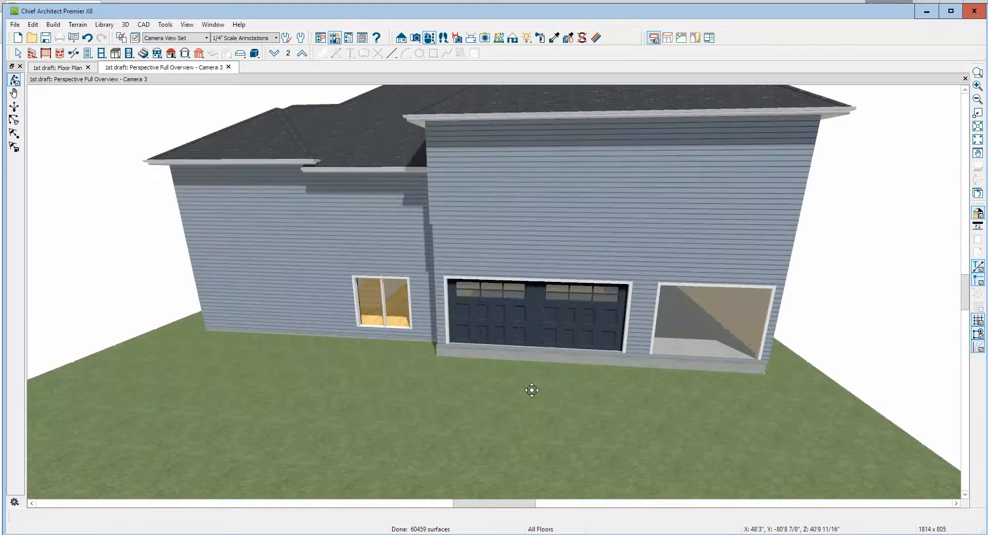
pyautogui.scroll(3, 532, 390)
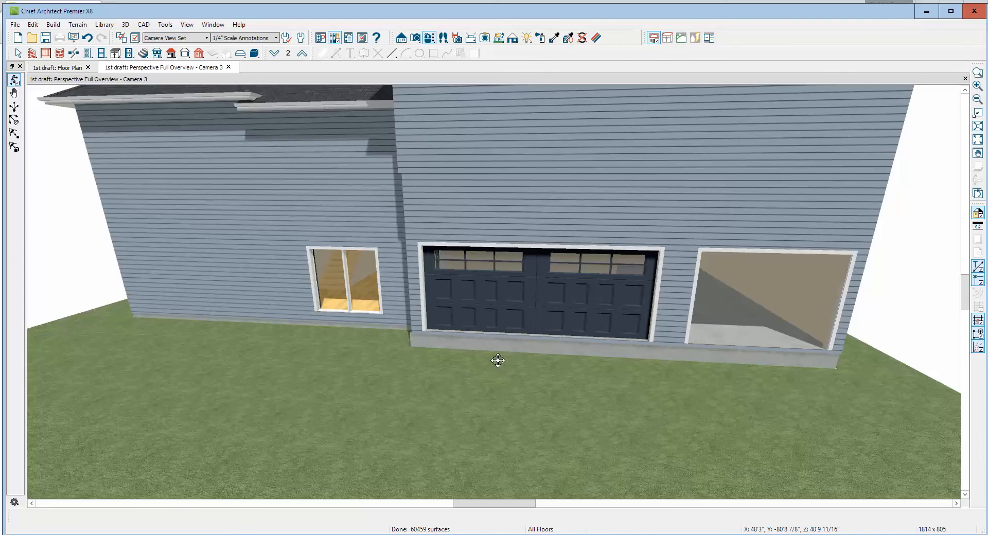
# Examine the structure heights of the second-floor room above the garage and compare them with the garage front in the overview
pyautogui.hotkey('ctrl', 'Tab')
pyautogui.scroll(-3, 562, 350)
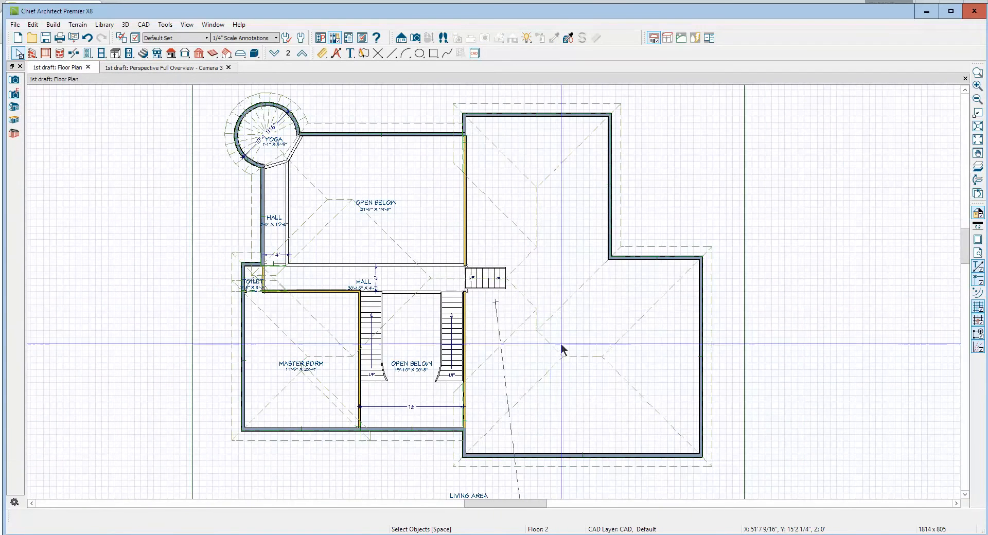
pyautogui.doubleClick(567, 330)
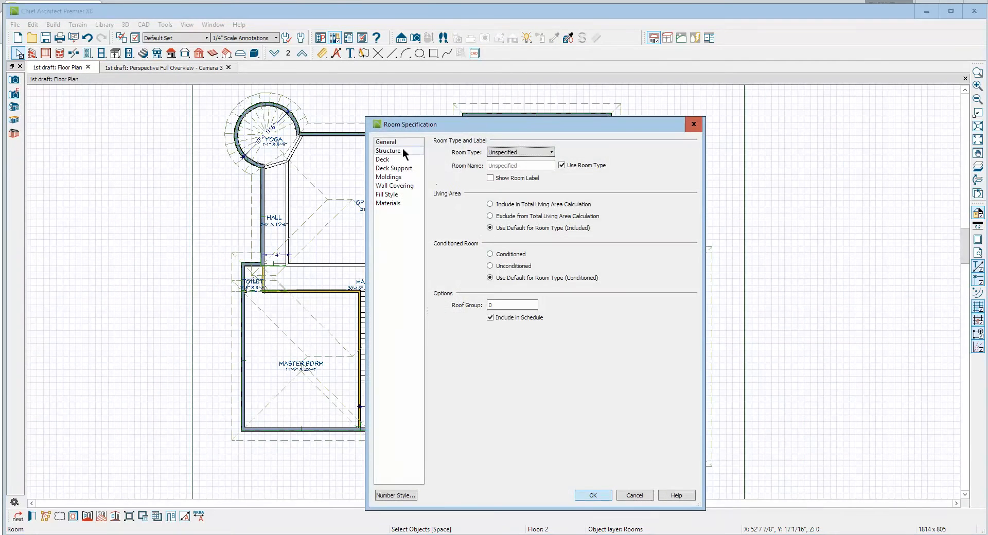
pyautogui.click(397, 150)
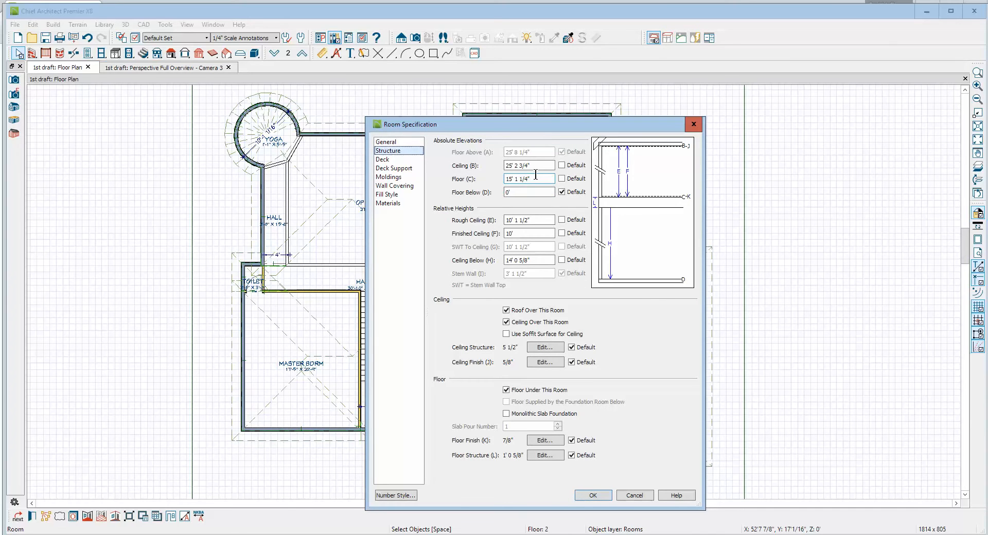
pyautogui.click(637, 496)
pyautogui.hotkey('ctrl', 'Tab')
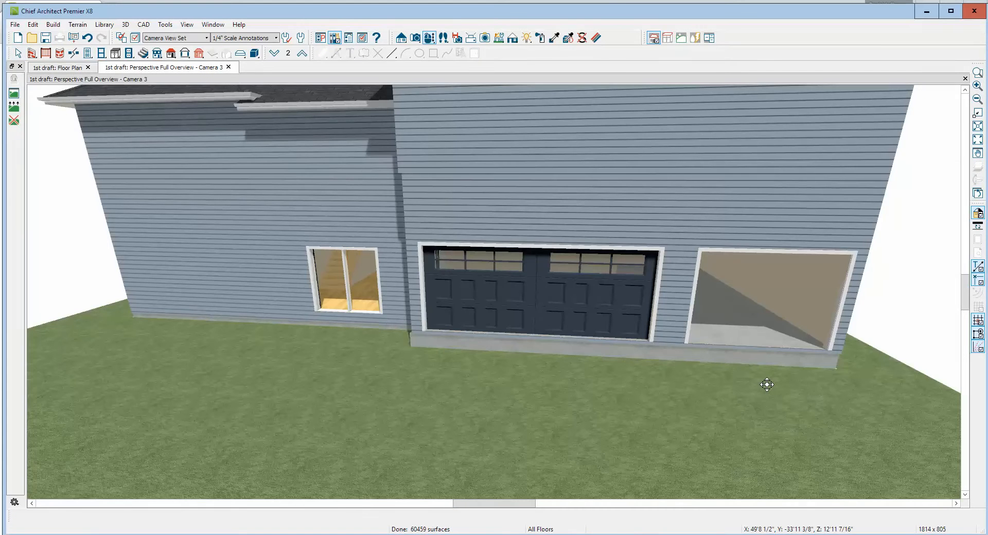
pyautogui.hotkey('ctrl', 'Tab')
pyautogui.doubleClick(413, 329)
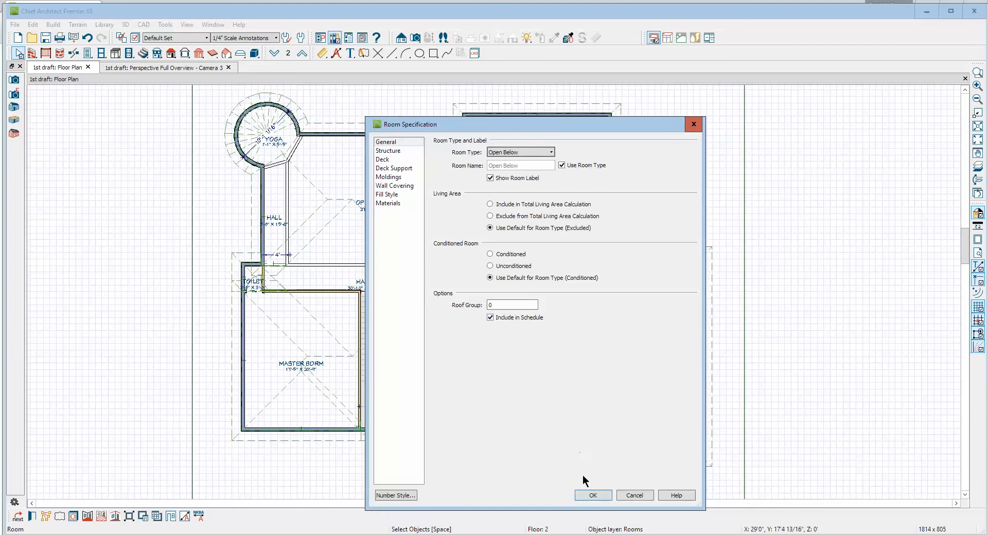
pyautogui.click(635, 496)
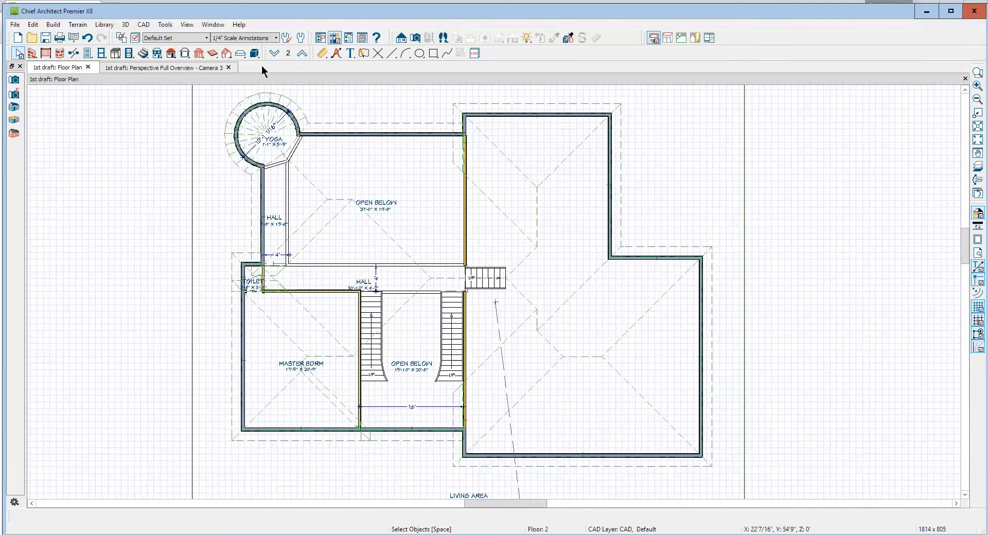
# Go down to Floor 1 and examine the garage's structure heights without changing them
pyautogui.click(274, 54)
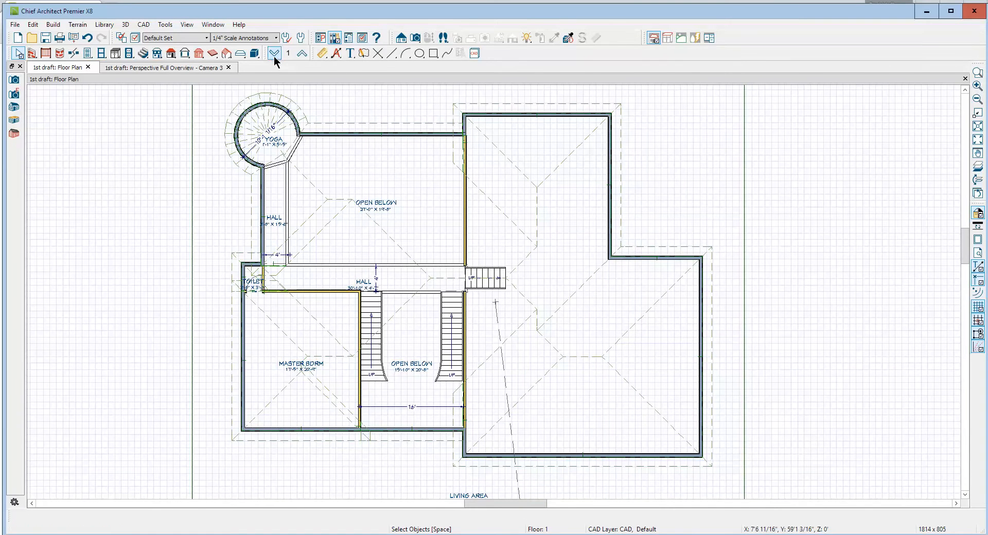
pyautogui.doubleClick(551, 340)
pyautogui.click(402, 151)
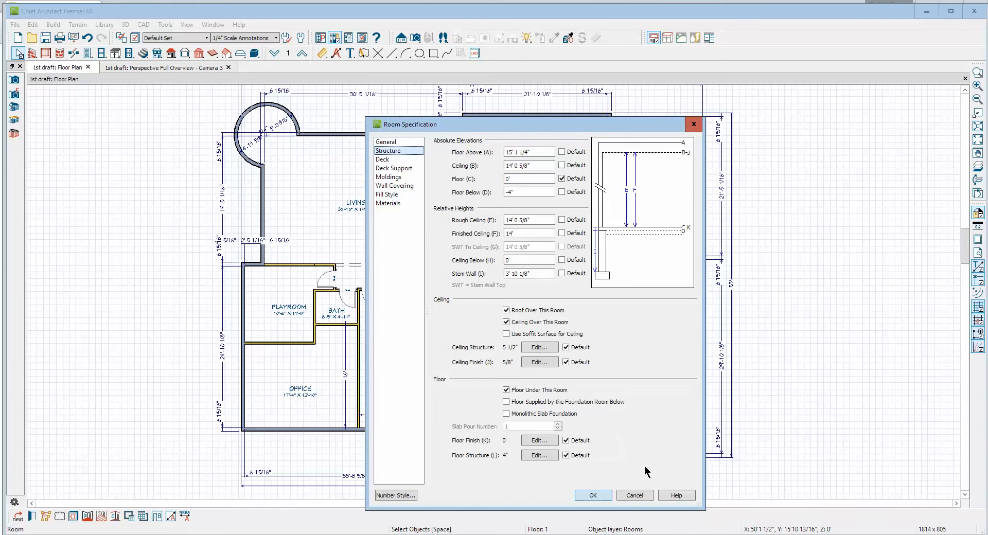
pyautogui.click(634, 495)
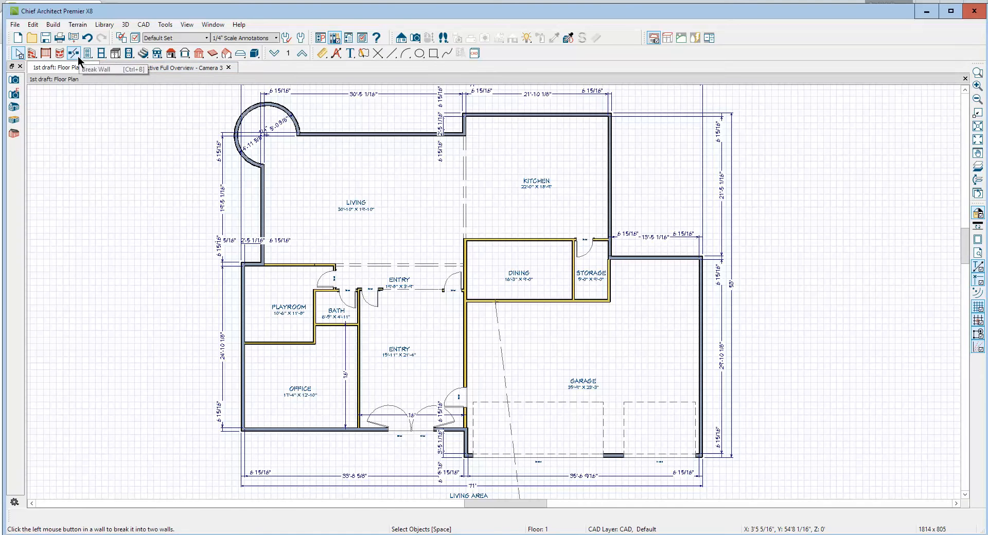
# Draw a room divider straight across the full width of the garage, just in front of the dining and storage rooms
pyautogui.click(31, 53)
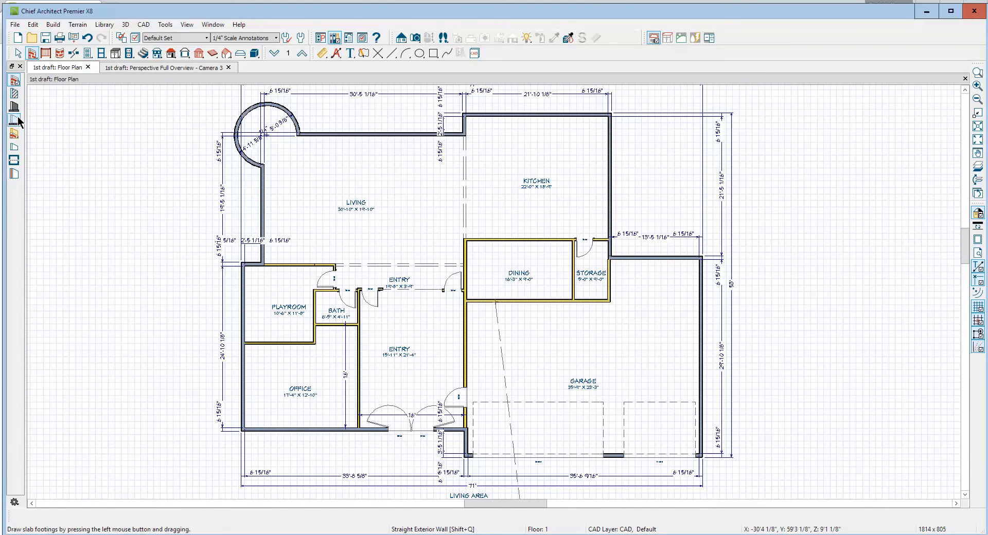
pyautogui.click(14, 160)
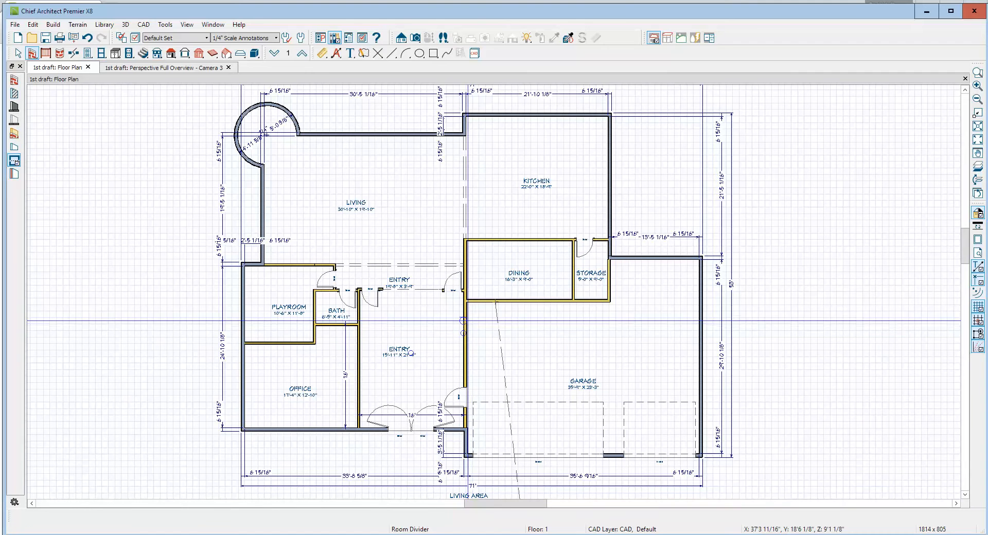
pyautogui.moveTo(464, 321); pyautogui.dragTo(703, 325)
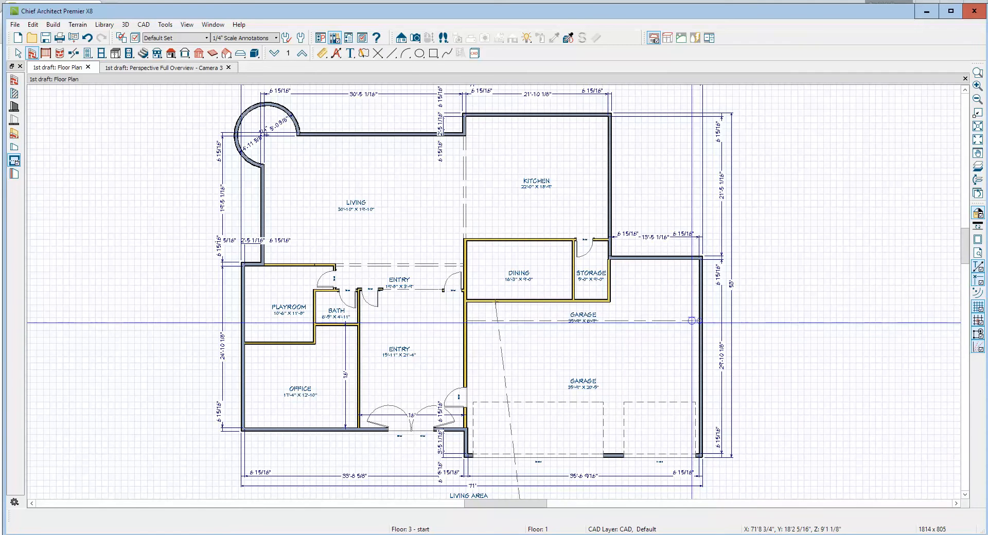
# Give the rear part of the divided garage the custom room name "raised area", keeping Garage as its room type
pyautogui.rightClick(669, 309)
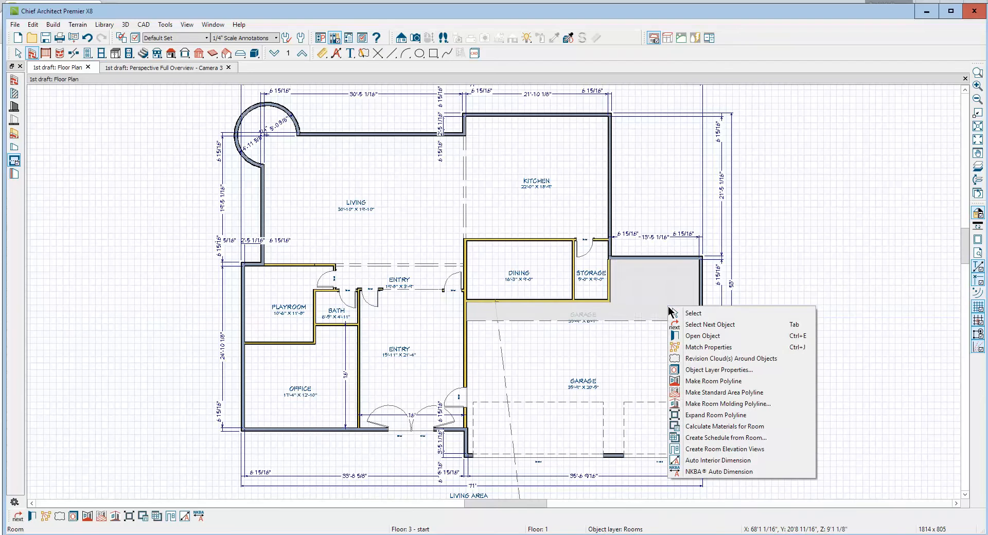
pyautogui.click(703, 336)
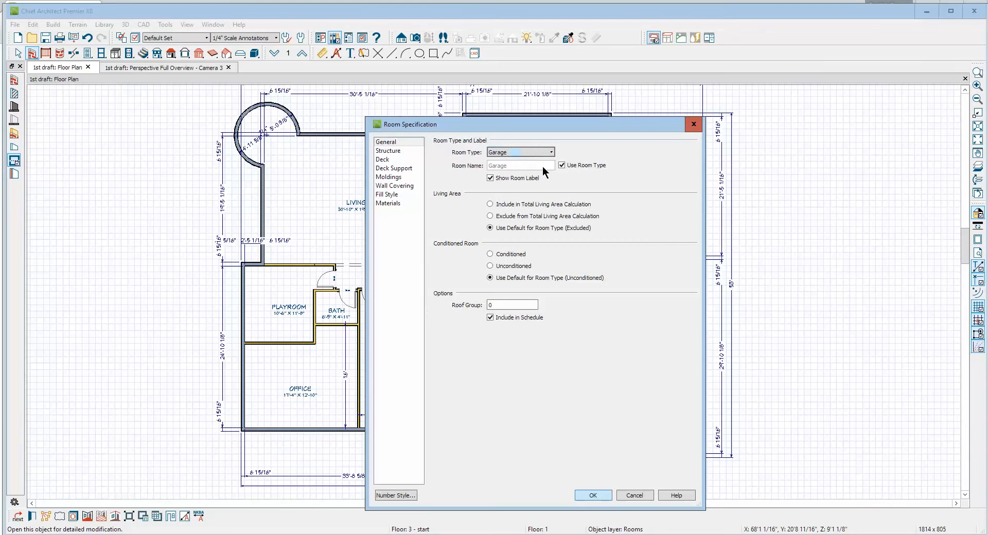
pyautogui.click(561, 165)
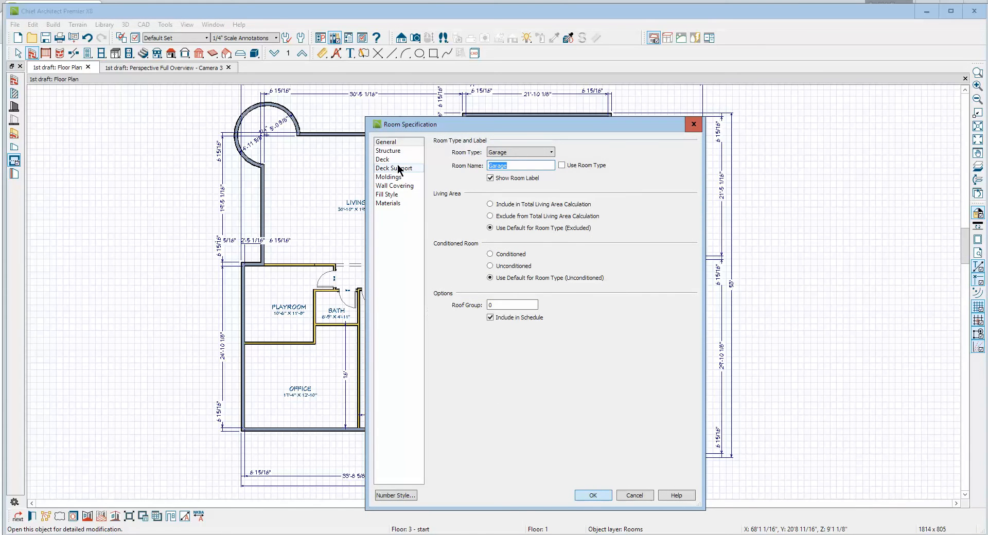
pyautogui.write('rtaised')
pyautogui.press('BackSpace')
pyautogui.press('BackSpace')
pyautogui.press('BackSpace')
pyautogui.press('BackSpace')
pyautogui.press('BackSpace')
pyautogui.press('BackSpace')
pyautogui.press('BackSpace')
pyautogui.press('BackSpace')
pyautogui.write('raised area')
pyautogui.click(605, 497)
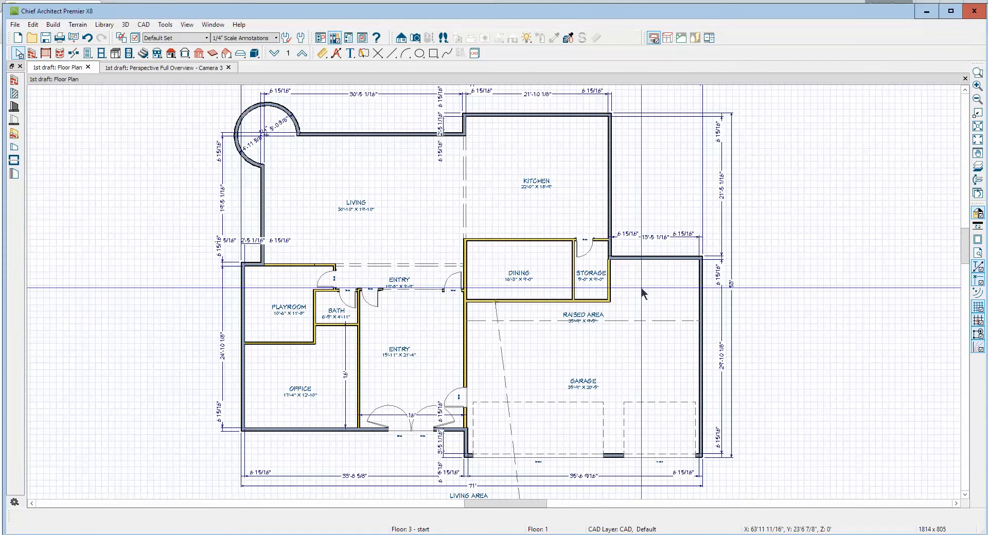
# Move the raised area's room label to the open space beside the storage room, clear of the divider
pyautogui.click(592, 314)
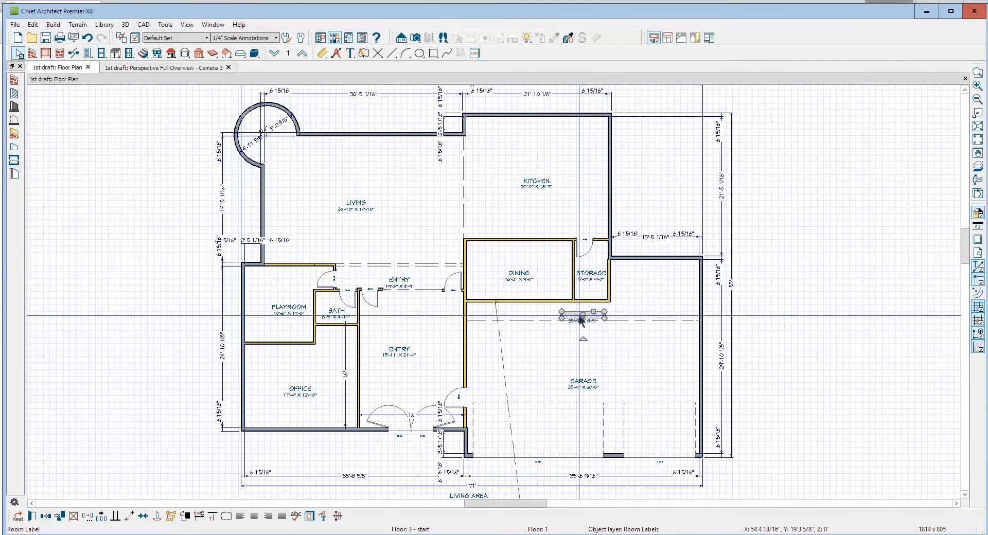
pyautogui.moveTo(582, 315); pyautogui.dragTo(648, 296)
pyautogui.press('Escape')
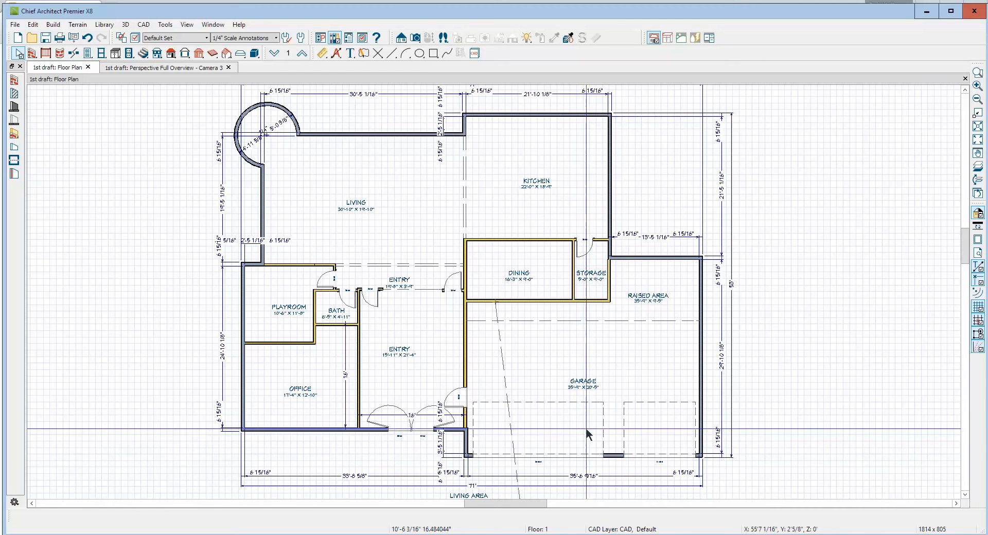
# Set the floor elevation of the front garage room to -6" in its structure settings
pyautogui.rightClick(577, 347)
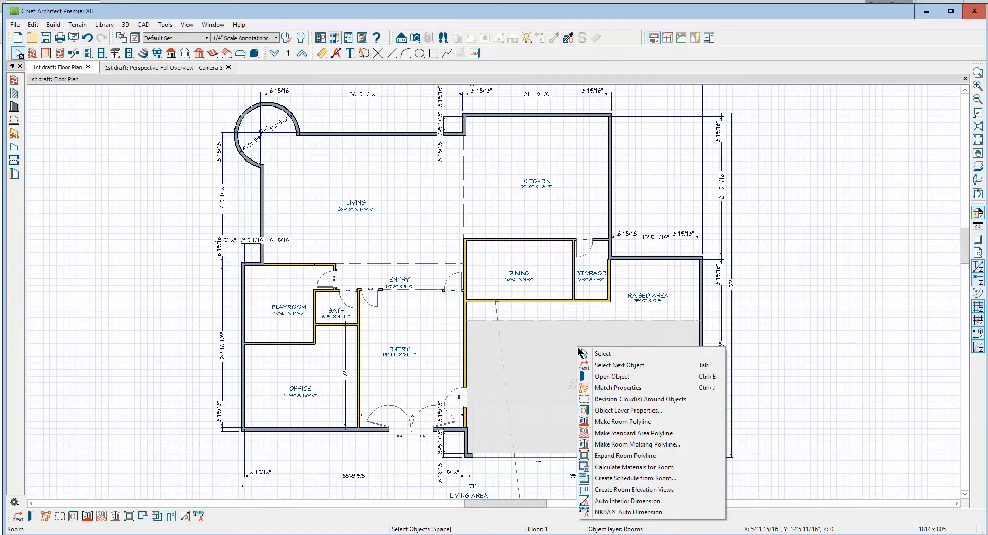
pyautogui.click(633, 380)
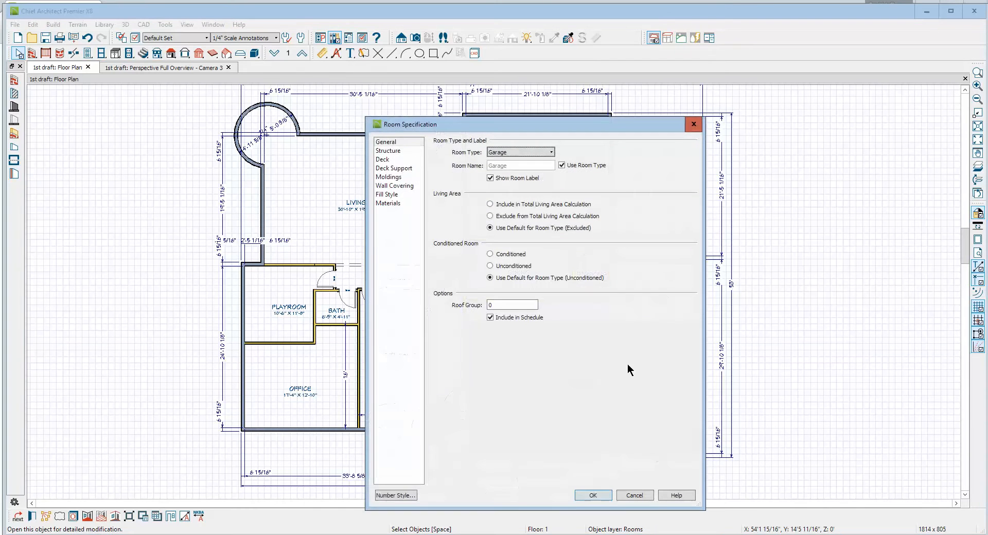
pyautogui.click(389, 151)
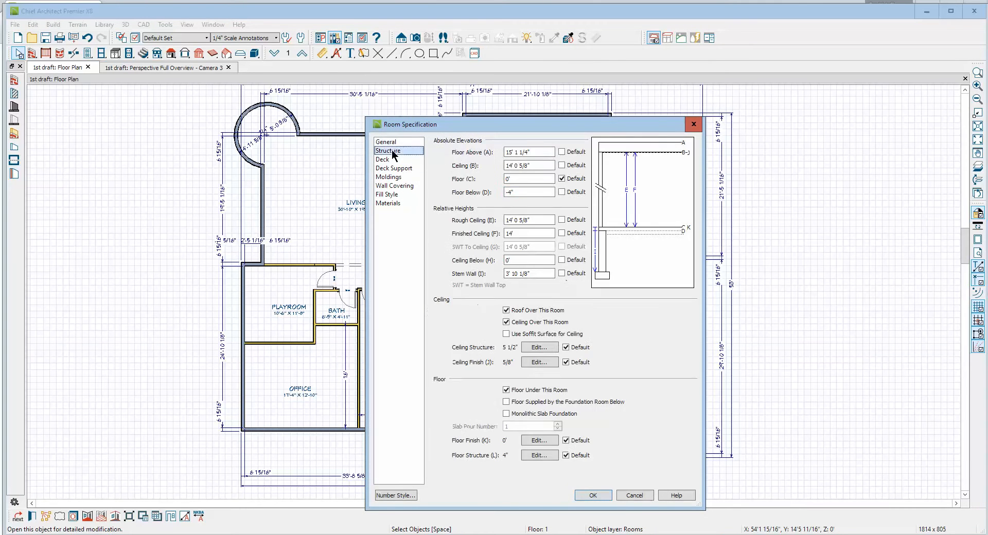
pyautogui.click(562, 179)
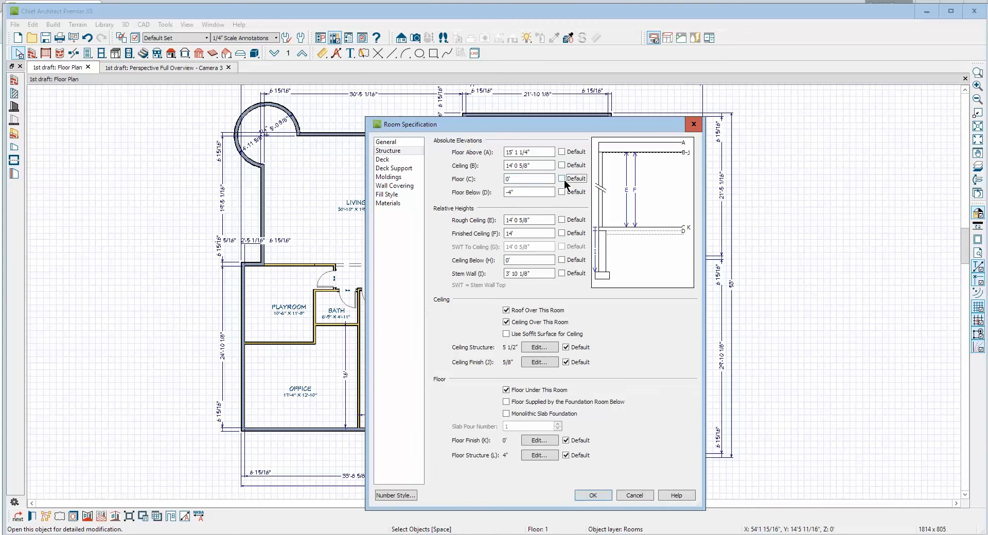
pyautogui.click(507, 178)
pyautogui.write('-6')
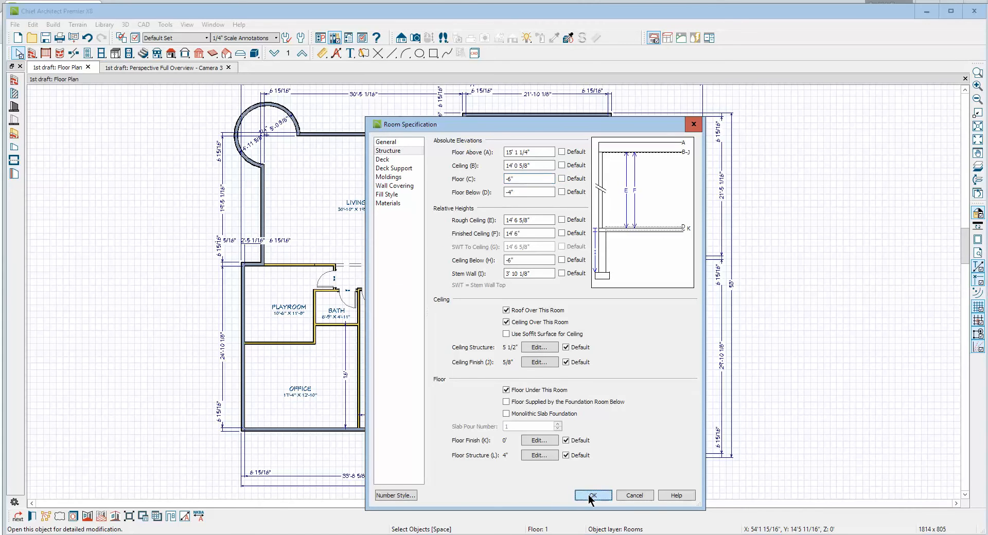
pyautogui.click(591, 495)
pyautogui.scroll(-4, 606, 396)
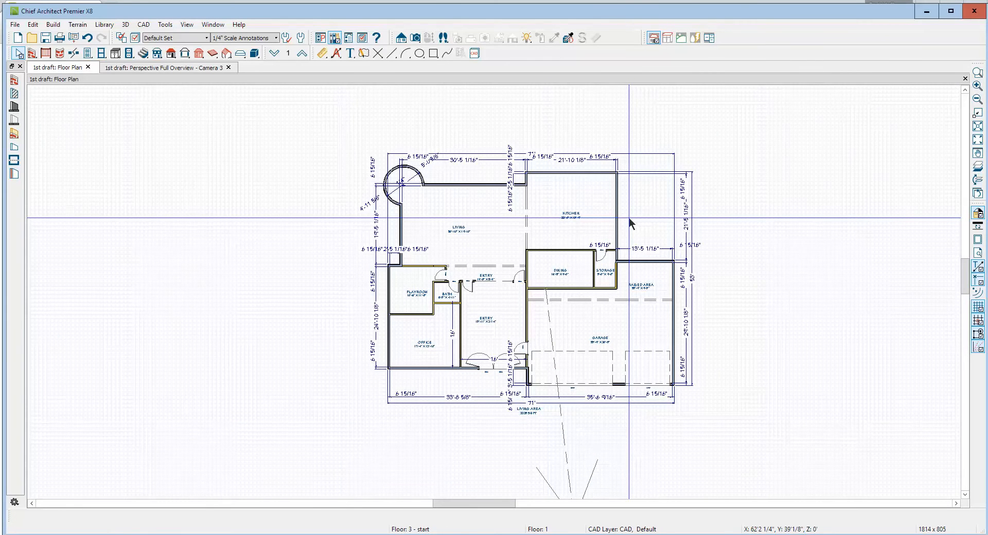
# In the perspective overview, turn off the terrain's automatic subfloor height and set the subfloor height above terrain to 7"
pyautogui.hotkey('ctrl', 'Tab')
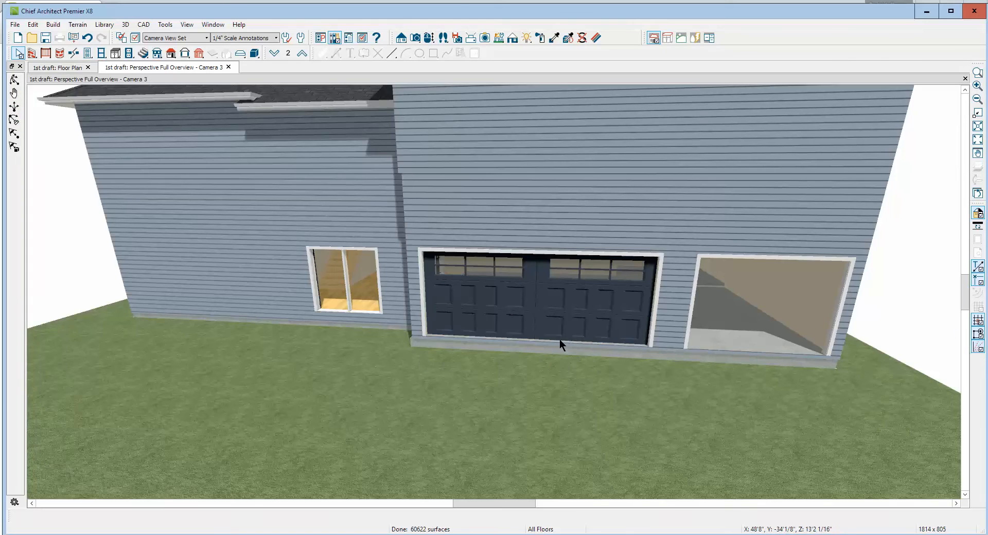
pyautogui.scroll(4, 560, 339)
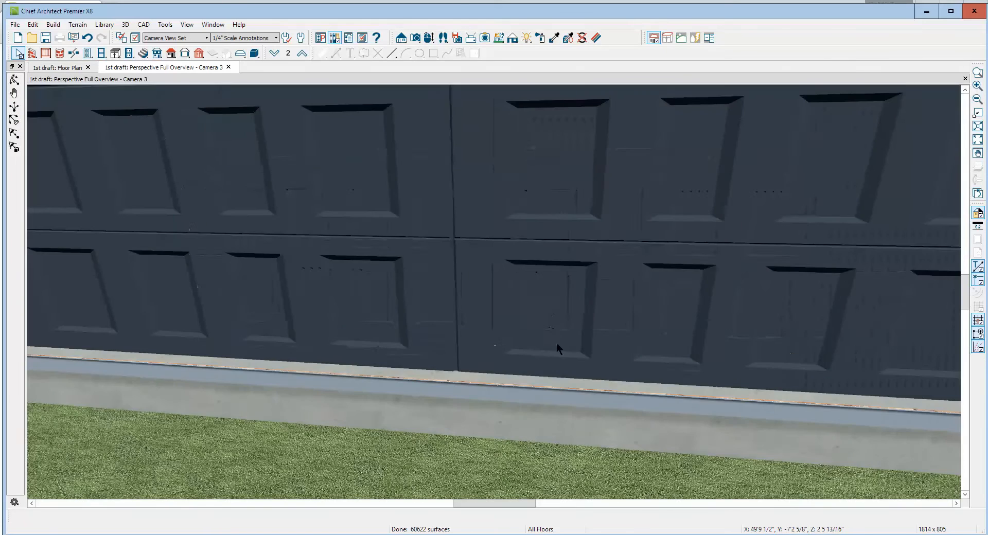
pyautogui.scroll(-5, 557, 345)
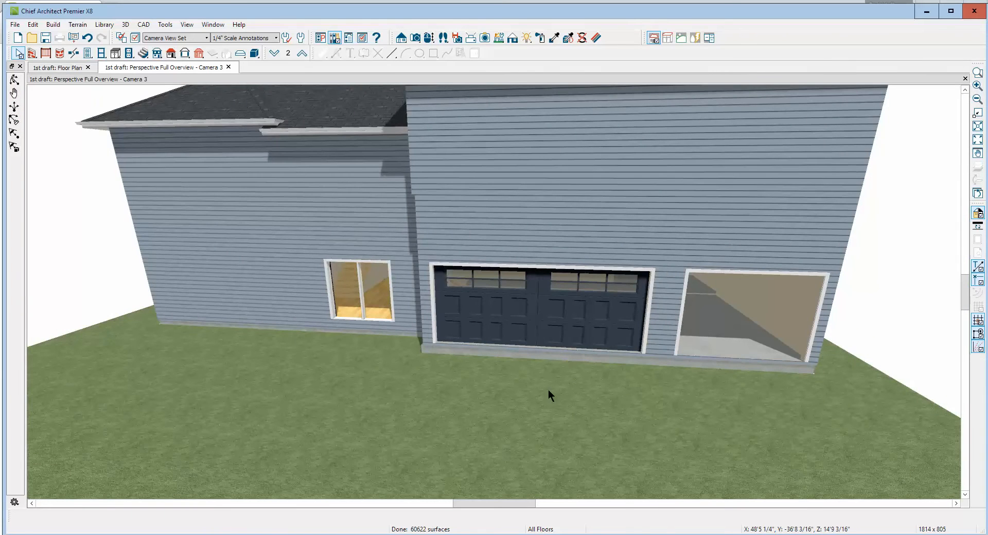
pyautogui.doubleClick(539, 371)
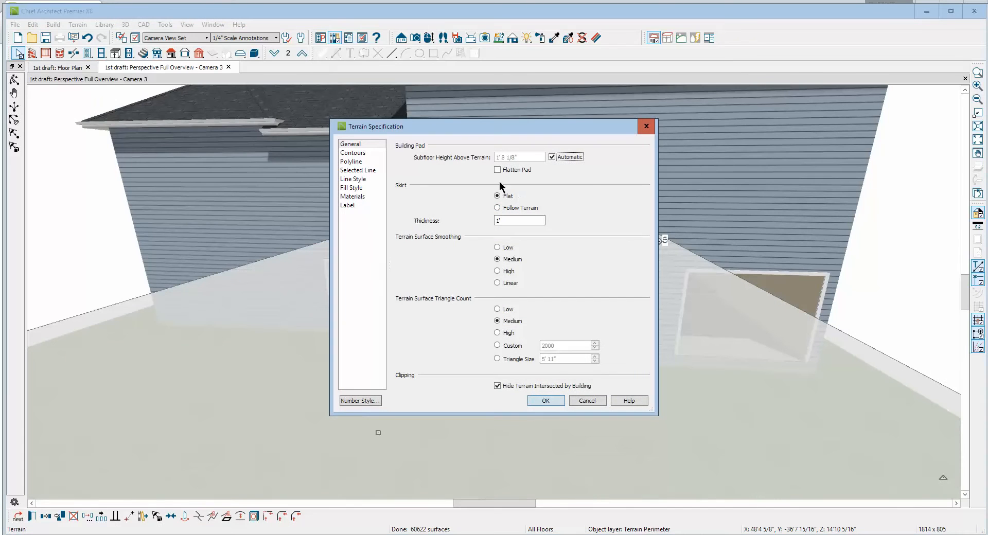
pyautogui.click(551, 157)
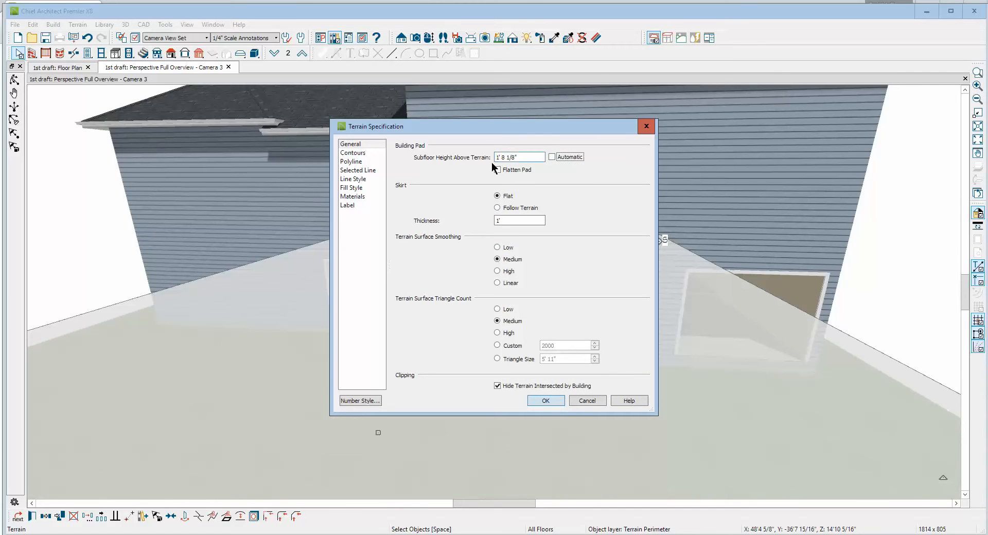
pyautogui.doubleClick(523, 158)
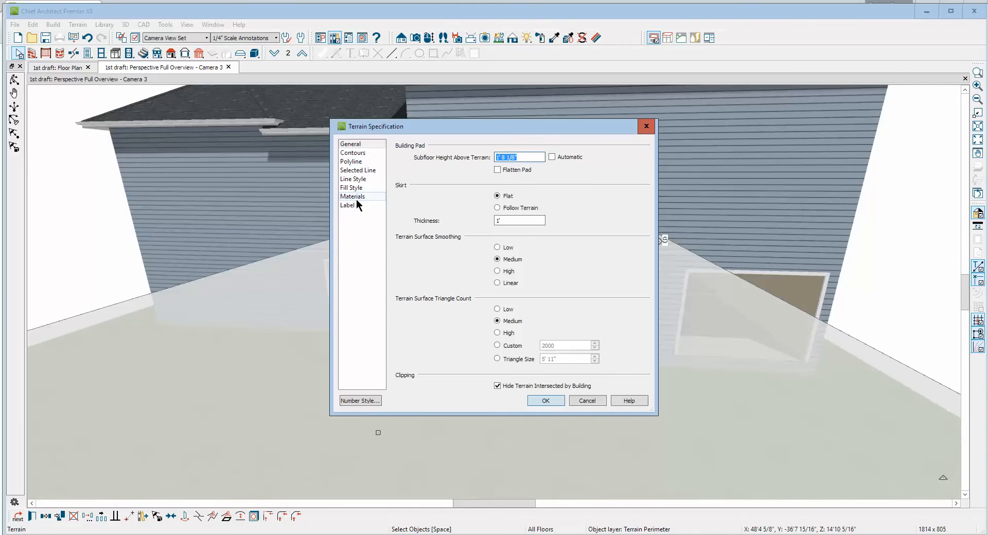
pyautogui.write('7')
pyautogui.click(530, 402)
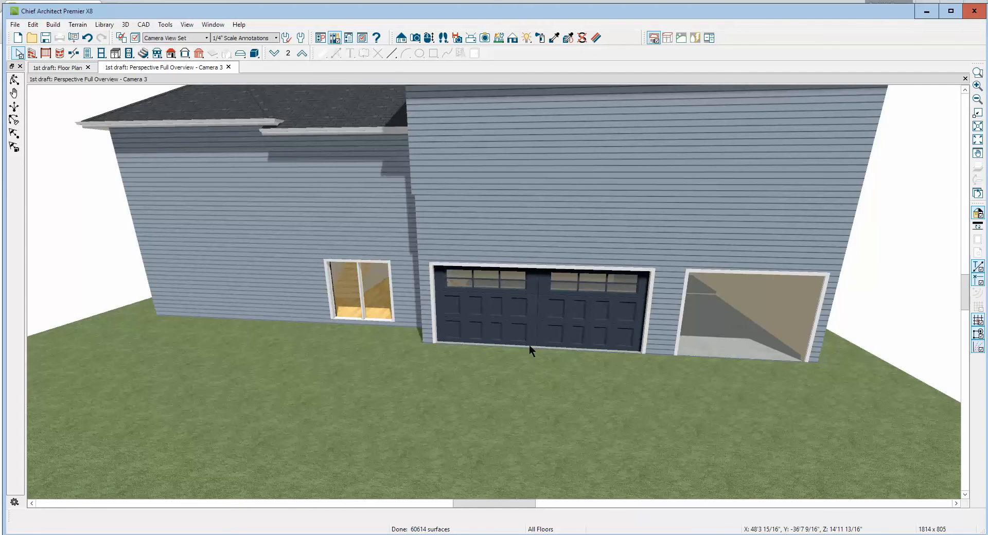
# From the rear of the house, set the flat terrain skirt thickness to 72 inches to cover the exposed foundation walls
pyautogui.scroll(-5, 529, 345)
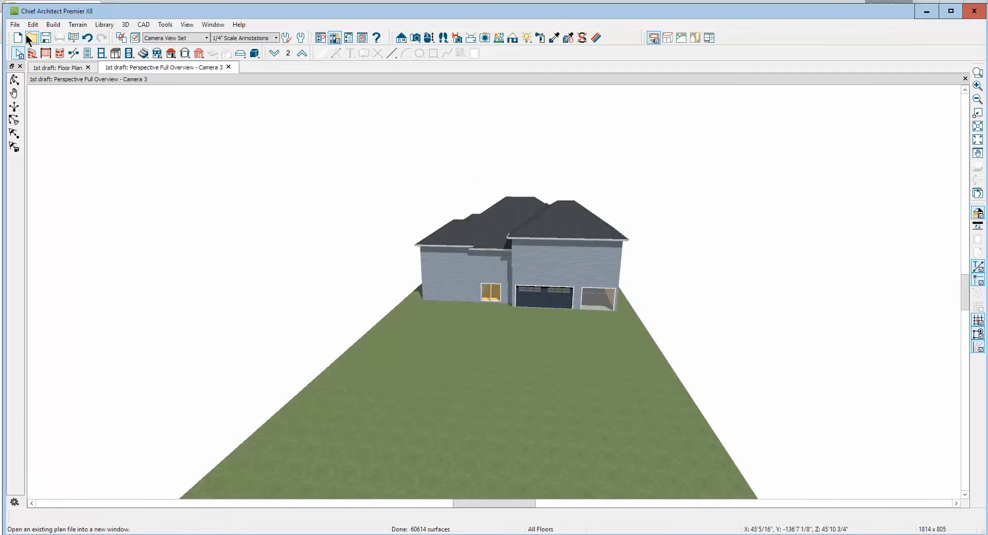
pyautogui.click(14, 80)
pyautogui.moveTo(293, 186); pyautogui.dragTo(544, 154)
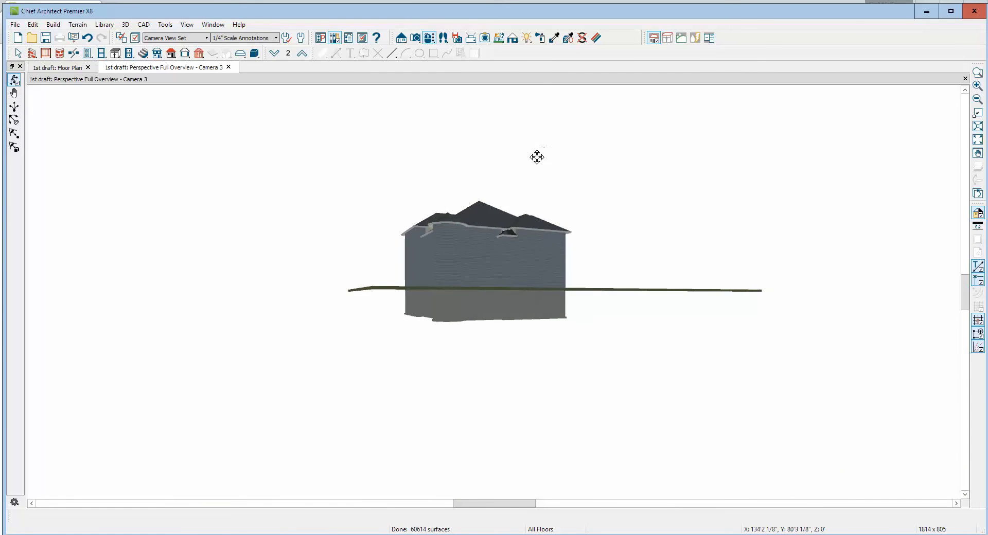
pyautogui.moveTo(446, 232); pyautogui.dragTo(446, 249)
pyautogui.press('space')
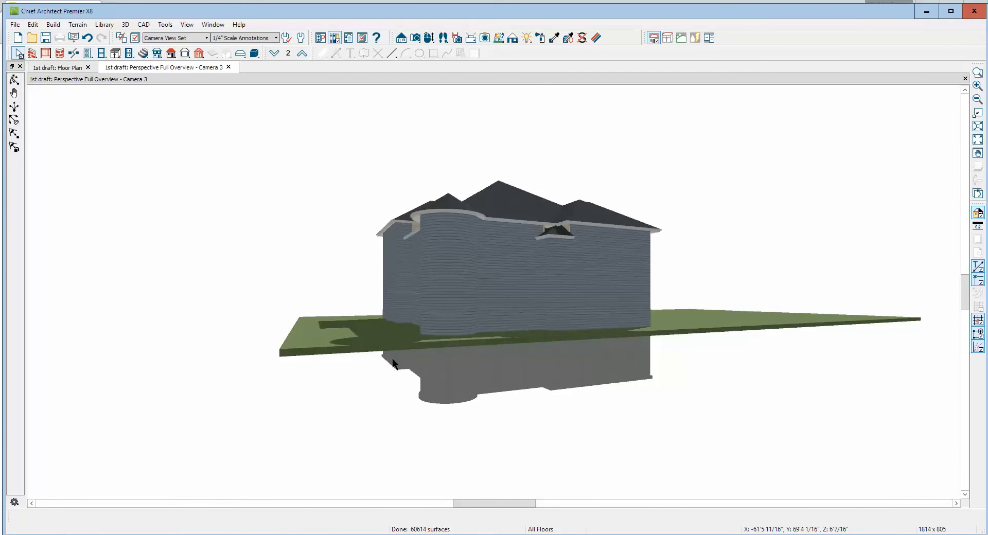
pyautogui.doubleClick(388, 348)
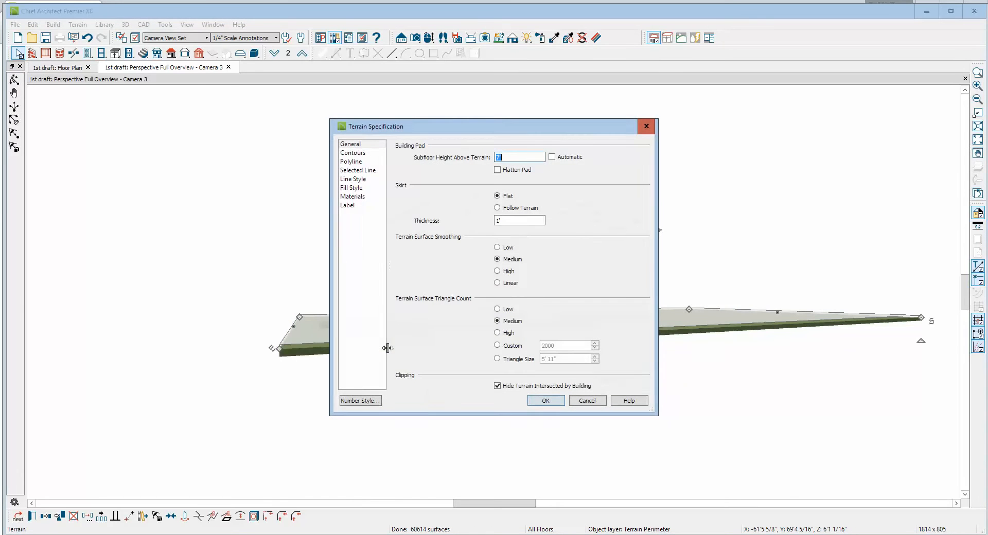
pyautogui.doubleClick(512, 221)
pyautogui.write('72')
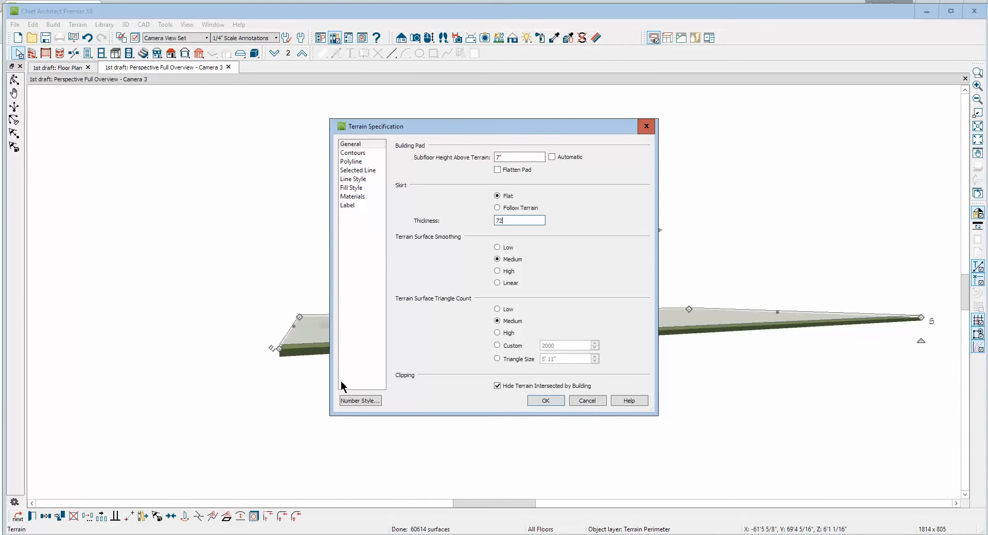
pyautogui.click(546, 400)
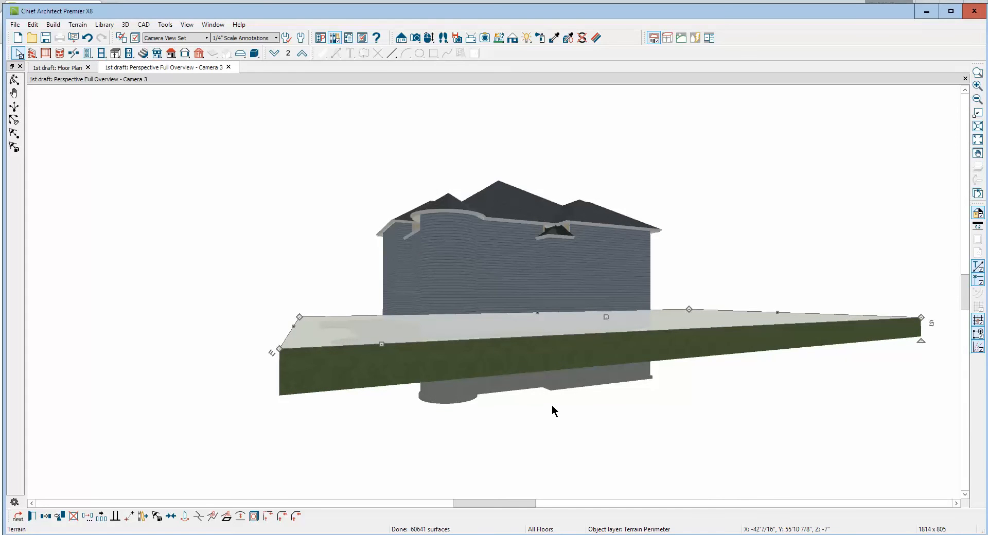
# Try a subfloor height above terrain of 9' in the terrain settings
pyautogui.doubleClick(440, 367)
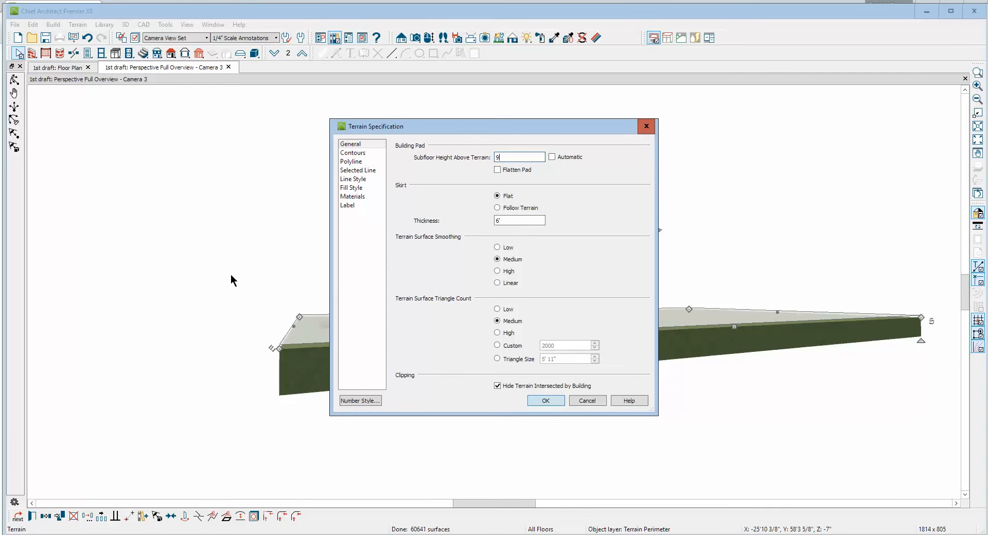
pyautogui.click(545, 401)
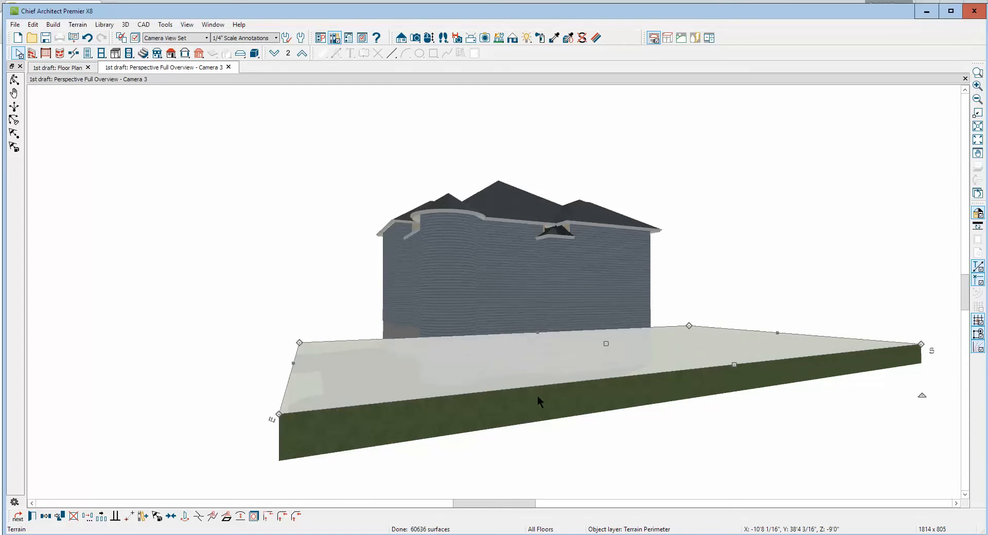
pyautogui.click(517, 458)
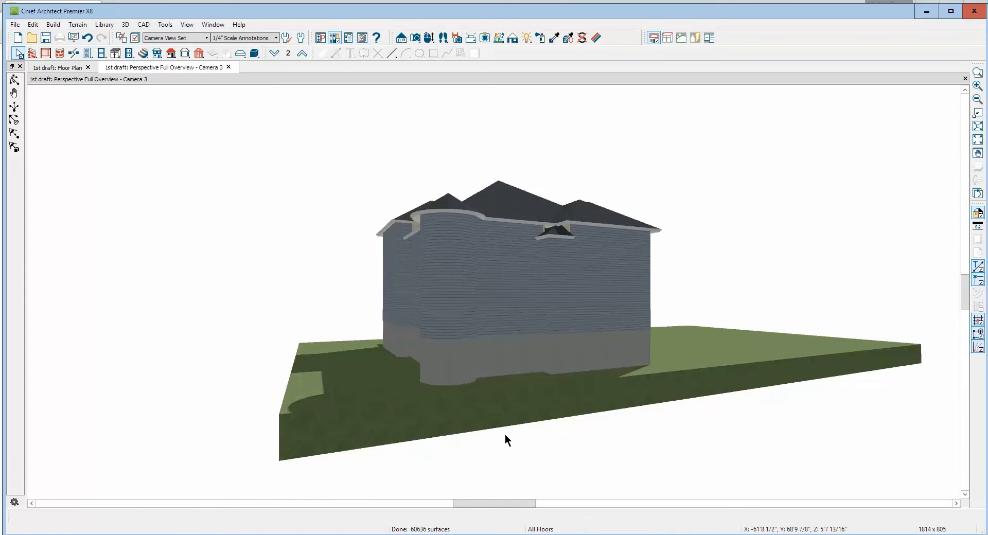
# Return the subfloor height above terrain to 7" and deepen the terrain skirt to 12', trying 9' first
pyautogui.doubleClick(502, 409)
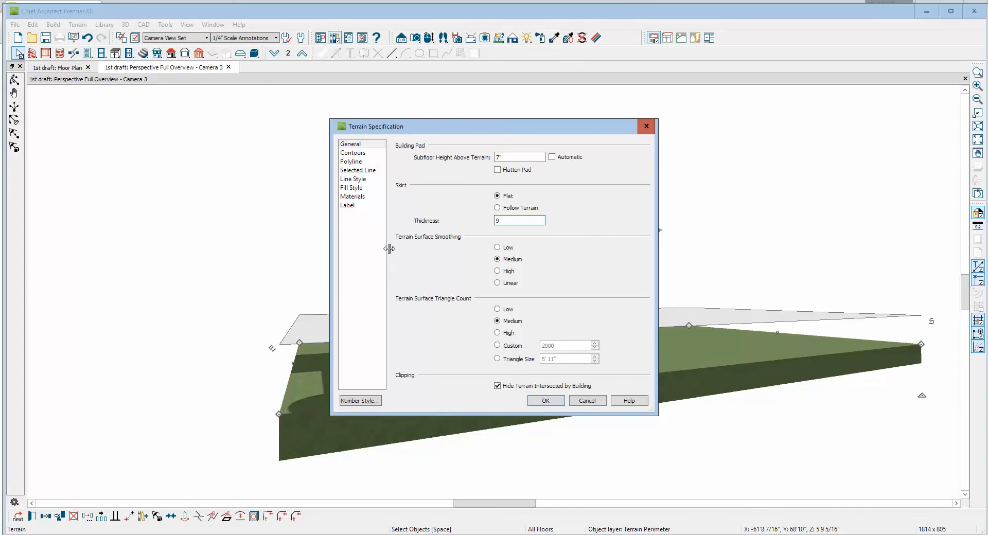
pyautogui.click(546, 401)
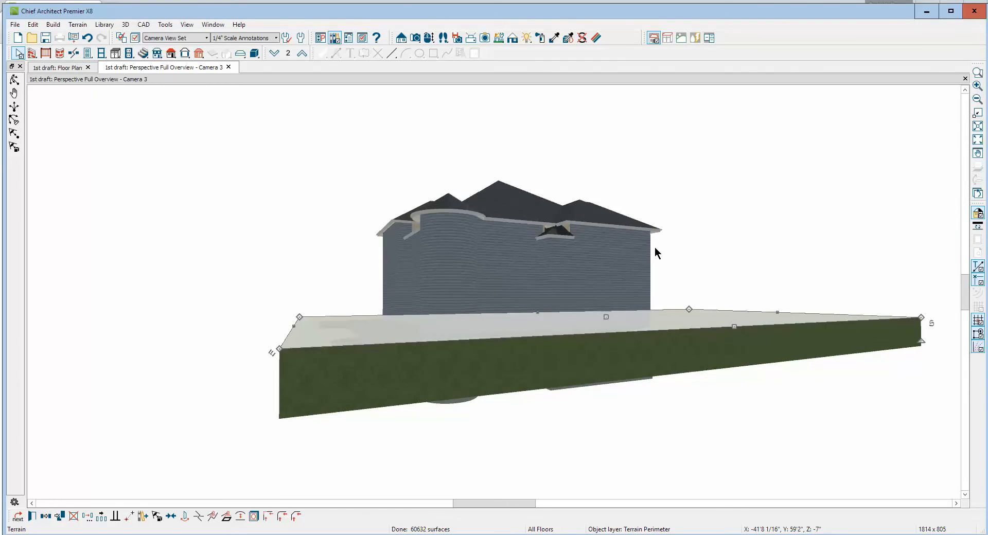
pyautogui.doubleClick(546, 373)
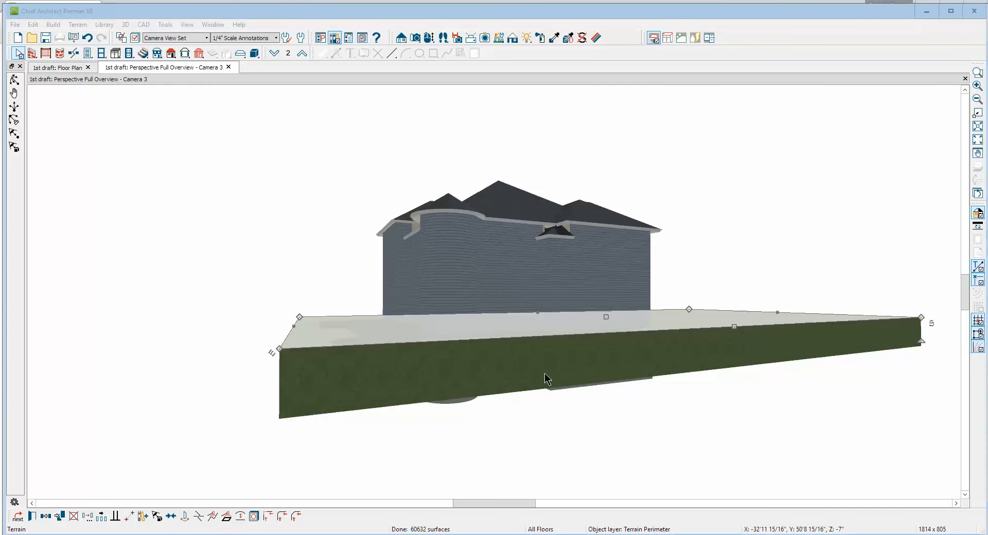
pyautogui.moveTo(509, 220); pyautogui.dragTo(304, 224)
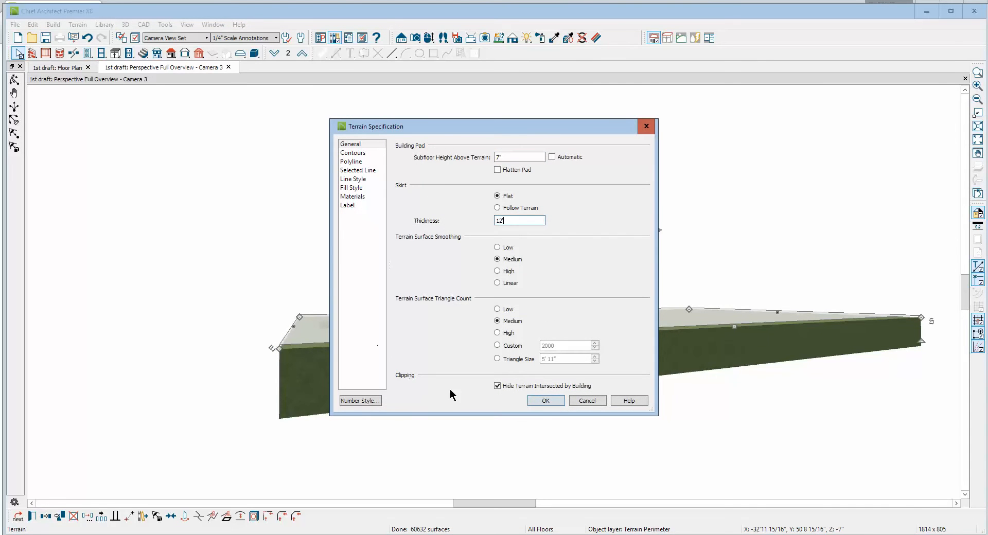
pyautogui.click(543, 401)
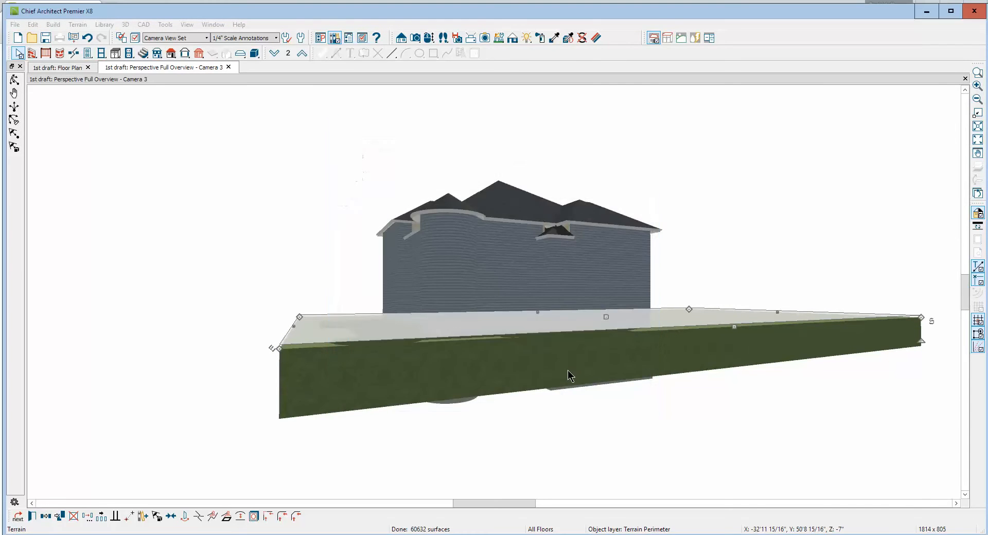
pyautogui.click(452, 409)
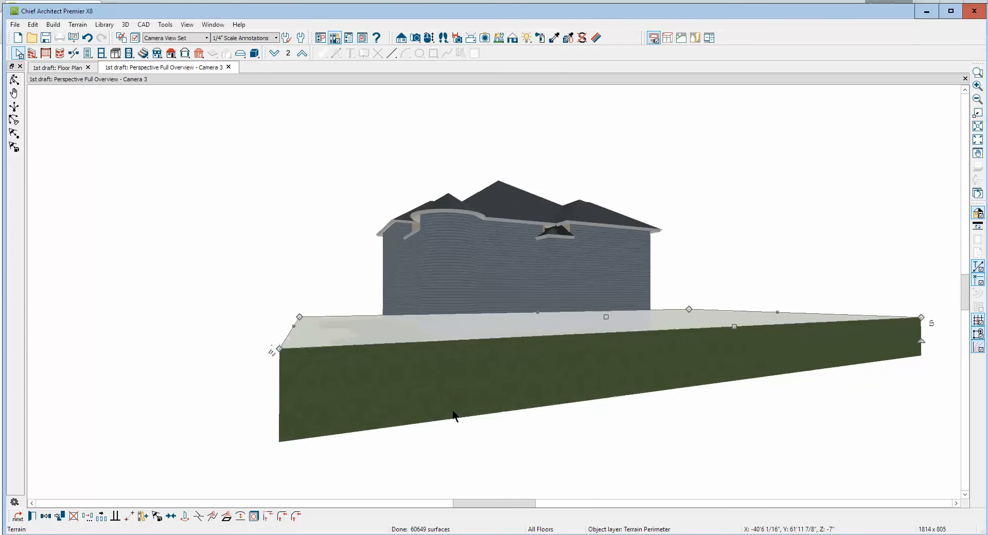
# Examine the small low roof at the rear wall jog beneath the main eaves
pyautogui.click(14, 79)
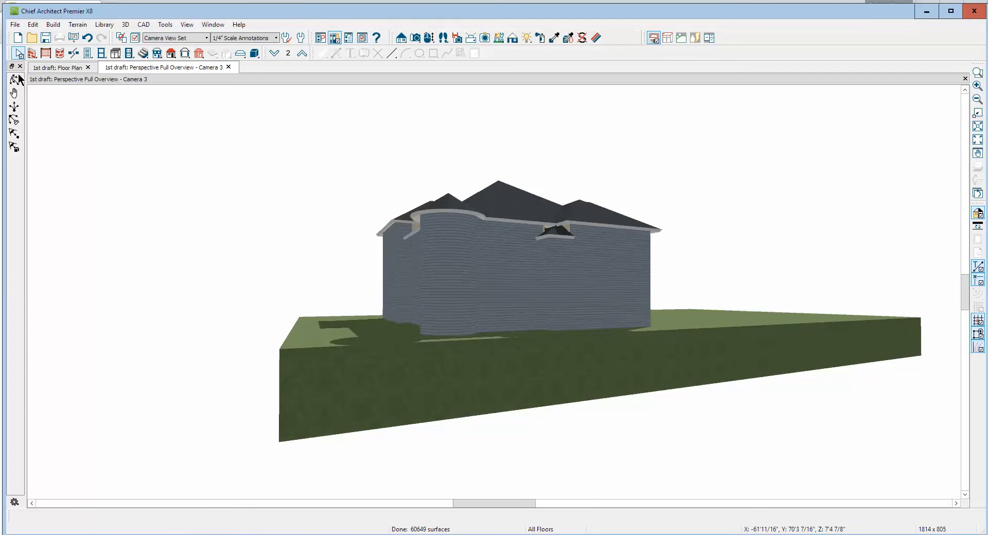
pyautogui.moveTo(523, 357); pyautogui.dragTo(546, 339)
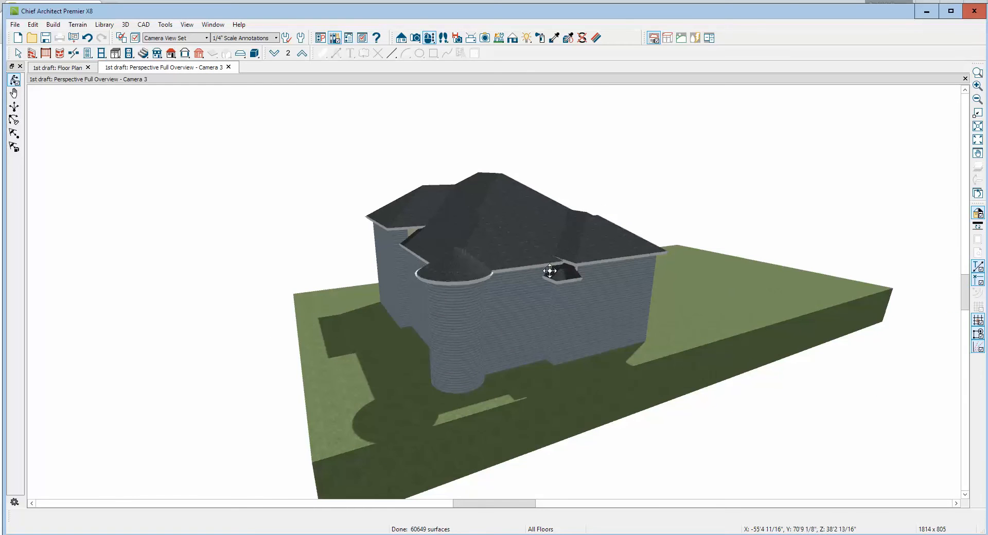
pyautogui.scroll(5, 564, 272)
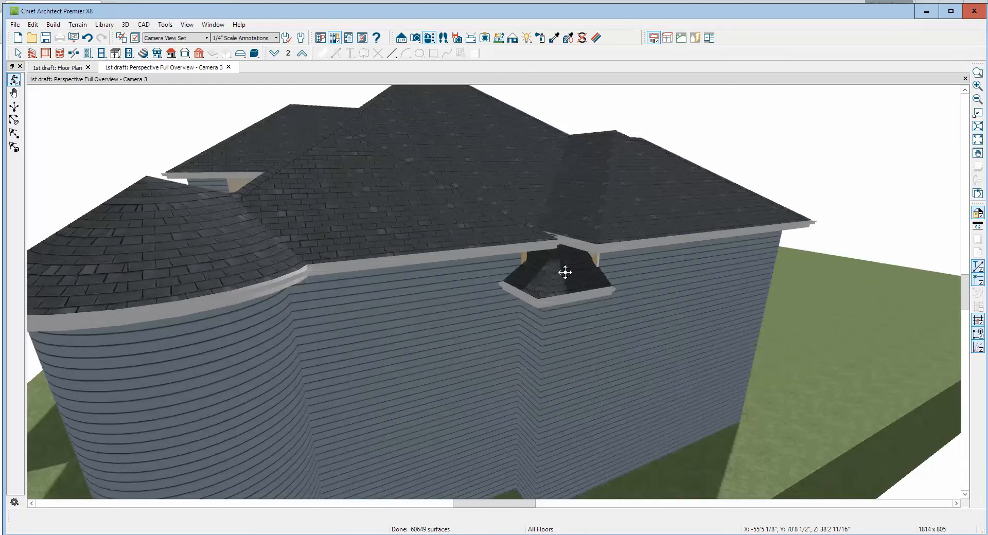
pyautogui.scroll(2, 565, 272)
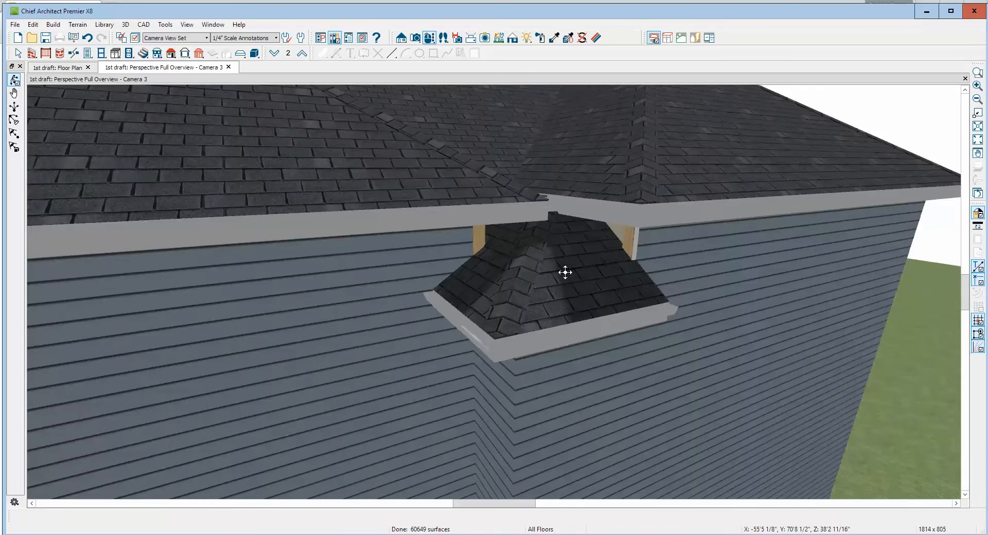
pyautogui.scroll(-6, 566, 271)
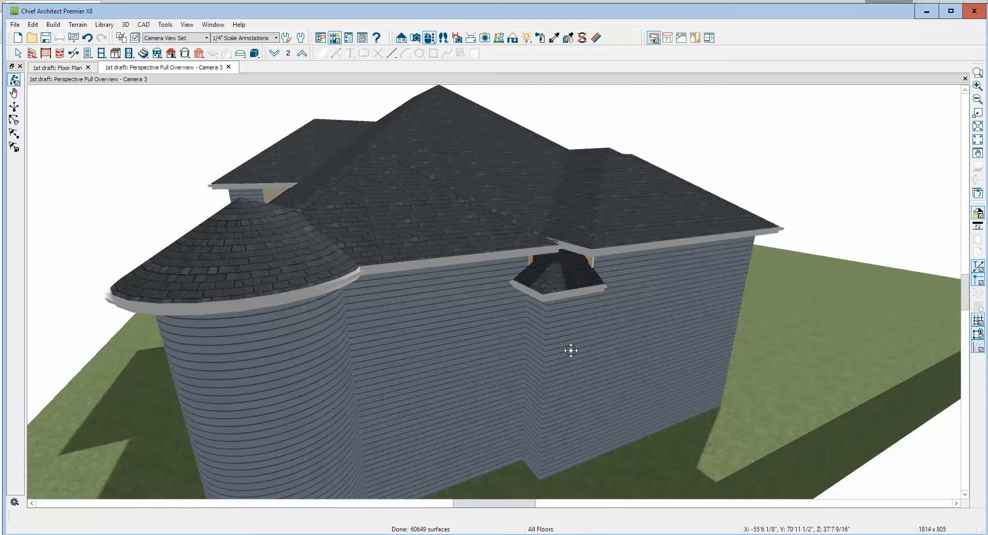
# Check the Office room's floor and ceiling heights in its structure settings on the first floor plan
pyautogui.hotkey('ctrl', 'Tab')
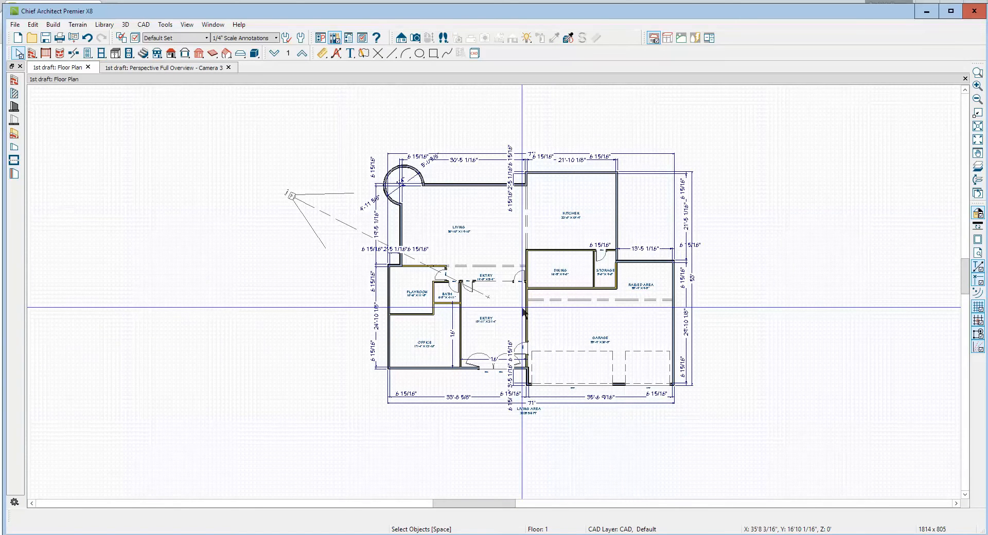
pyautogui.doubleClick(407, 319)
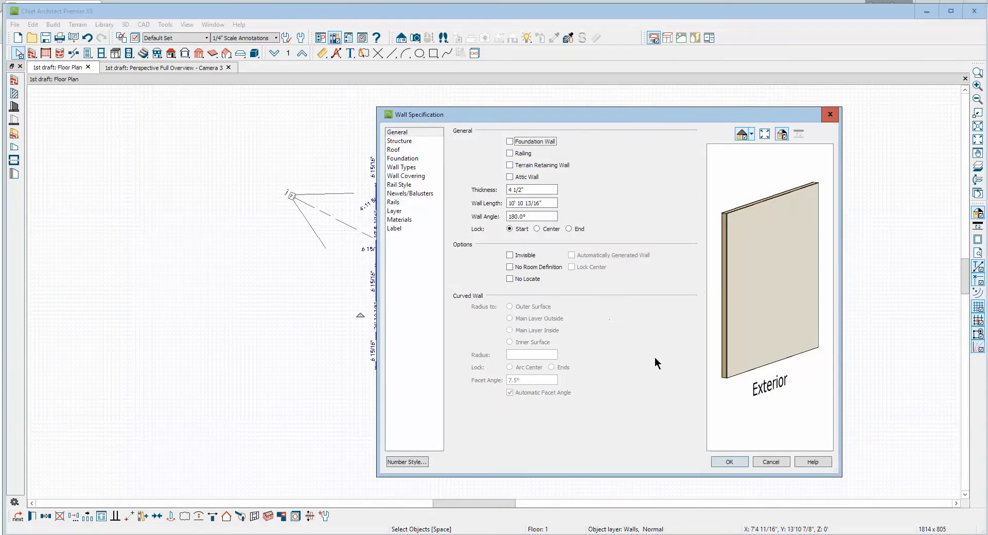
pyautogui.click(771, 461)
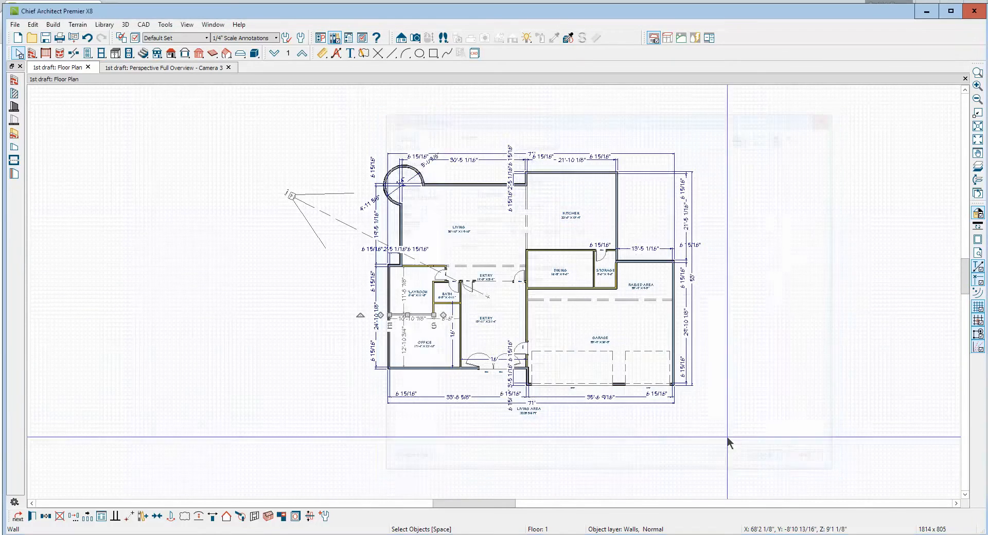
pyautogui.click(419, 337)
pyautogui.doubleClick(418, 333)
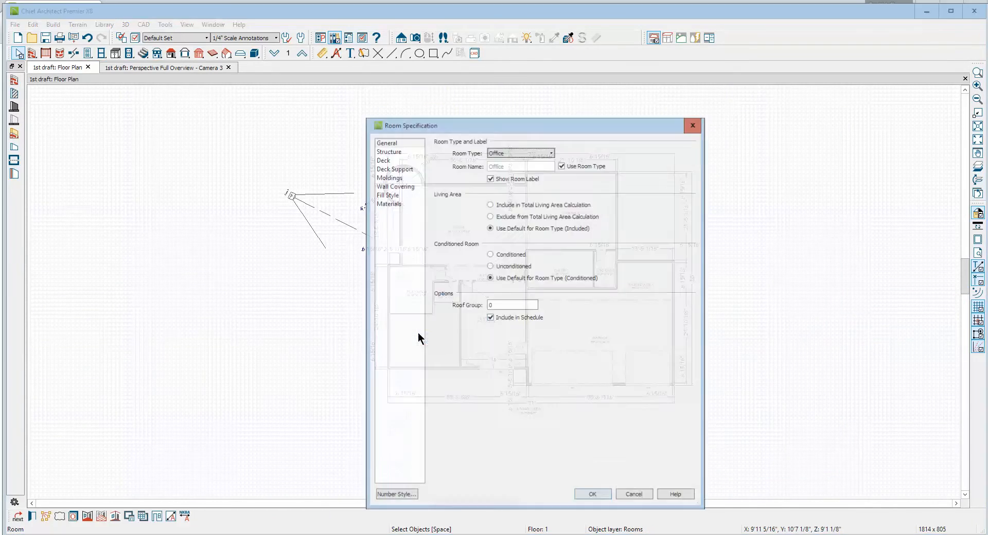
pyautogui.click(400, 150)
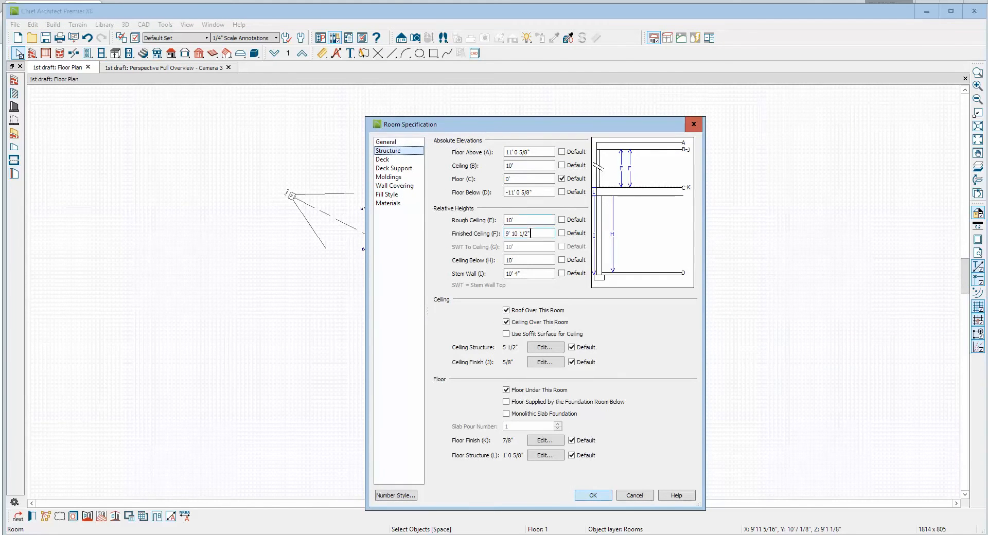
pyautogui.click(634, 496)
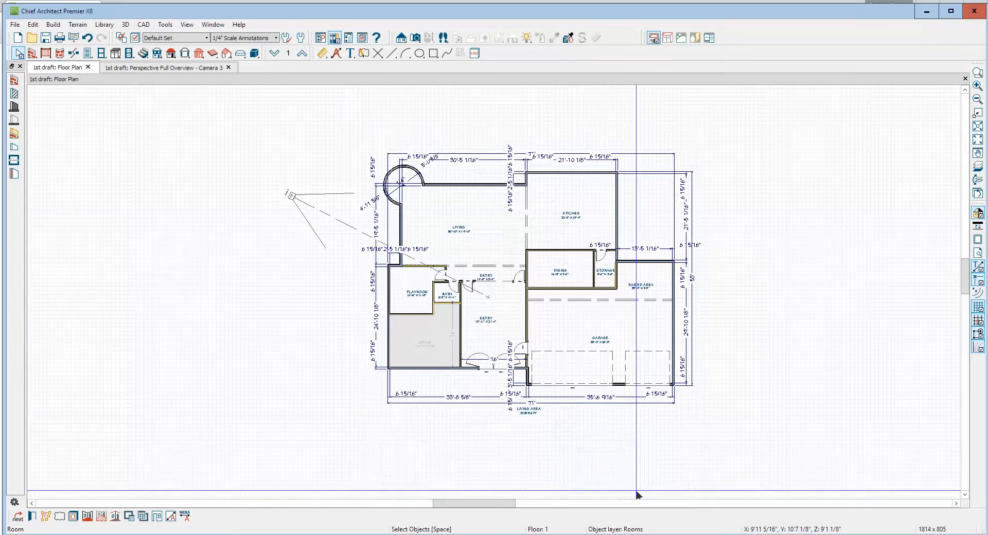
# Check the structure heights of the Playroom and the Living room for comparison
pyautogui.doubleClick(401, 282)
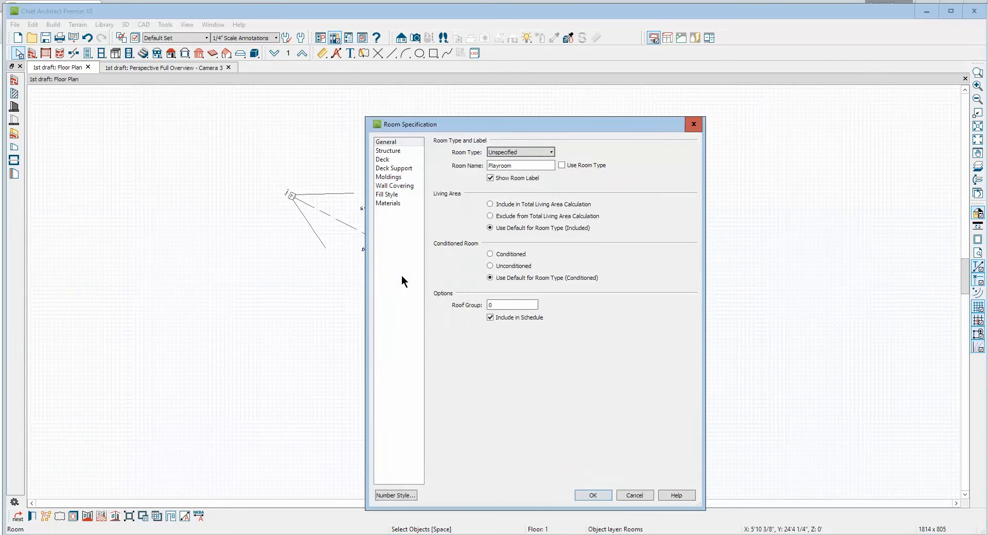
pyautogui.click(395, 151)
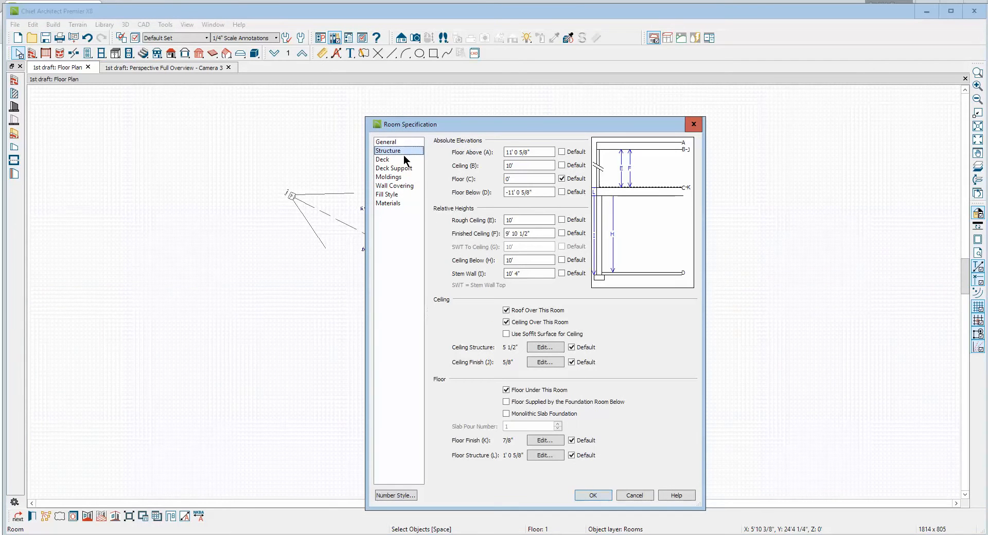
pyautogui.click(647, 495)
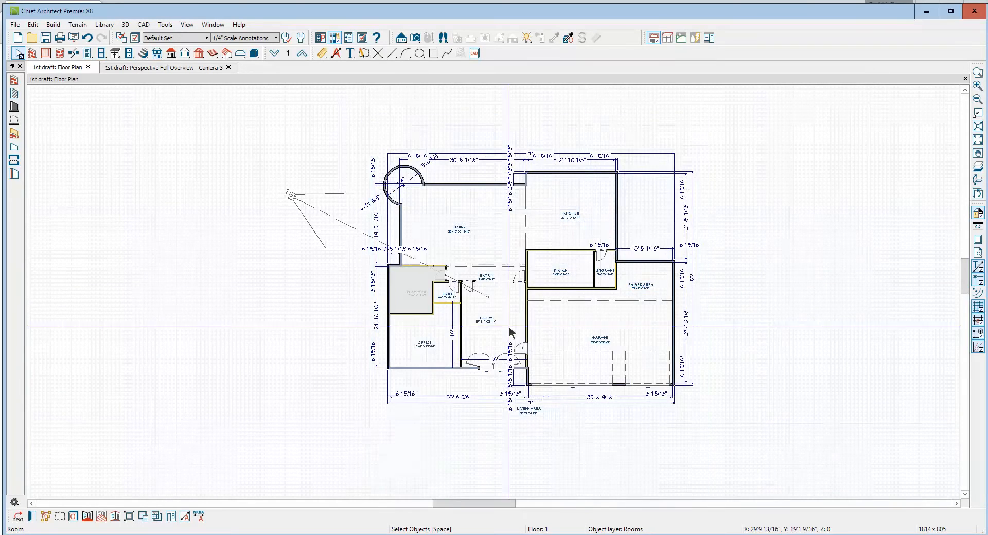
pyautogui.doubleClick(424, 200)
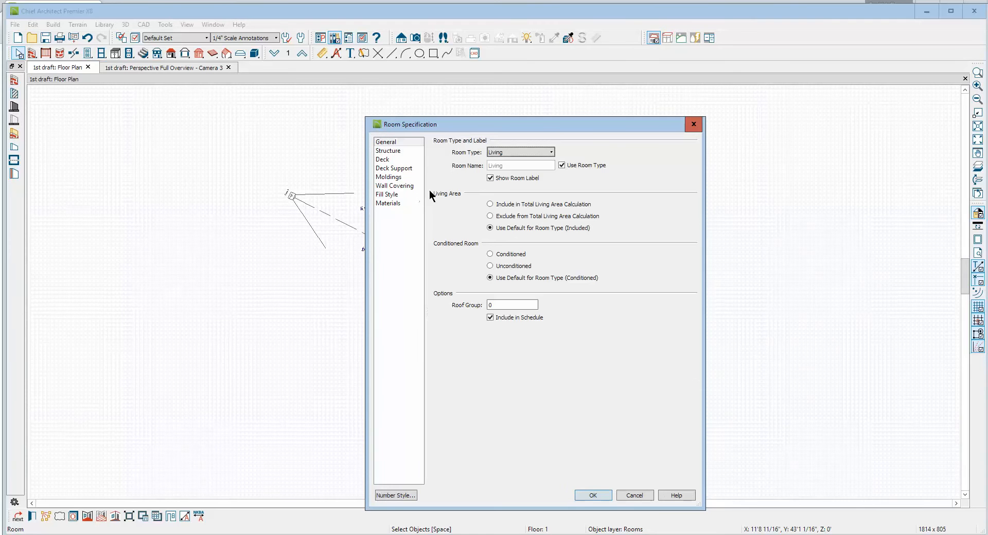
pyautogui.click(384, 151)
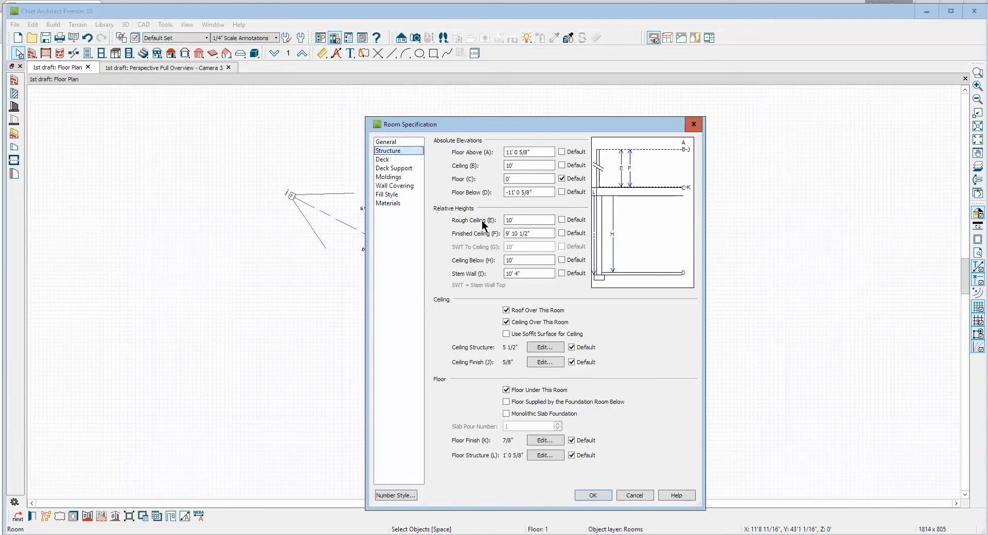
pyautogui.click(628, 496)
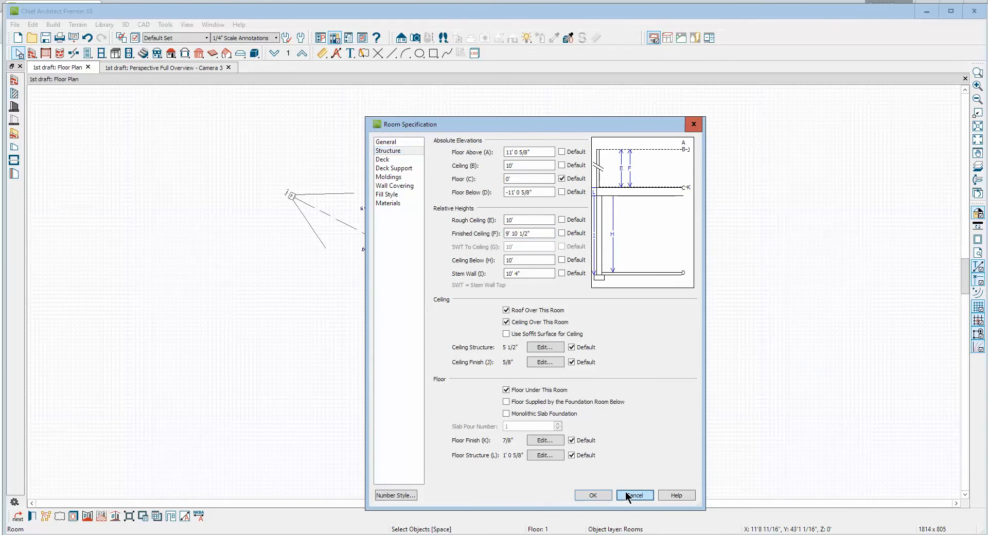
# In the 3D overview, inspect the small stray roof at the rear wall jog and the front roof planes
pyautogui.hotkey('ctrl', 'Tab')
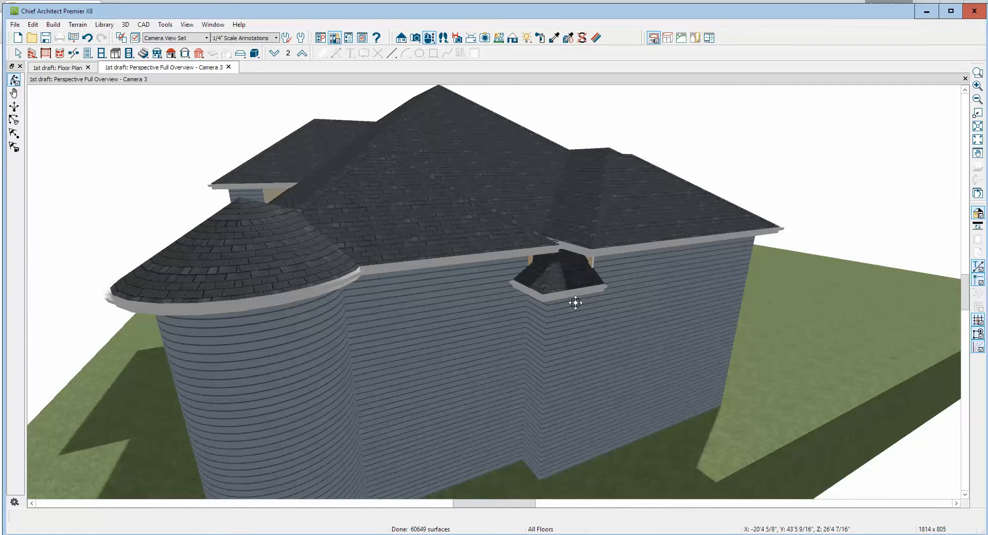
pyautogui.press('space')
pyautogui.scroll(3, 568, 282)
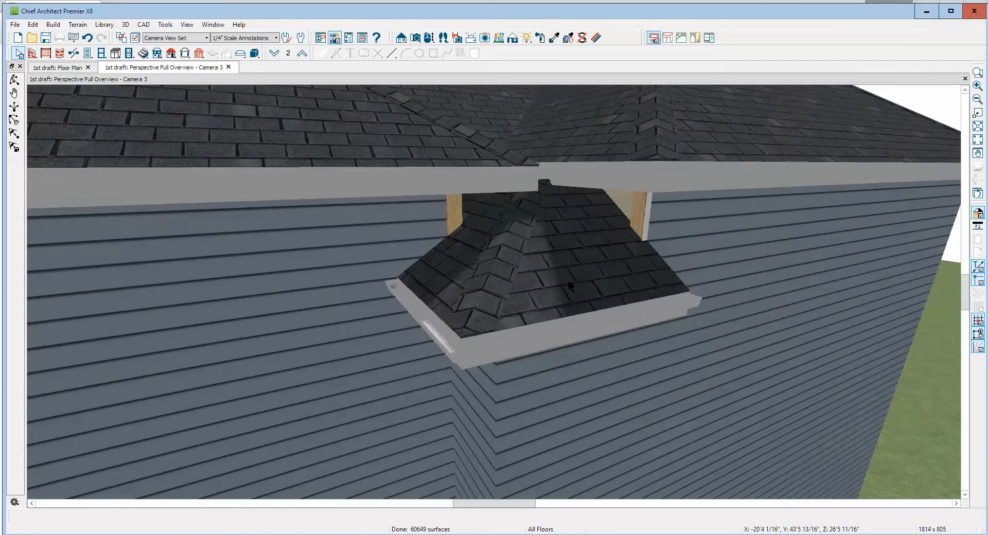
pyautogui.scroll(-5, 568, 281)
pyautogui.scroll(3, 561, 283)
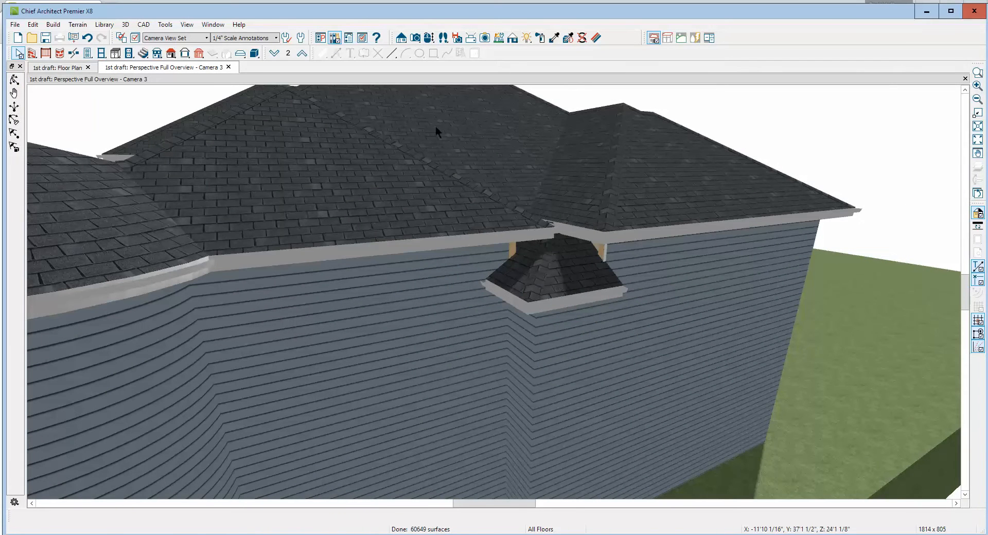
pyautogui.click(15, 79)
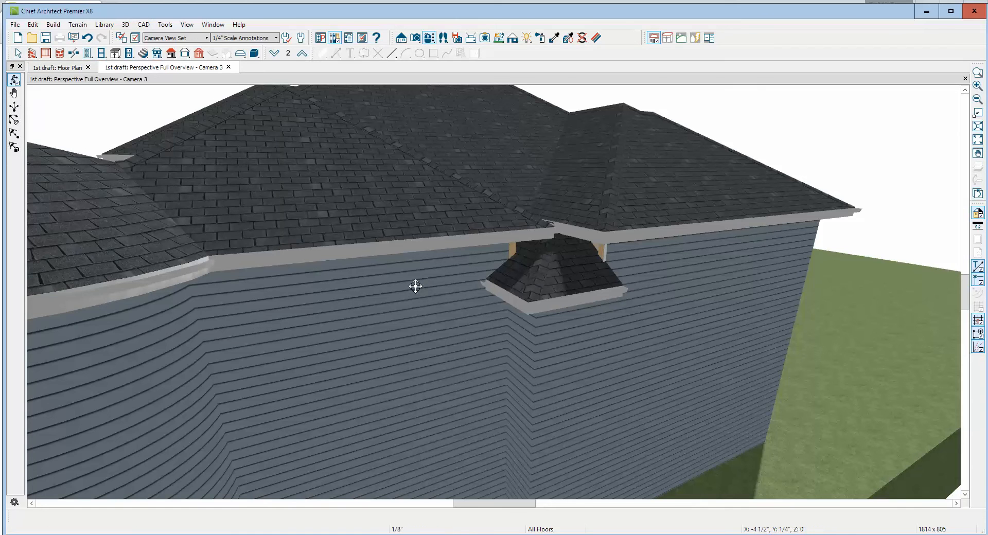
pyautogui.moveTo(414, 285); pyautogui.dragTo(386, 301)
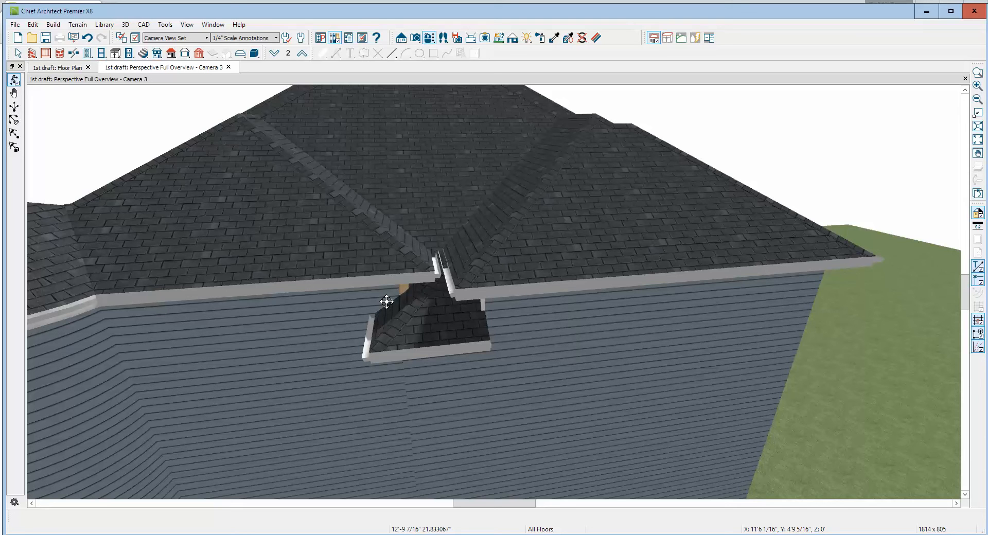
pyautogui.moveTo(387, 301); pyautogui.dragTo(412, 255)
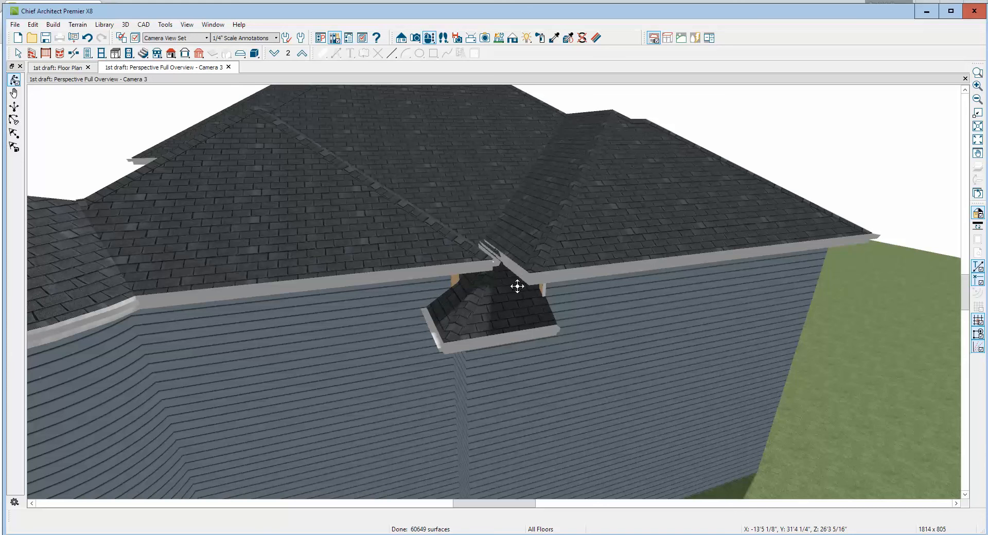
pyautogui.scroll(-5, 517, 287)
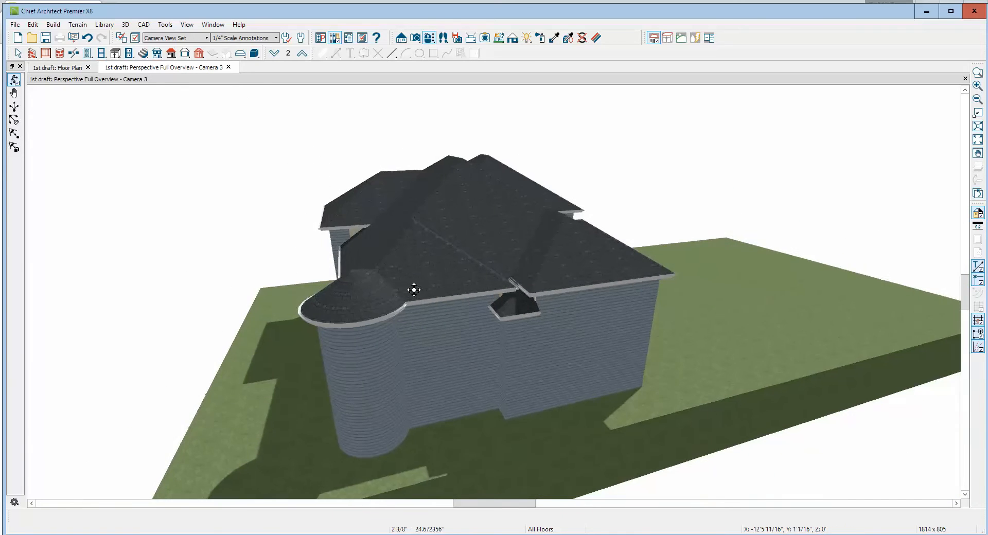
pyautogui.moveTo(413, 289); pyautogui.dragTo(706, 272)
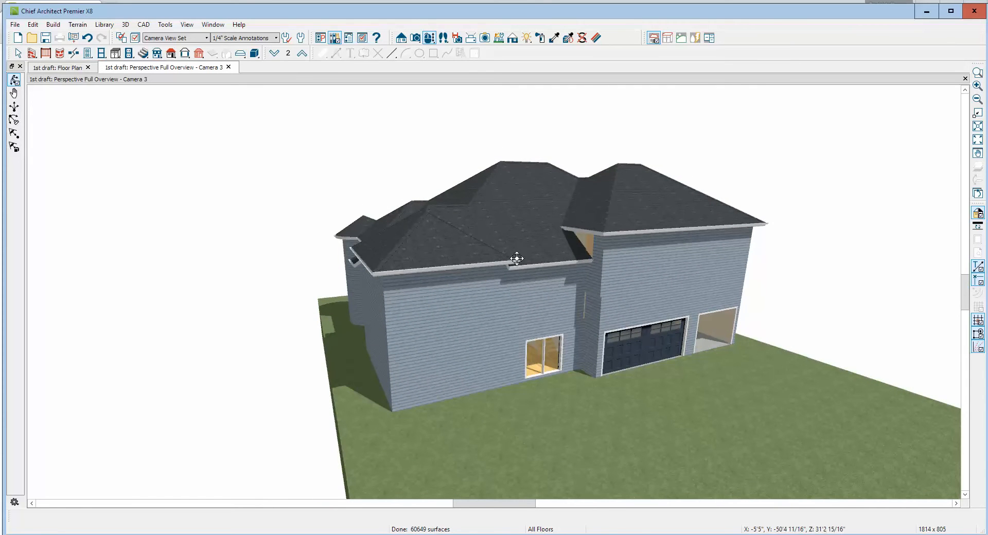
# Check the structure heights of the front Entry room, and view the second floor plan above it
pyautogui.hotkey('ctrl', 'Tab')
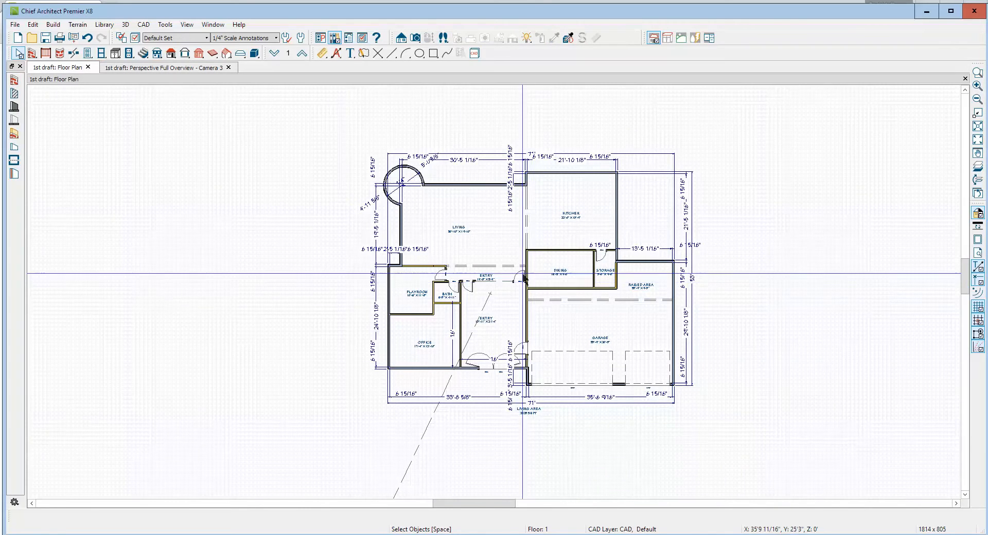
pyautogui.doubleClick(500, 336)
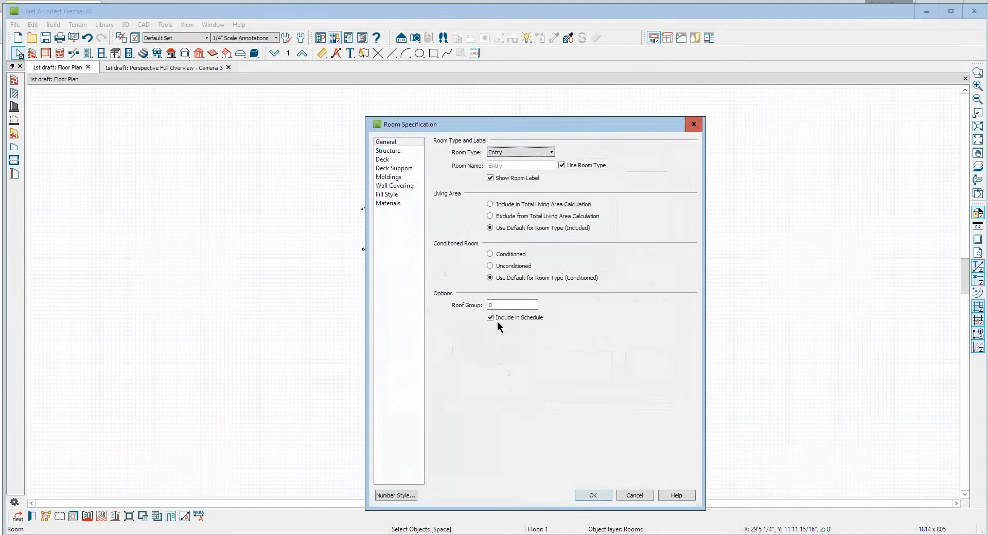
pyautogui.click(394, 152)
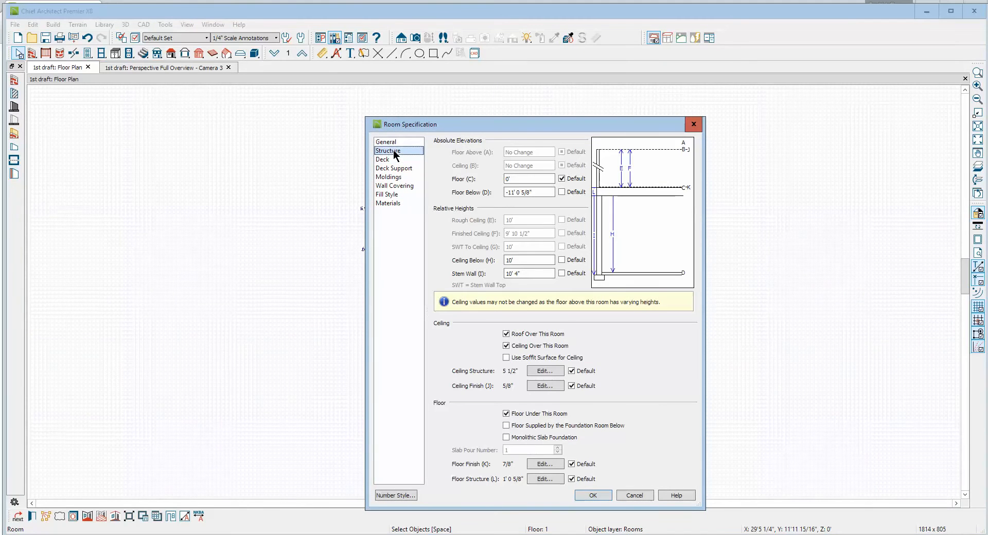
pyautogui.click(635, 495)
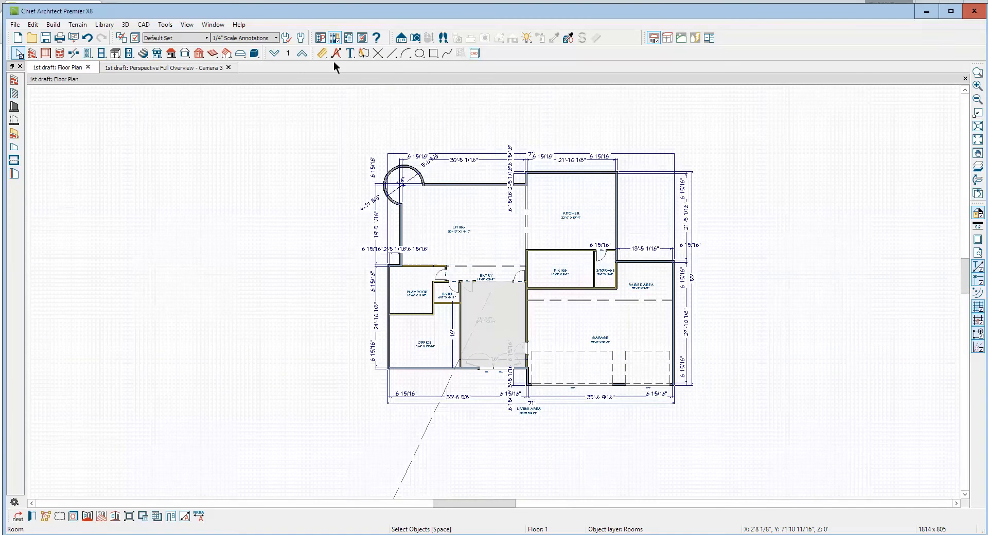
pyautogui.click(301, 54)
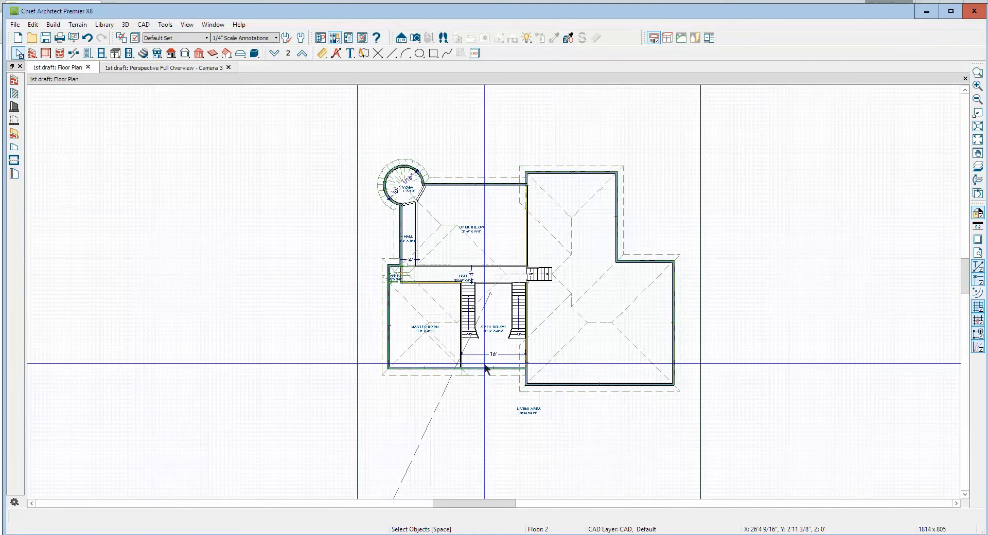
# Delete the large front roof plane above the entry in the 3D overview, turning Auto Rebuild Roofs off
pyautogui.hotkey('ctrl', 'Tab')
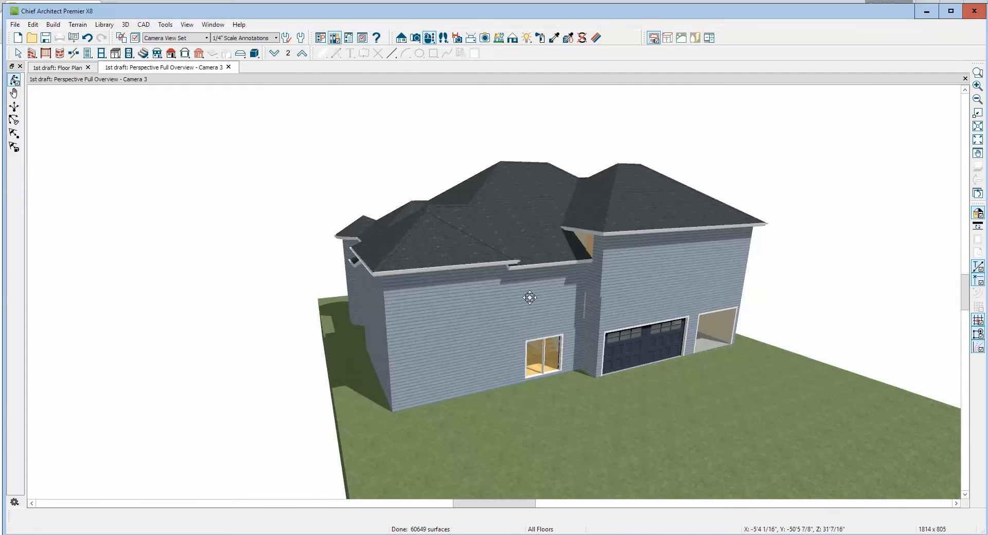
pyautogui.moveTo(535, 265); pyautogui.dragTo(535, 280)
pyautogui.press('space')
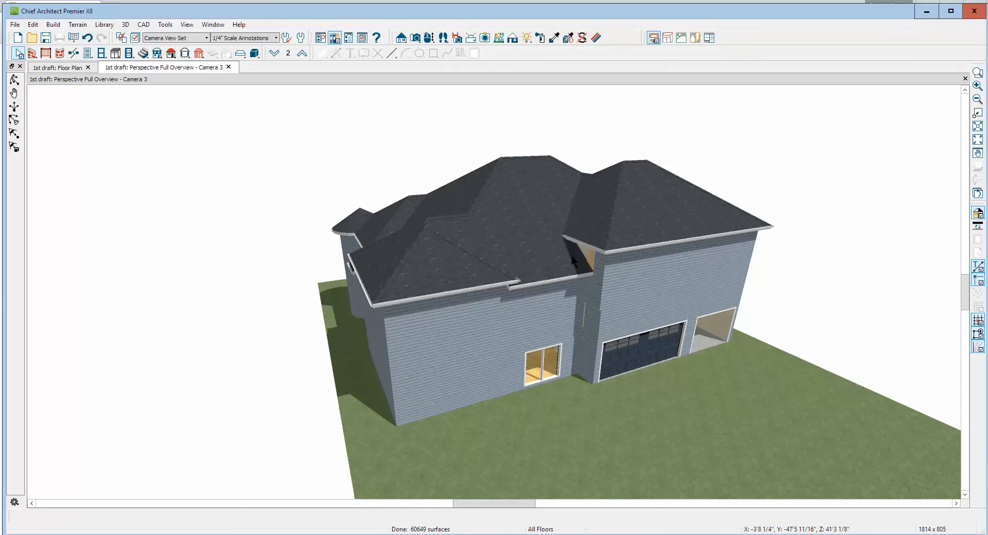
pyautogui.scroll(3, 566, 261)
pyautogui.click(522, 287)
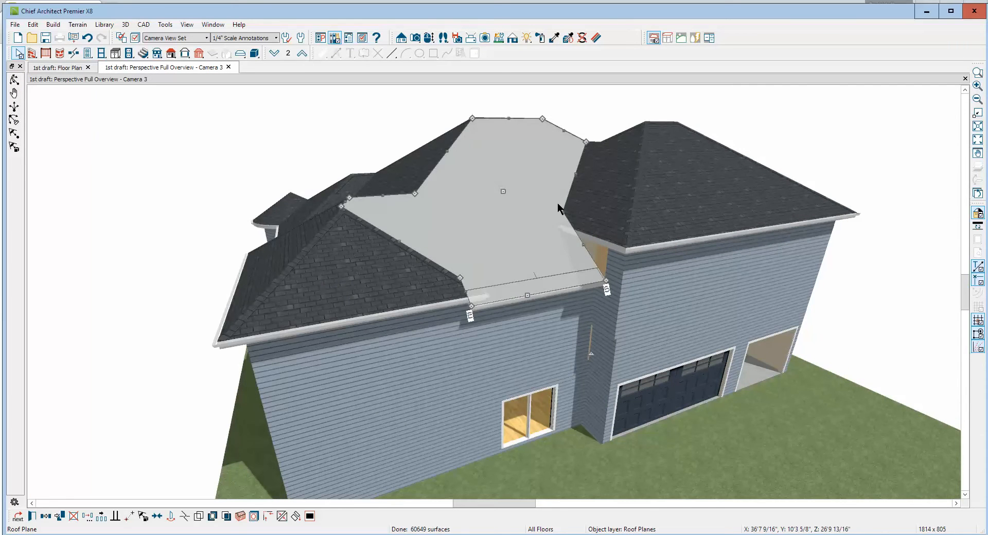
pyautogui.press('Delete')
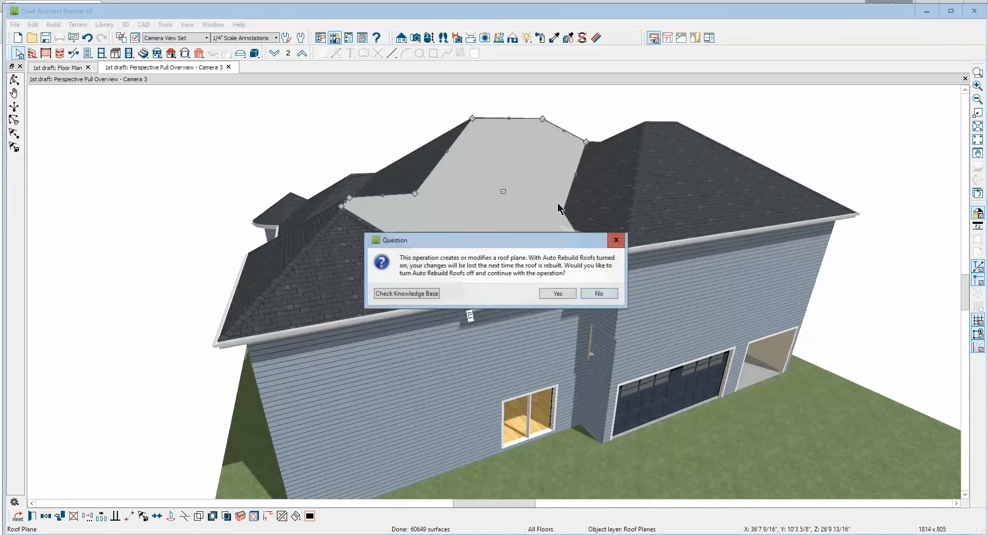
pyautogui.click(558, 294)
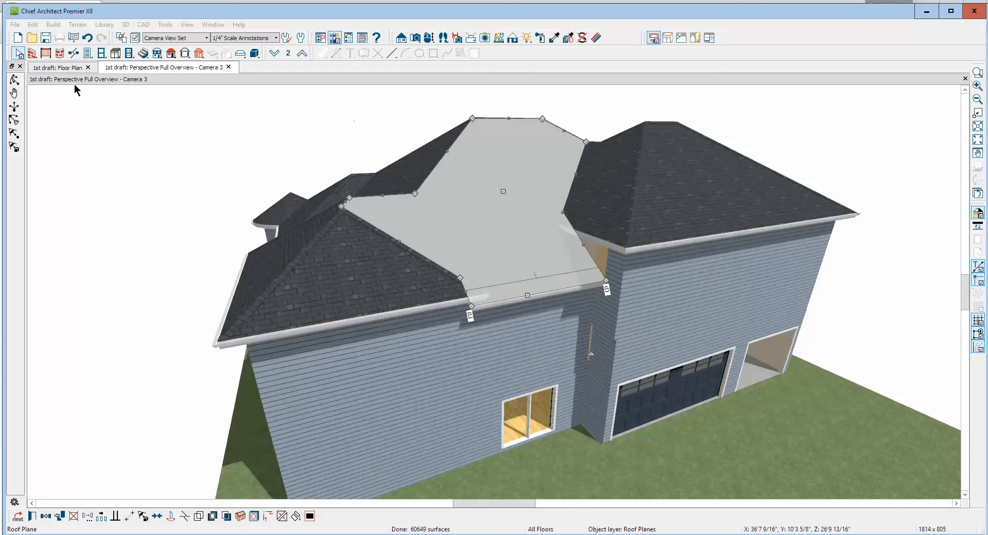
pyautogui.press('Delete')
# Delete the narrow sliver of roof plane left along the front corner hip beside the open entry roof
pyautogui.click(13, 80)
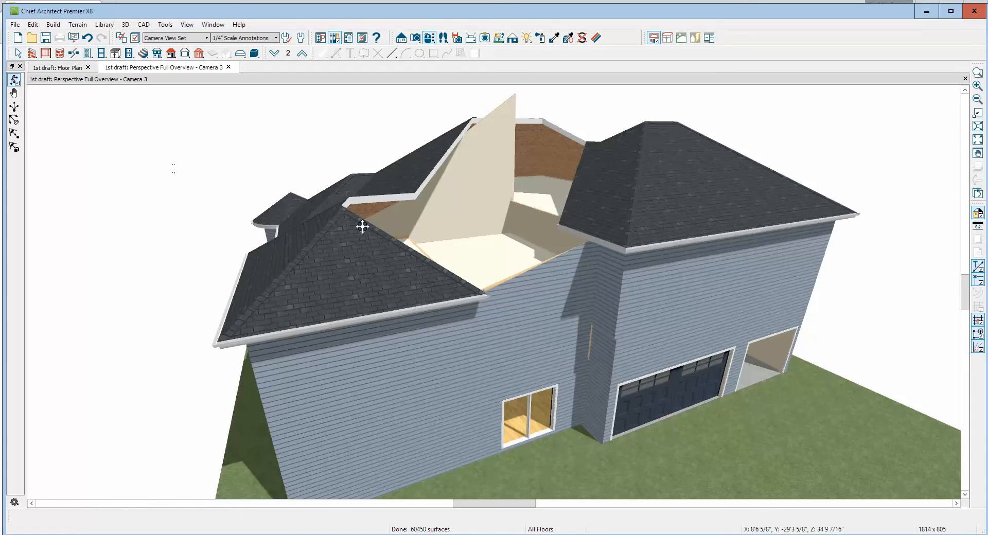
pyautogui.moveTo(360, 223); pyautogui.dragTo(295, 266)
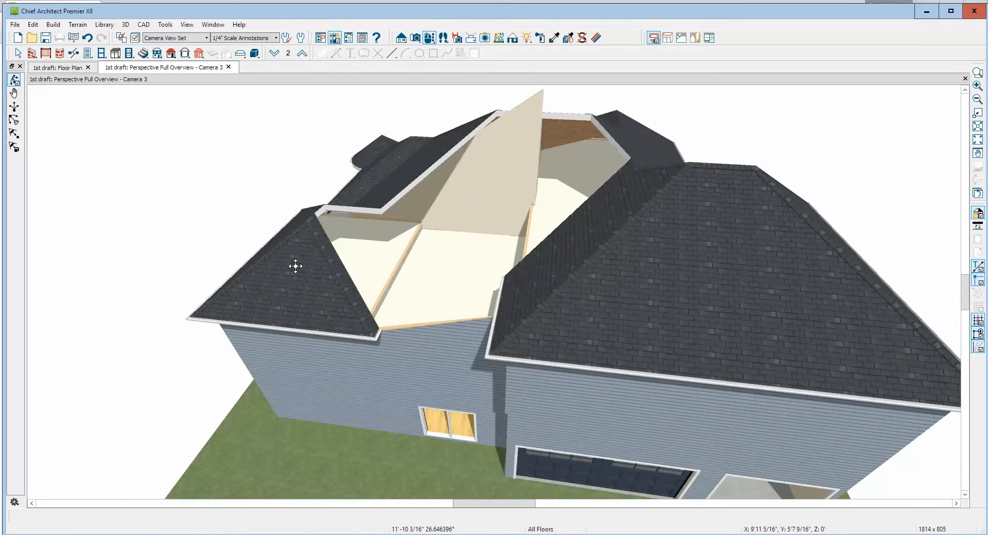
pyautogui.moveTo(295, 266); pyautogui.dragTo(292, 267, button='middle')
pyautogui.click(377, 329)
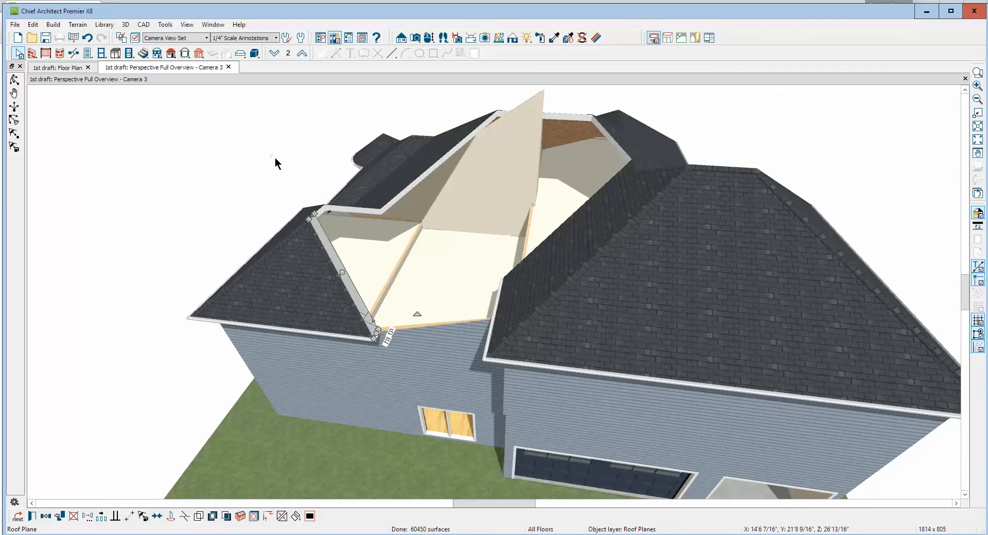
# Break the hip edge of the front corner roof plane and extend its upper corner across the open entry to the garage roof
pyautogui.click(315, 243)
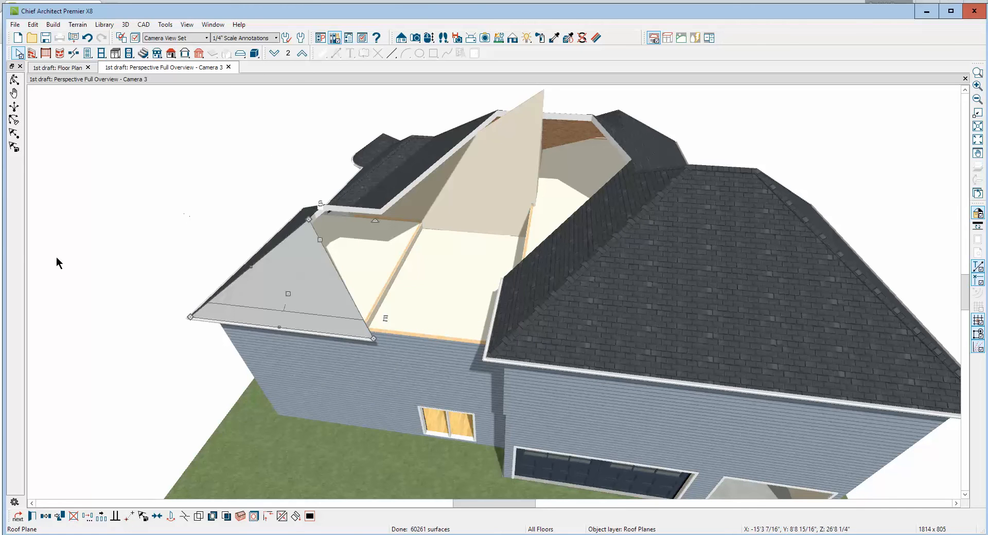
pyautogui.click(184, 516)
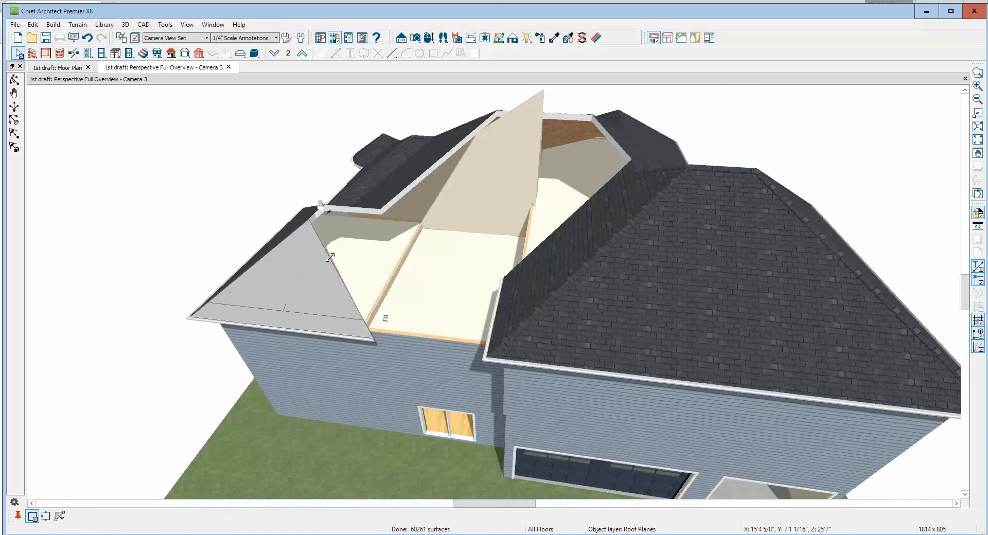
pyautogui.click(330, 257)
pyautogui.moveTo(335, 256); pyautogui.dragTo(586, 237)
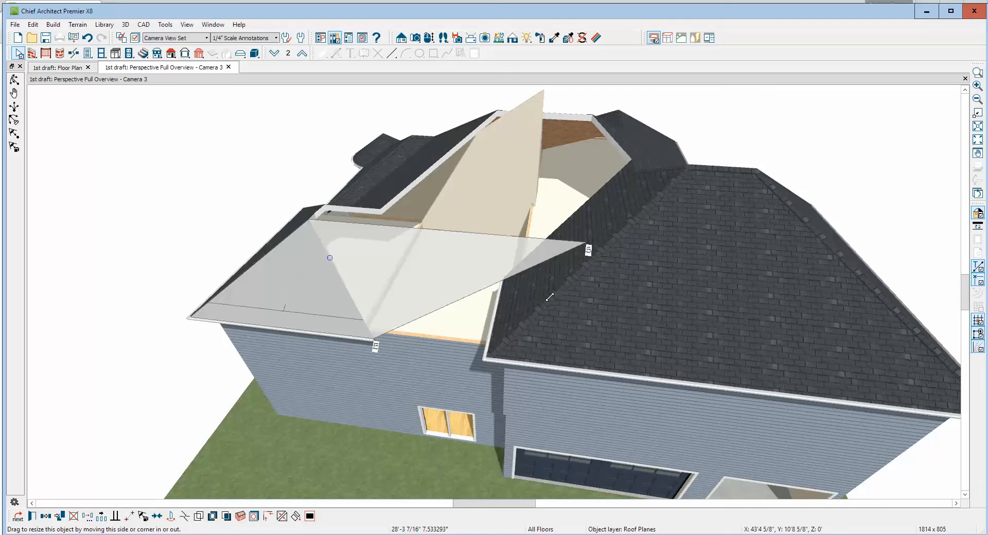
pyautogui.moveTo(577, 235); pyautogui.dragTo(578, 235)
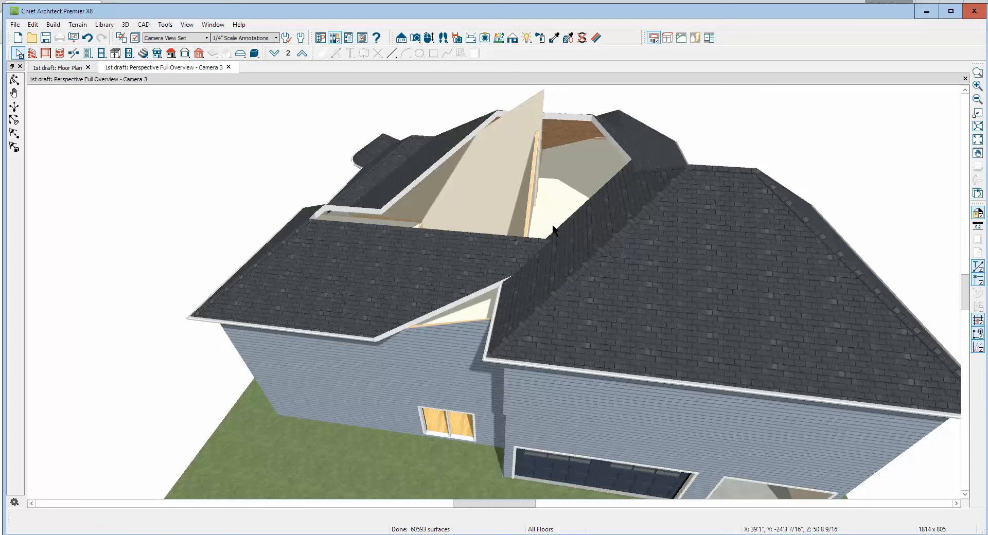
# Extend the lower corner of the front roof plane along the eave line to the corner of the garage roof
pyautogui.scroll(-3, 551, 219)
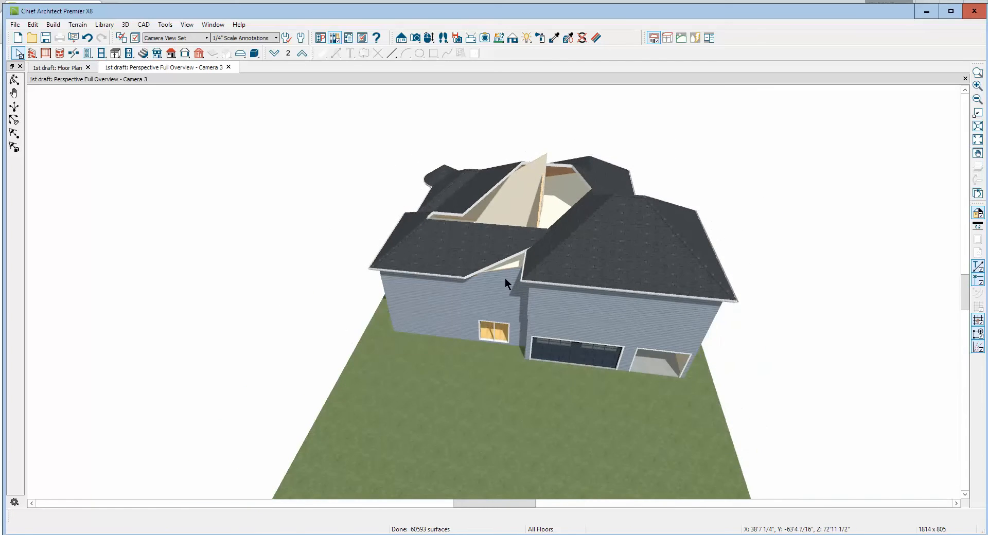
pyautogui.scroll(6, 504, 265)
pyautogui.scroll(-5, 504, 264)
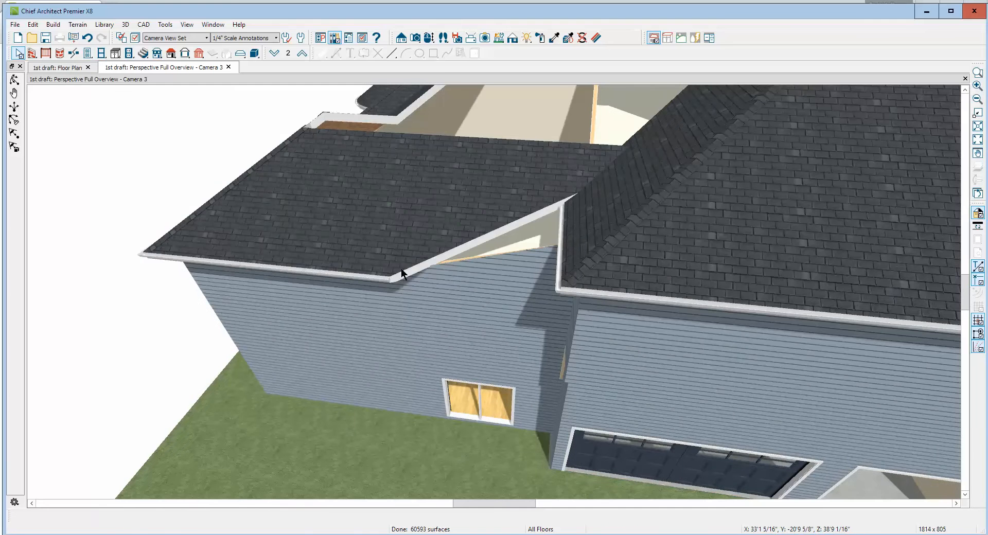
pyautogui.click(399, 282)
pyautogui.moveTo(399, 282); pyautogui.dragTo(574, 295)
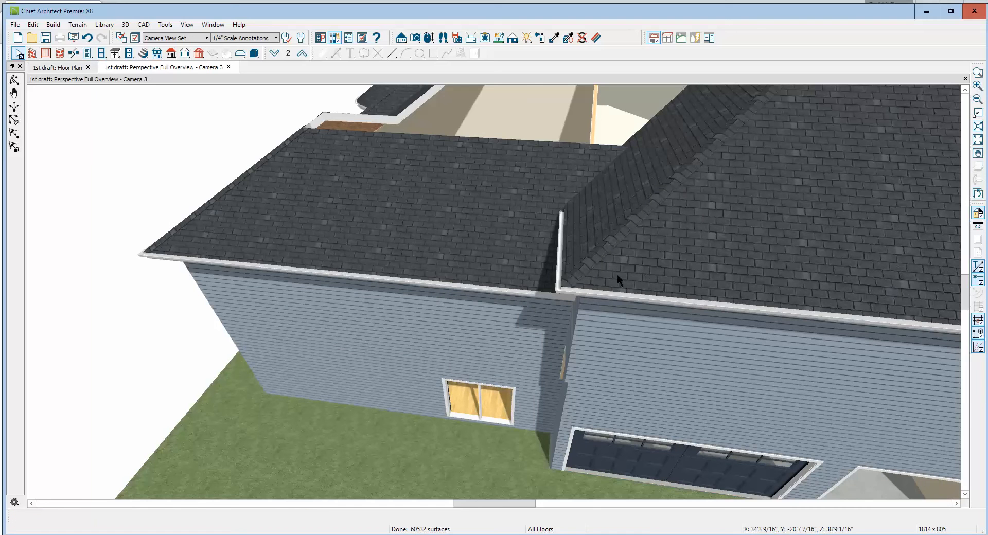
# Join the narrow inner slope of the front corner wing's roof to the extended front roof plane along the ridge
pyautogui.scroll(-4, 604, 252)
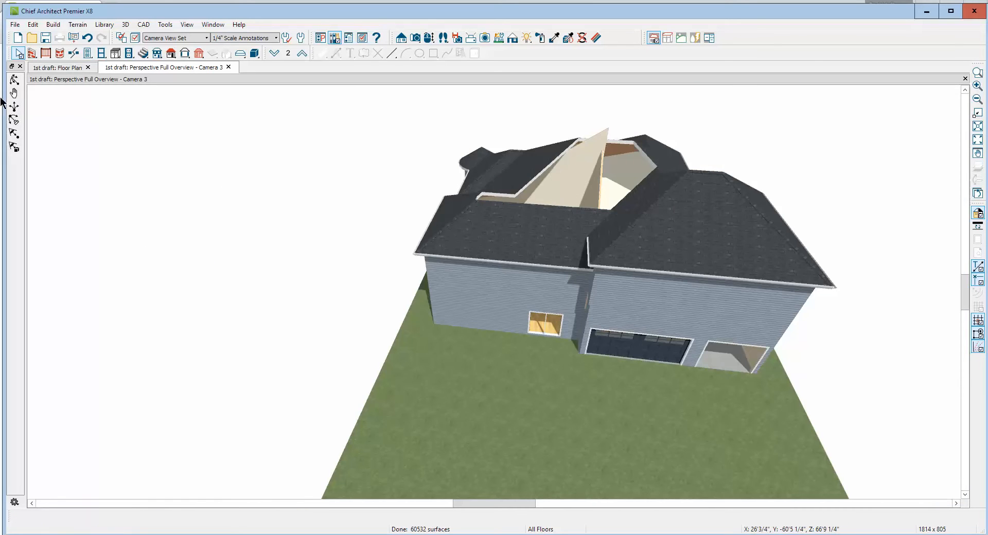
pyautogui.click(14, 79)
pyautogui.moveTo(216, 200); pyautogui.dragTo(459, 188)
pyautogui.scroll(3, 460, 187)
pyautogui.press('space')
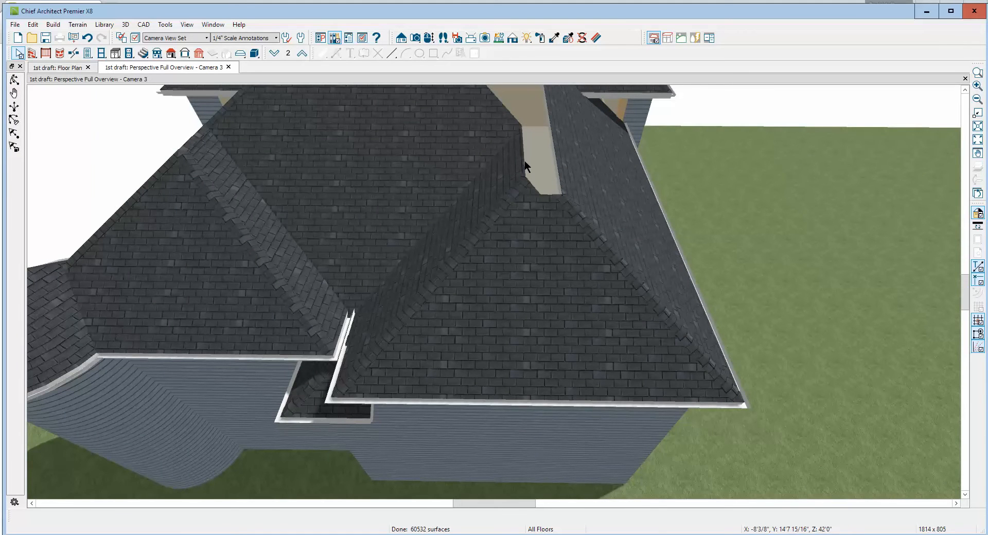
pyautogui.rightClick(523, 160)
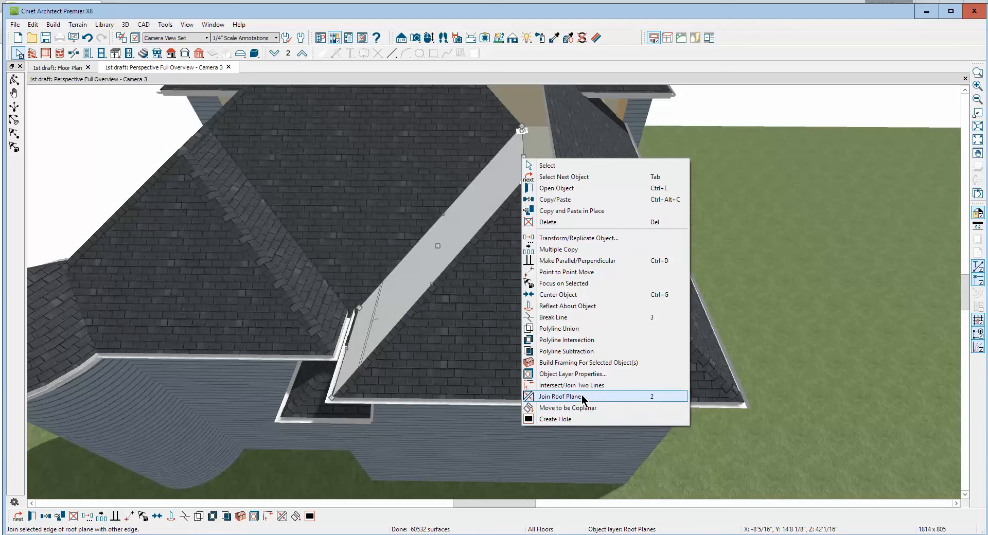
pyautogui.click(566, 397)
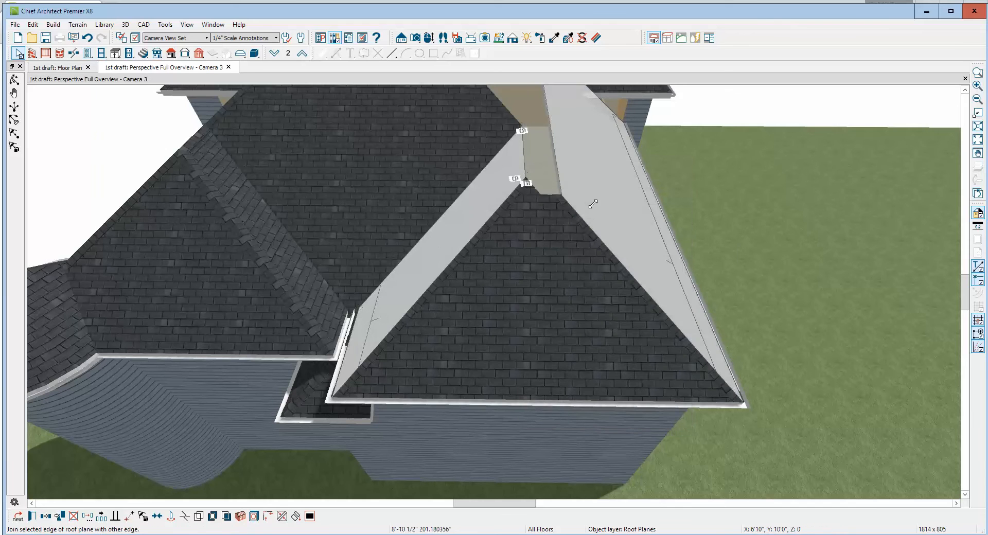
pyautogui.click(564, 166)
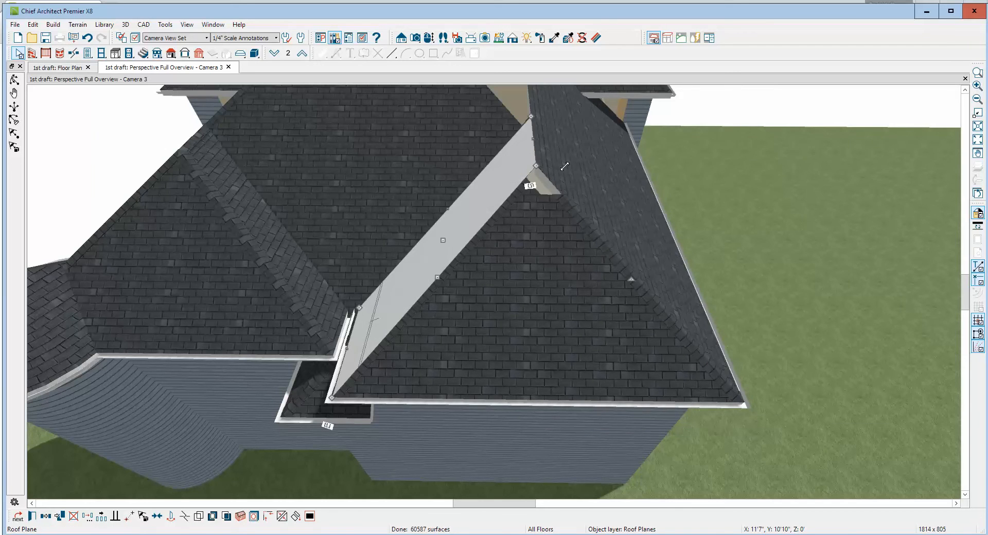
# Move the notched upper corner of the hip end plane to the ridge peak to fill the remaining hole
pyautogui.click(552, 196)
pyautogui.scroll(5, 534, 198)
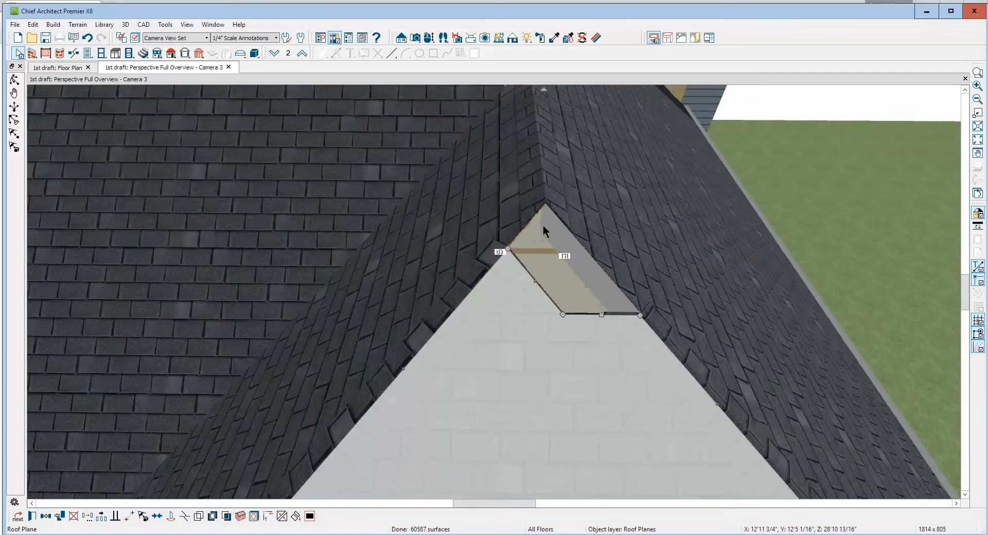
pyautogui.scroll(-2, 542, 225)
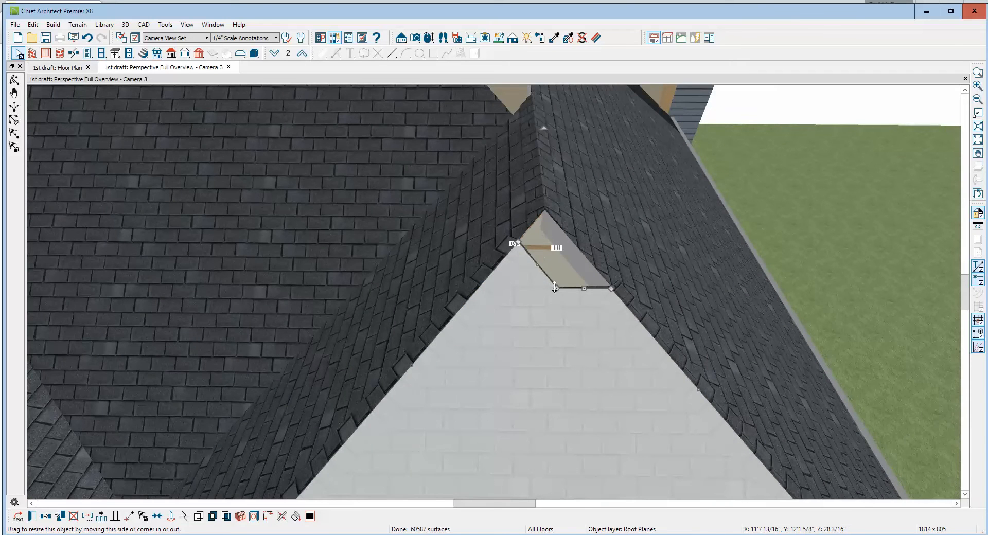
pyautogui.moveTo(555, 288); pyautogui.dragTo(542, 214)
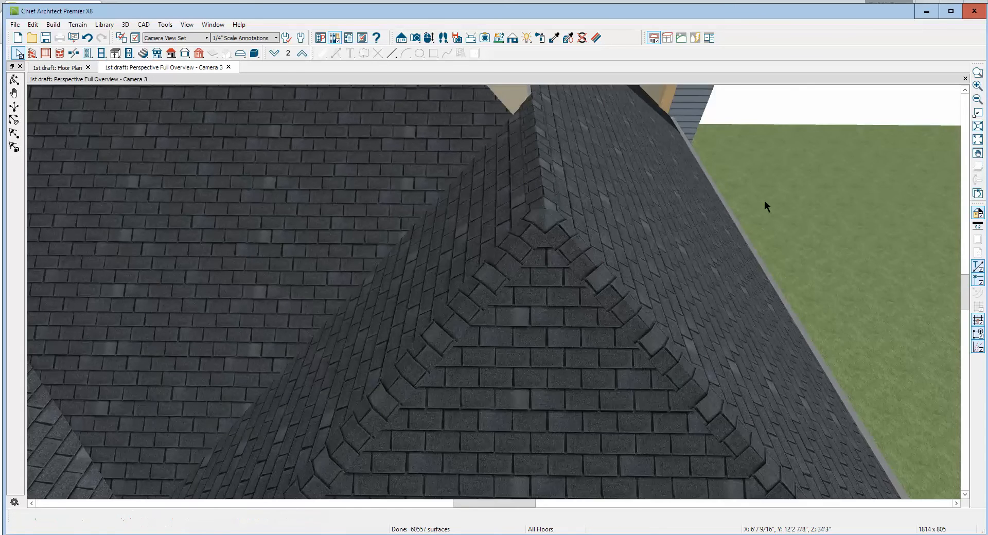
pyautogui.scroll(-5, 764, 202)
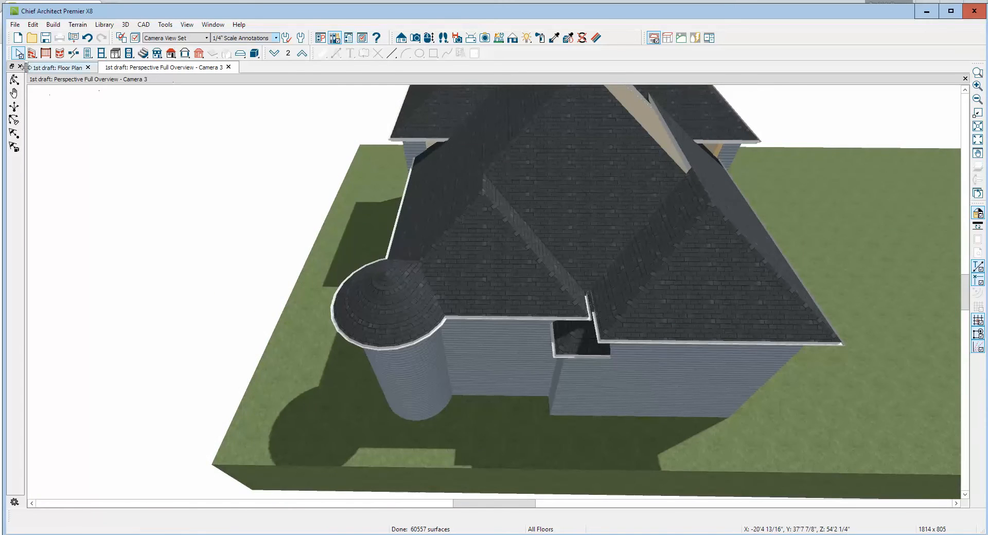
# Break the front roof plane's ridge edge where the roof opening begins and raise the section over the opening by 5'
pyautogui.click(14, 80)
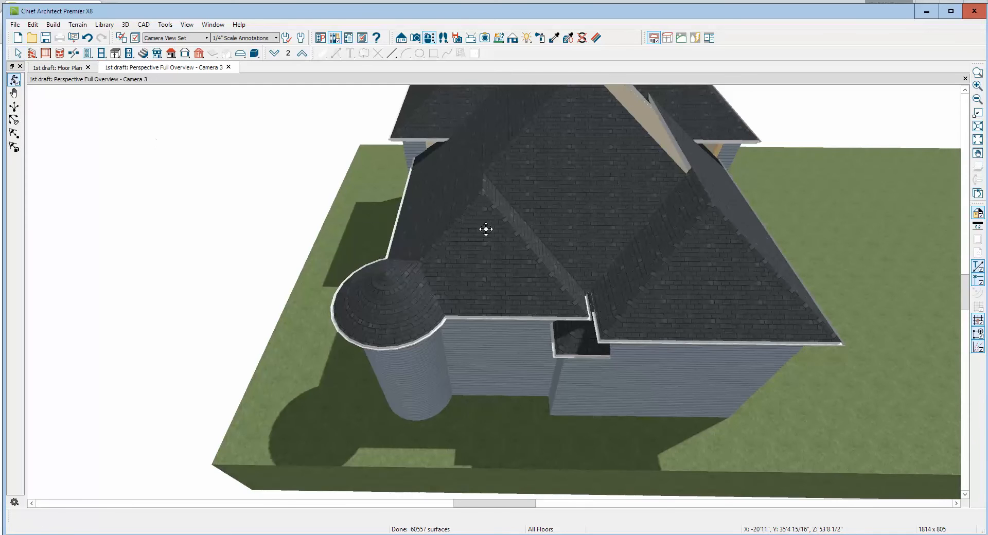
pyautogui.moveTo(562, 370); pyautogui.dragTo(531, 325)
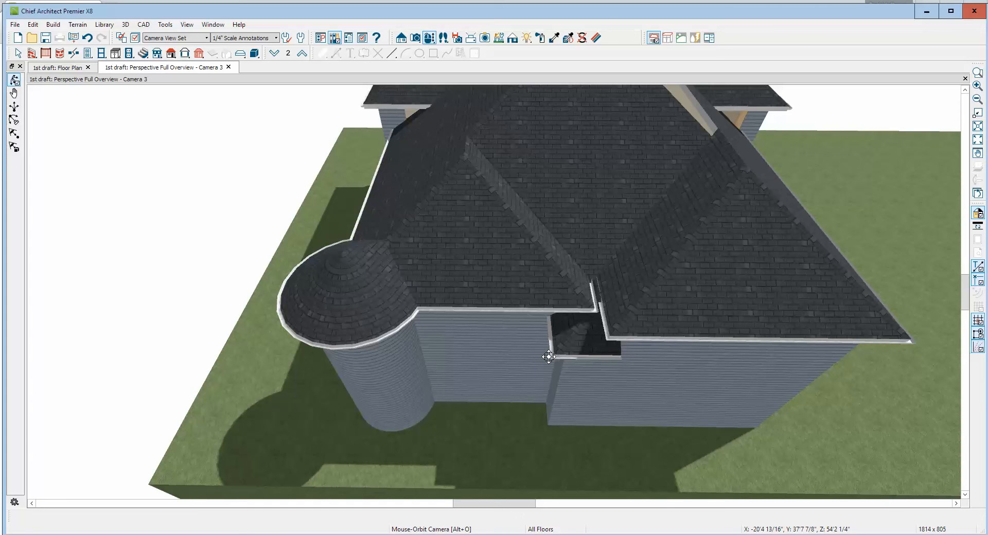
pyautogui.moveTo(595, 340); pyautogui.dragTo(533, 307)
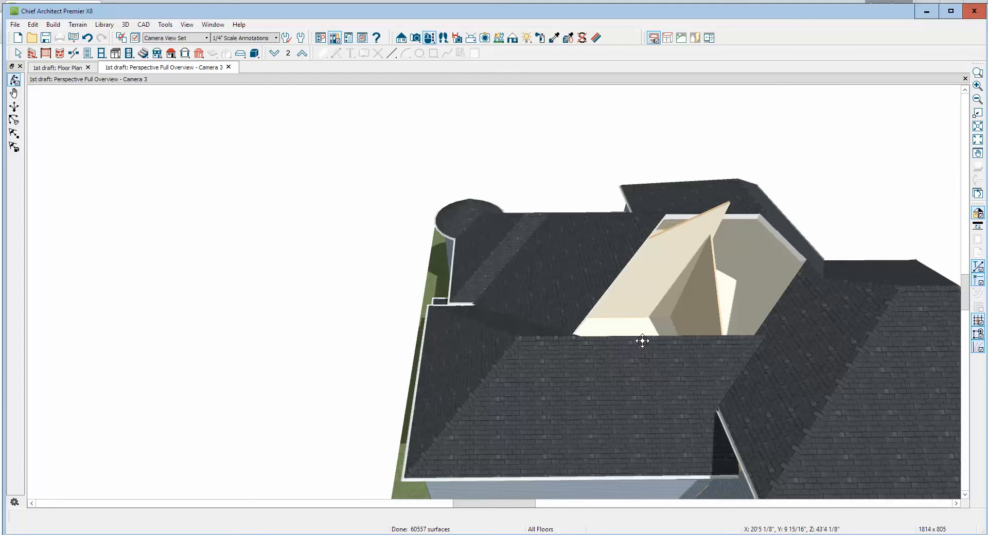
pyautogui.scroll(1, 170, 446)
pyautogui.scroll(1, 106, 204)
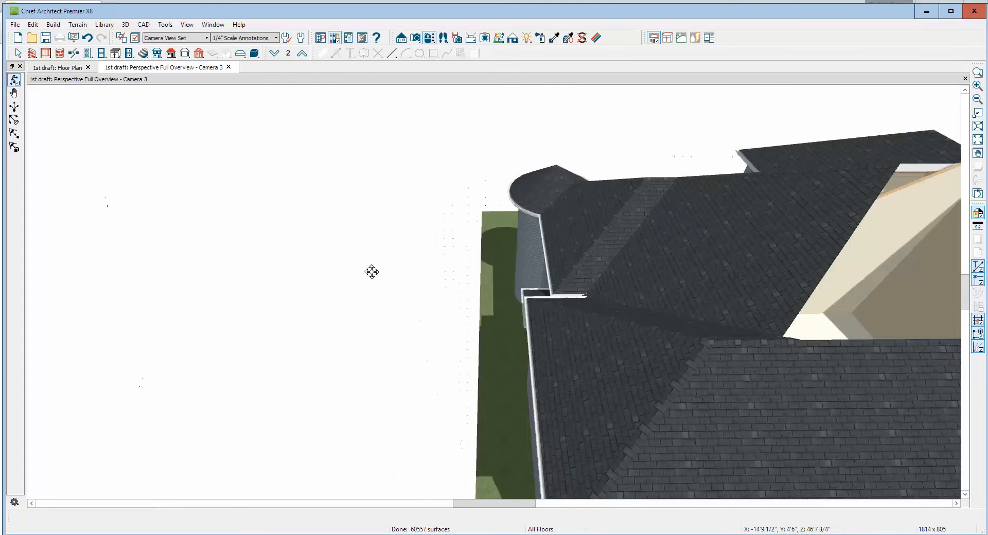
pyautogui.scroll(-1, 371, 271)
pyautogui.scroll(-2, 443, 278)
pyautogui.scroll(1, 620, 283)
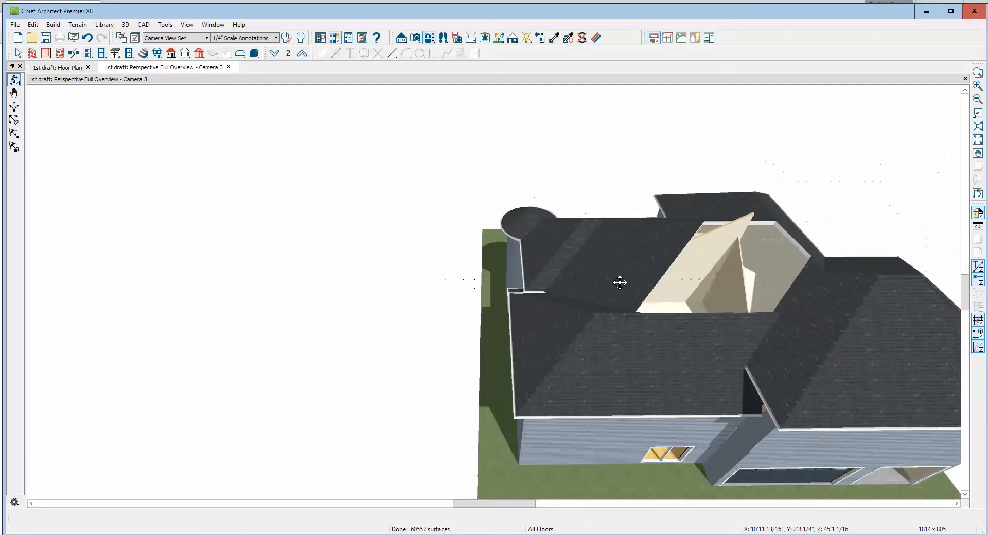
pyautogui.press('space')
pyautogui.scroll(1, 693, 326)
pyautogui.click(692, 325)
pyautogui.scroll(1, 190, 449)
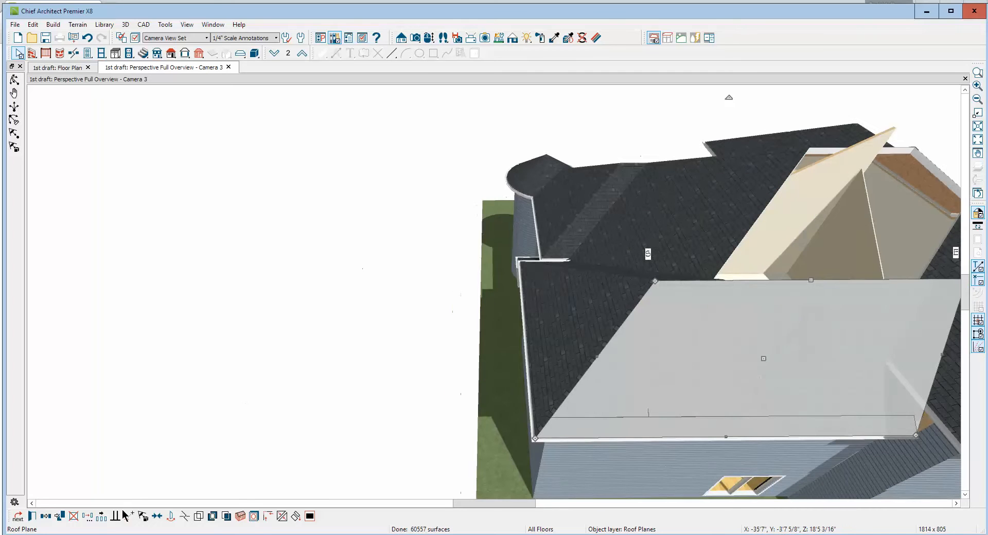
pyautogui.click(513, 393)
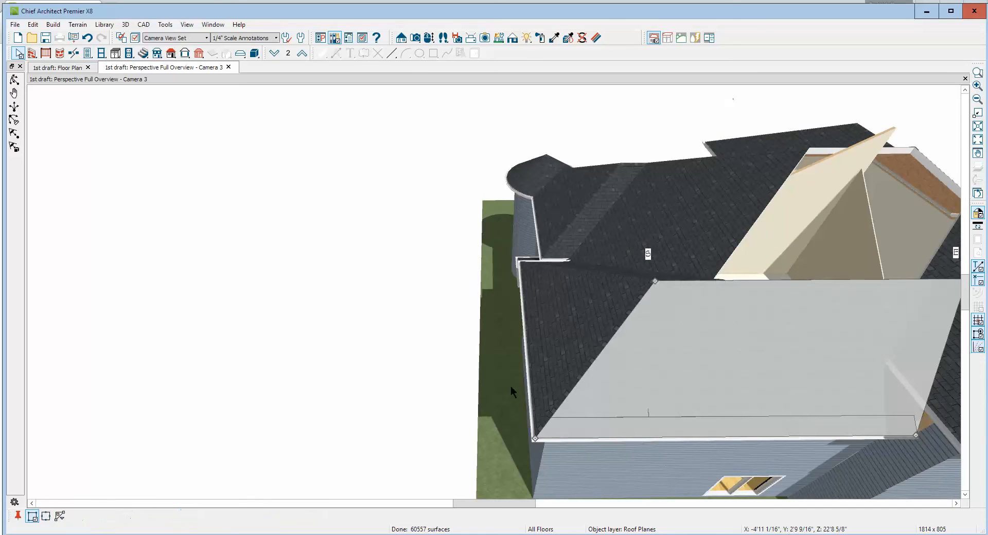
pyautogui.click(713, 281)
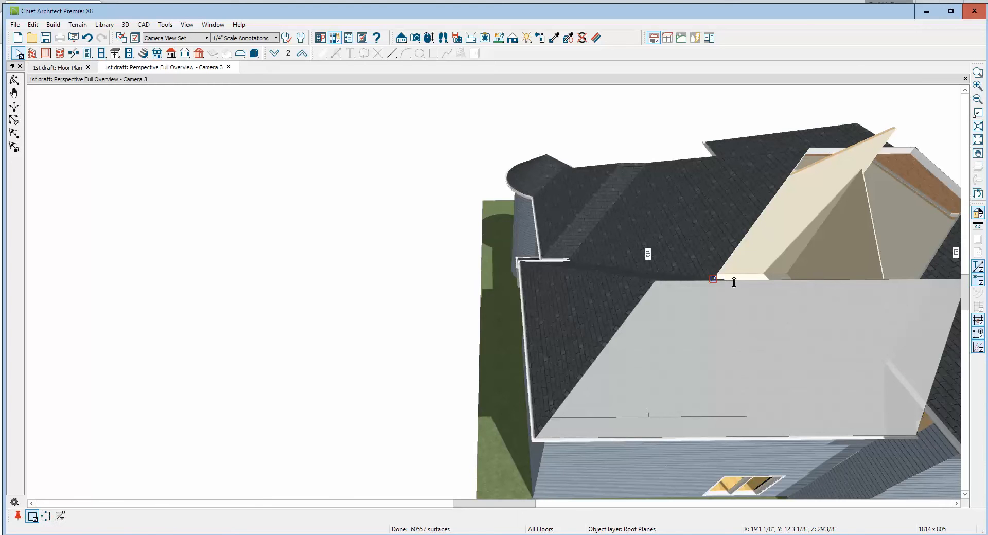
pyautogui.moveTo(840, 280); pyautogui.dragTo(847, 222)
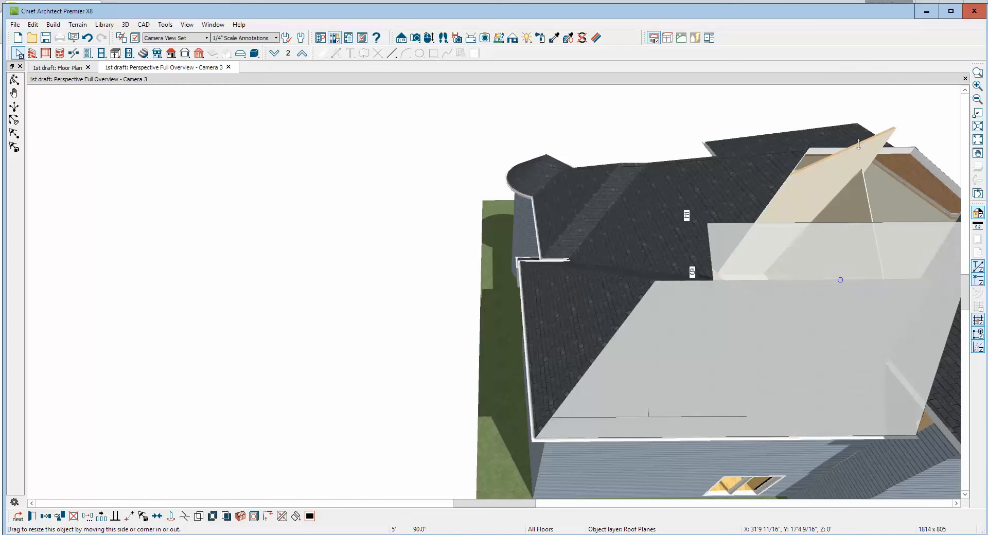
pyautogui.moveTo(821, 180); pyautogui.dragTo(817, 224)
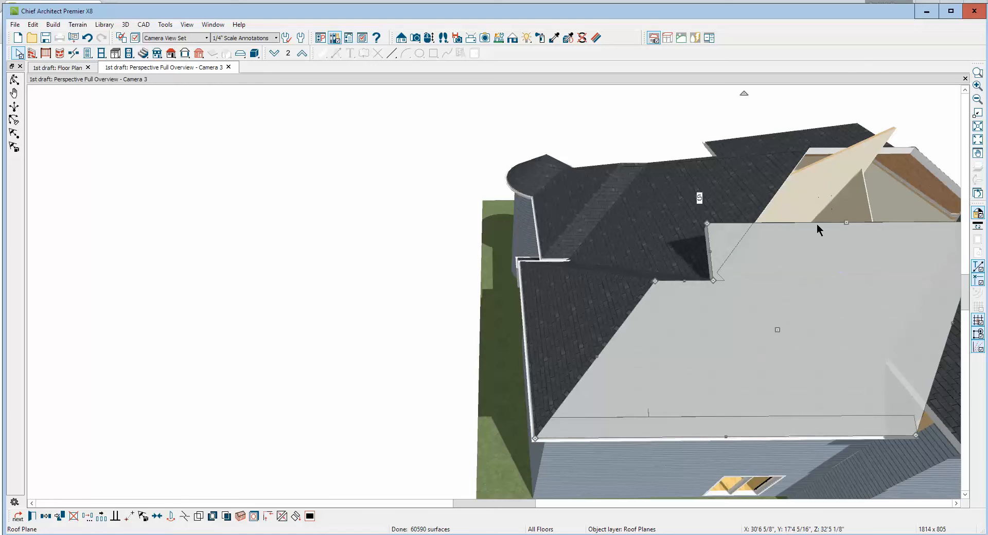
# Extend the raised ridge section to the far edge of the opening and move its outer corner onto the adjoining slope's edge
pyautogui.click(284, 517)
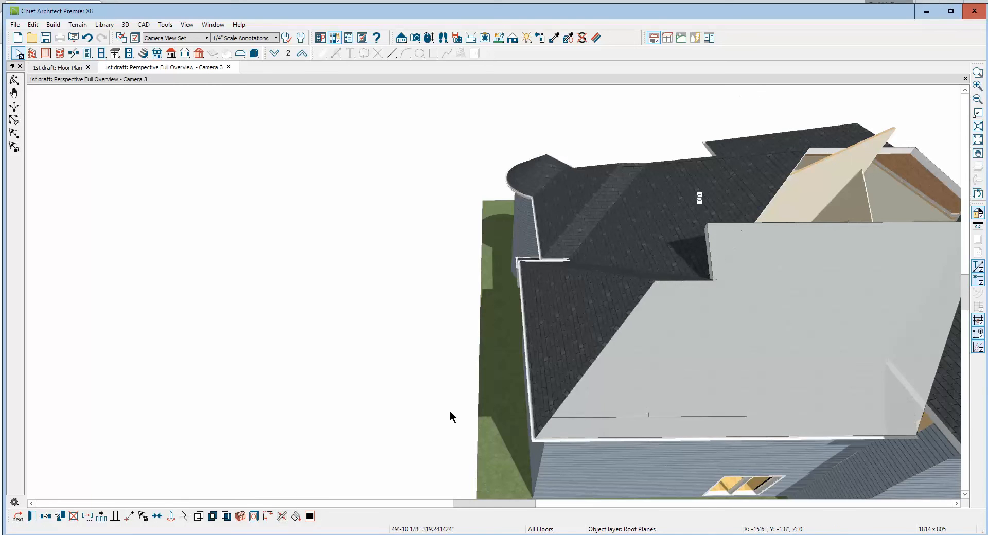
pyautogui.click(756, 194)
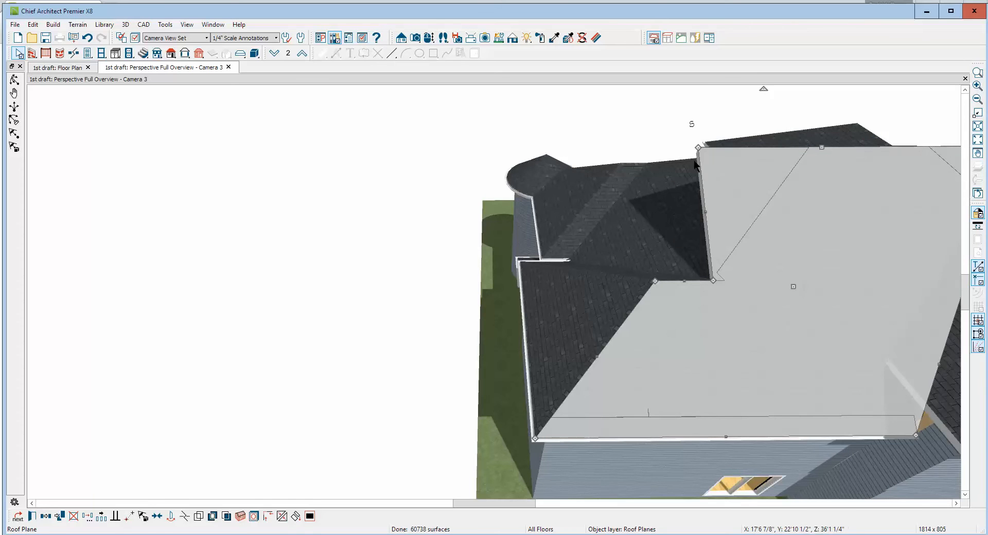
pyautogui.moveTo(698, 148); pyautogui.dragTo(813, 153)
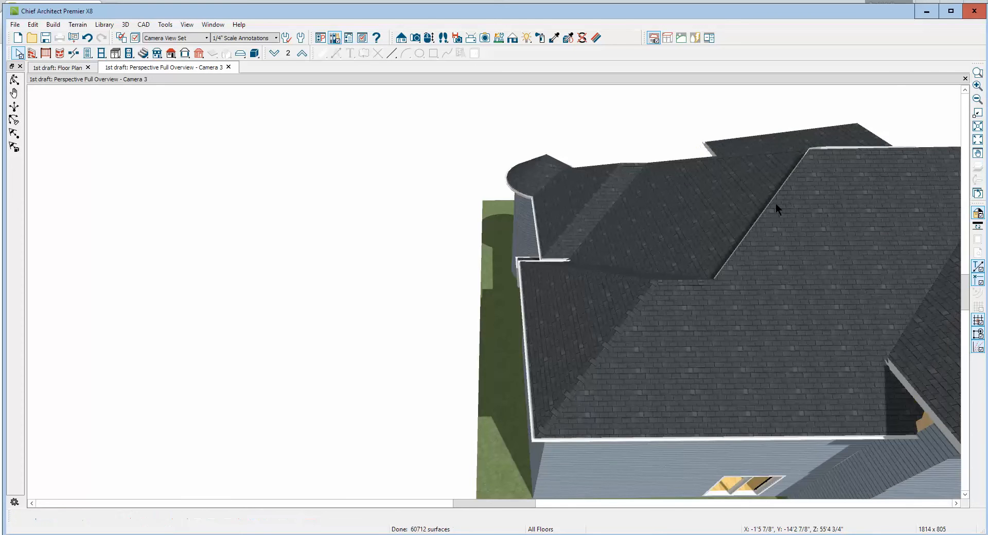
# Join the slanted side edge of the extended front roof plane to the neighbouring roof plane on the turret side
pyautogui.rightClick(776, 203)
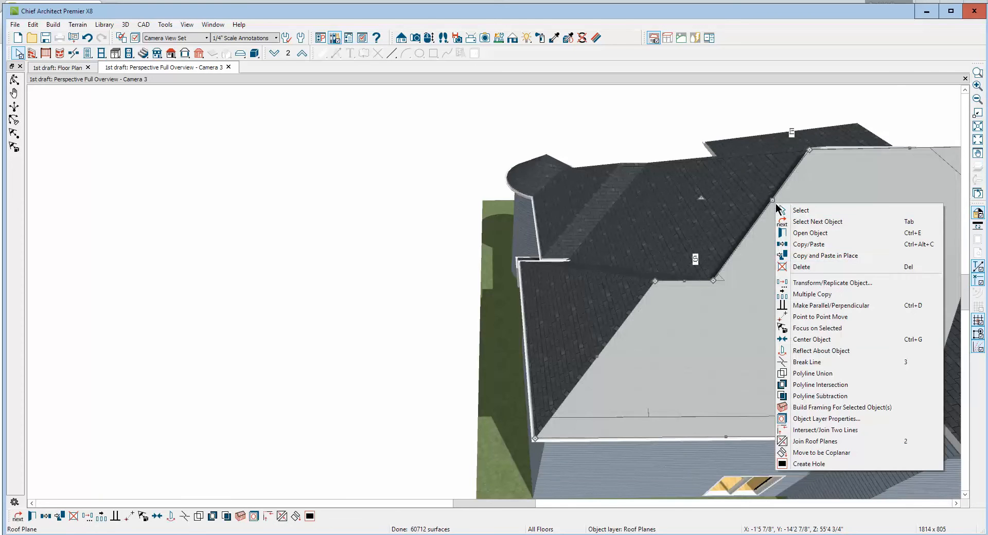
pyautogui.click(815, 441)
pyautogui.click(741, 236)
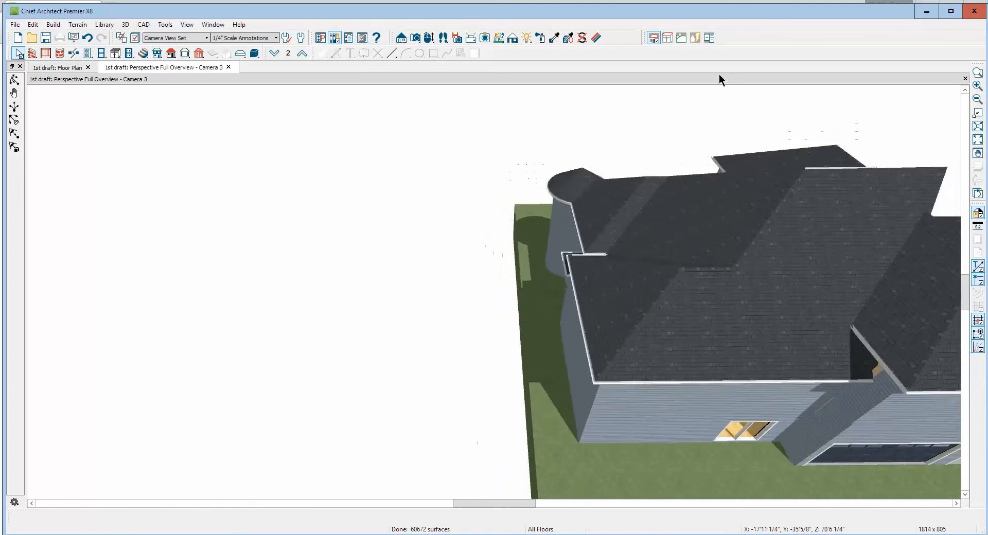
pyautogui.scroll(3, 538, 143)
pyautogui.scroll(-5, 534, 146)
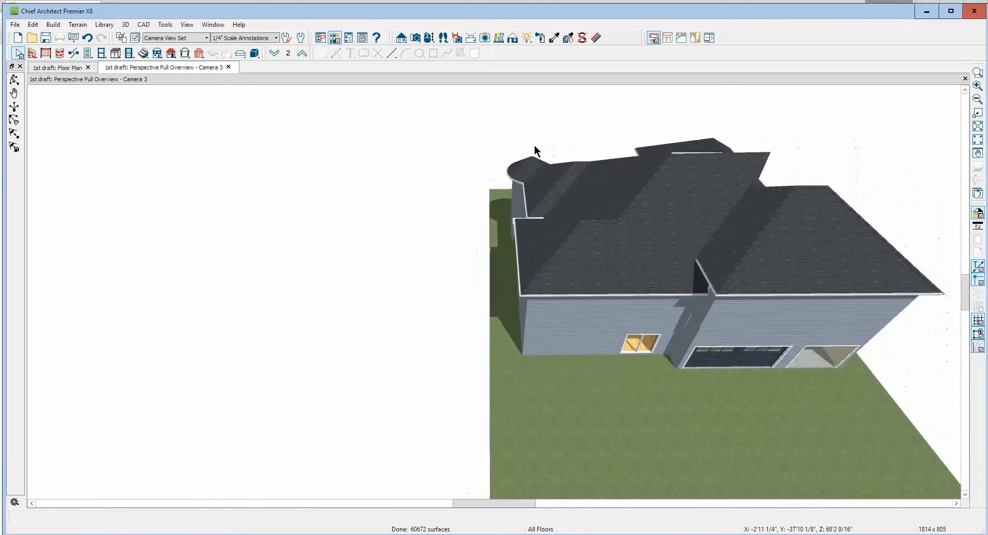
# Join the ridge edge of the turret-side roof plane to the opposing roof plane along their shared ridge
pyautogui.click(14, 79)
pyautogui.moveTo(736, 262); pyautogui.dragTo(530, 276)
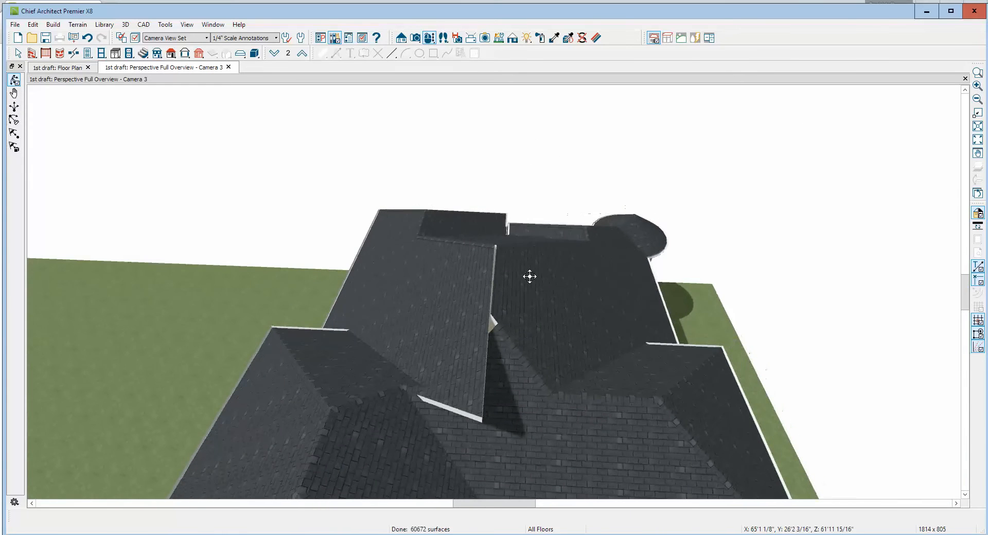
pyautogui.press('space')
pyautogui.click(524, 274)
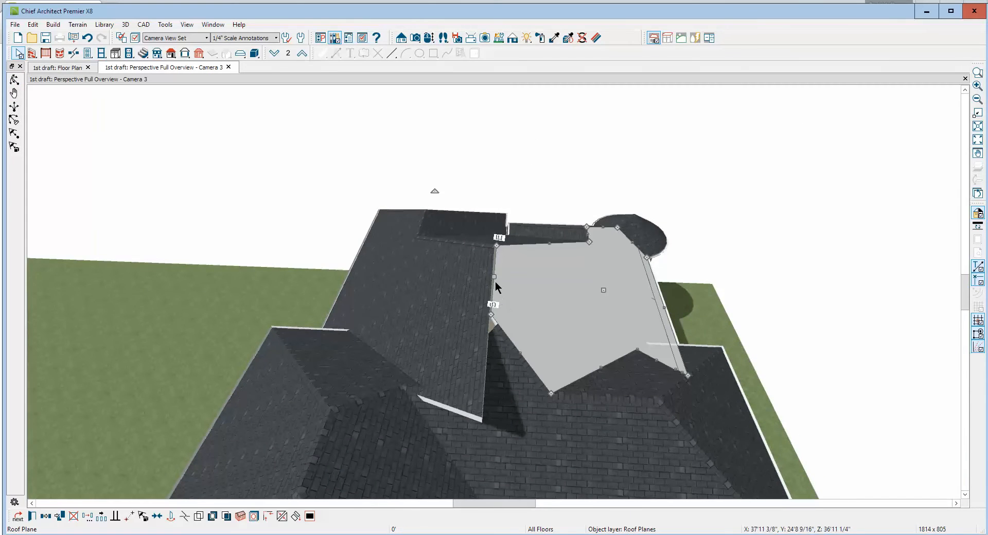
pyautogui.moveTo(495, 282); pyautogui.dragTo(497, 283)
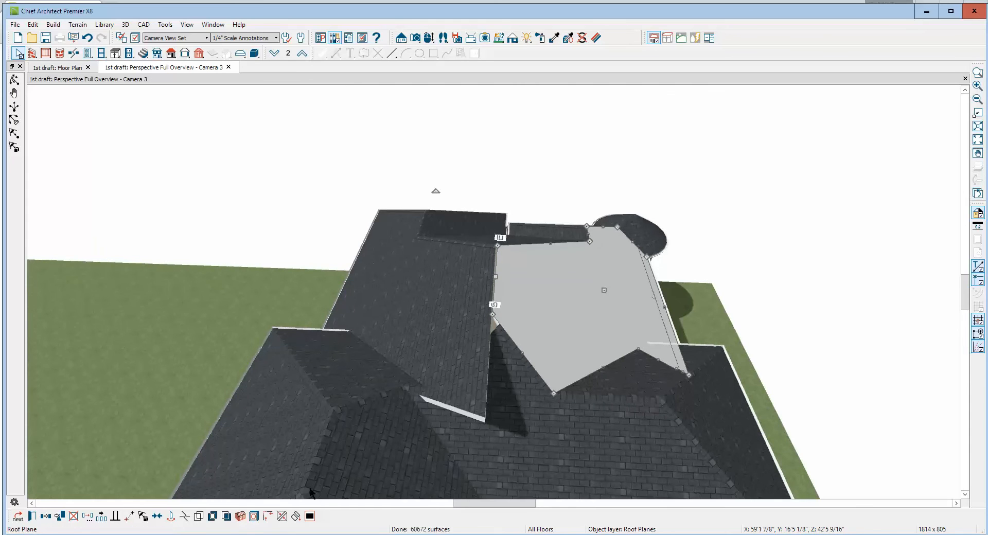
pyautogui.click(284, 516)
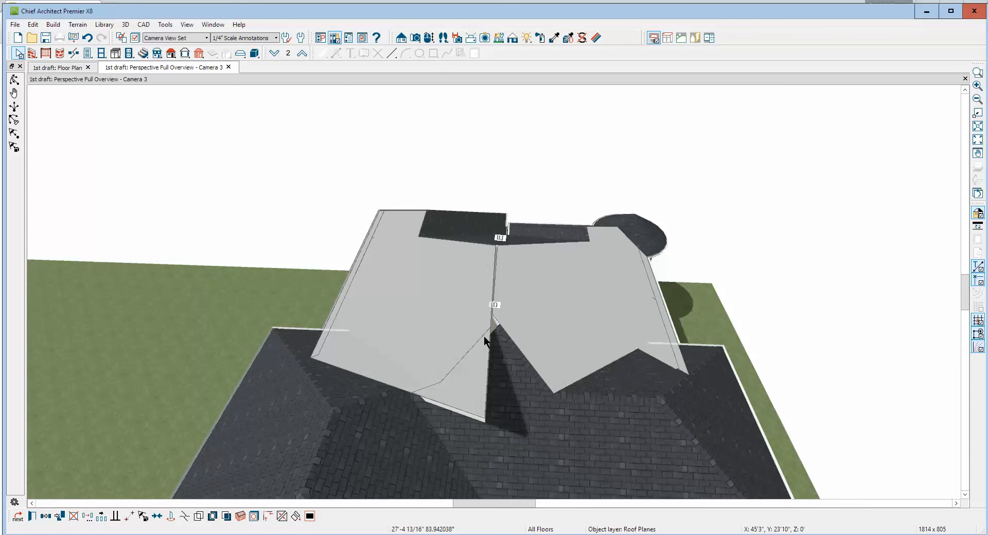
pyautogui.click(484, 336)
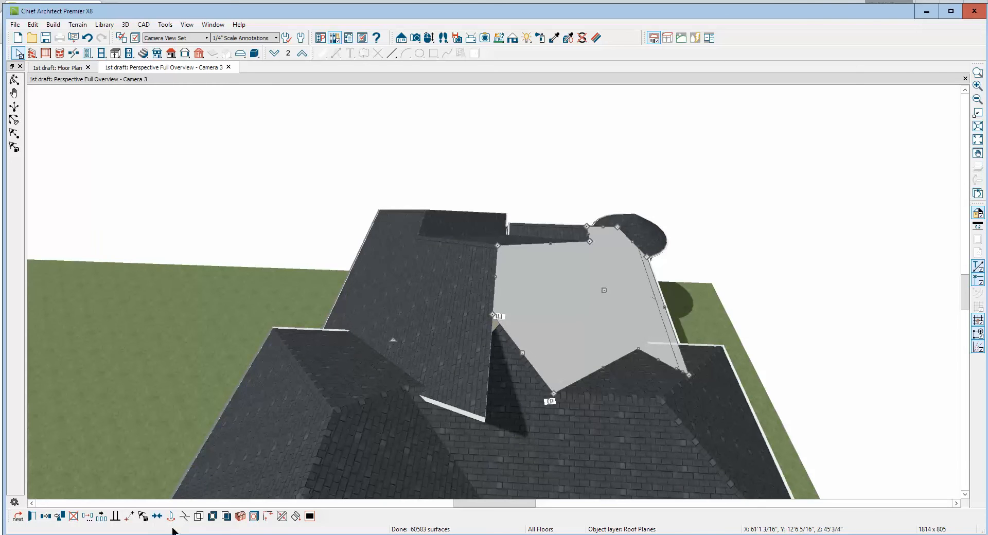
# Break the opposing roof plane's lower edge at the valley and move its overhanging corner up to the lower end of the shared ridge
pyautogui.press('Escape')
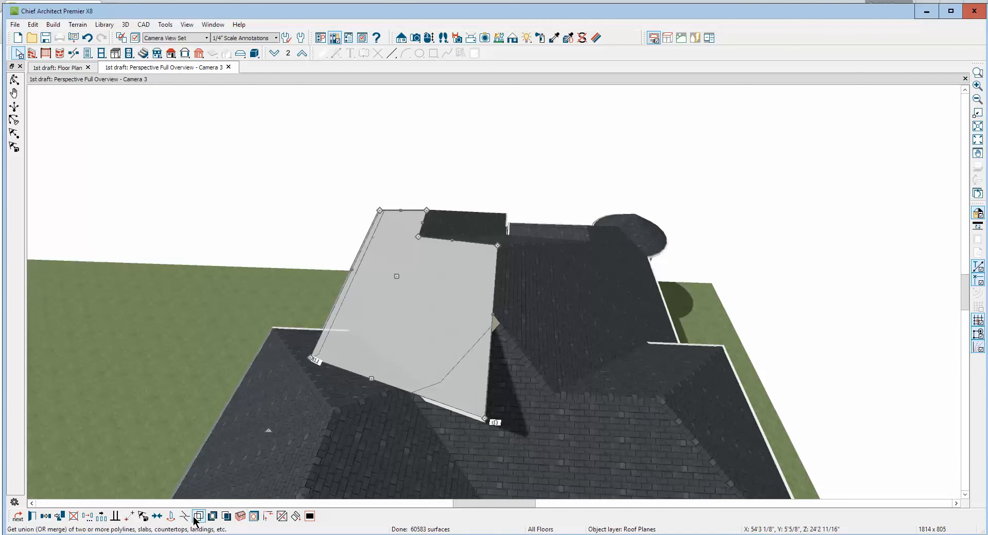
pyautogui.click(187, 516)
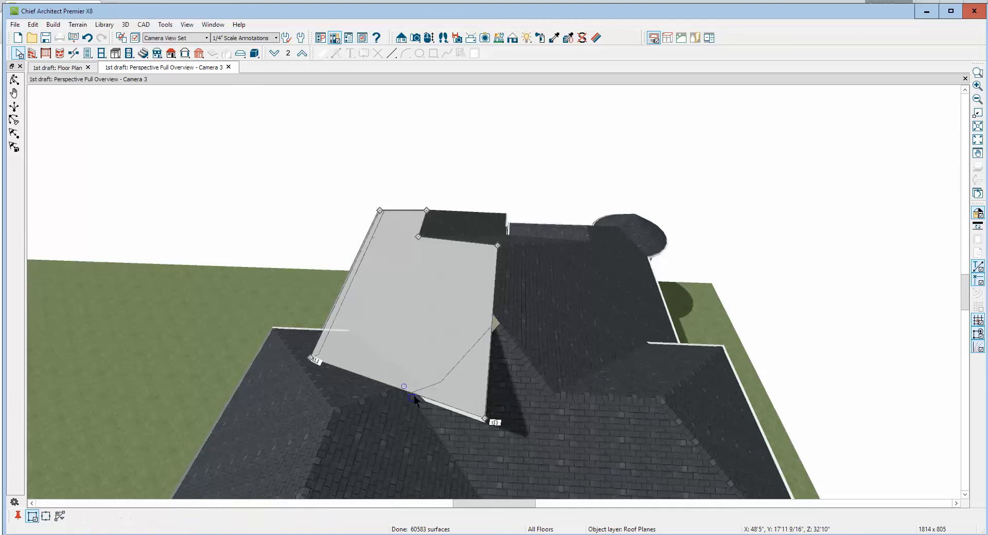
pyautogui.click(411, 393)
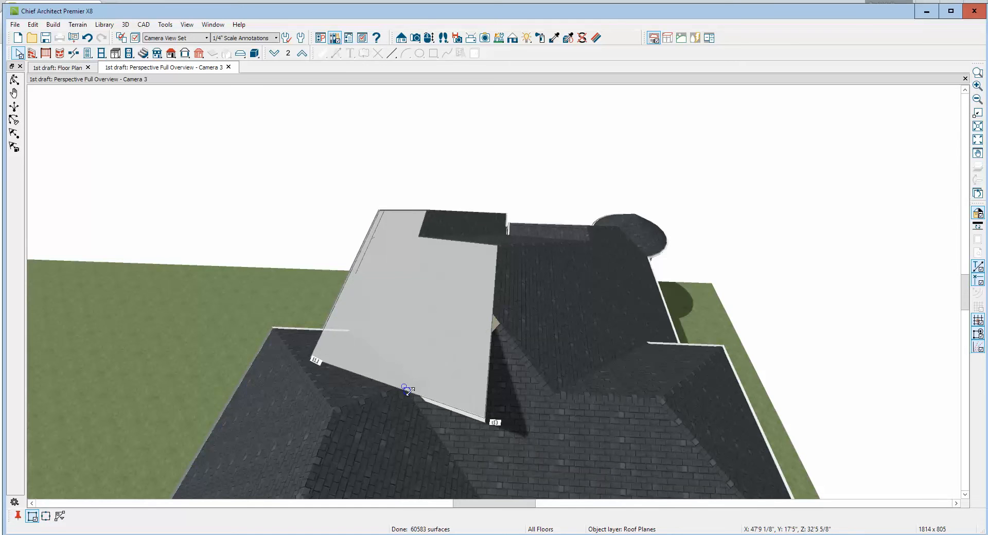
pyautogui.click(409, 391)
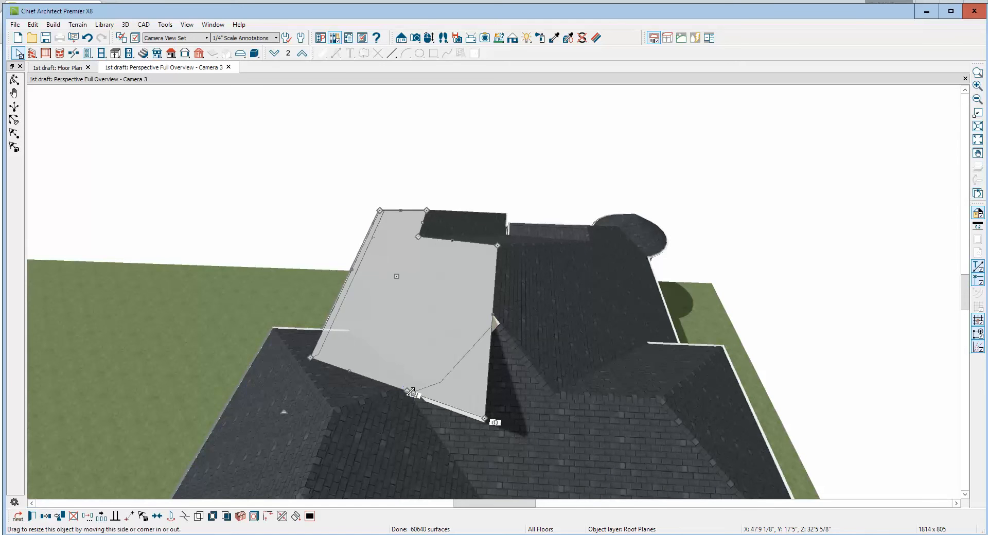
pyautogui.moveTo(482, 418); pyautogui.dragTo(488, 316)
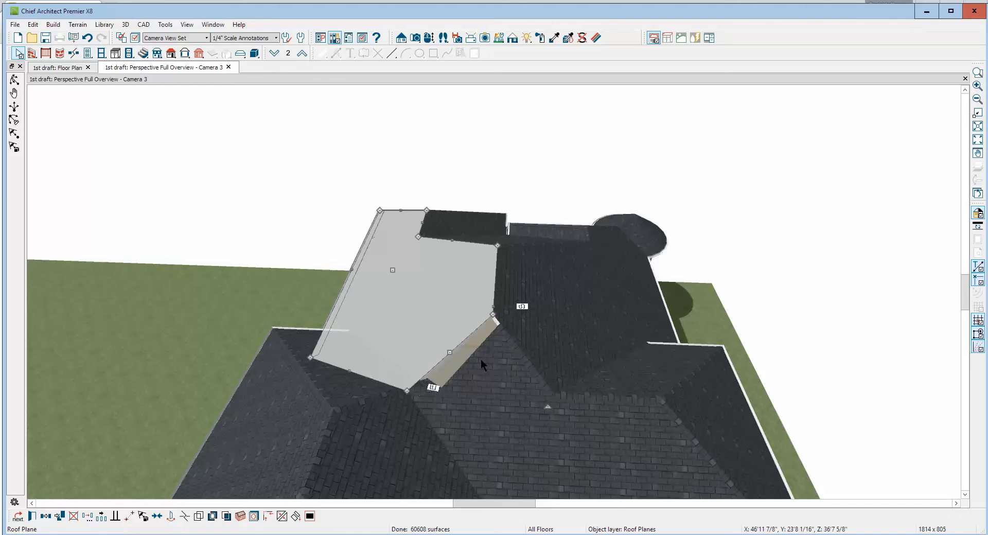
# Join the slanted edge of the front roof plane to the trimmed roof plane to close the gap between them
pyautogui.click(462, 374)
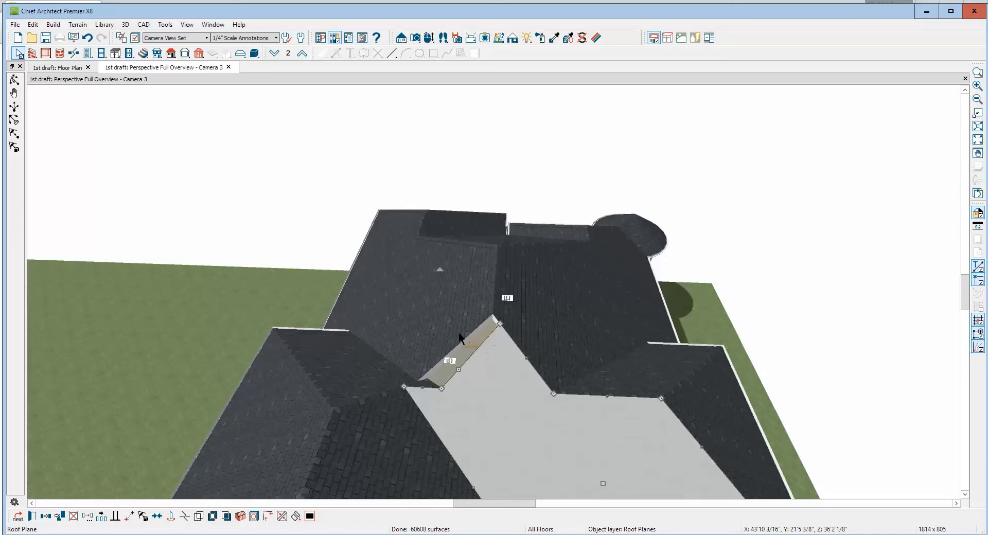
pyautogui.click(281, 516)
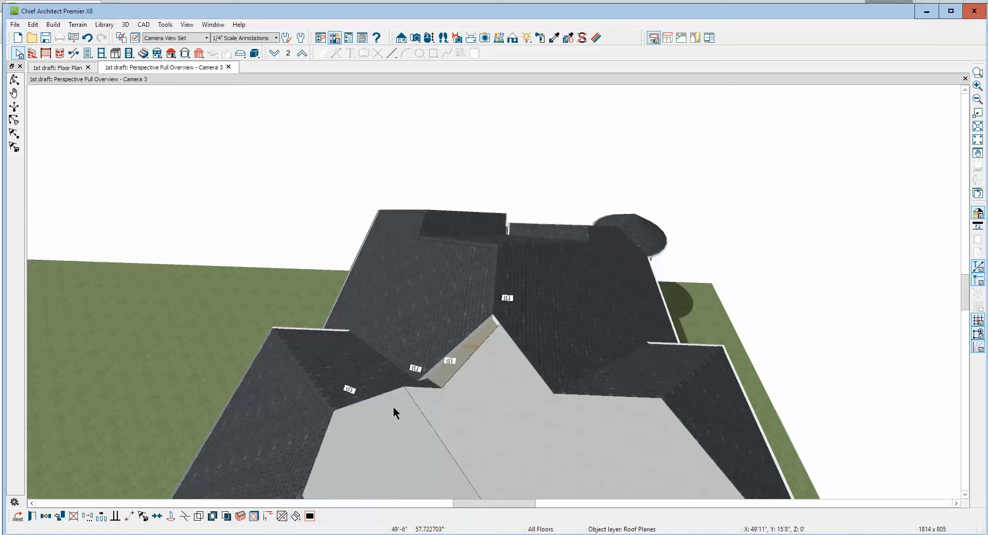
pyautogui.click(455, 354)
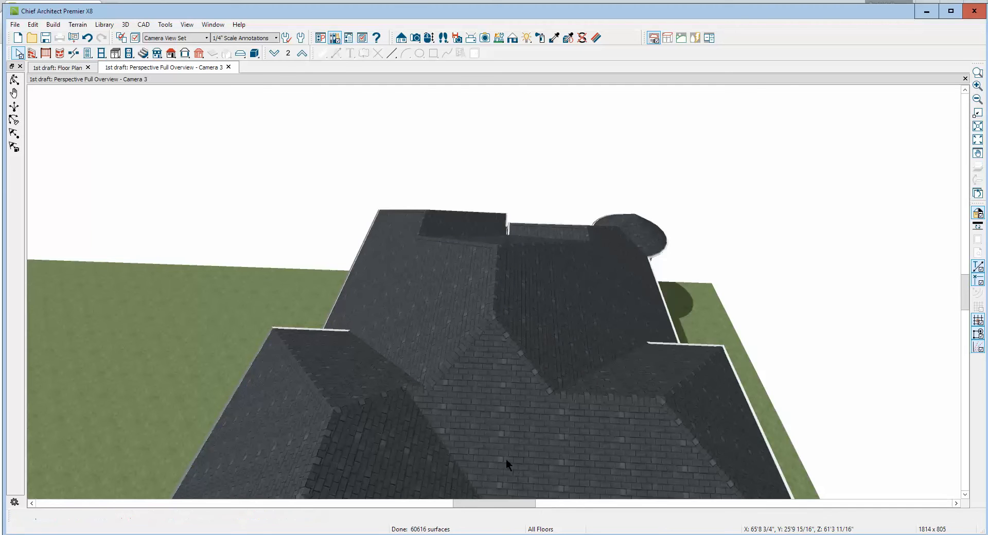
# Examine the joined roof planes over the entry and the eave corner beside the garage from several angles
pyautogui.scroll(4, 441, 392)
pyautogui.scroll(-3, 442, 392)
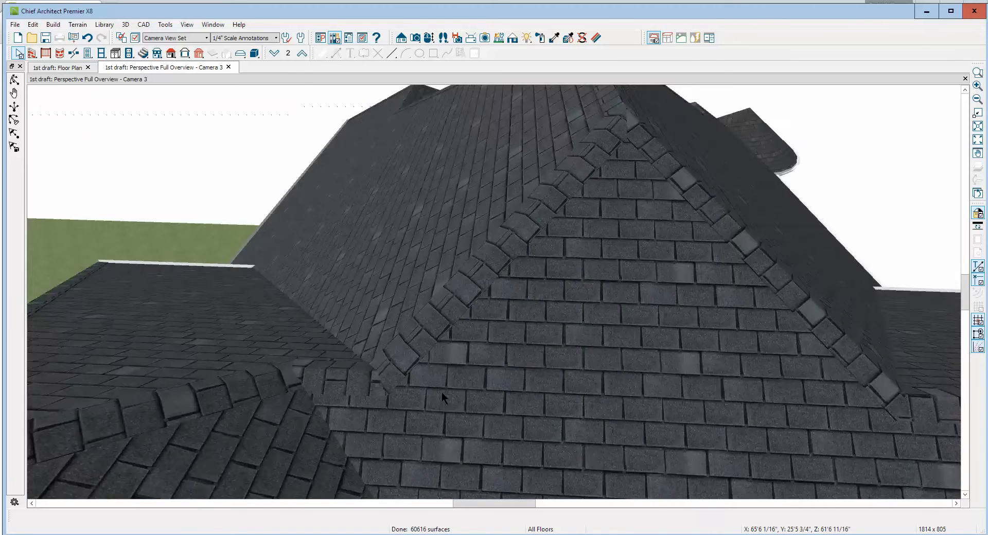
pyautogui.scroll(-6, 442, 392)
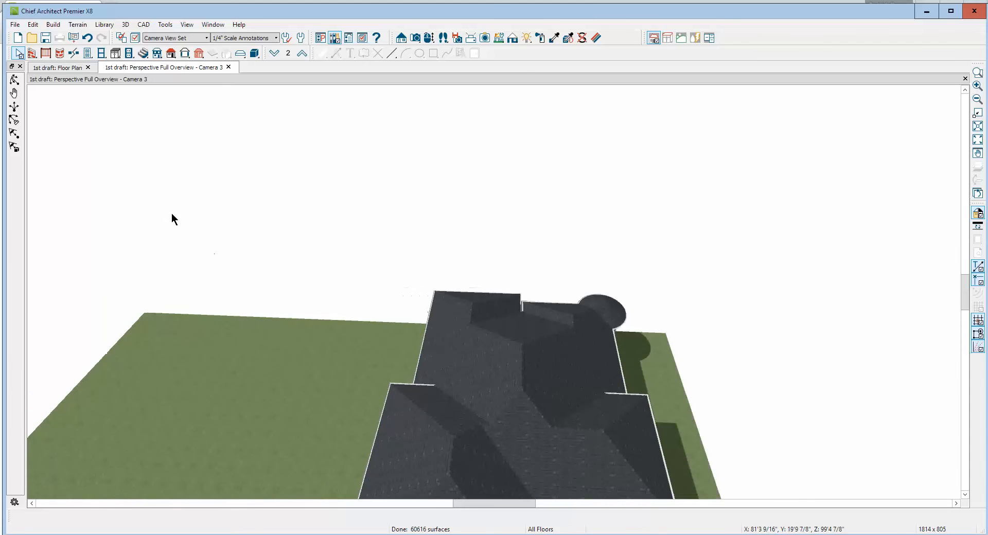
pyautogui.click(14, 79)
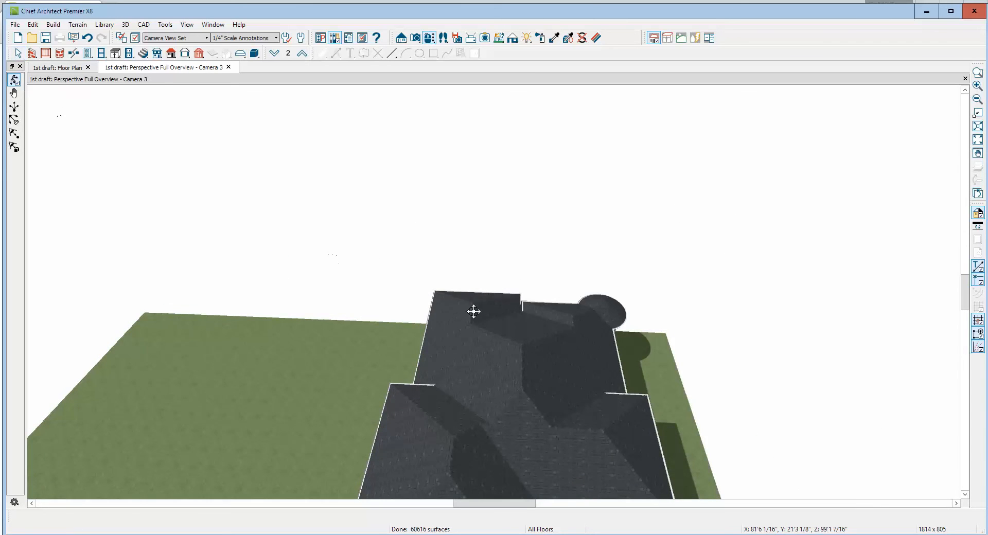
pyautogui.moveTo(474, 311); pyautogui.dragTo(737, 383)
pyautogui.scroll(5, 626, 194)
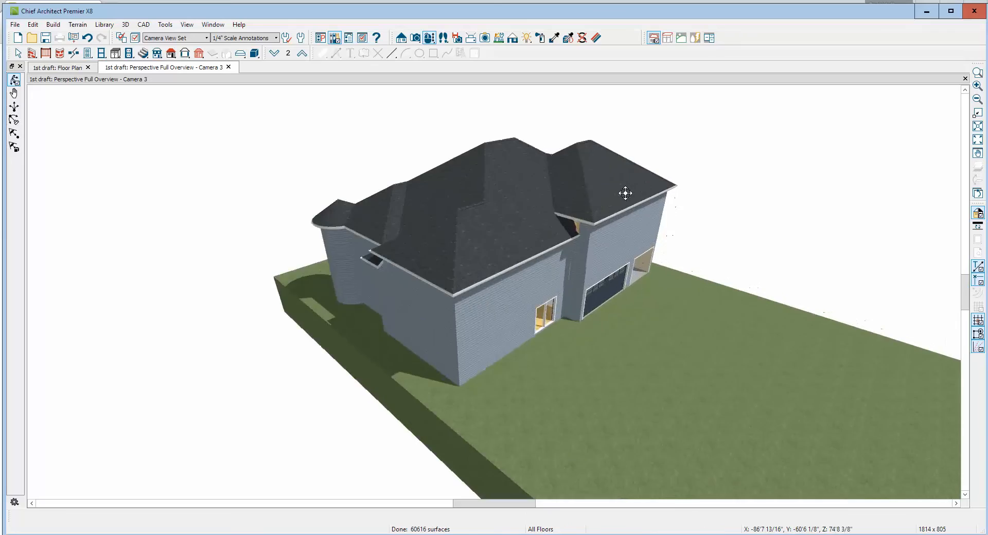
pyautogui.scroll(3, 615, 197)
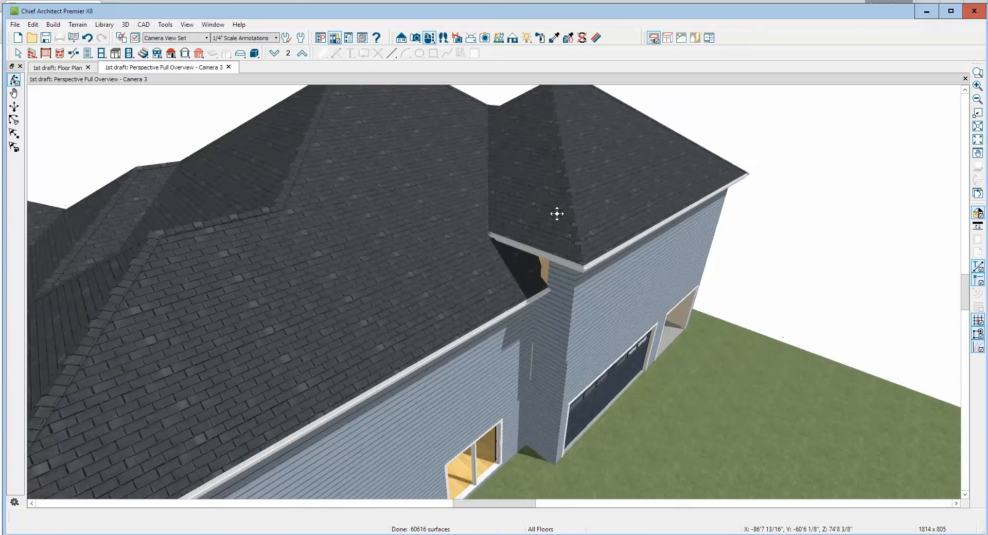
pyautogui.scroll(1, 533, 267)
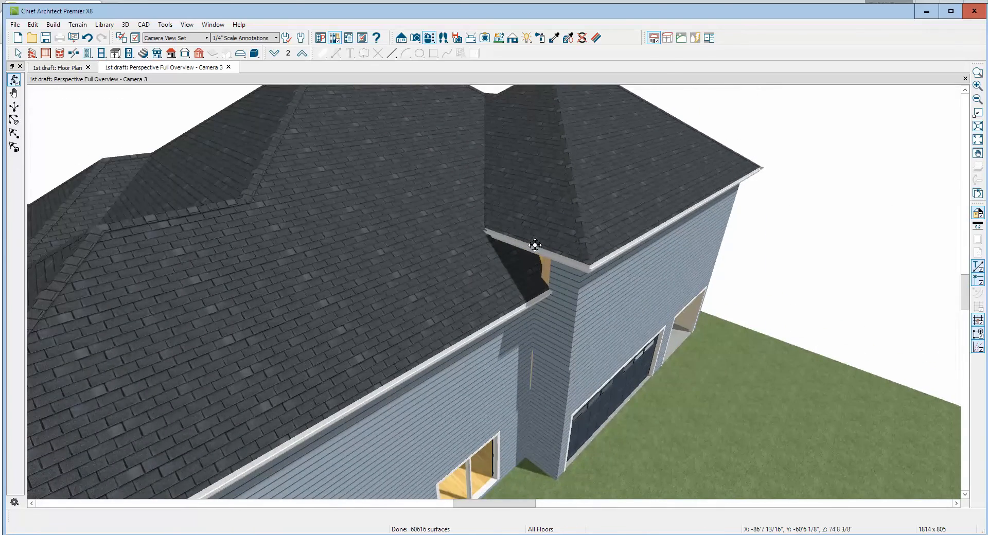
# Switch to the floor plan and turn on the reference floor display around the entry and garage corner
pyautogui.hotkey('ctrl', 'Tab')
pyautogui.scroll(4, 513, 379)
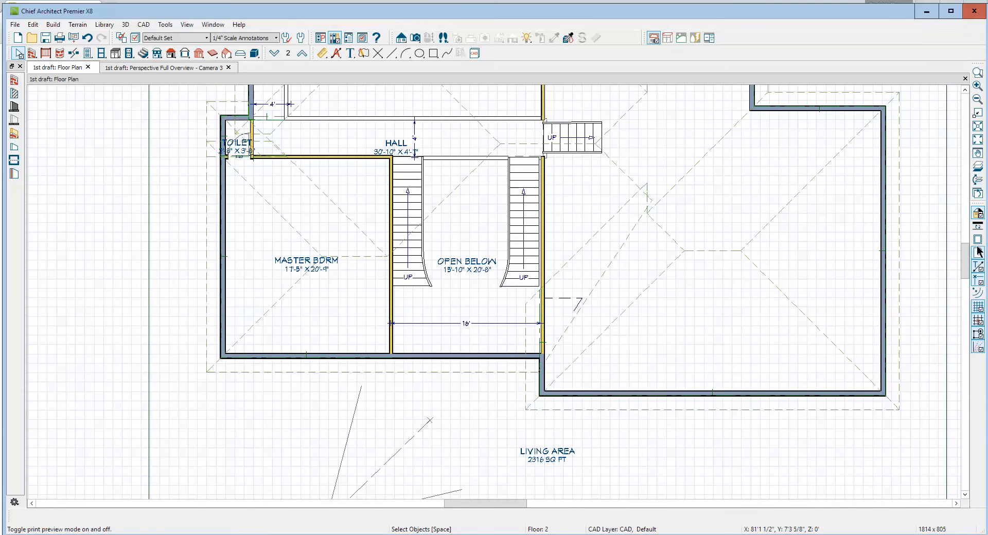
pyautogui.click(978, 166)
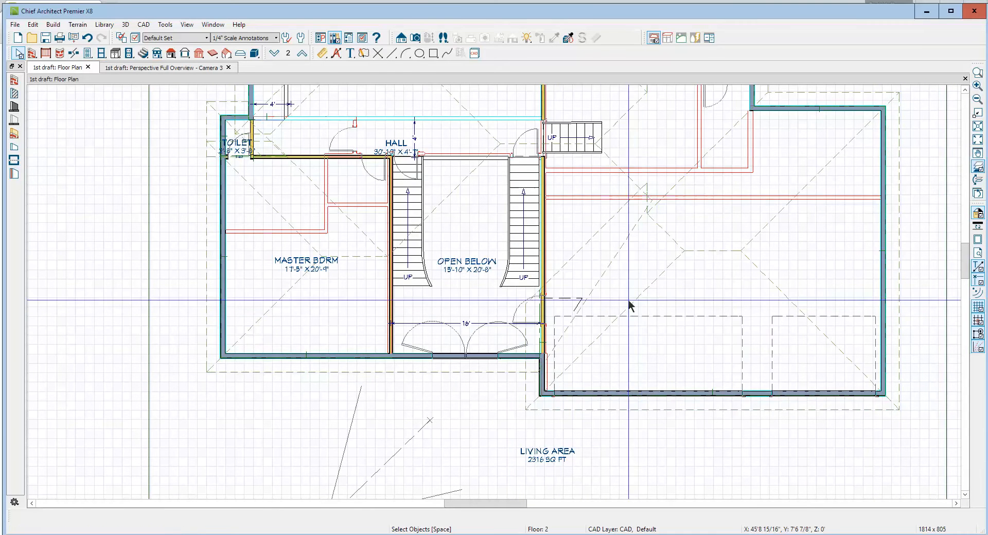
pyautogui.scroll(3, 577, 315)
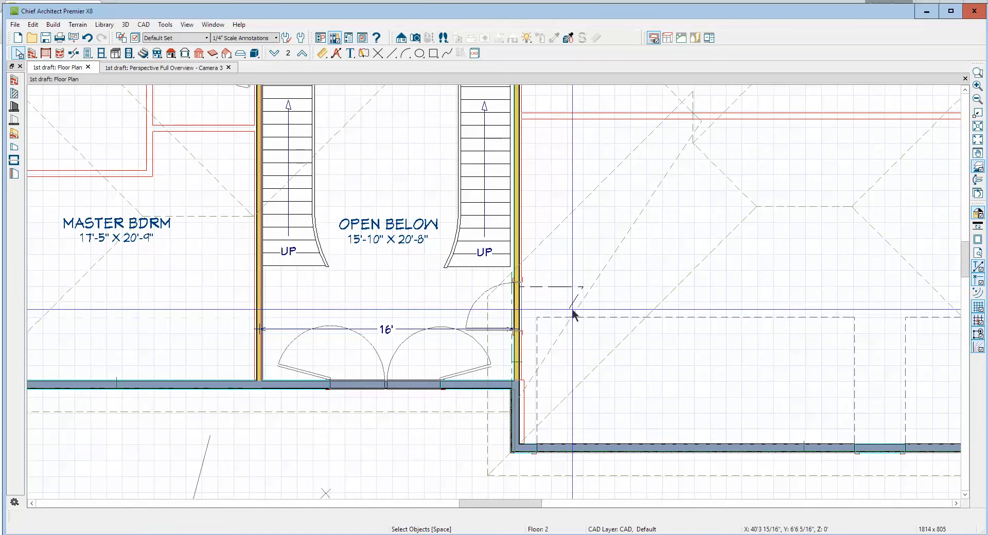
# Break the front roof plane's slanted edge near the garage wall and move the new corner straight behind its eave corner
pyautogui.click(574, 314)
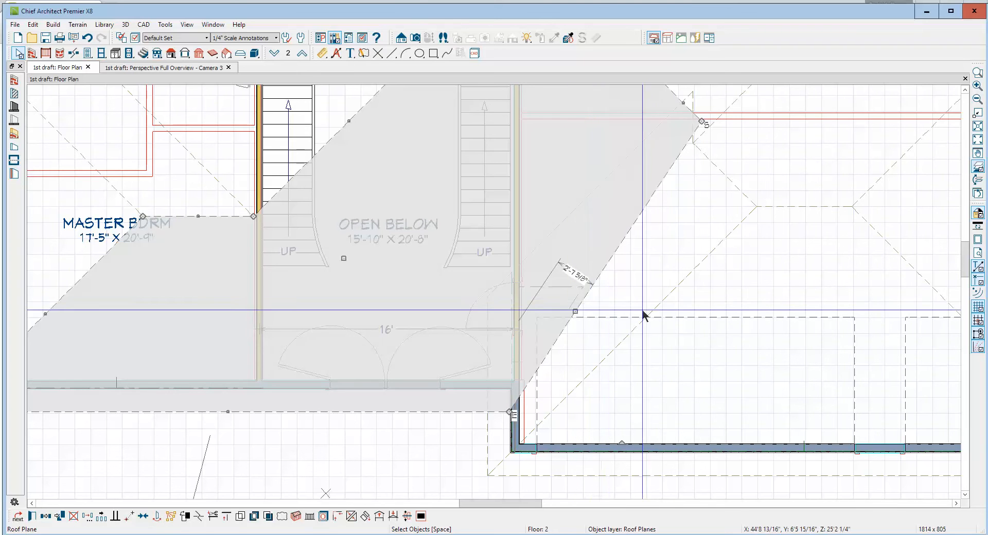
pyautogui.press('Escape')
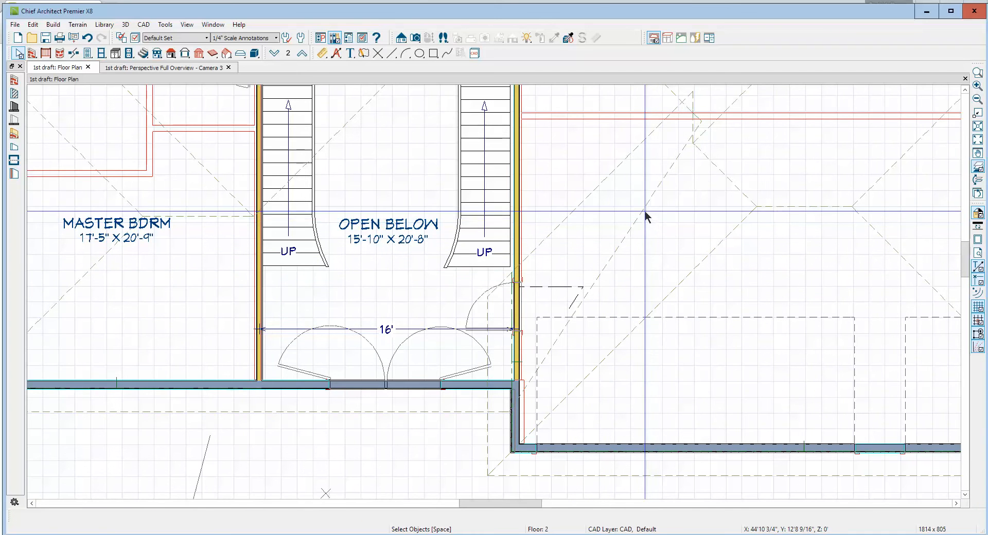
pyautogui.click(642, 213)
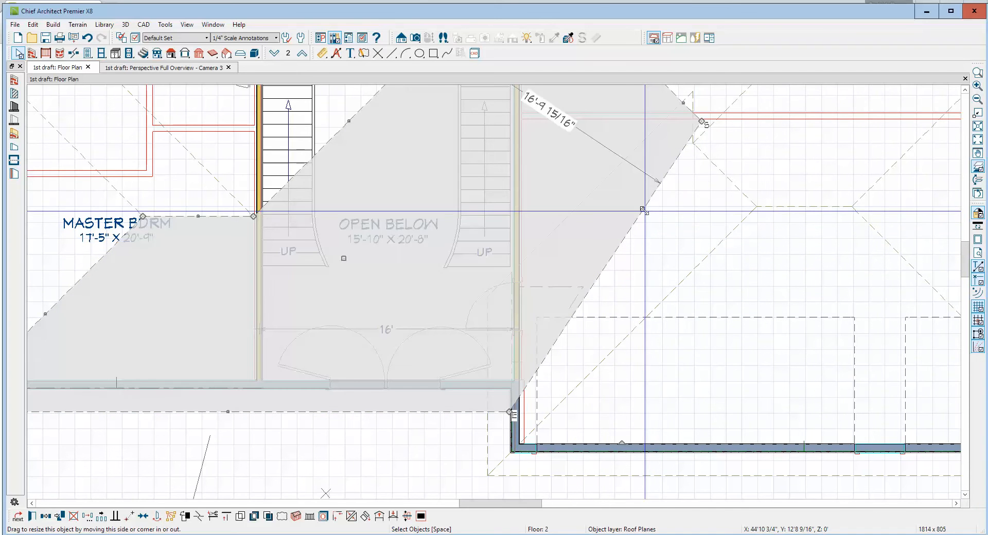
pyautogui.click(198, 516)
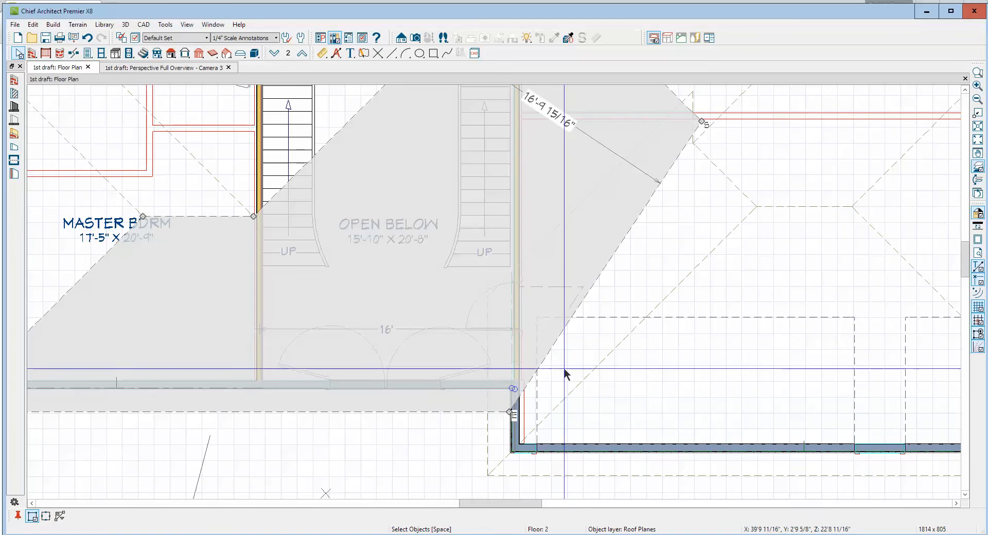
pyautogui.click(557, 339)
pyautogui.moveTo(557, 339); pyautogui.dragTo(509, 322)
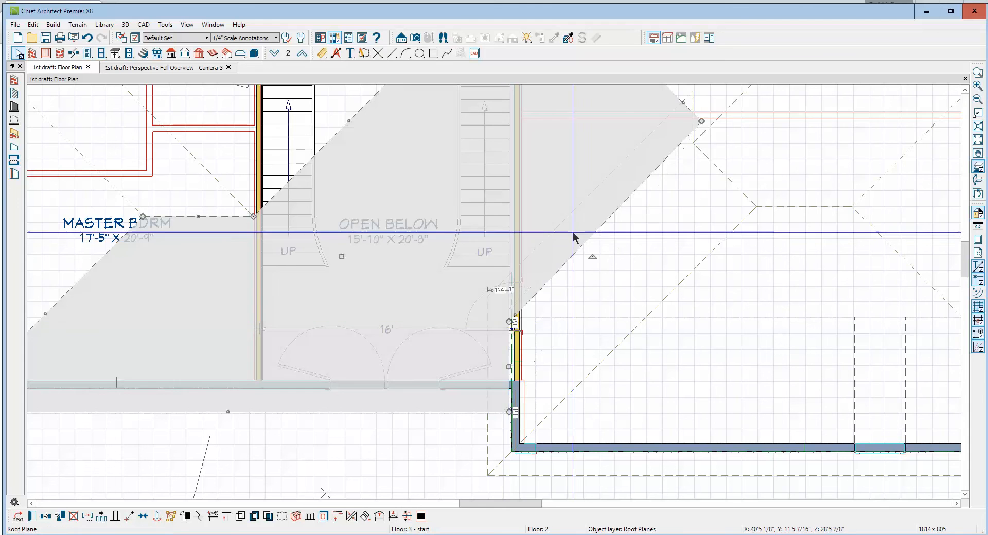
pyautogui.press('Escape')
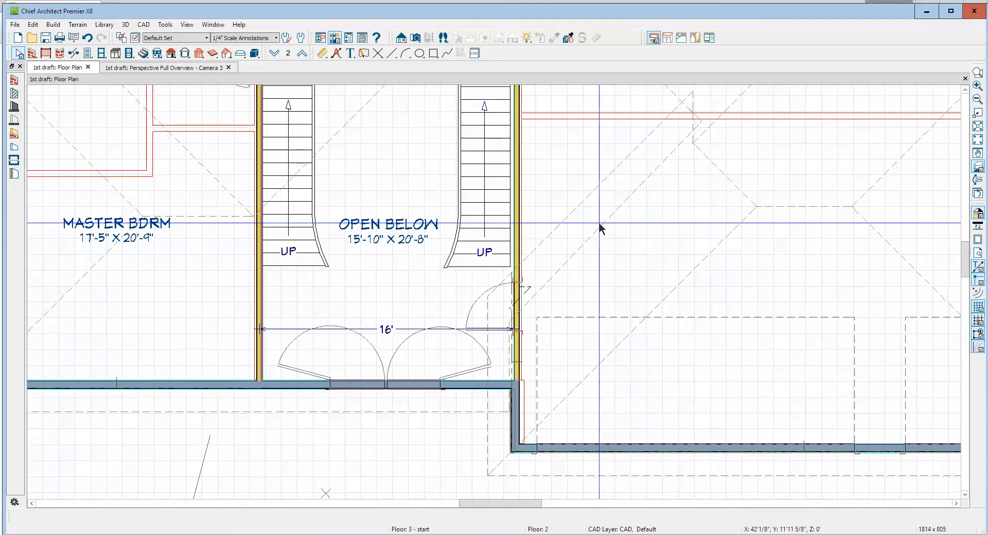
# Join the front roof plane's diagonal edge to the adjoining garage roof plane and check the corner in the 3D overview
pyautogui.click(600, 227)
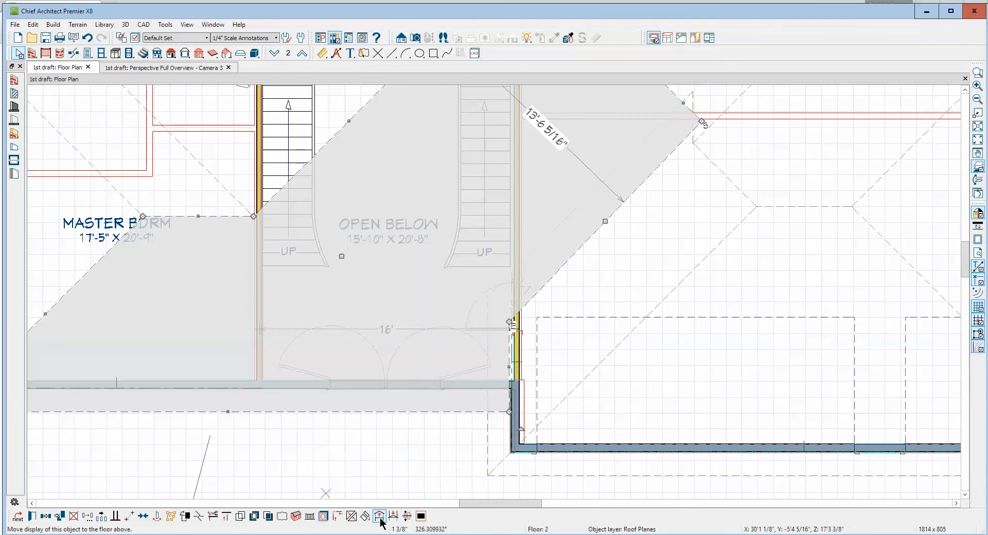
pyautogui.click(351, 516)
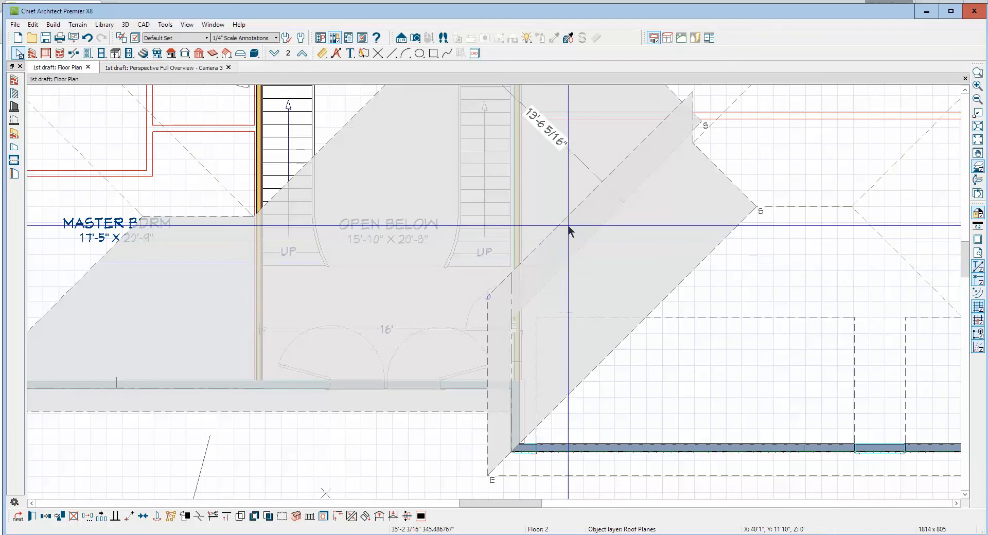
pyautogui.click(563, 218)
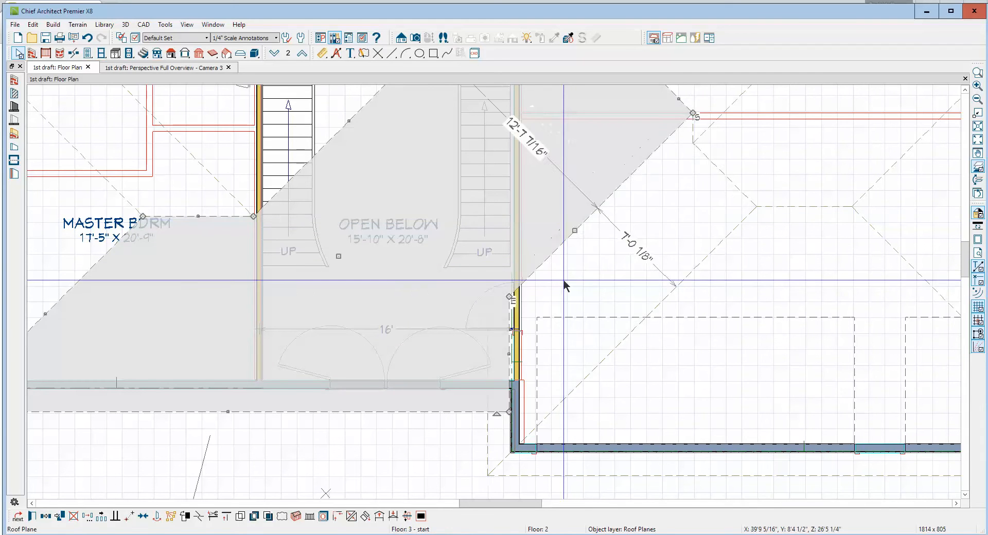
pyautogui.press('Escape')
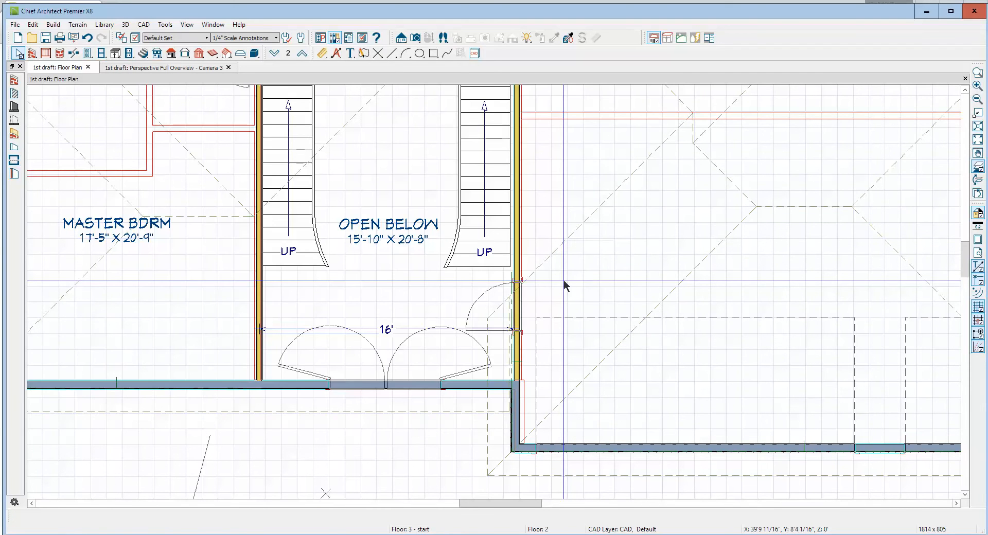
pyautogui.scroll(-2, 563, 279)
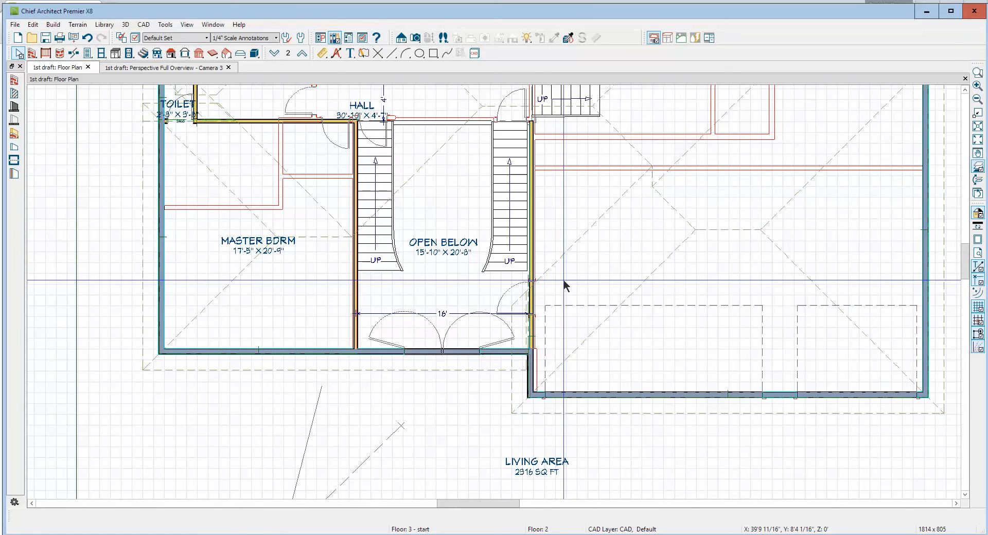
pyautogui.hotkey('ctrl', 'Tab')
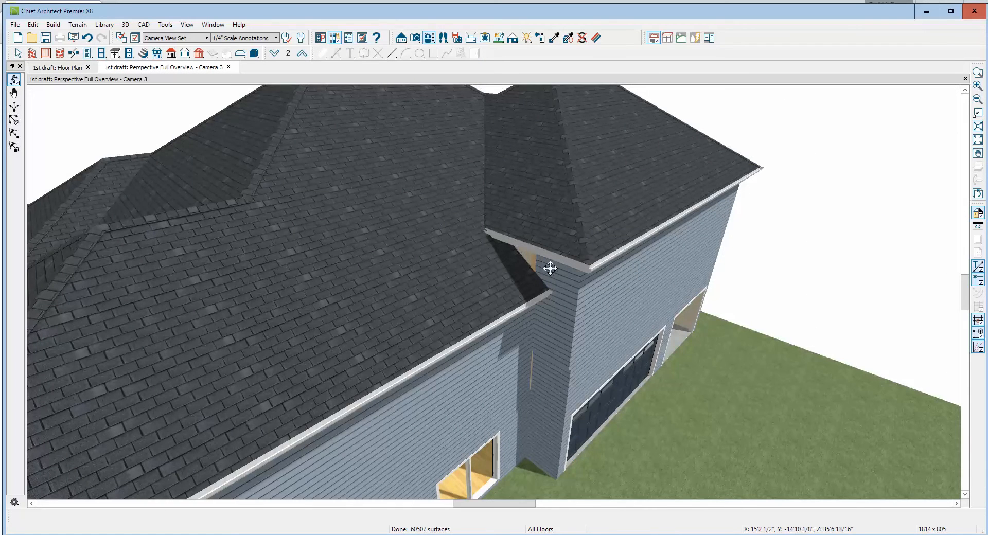
pyautogui.scroll(3, 535, 262)
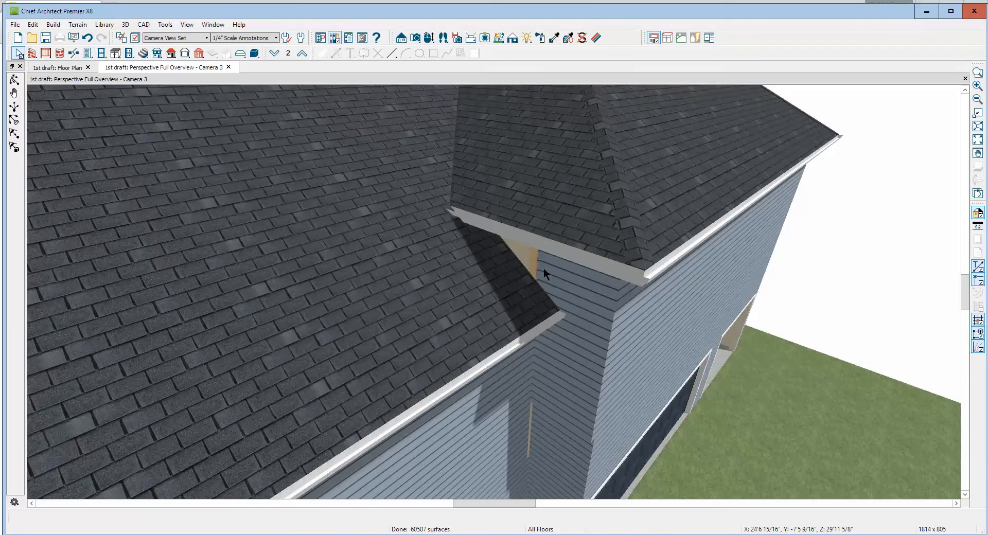
# Try to break the vertical edge of the narrow wall beside the garage where it meets the lower roof
pyautogui.click(544, 268)
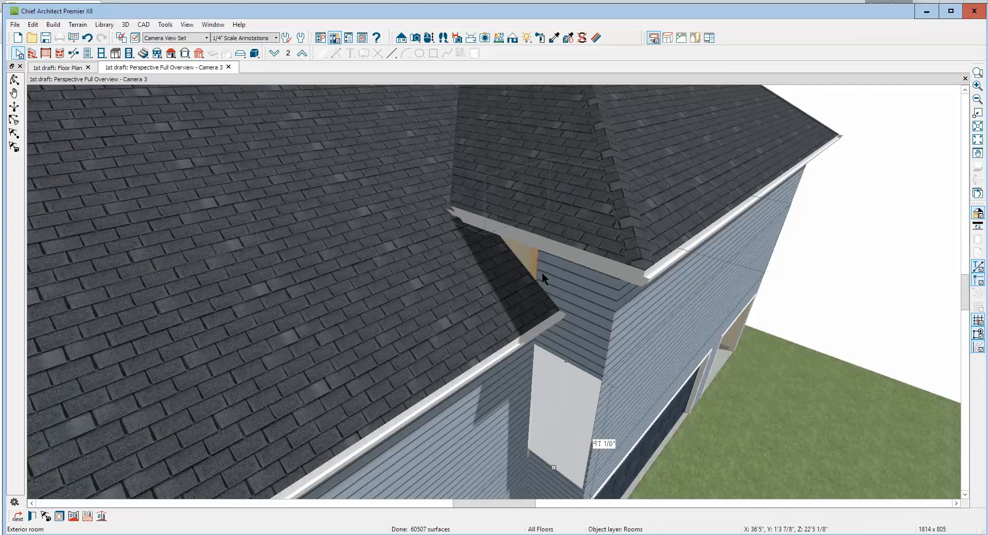
pyautogui.press('Tab')
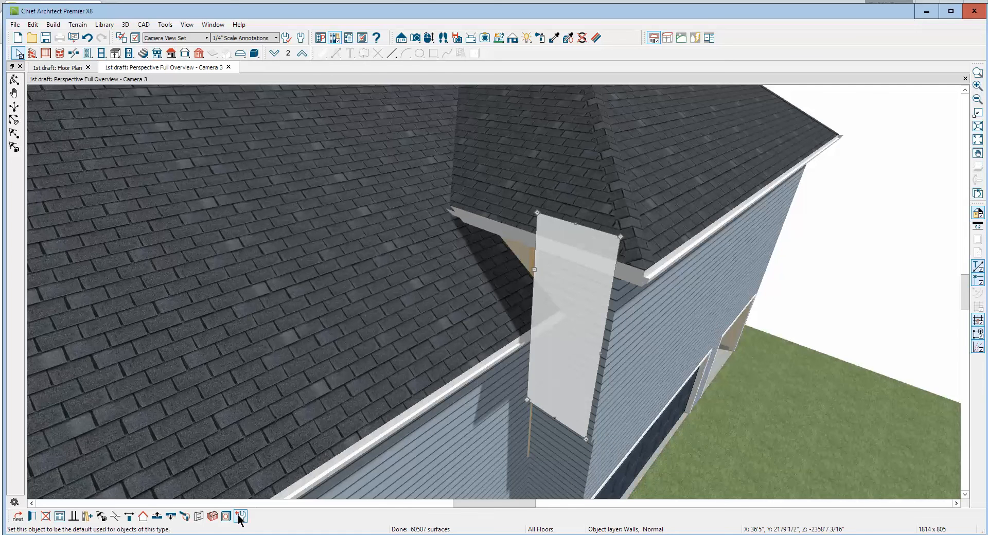
pyautogui.click(115, 517)
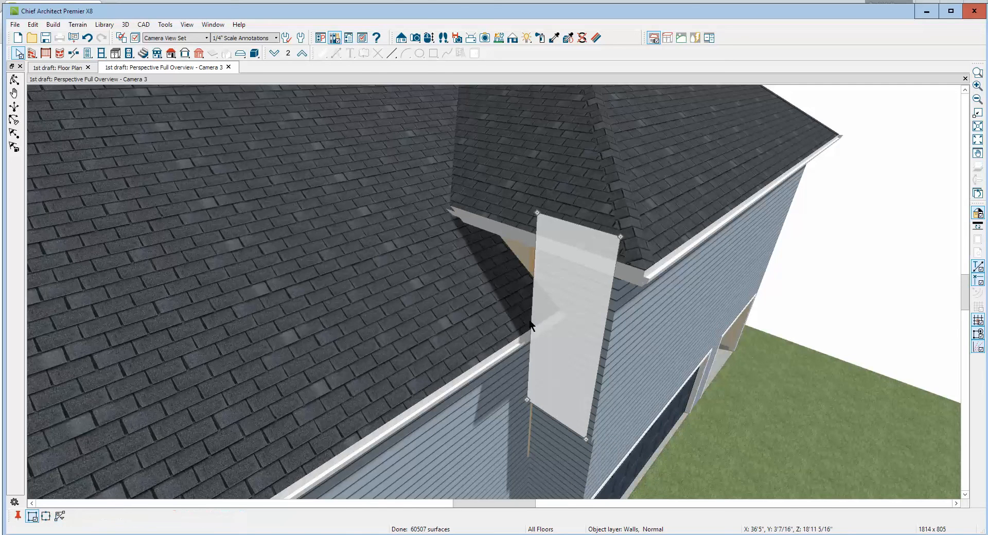
pyautogui.click(534, 278)
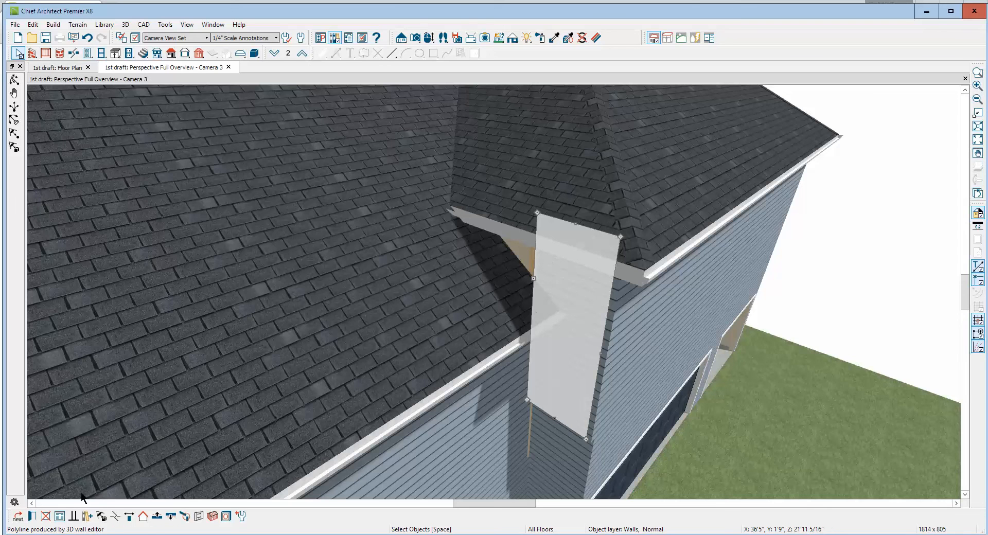
pyautogui.click(118, 517)
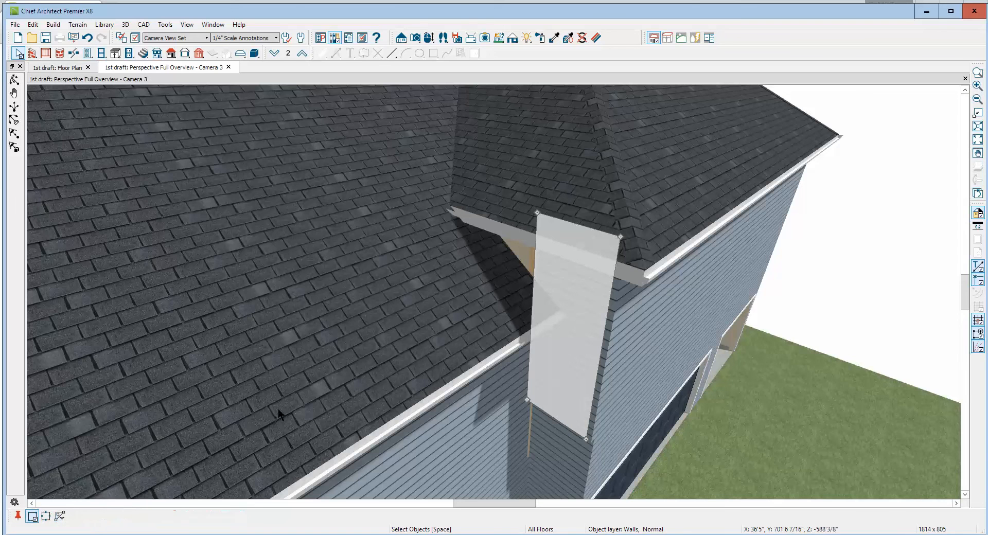
pyautogui.click(533, 279)
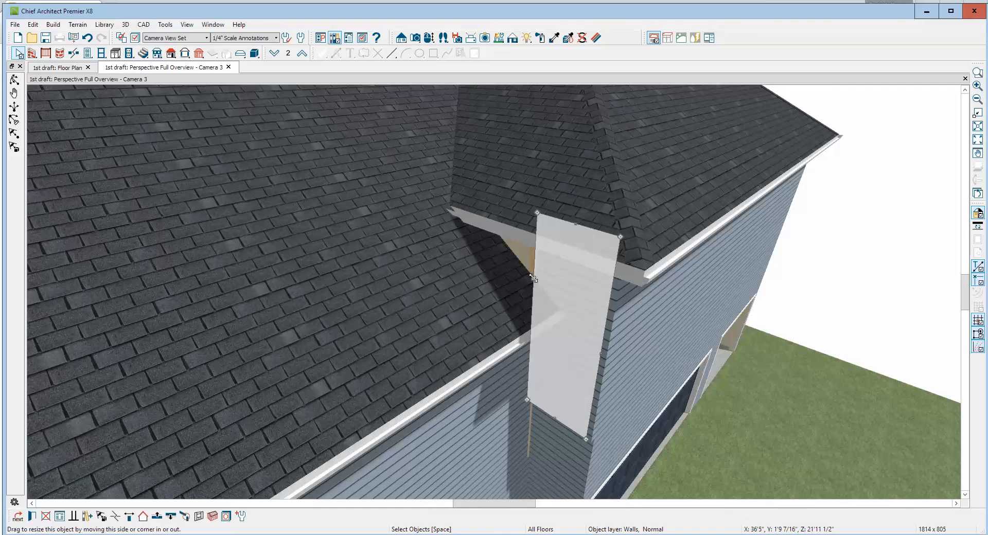
pyautogui.hotkey('alt', 'space')
# Retry the edge break on the narrow garage-side wall at the roof gap and inspect the adjoining wall's shape
pyautogui.click(544, 264)
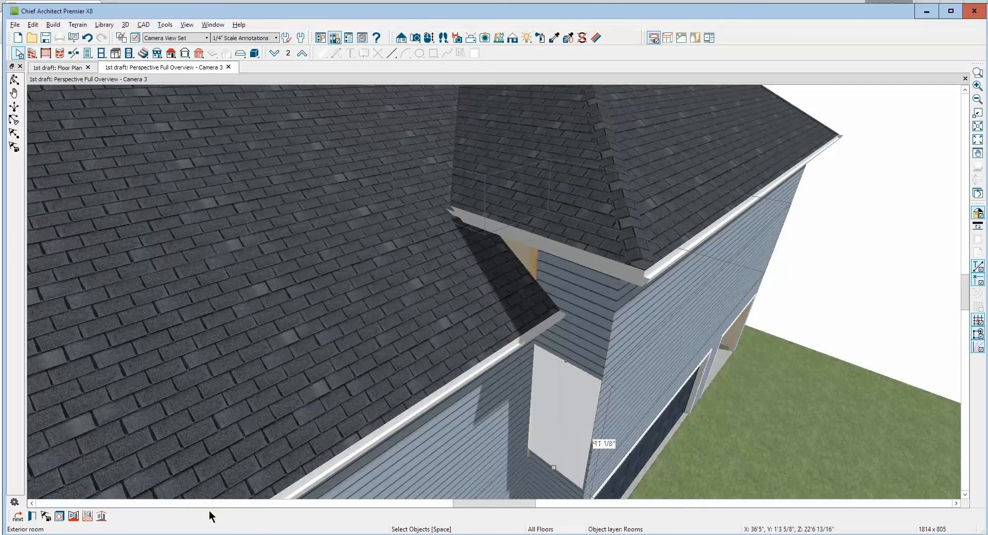
pyautogui.click(575, 289)
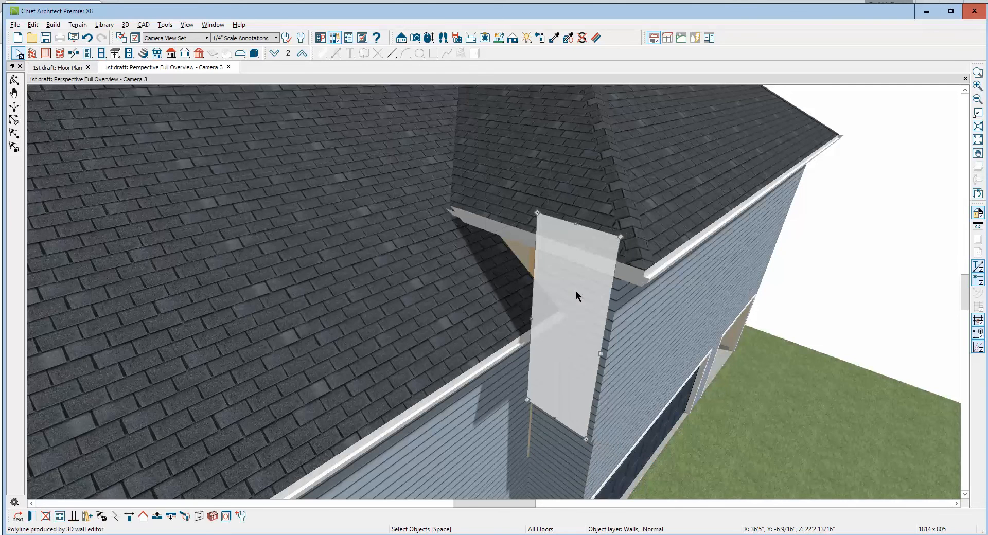
pyautogui.click(116, 517)
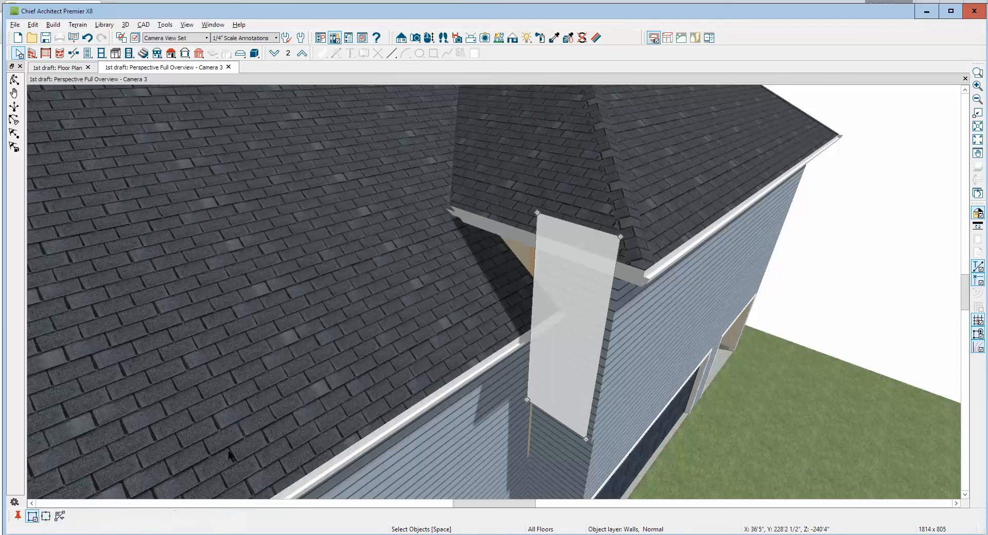
pyautogui.click(535, 276)
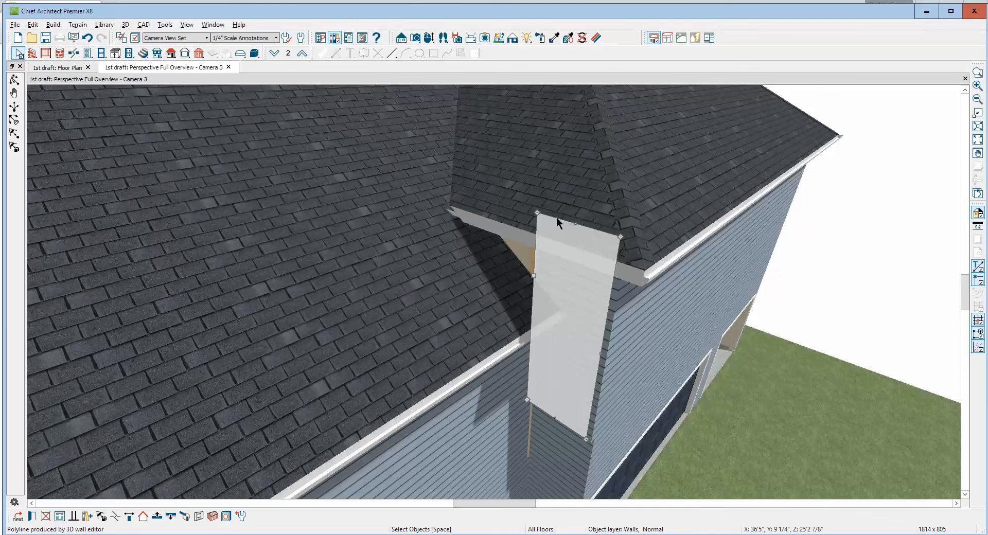
pyautogui.press('Escape')
pyautogui.click(527, 257)
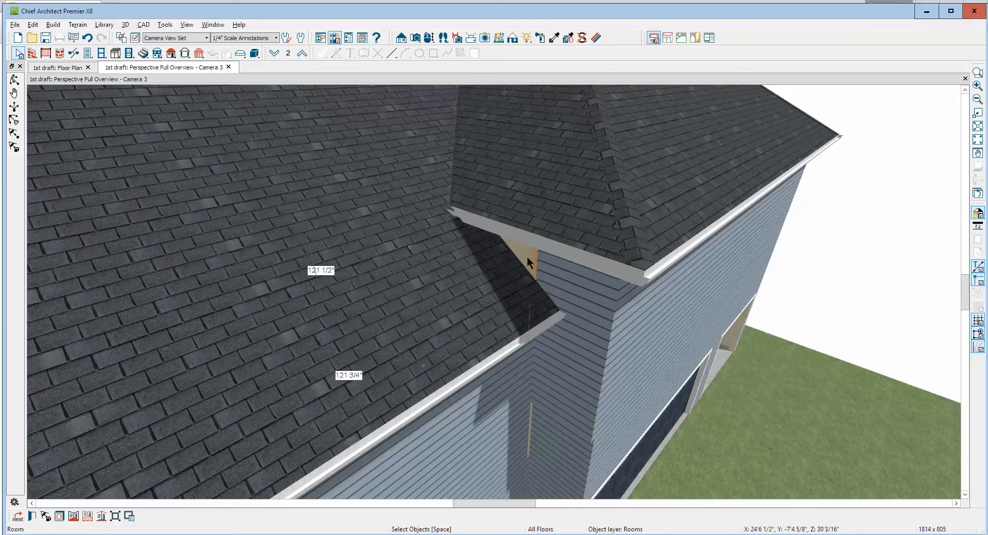
pyautogui.click(521, 255)
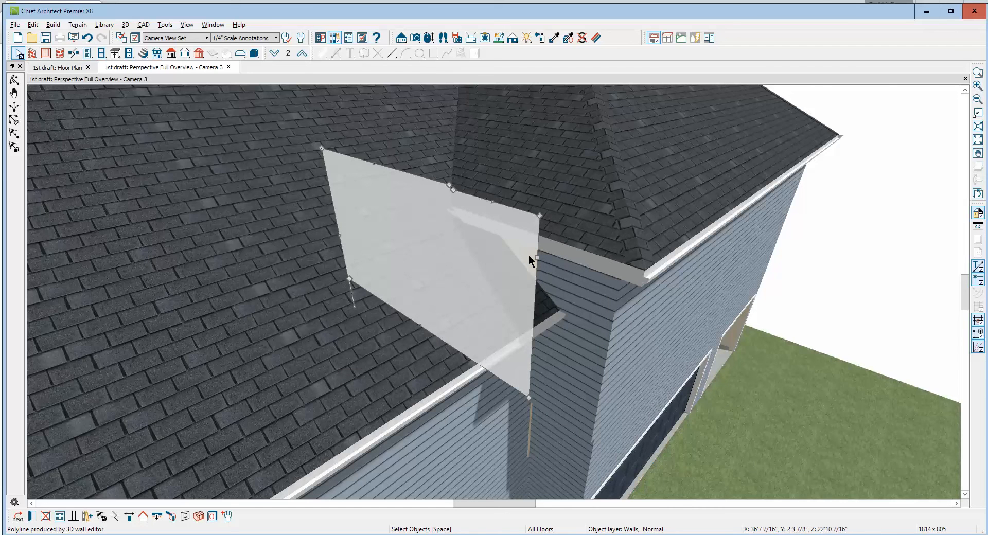
pyautogui.press('Escape')
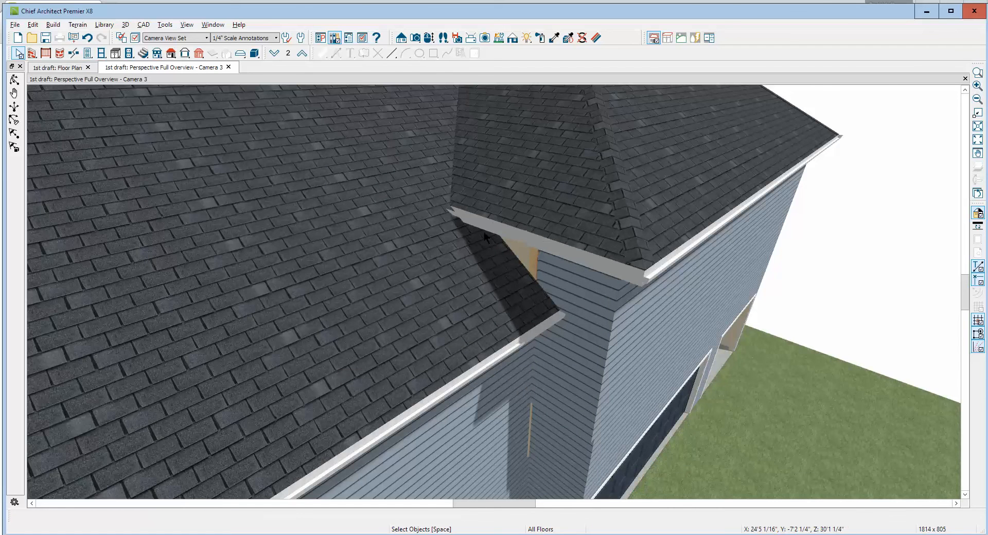
# Delete the two small roof planes under the main eave at the side wall's corner near the round tower
pyautogui.scroll(-15, 484, 231)
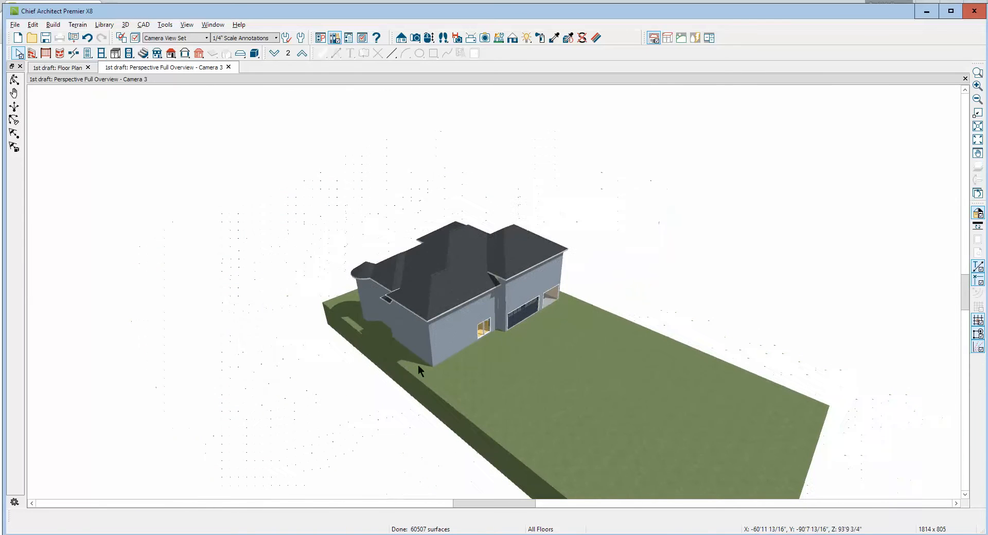
pyautogui.click(14, 79)
pyautogui.moveTo(168, 203); pyautogui.dragTo(360, 255)
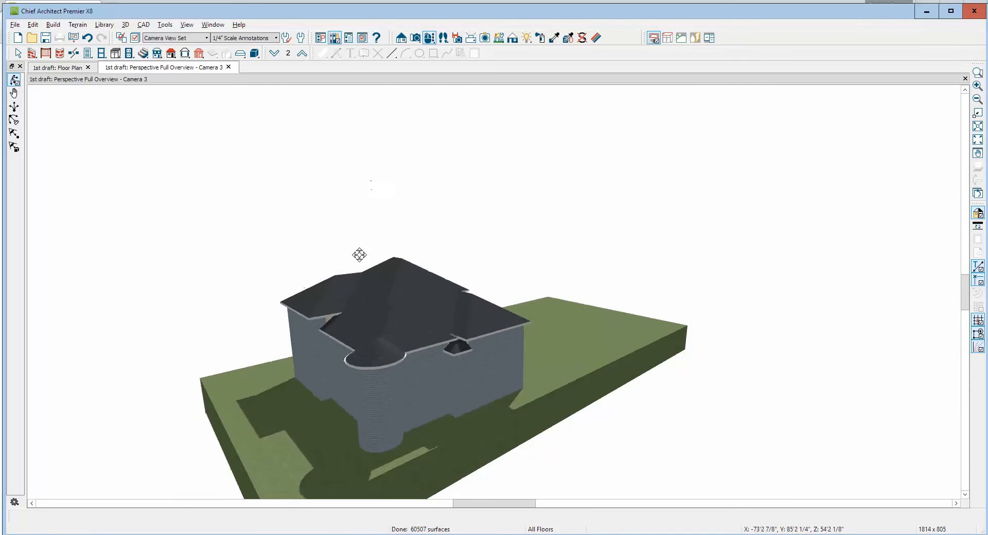
pyautogui.scroll(8, 454, 351)
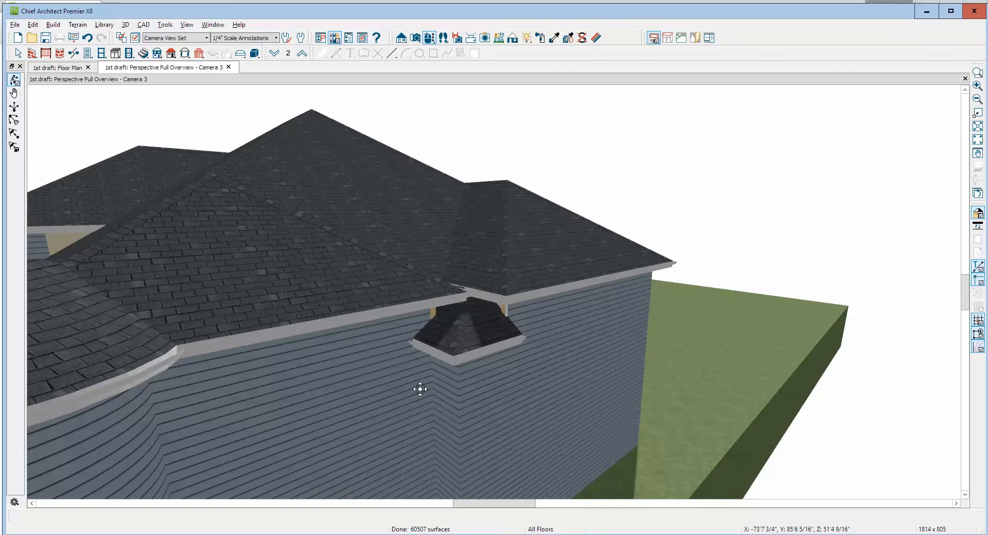
pyautogui.scroll(-6, 427, 356)
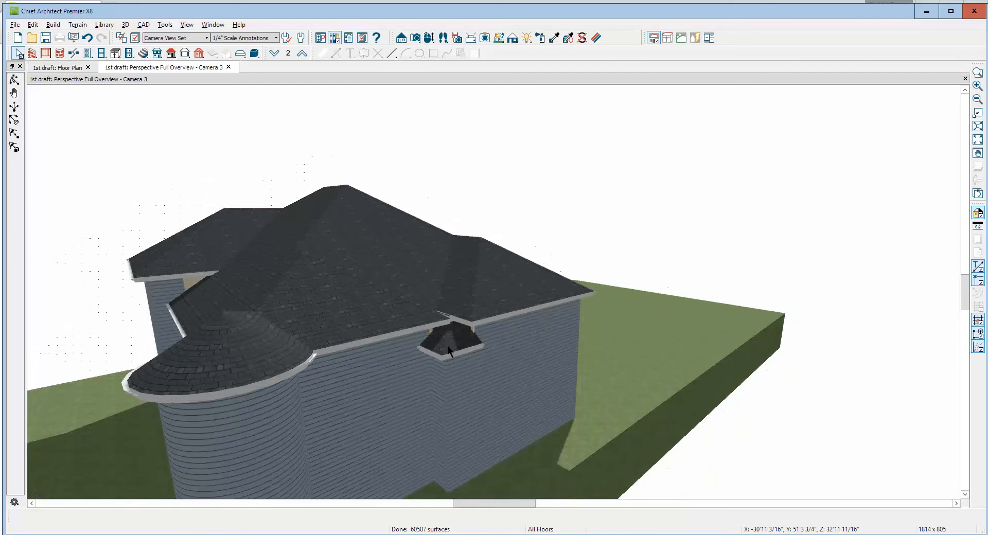
pyautogui.press('space')
pyautogui.scroll(4, 481, 327)
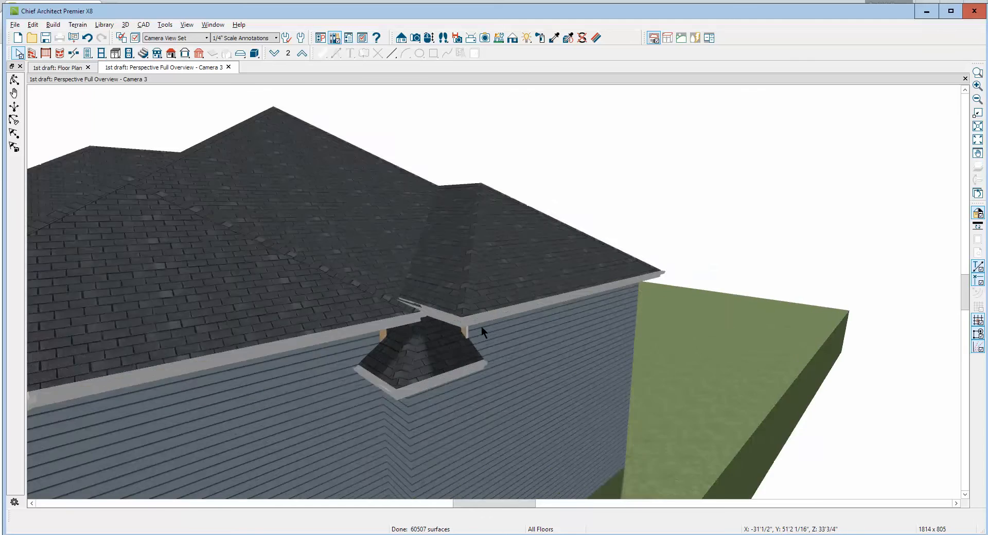
pyautogui.scroll(-3, 468, 340)
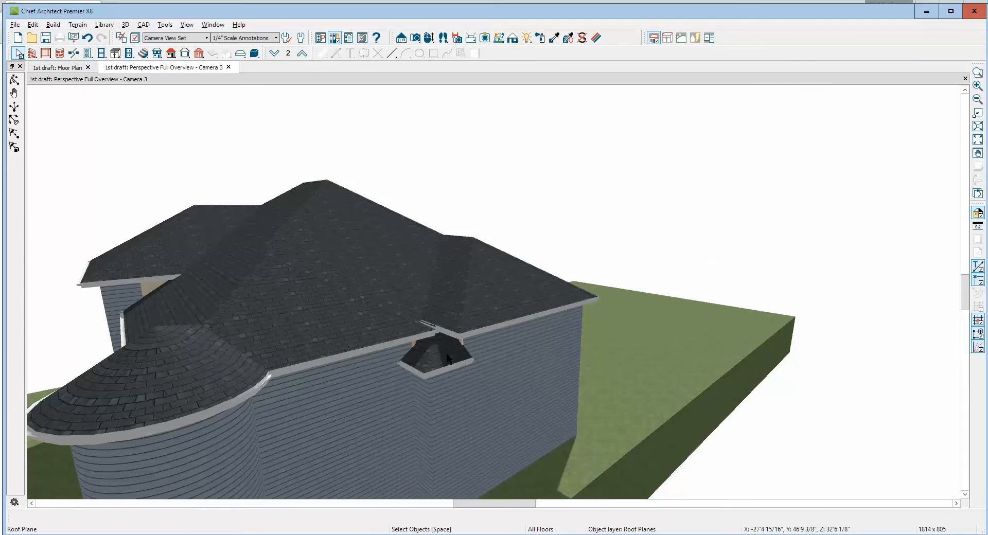
pyautogui.click(448, 358)
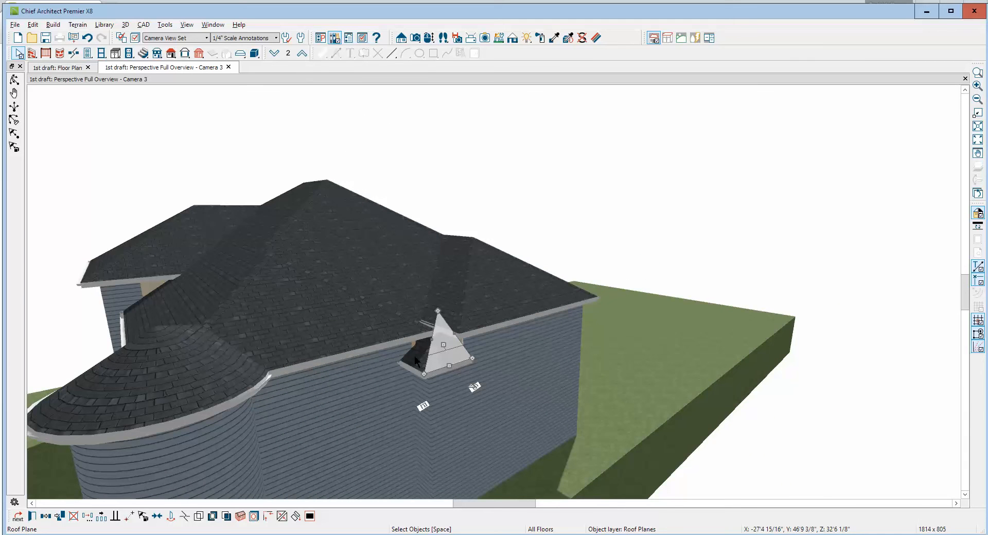
pyautogui.press('Delete')
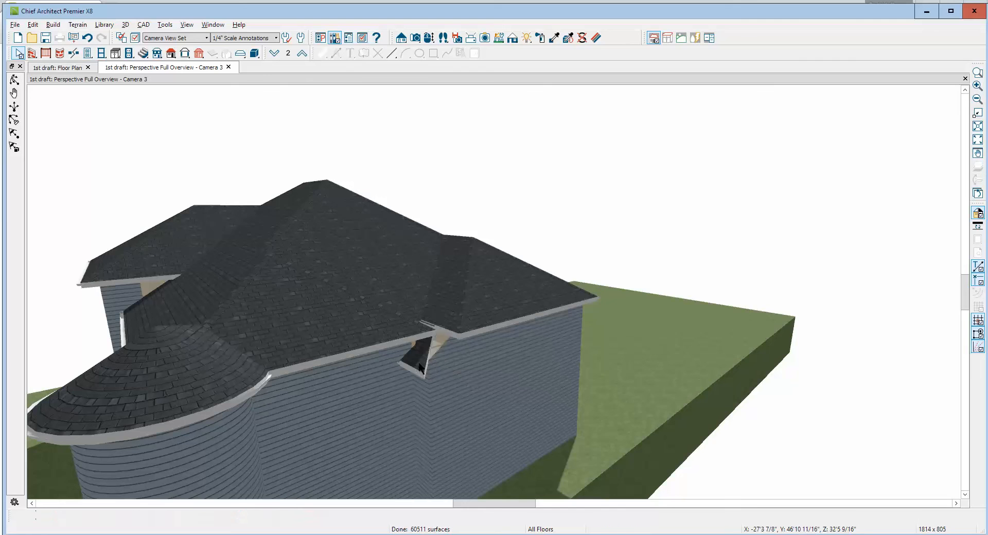
pyautogui.click(424, 335)
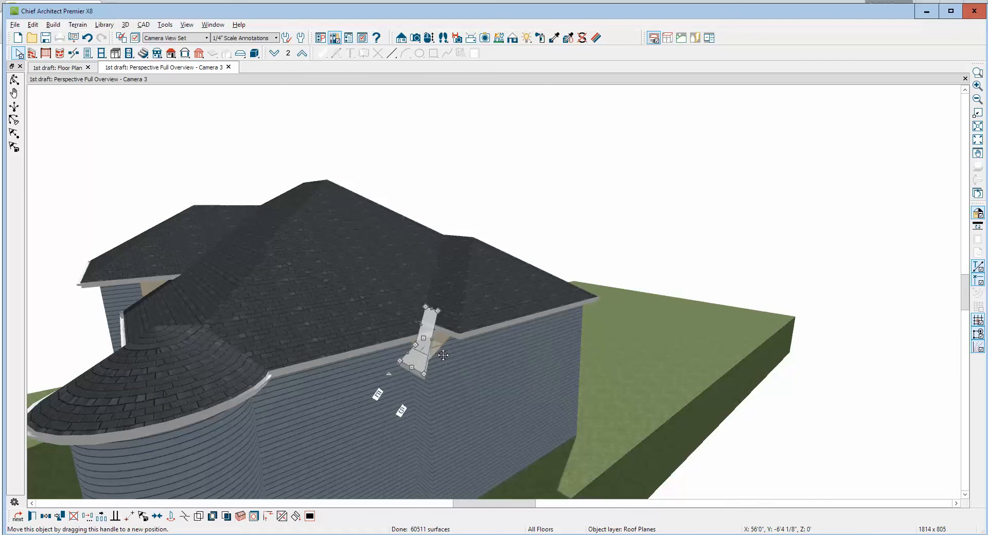
pyautogui.press('Delete')
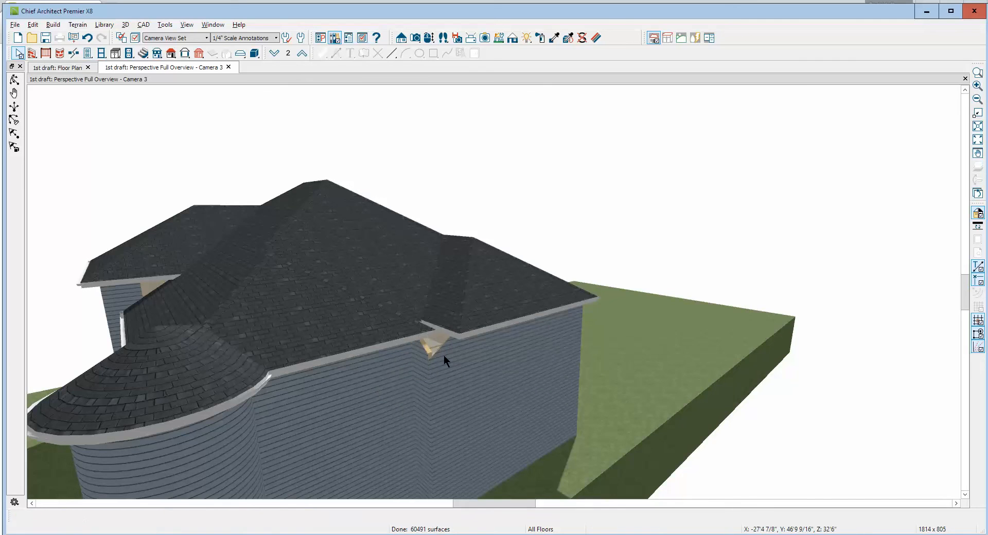
# In the floor plan, select the diagonal roof plane over the hall beside the toilet and hide the reference grid
pyautogui.click(13, 80)
pyautogui.moveTo(324, 249); pyautogui.dragTo(378, 326)
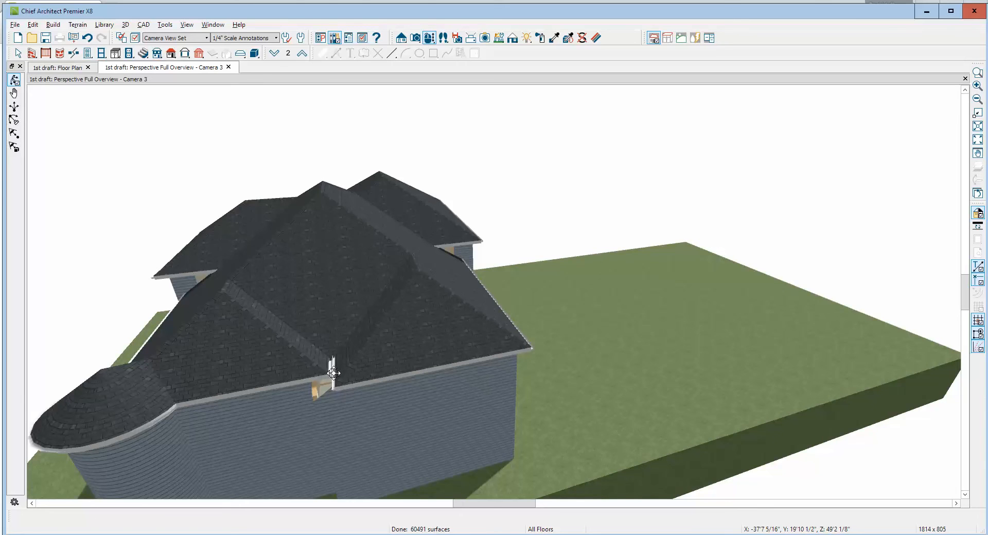
pyautogui.hotkey('ctrl', 'Tab')
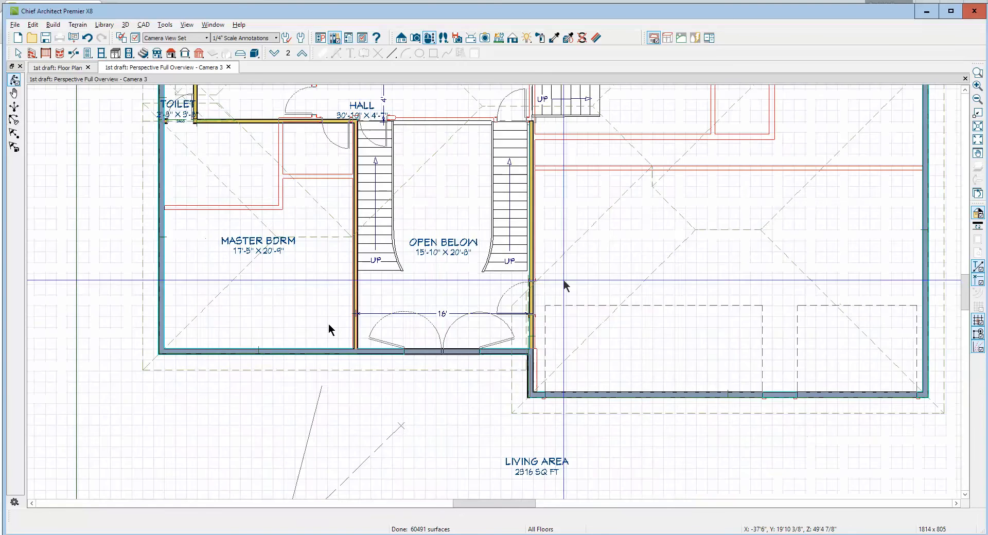
pyautogui.scroll(-6, 461, 346)
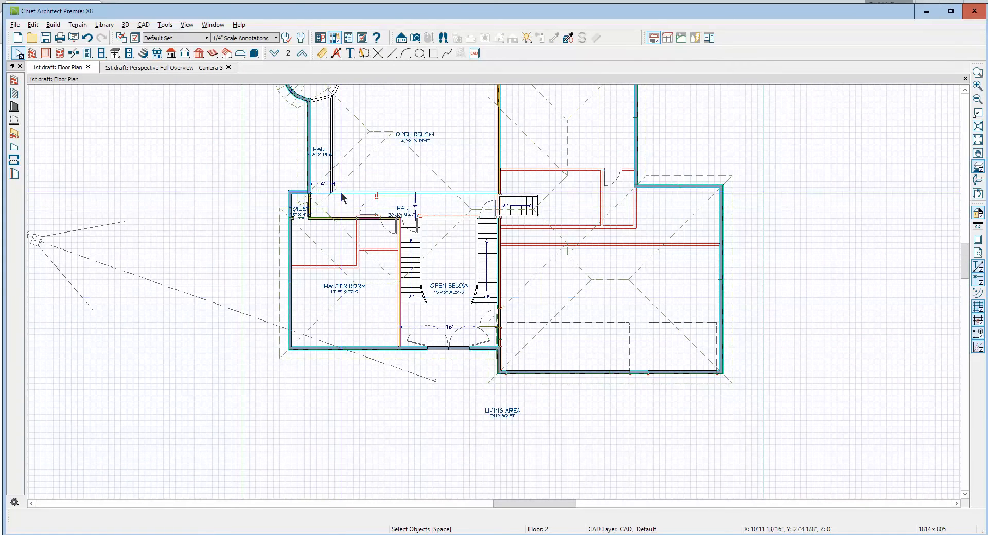
pyautogui.click(354, 171)
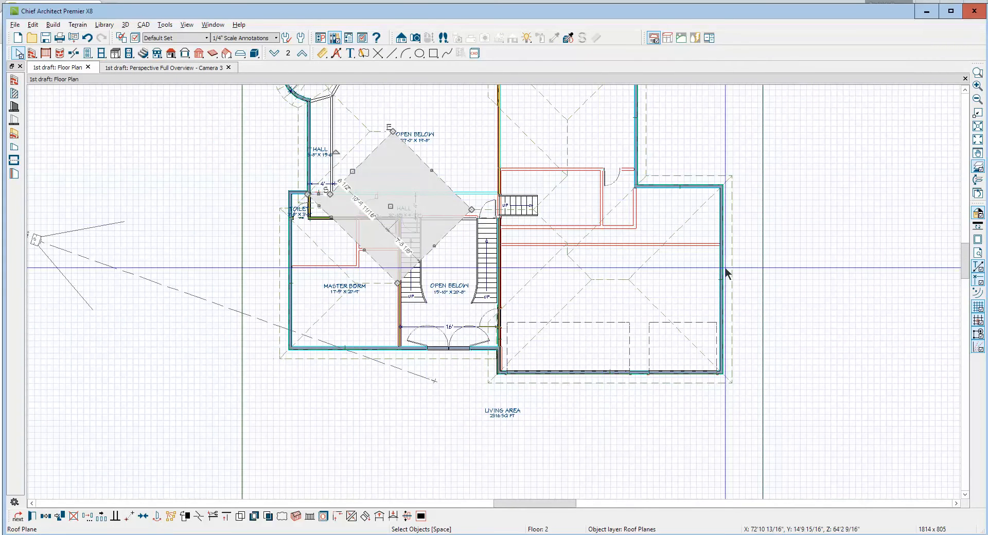
pyautogui.click(977, 307)
pyautogui.scroll(2, 262, 149)
pyautogui.scroll(2, 262, 147)
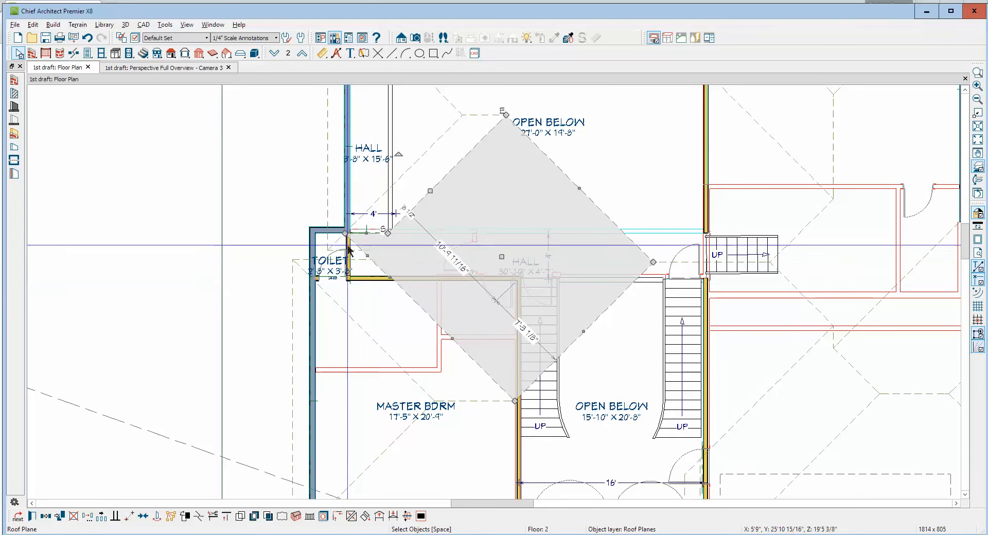
# Move the selected roof plane point to point from the hall's exterior wall corner to the toilet's outer wall corner
pyautogui.click(129, 516)
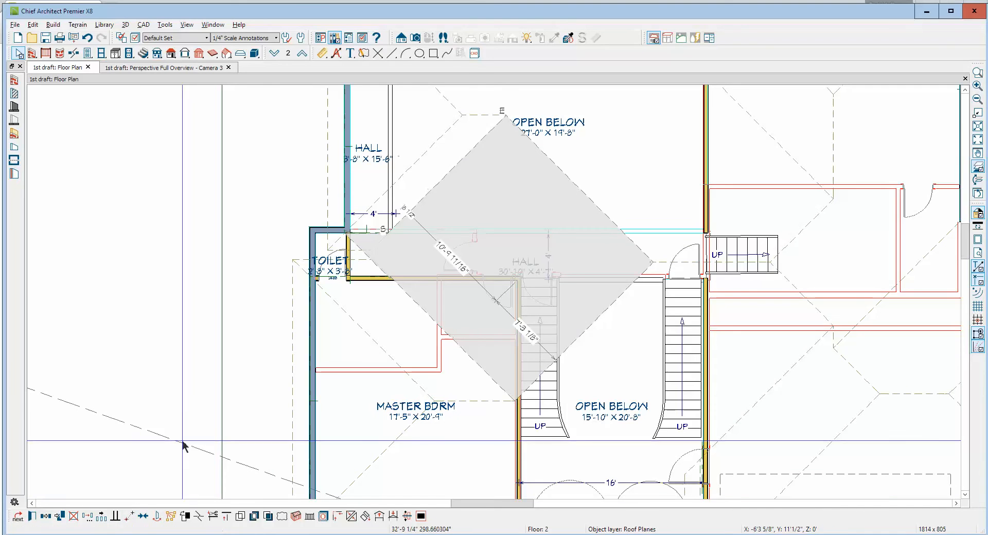
pyautogui.click(346, 233)
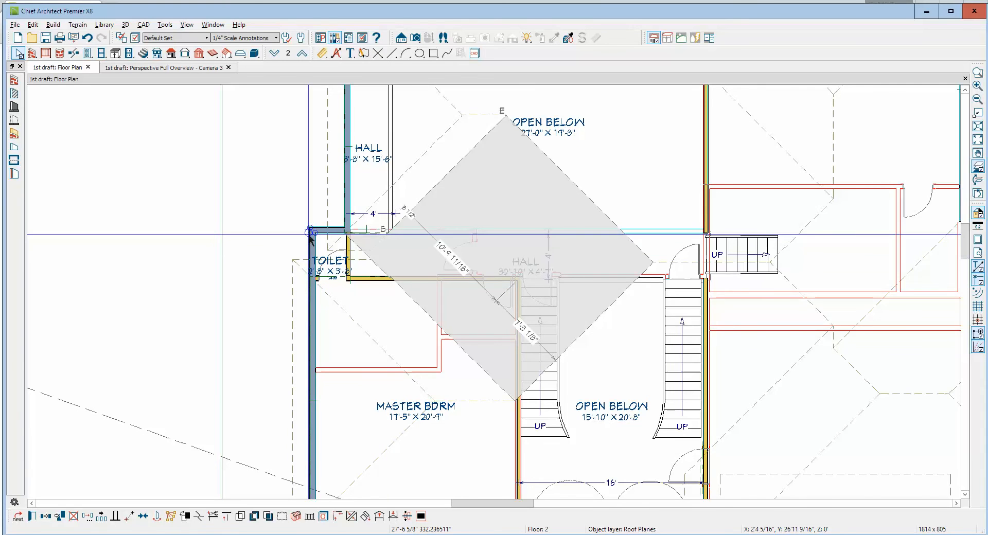
pyautogui.click(309, 235)
pyautogui.press('Escape')
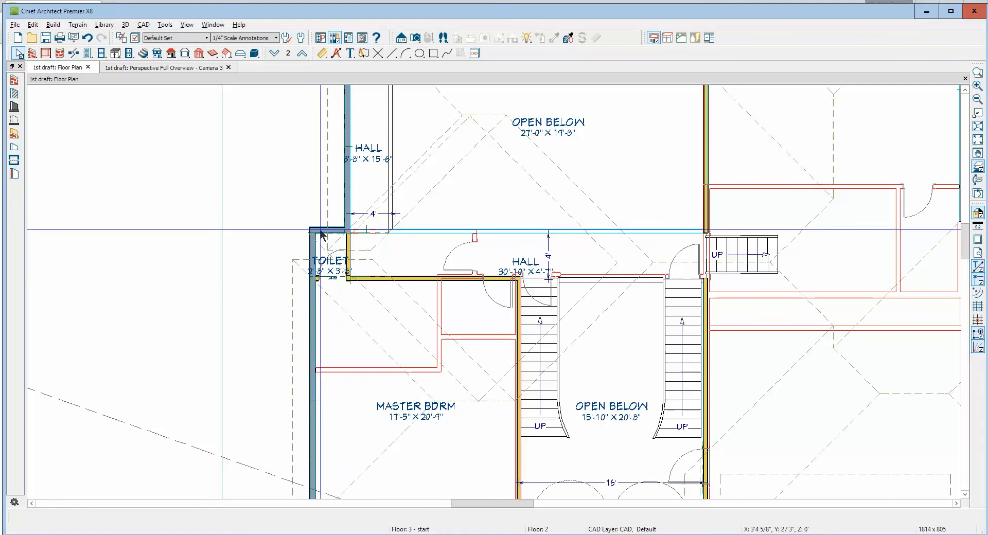
# Compare with the first floor plan and delete the narrow diagonal roof plane between the toilet and the open-below area on floor 2
pyautogui.click(274, 53)
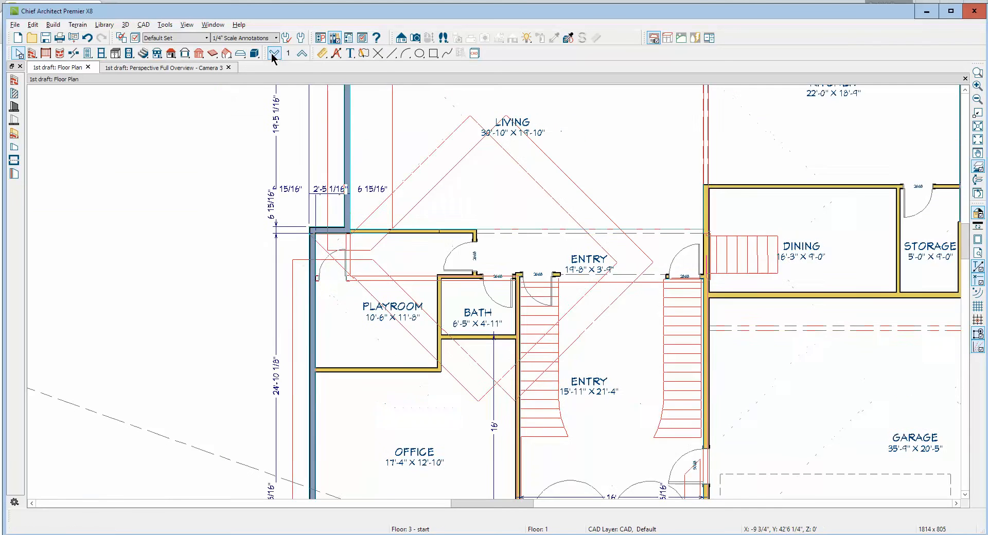
pyautogui.click(303, 54)
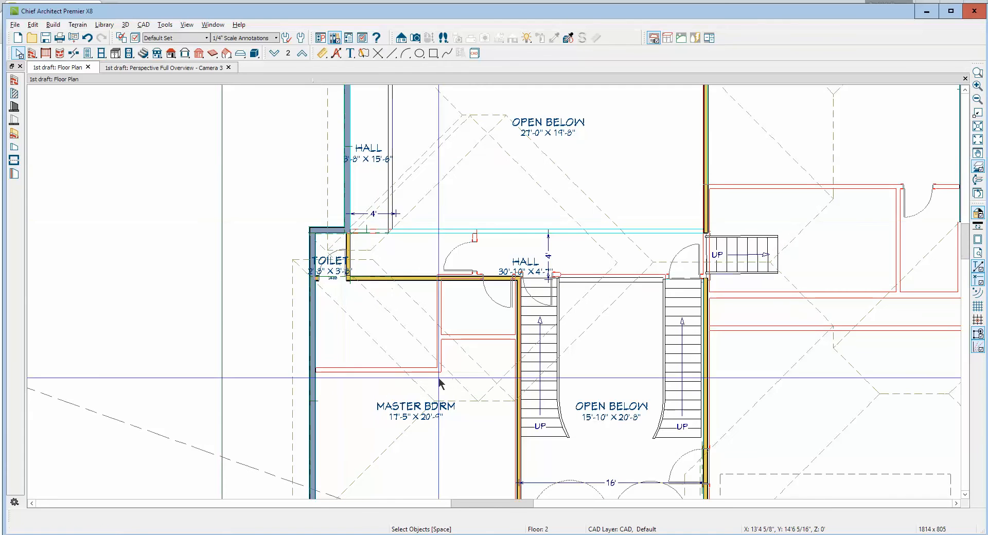
pyautogui.rightClick(418, 209)
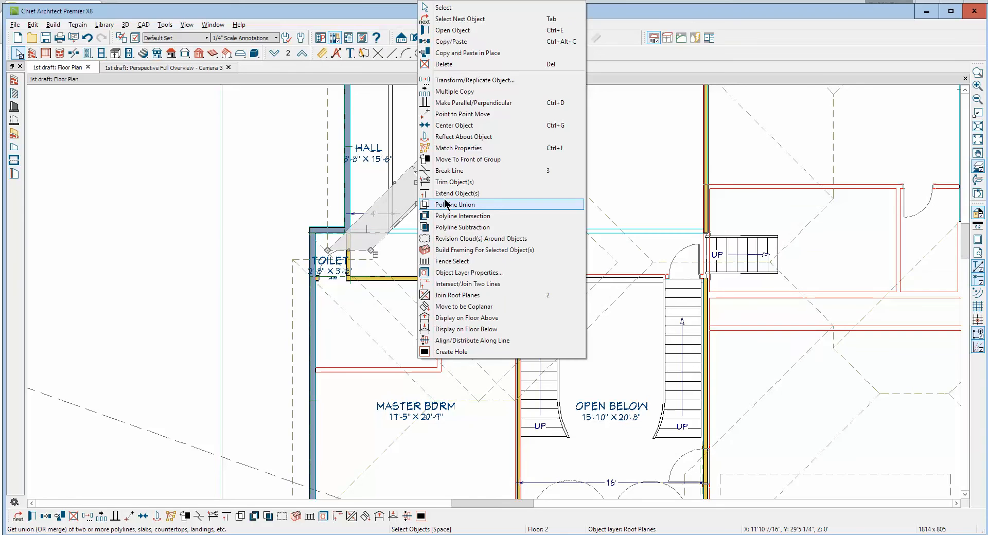
pyautogui.click(445, 65)
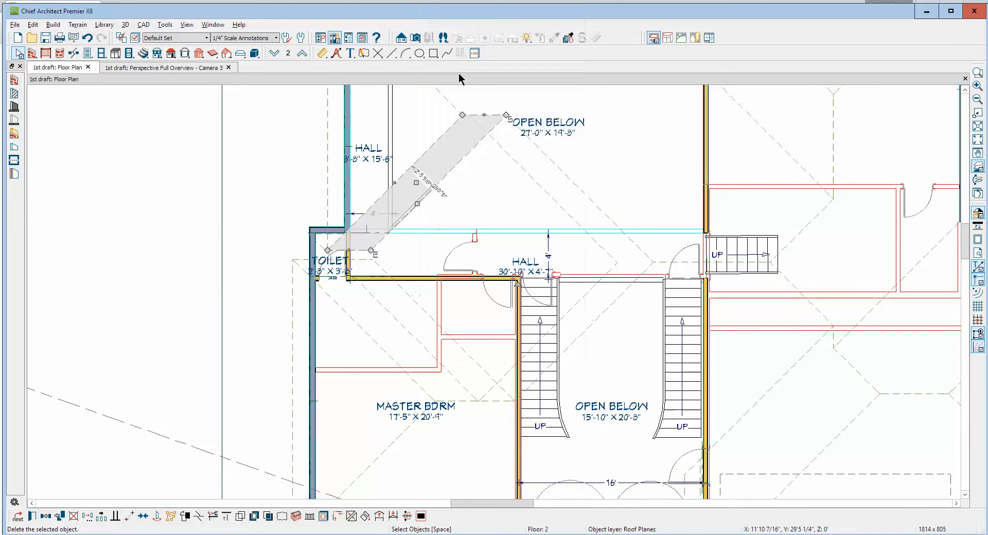
# Delete the narrow diagonal roof plane running from the toilet across the master bedroom to the stair wall
pyautogui.rightClick(407, 325)
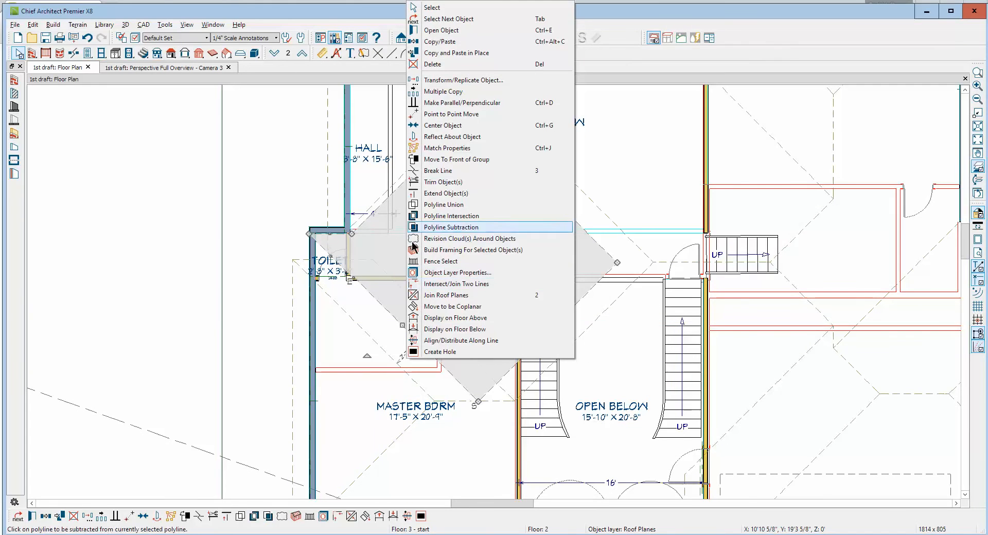
pyautogui.rightClick(363, 331)
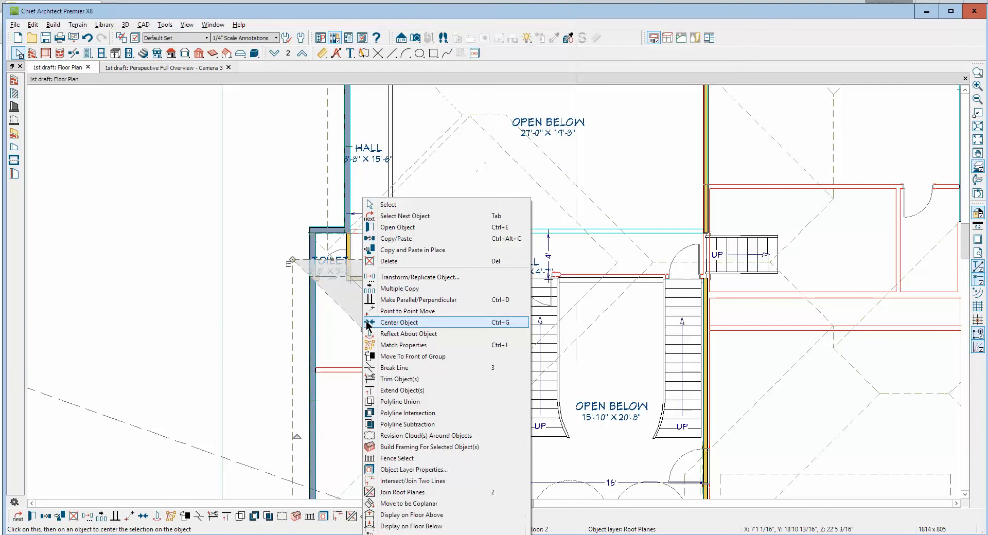
pyautogui.click(397, 262)
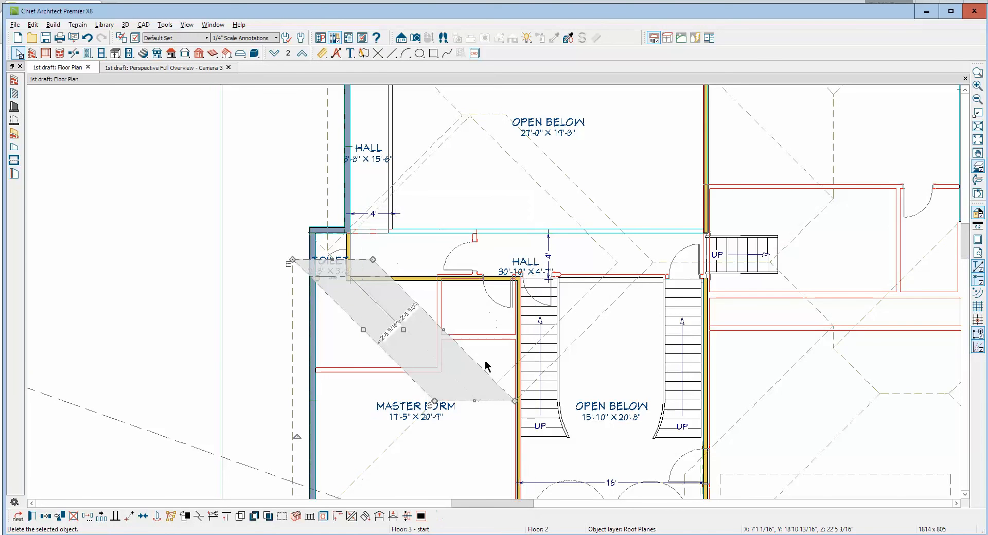
# Try to join the hall roof plane's diagonal master bedroom edge with the roof plane along the bedroom's exterior wall
pyautogui.click(415, 340)
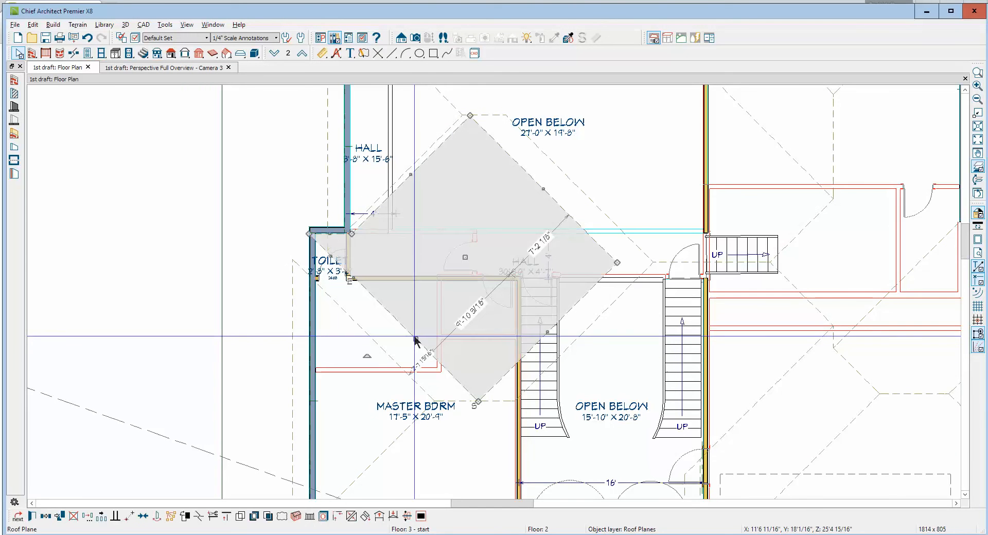
pyautogui.click(268, 516)
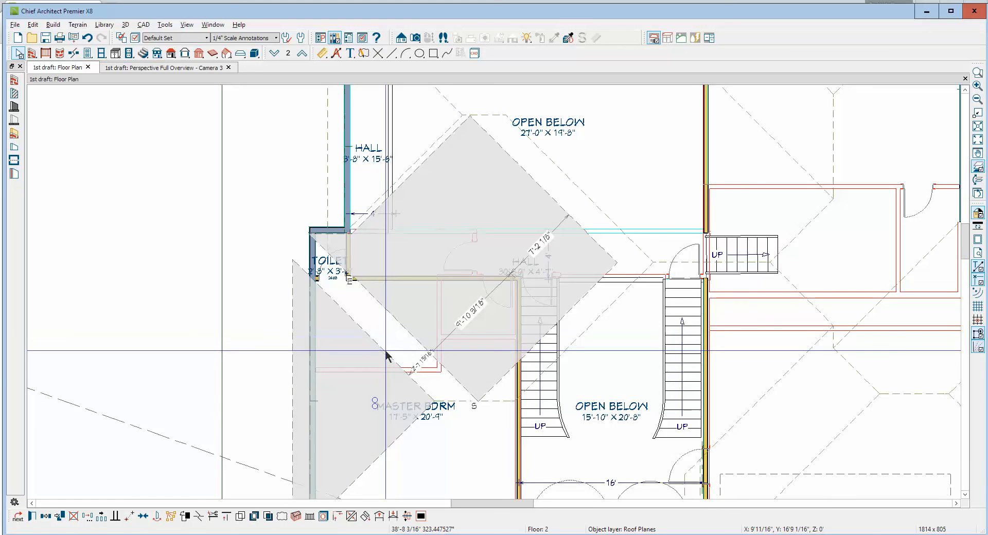
pyautogui.click(385, 354)
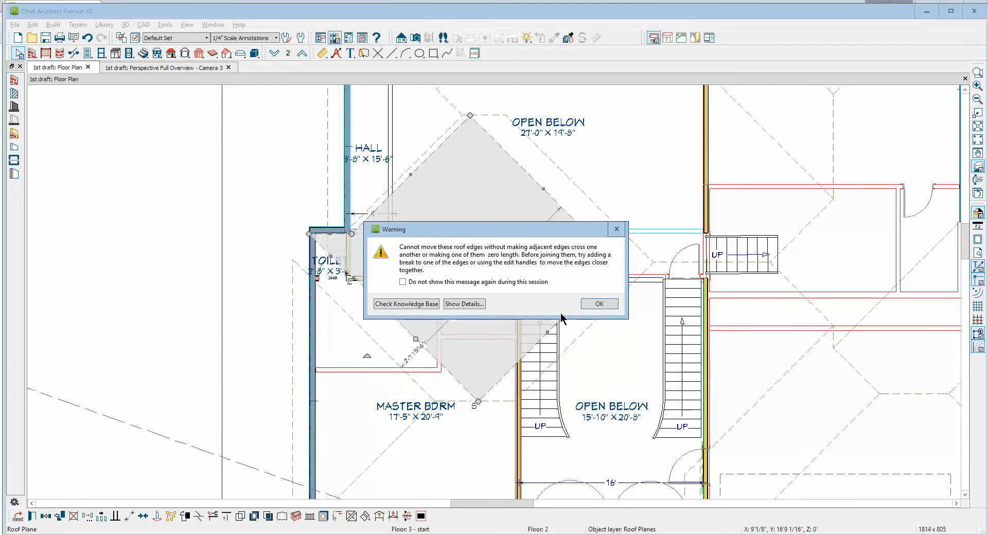
pyautogui.click(602, 307)
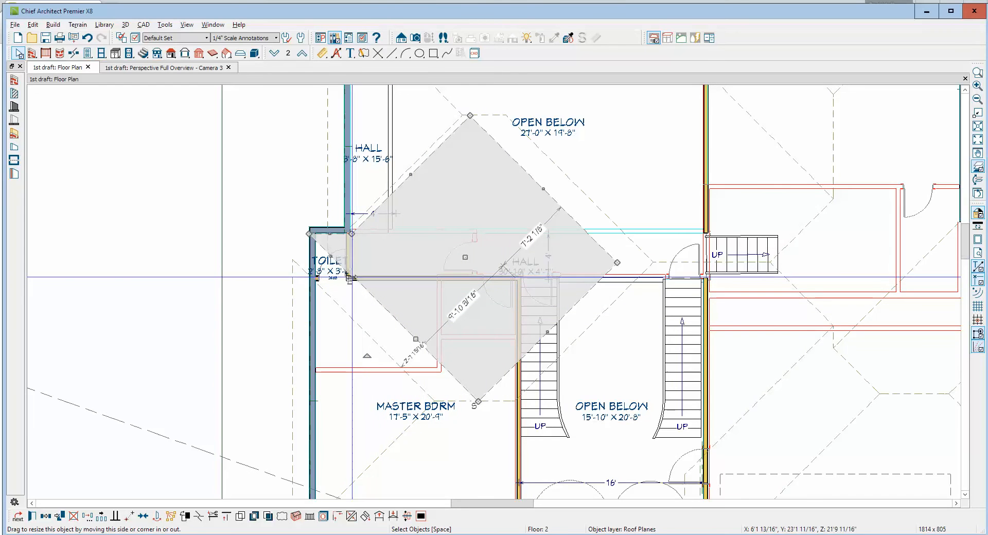
# Straighten the hall roof plane's diagonal edge by merging its extra corner by the toilet into the toilet's outer corner
pyautogui.moveTo(351, 279); pyautogui.dragTo(477, 403)
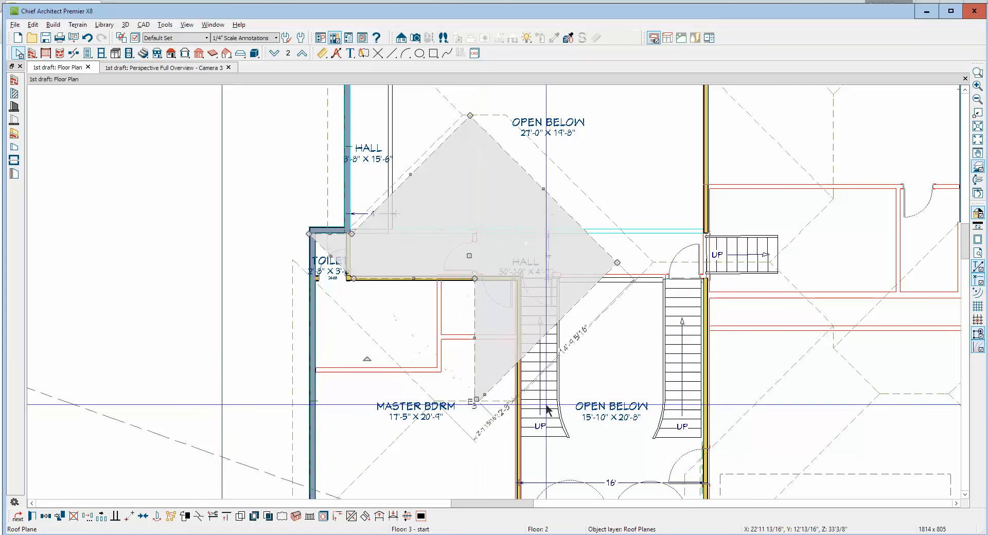
pyautogui.press('Escape')
pyautogui.click(477, 320)
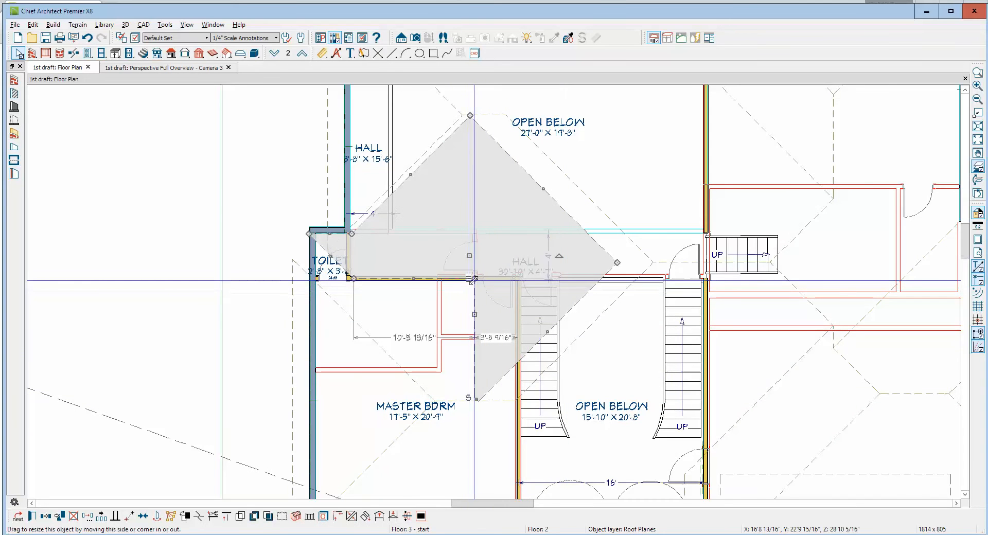
pyautogui.moveTo(474, 279); pyautogui.dragTo(311, 233)
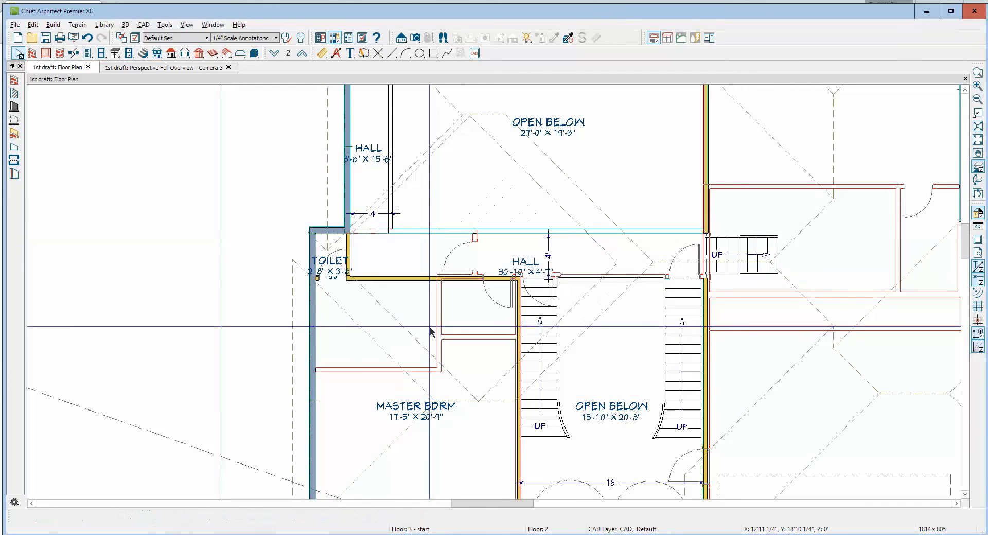
# Try to join the straightened diagonal edge with the roof plane along the master bedroom's exterior wall
pyautogui.rightClick(404, 324)
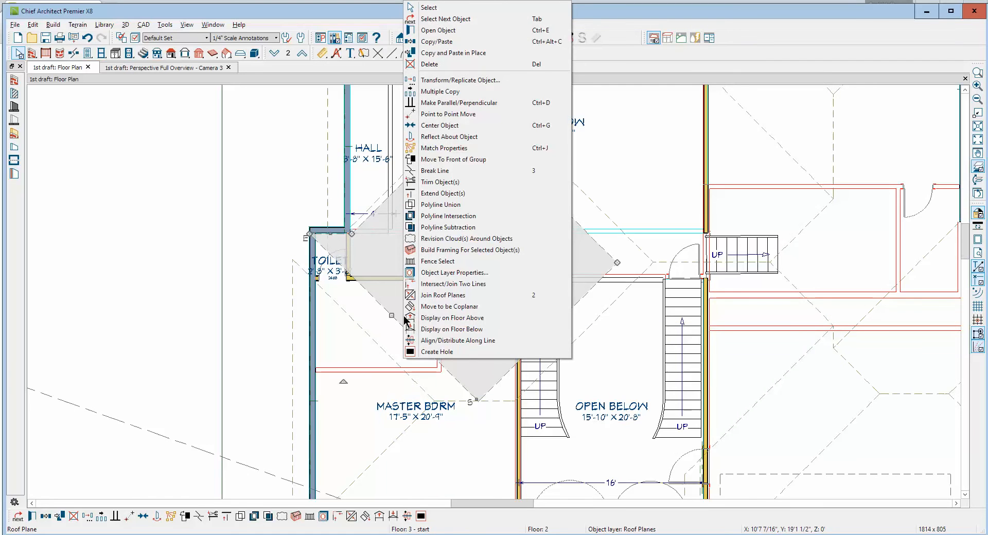
pyautogui.click(437, 295)
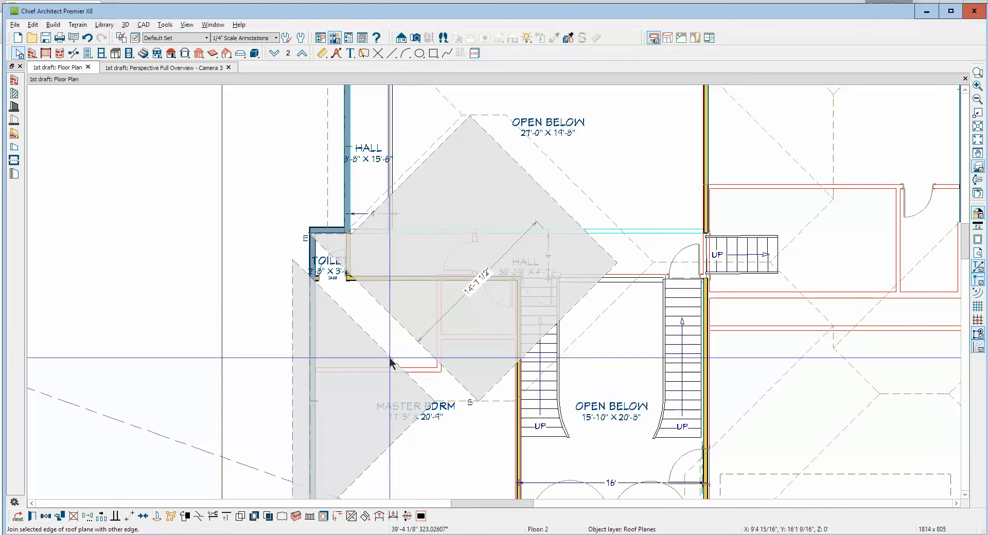
pyautogui.click(453, 362)
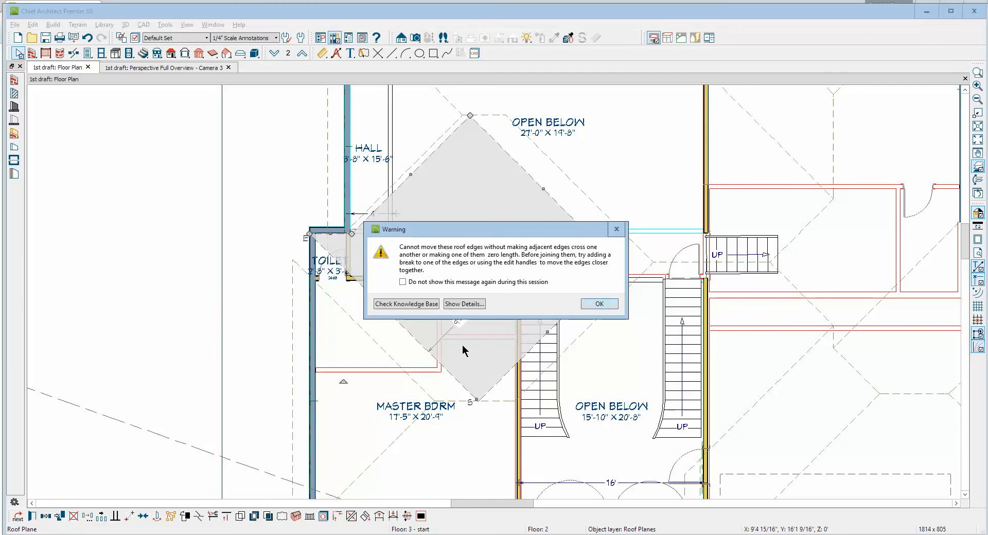
pyautogui.click(597, 304)
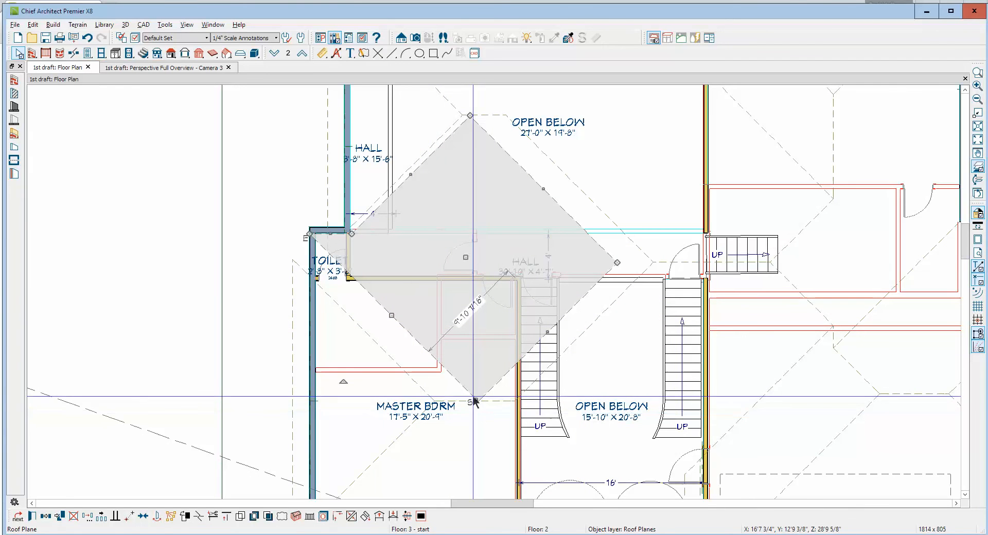
# Break the diagonal edge, move the new corner onto the adjoining roof corner in the master bedroom without changing pitch, and pull the neighbouring corner to the stair wall
pyautogui.click(198, 517)
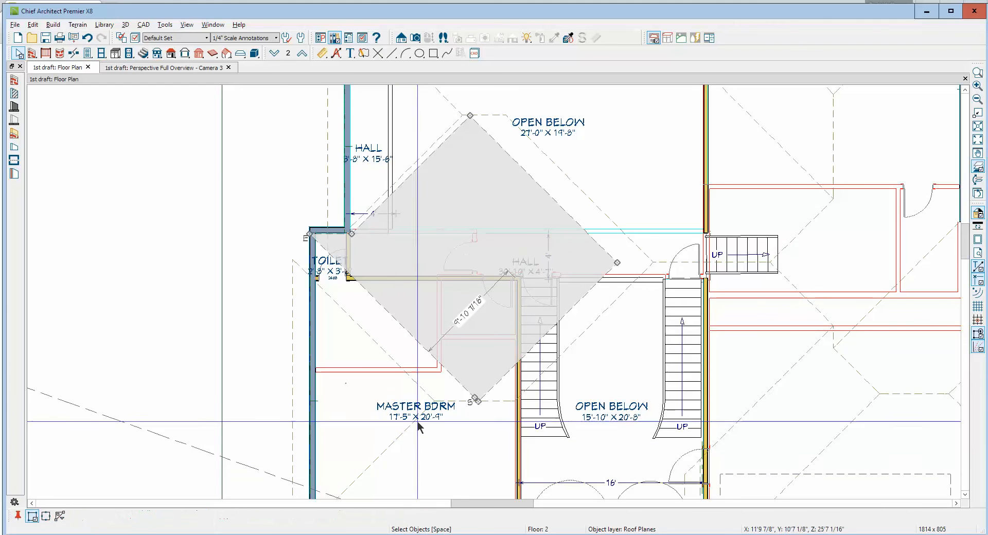
pyautogui.click(452, 377)
pyautogui.moveTo(452, 377); pyautogui.dragTo(435, 400)
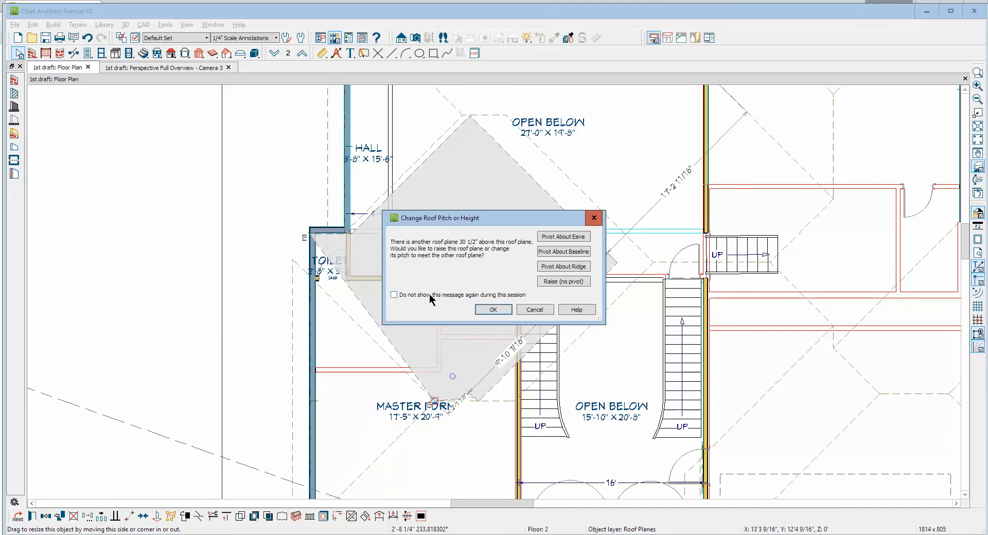
pyautogui.click(551, 311)
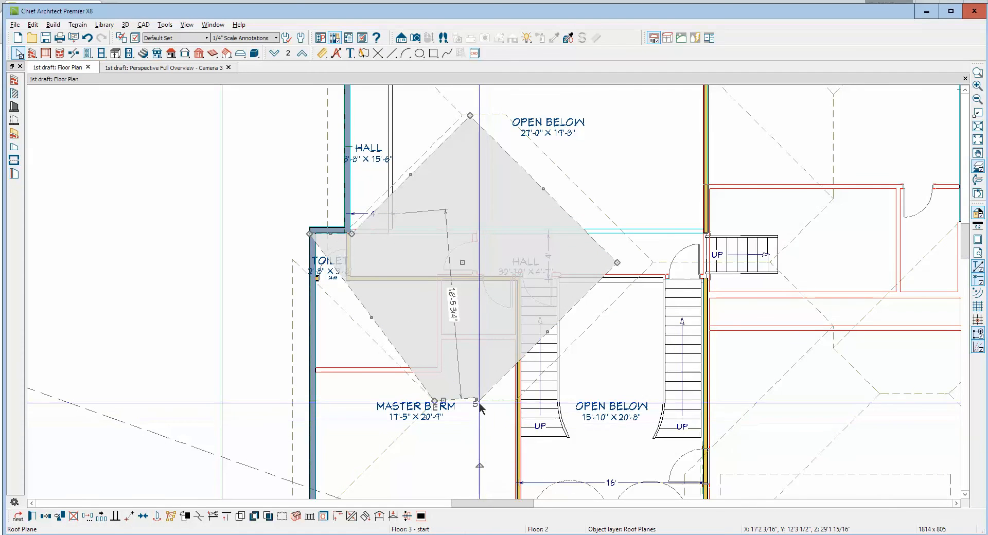
pyautogui.moveTo(478, 398); pyautogui.dragTo(514, 397)
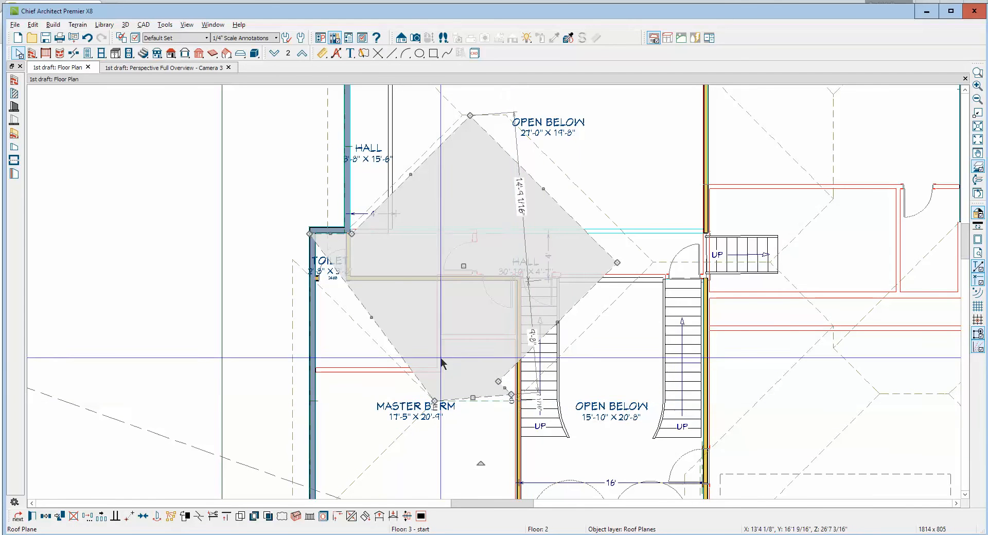
# Try to join the reshaped toilet-side edge of the hall roof plane with the master bedroom's exterior-wall roof plane
pyautogui.rightClick(393, 344)
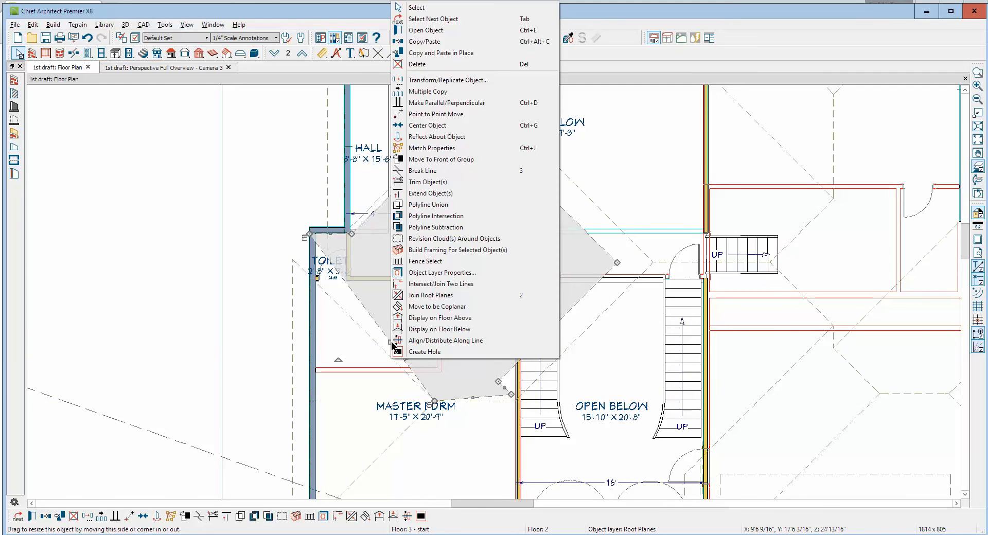
pyautogui.click(406, 296)
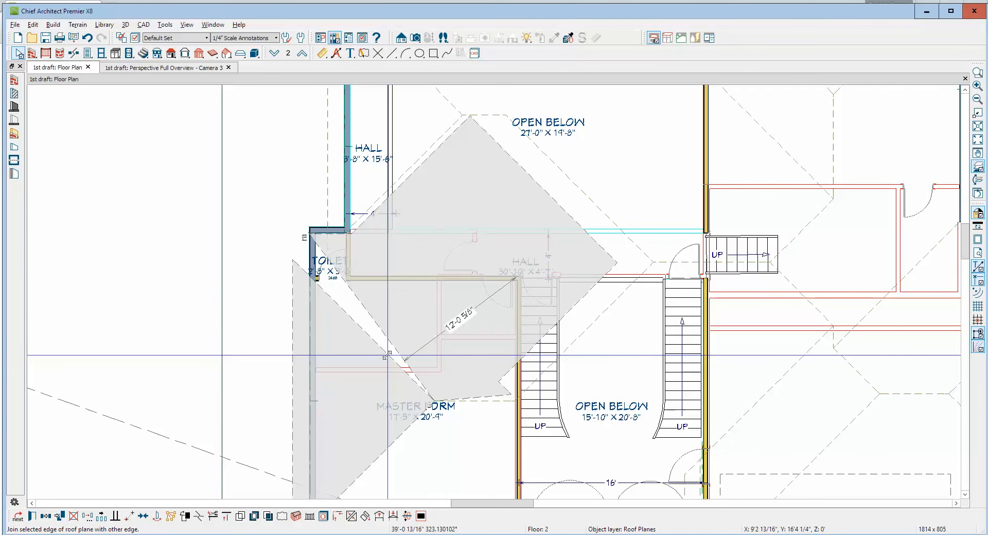
pyautogui.click(387, 355)
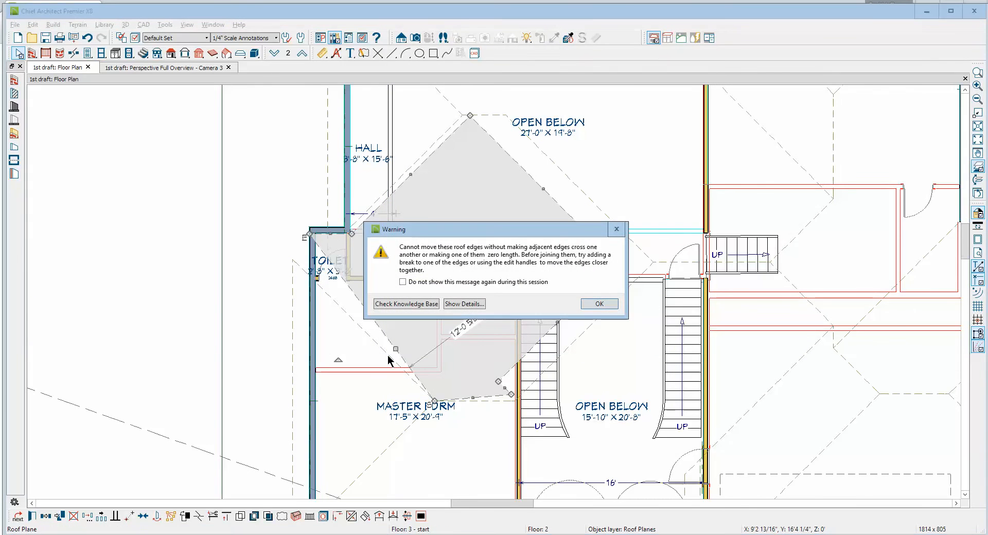
pyautogui.click(599, 304)
pyautogui.press('Escape')
# Remove the notch in the hall roof plane beside the stair wall by merging its inner corner into the corner over the hall
pyautogui.click(501, 380)
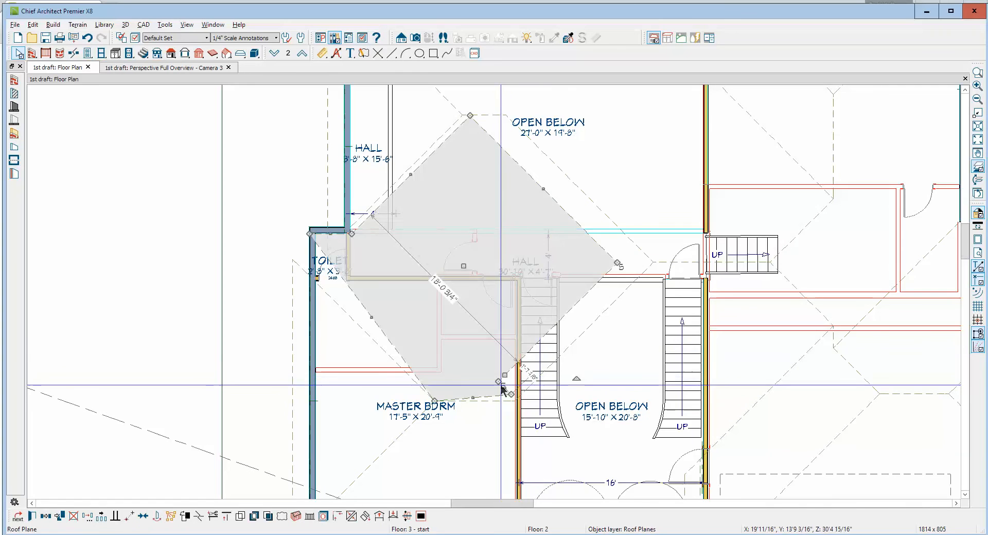
pyautogui.moveTo(501, 387); pyautogui.dragTo(621, 267)
pyautogui.press('Escape')
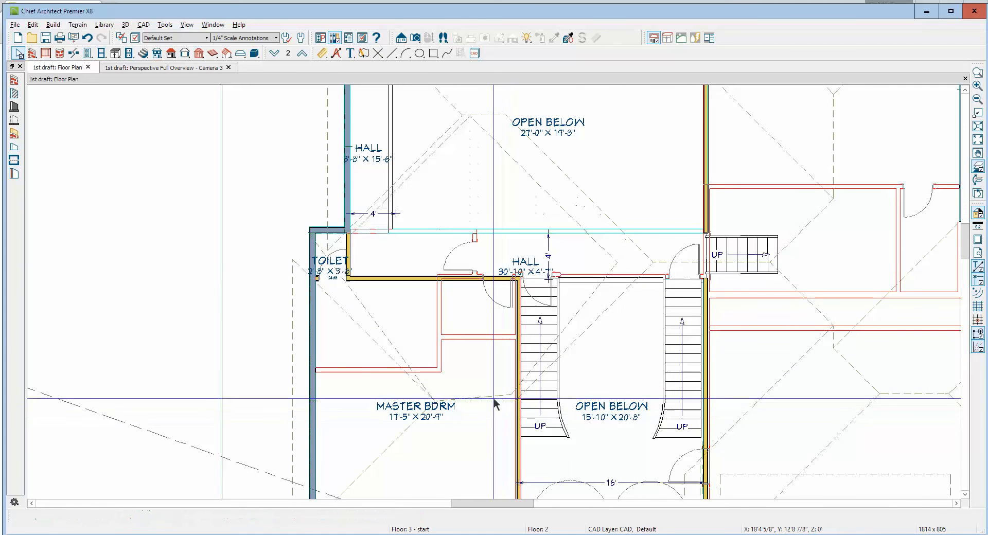
# Try to join the hall roof plane's short edge in the master bedroom with the large roof plane over the stairs
pyautogui.rightClick(493, 394)
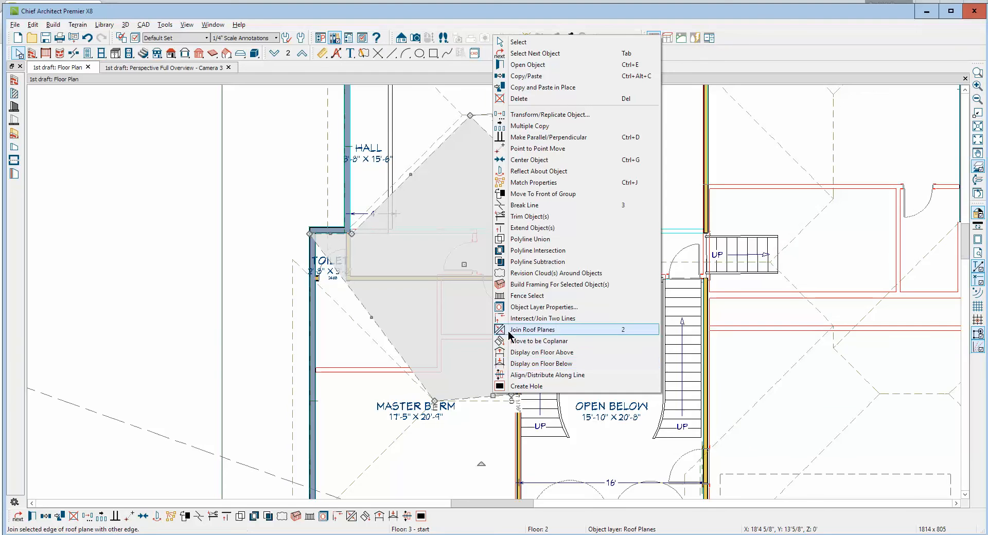
pyautogui.click(532, 329)
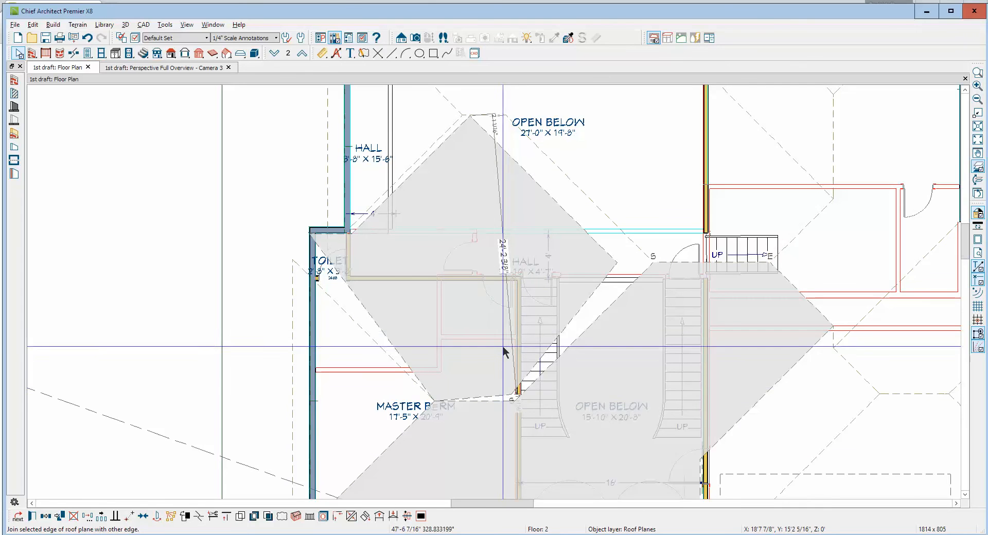
pyautogui.click(538, 440)
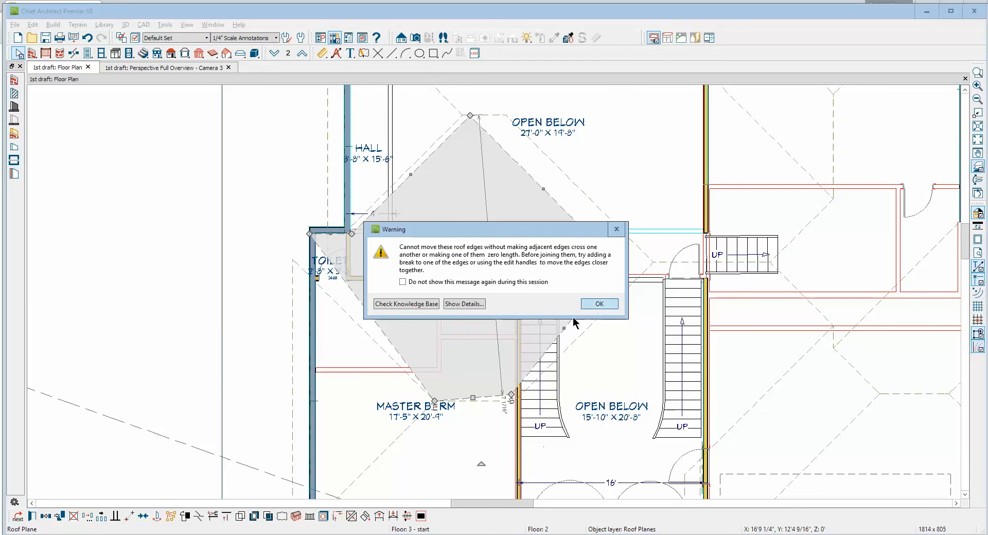
pyautogui.click(586, 306)
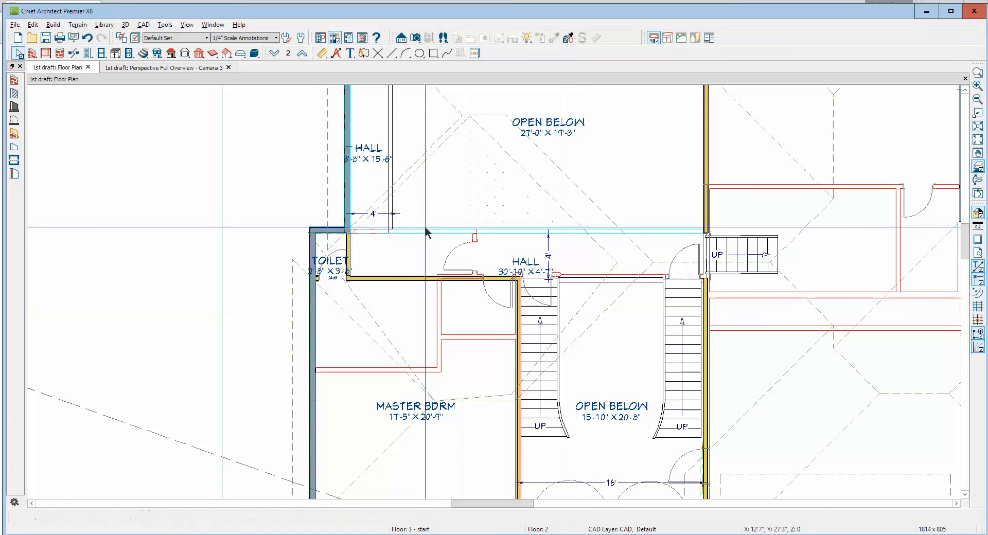
# Move the hall roof plane's toilet corner out to the exterior-wall roof plane's corner and merge the adjacent corner into the upper peak
pyautogui.click(381, 332)
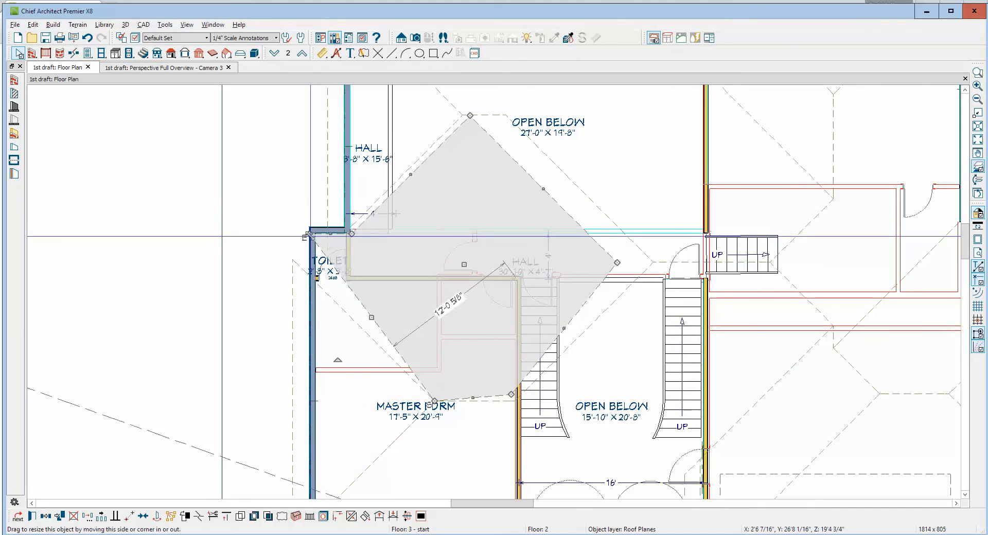
pyautogui.moveTo(308, 237); pyautogui.dragTo(293, 259)
pyautogui.moveTo(352, 234); pyautogui.dragTo(470, 117)
pyautogui.press('Escape')
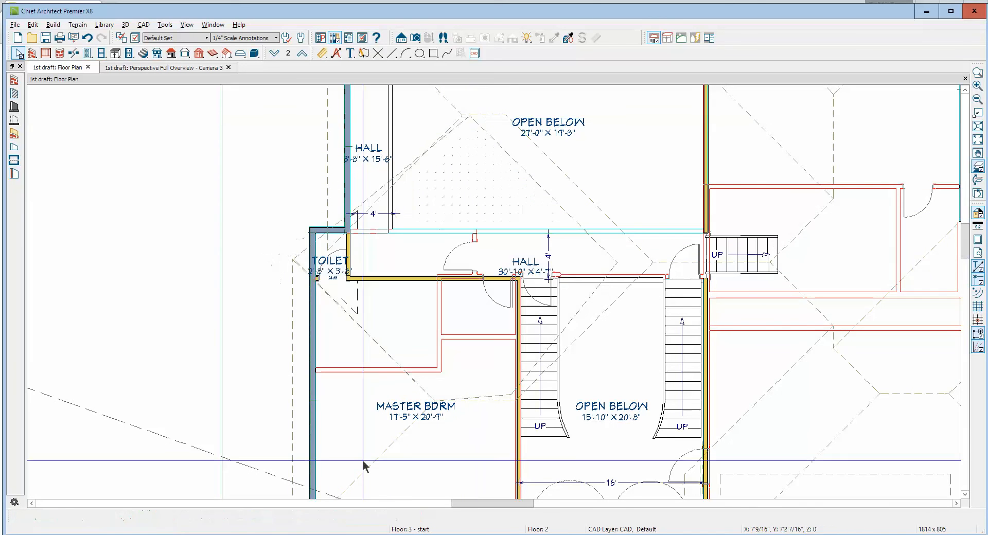
# Try to join the hall roof plane's realigned toilet-side edge with the roof plane along the bedroom's exterior wall
pyautogui.rightClick(371, 337)
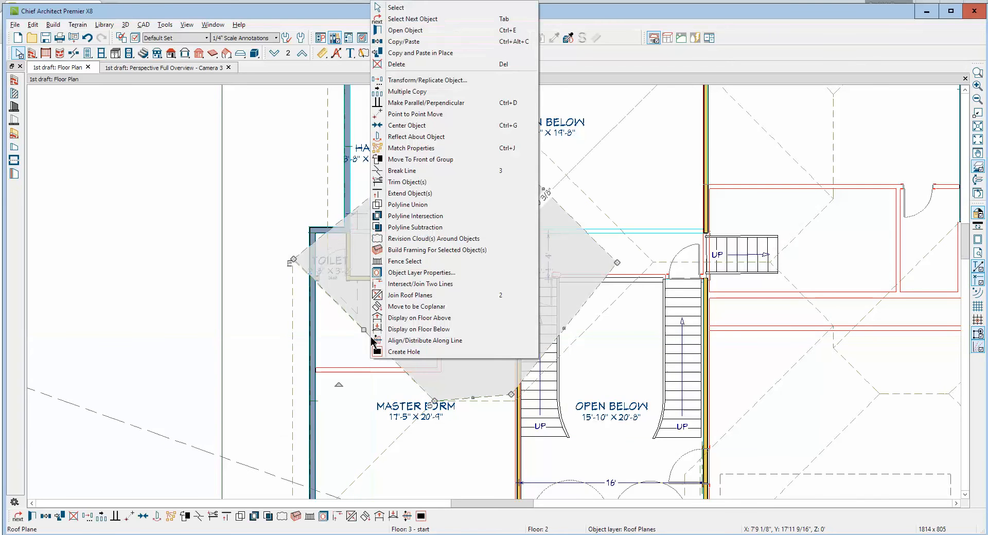
pyautogui.click(385, 306)
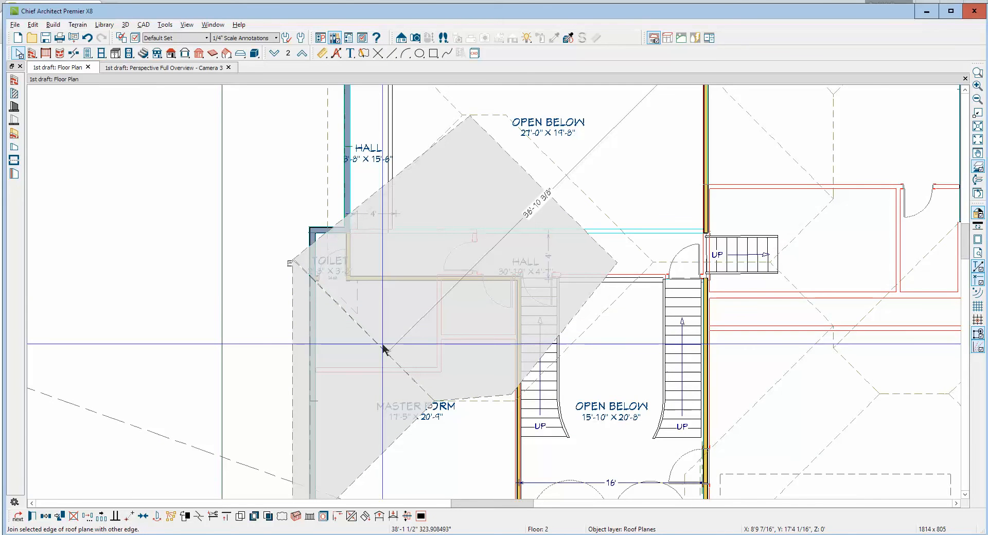
pyautogui.click(383, 349)
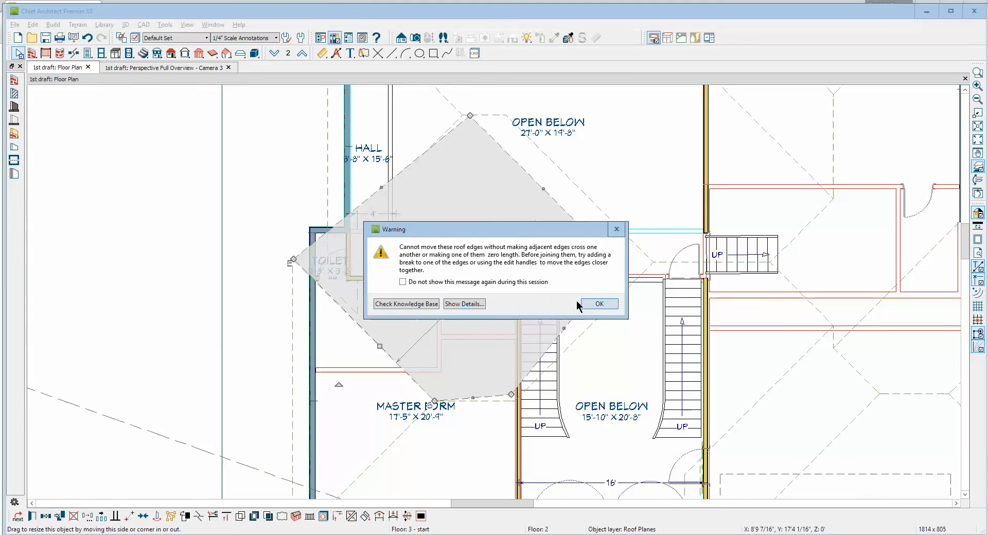
pyautogui.click(600, 308)
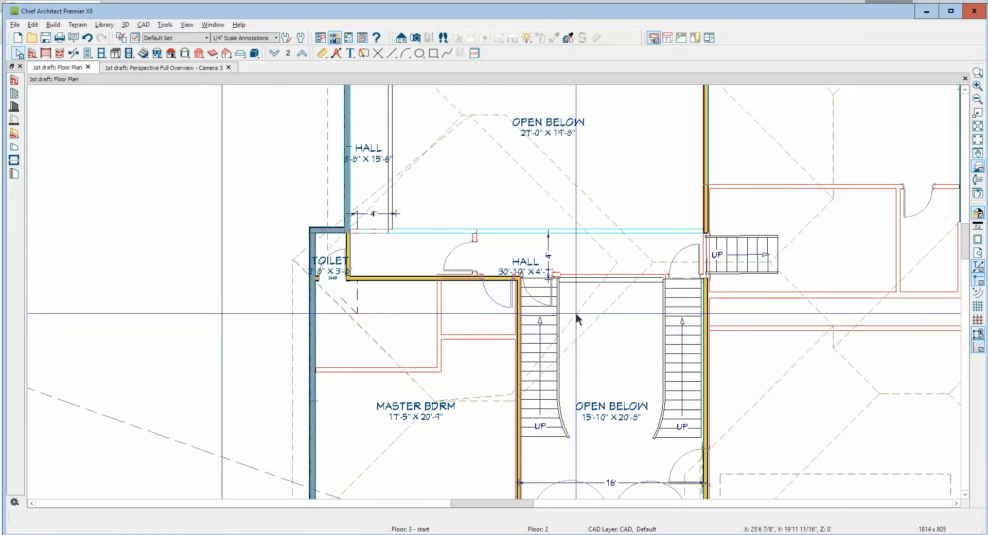
# Join the hall roof plane's edge over the staircase with the large roof plane above the stairs' open-below area
pyautogui.rightClick(575, 313)
pyautogui.click(596, 295)
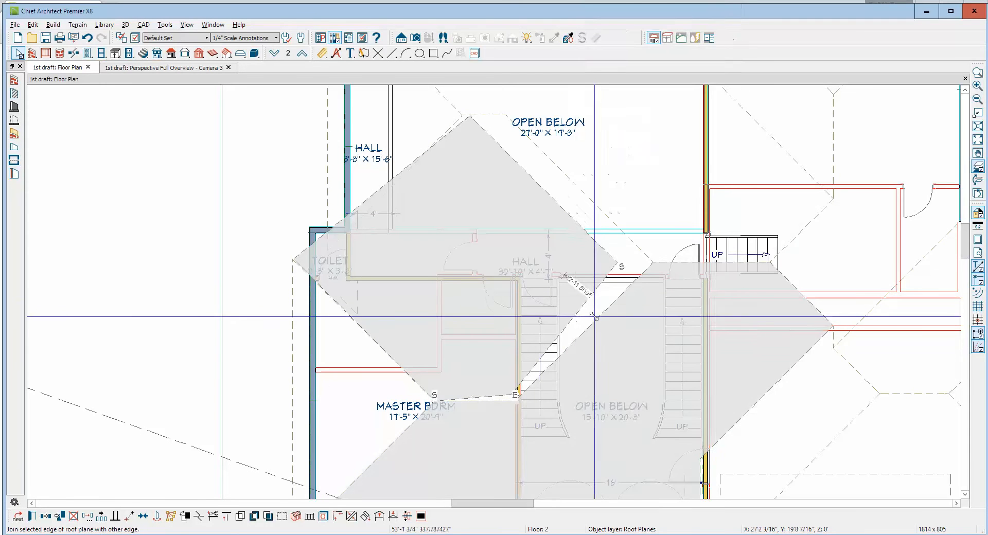
pyautogui.click(592, 321)
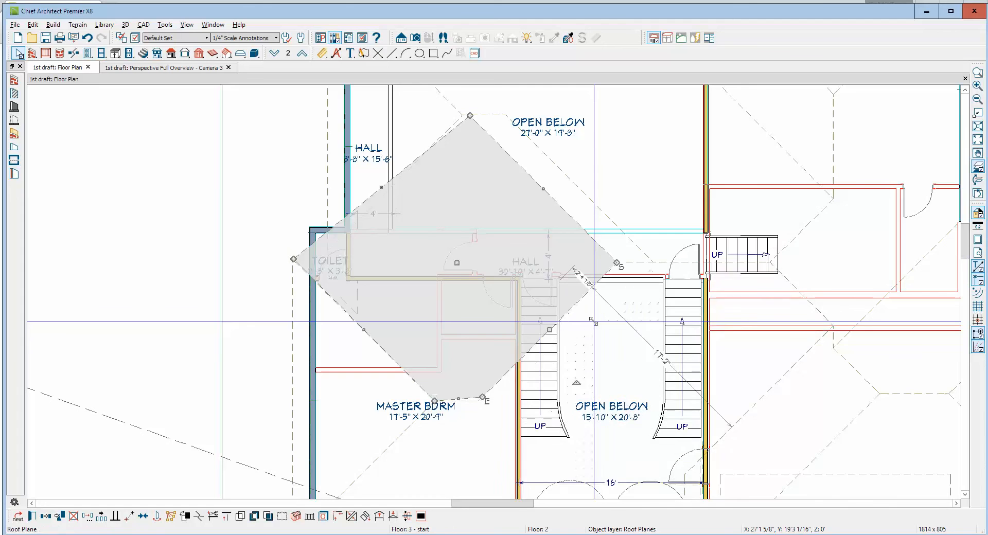
# Join the hall roof plane's short edge in the master bedroom with the adjacent short edge of the large roof plane over the stairs
pyautogui.press('Escape')
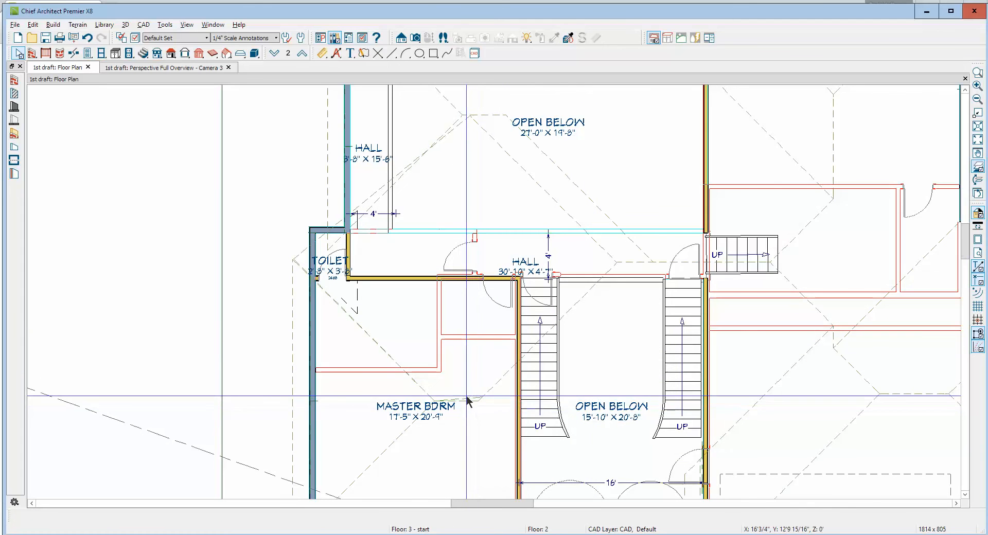
pyautogui.click(466, 397)
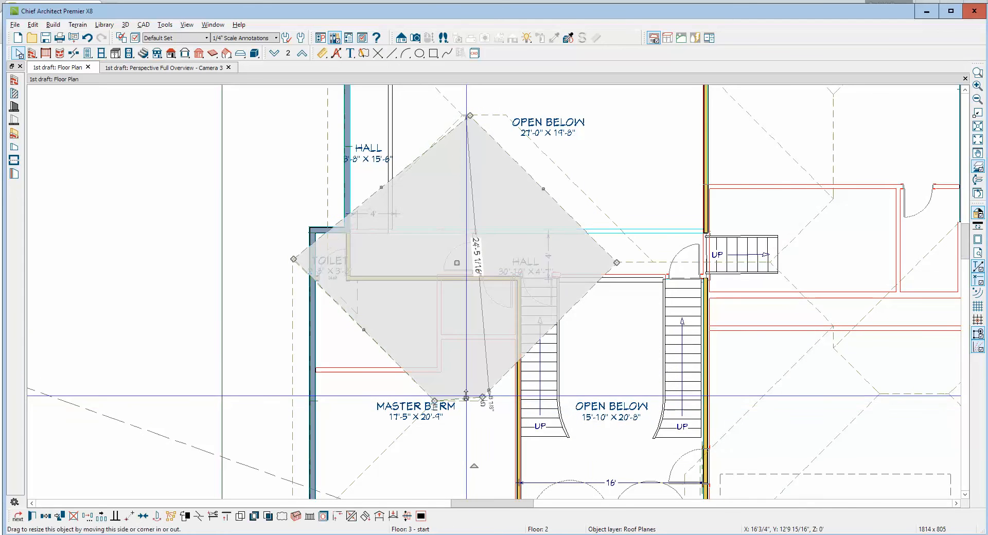
pyautogui.click(349, 517)
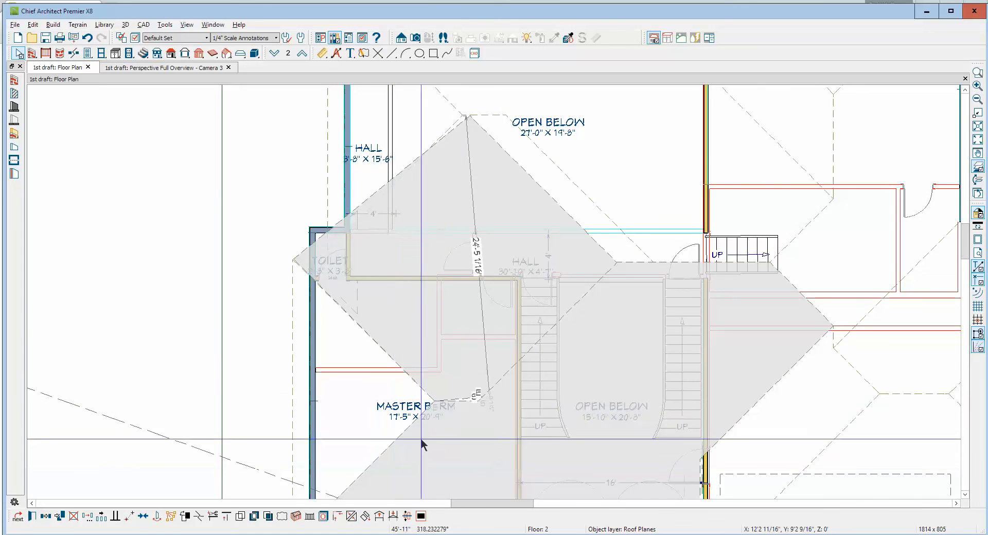
pyautogui.click(458, 401)
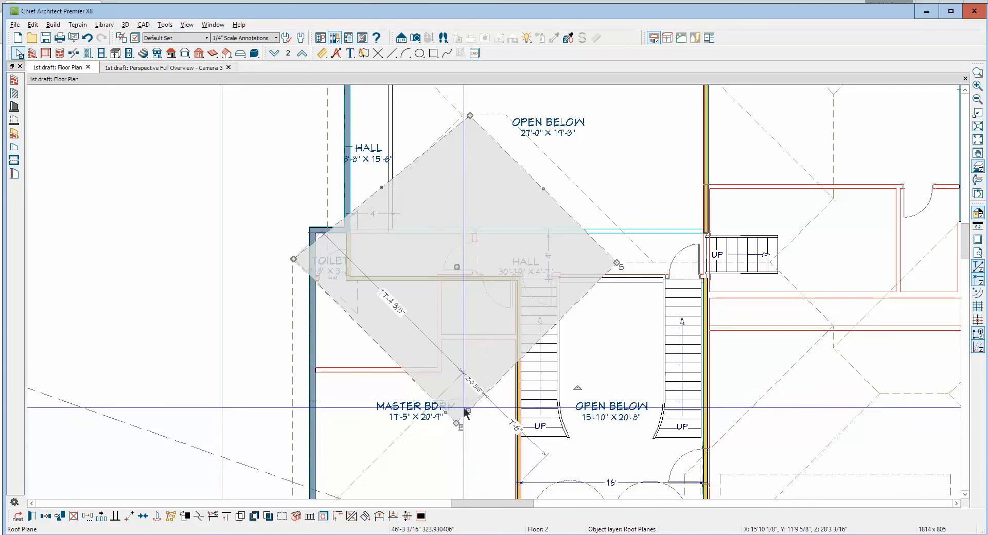
# Examine the gap at the toilet corner and the two roof planes beside it in the 3D overview, and close that view
pyautogui.hotkey('ctrl', 'Tab')
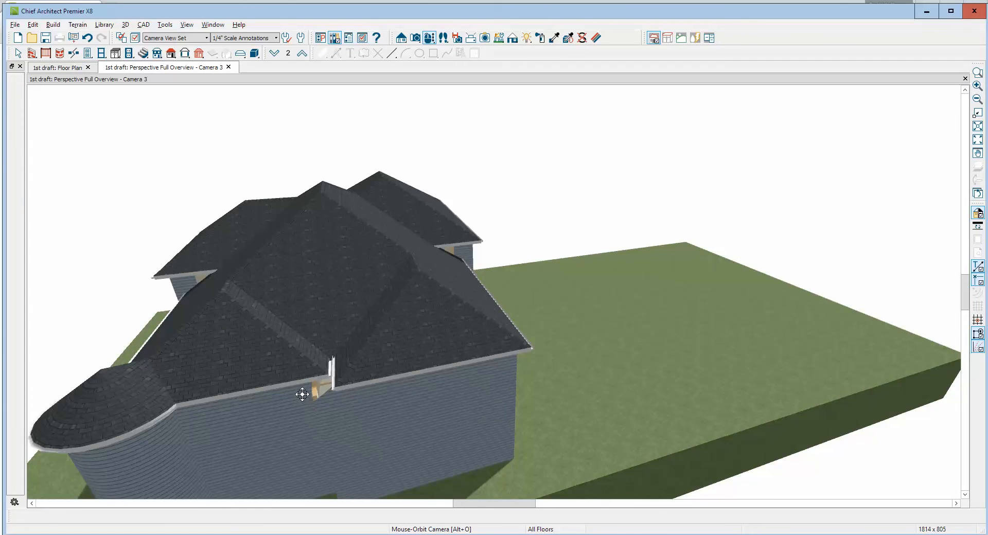
pyautogui.scroll(3, 303, 391)
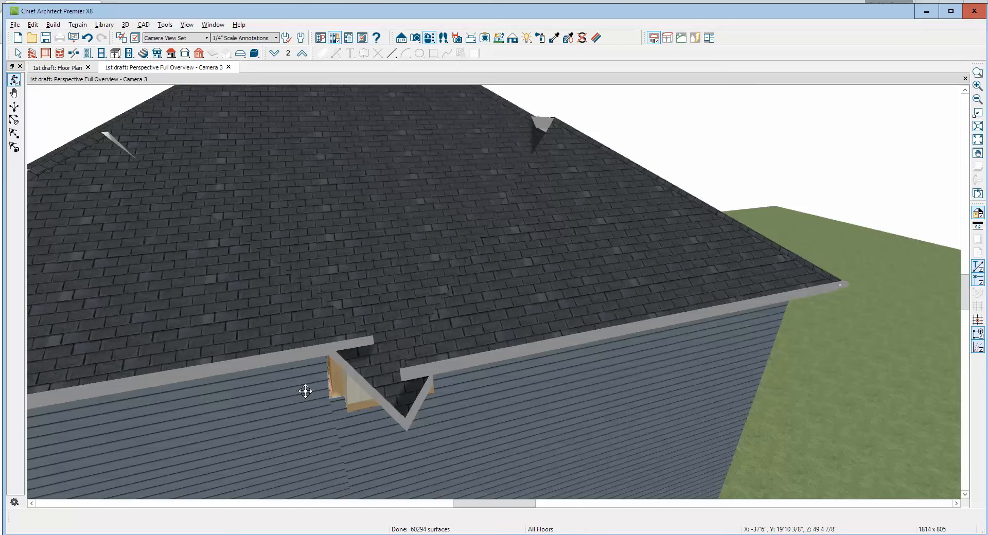
pyautogui.scroll(-3, 305, 391)
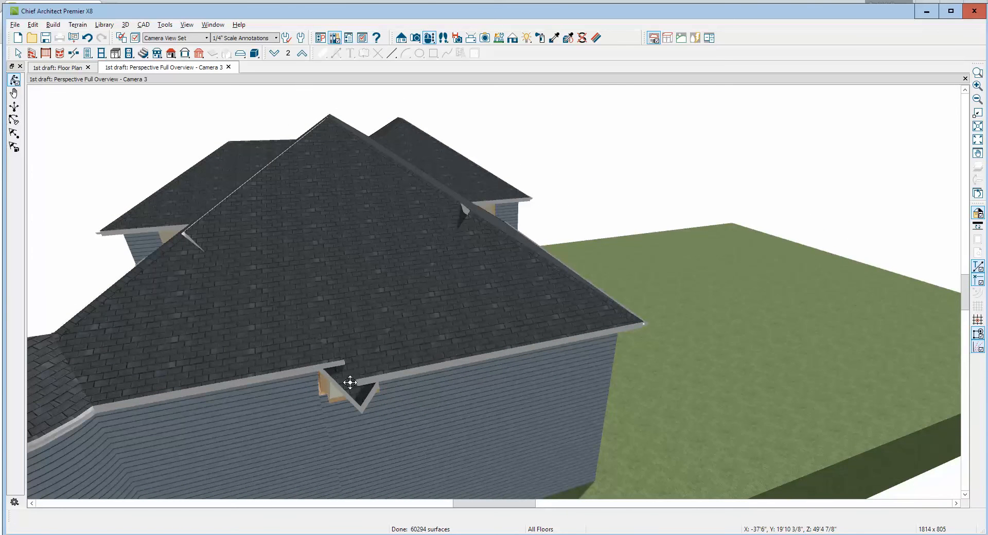
pyautogui.click(455, 362)
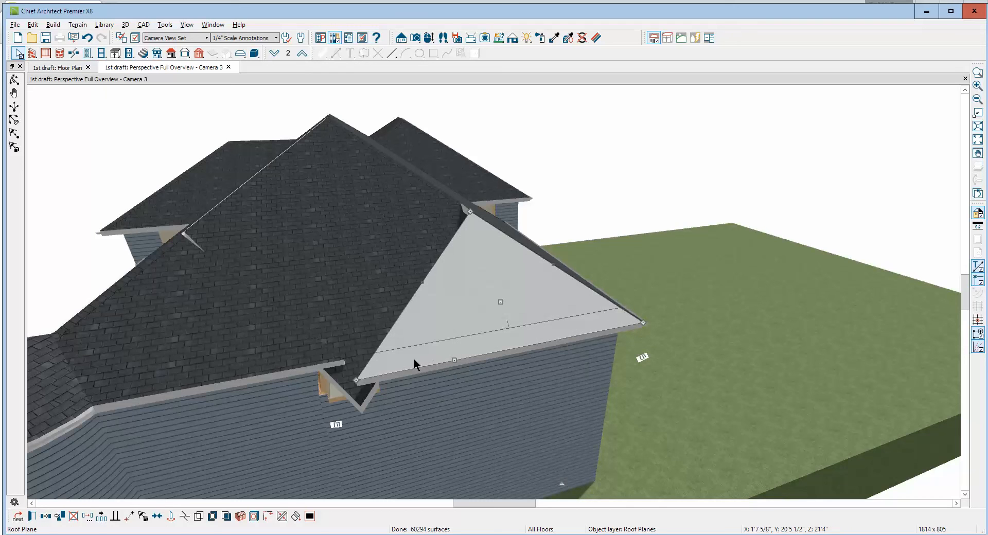
pyautogui.click(236, 372)
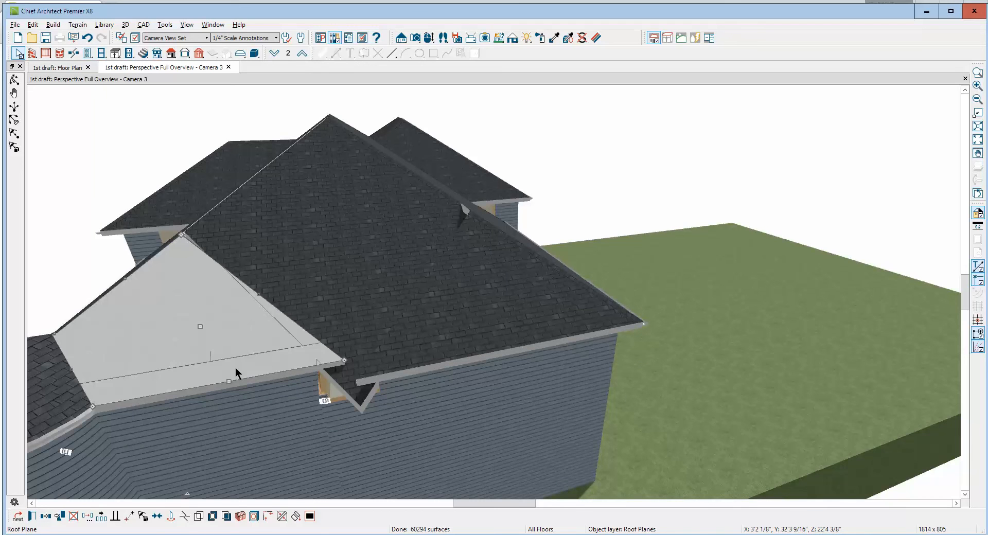
pyautogui.press('Escape')
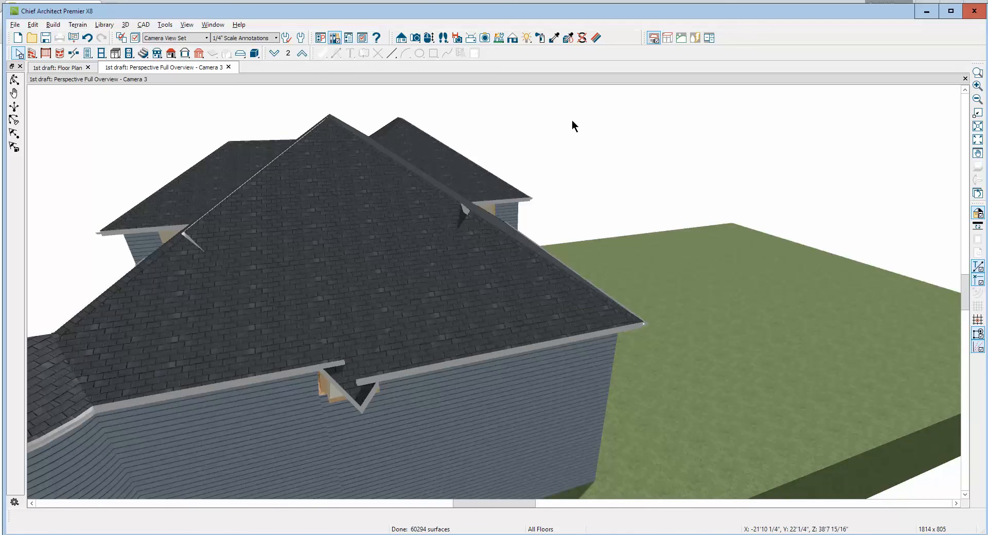
pyautogui.click(965, 79)
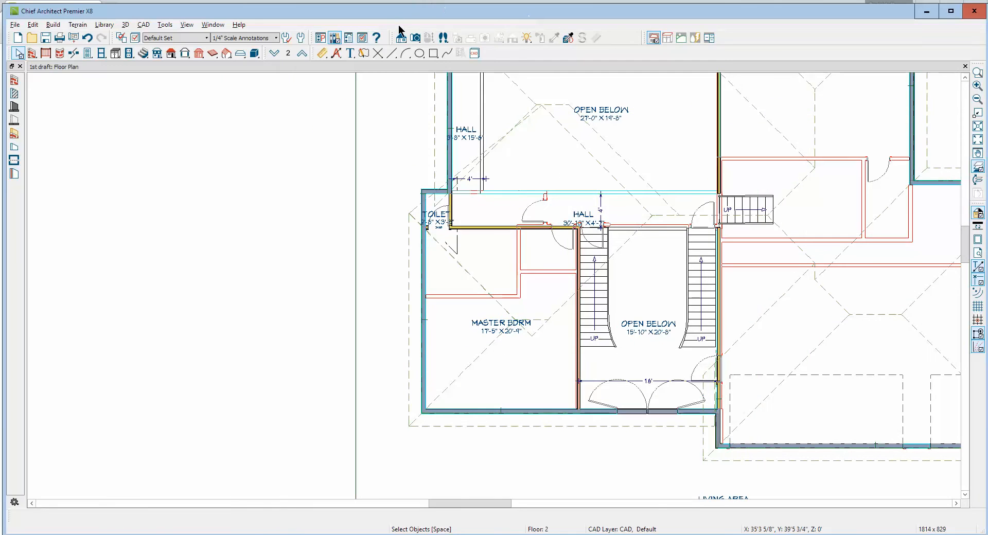
# Create a cross section/elevation view facing the exterior wall on the toilet side to inspect the roof gap
pyautogui.click(400, 37)
pyautogui.moveTo(280, 232); pyautogui.dragTo(592, 216)
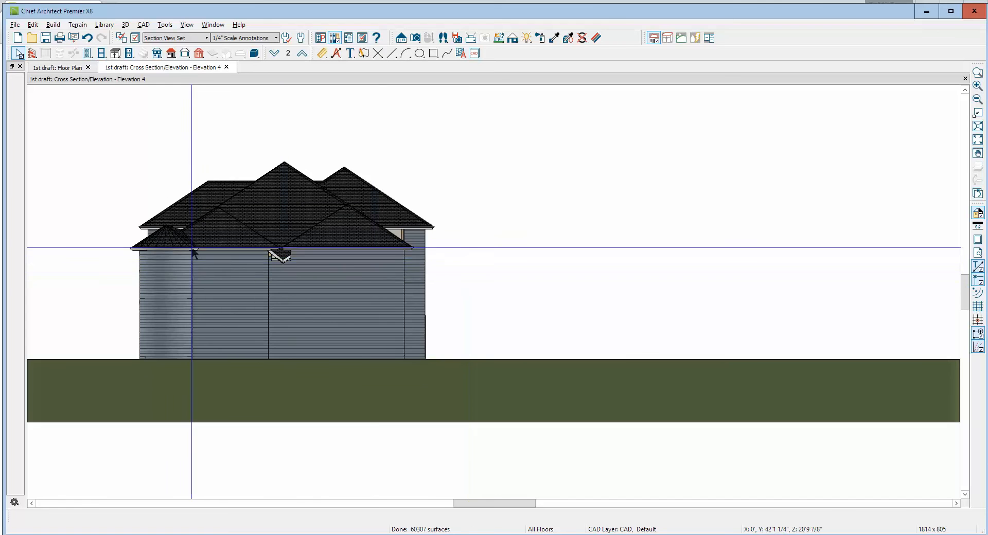
pyautogui.scroll(3, 215, 203)
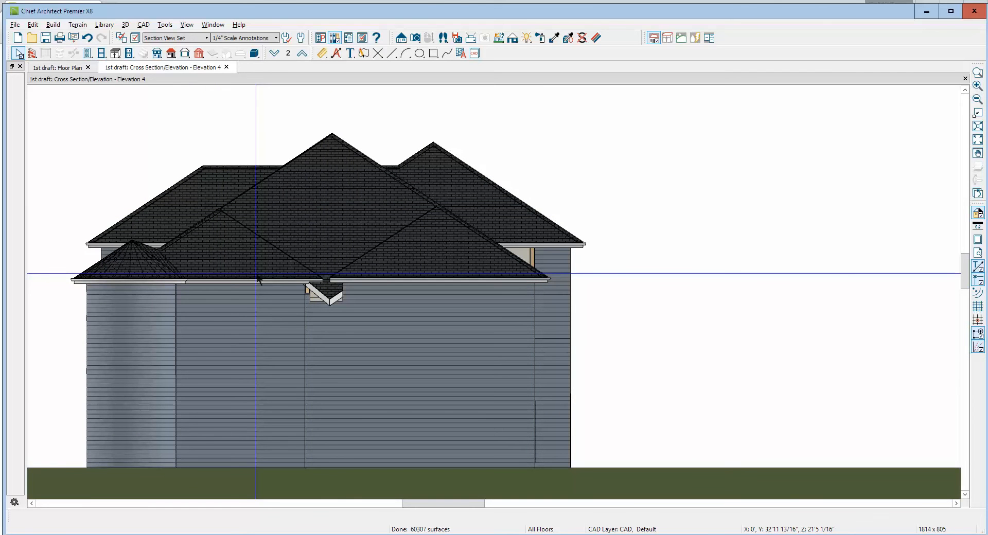
# Return to the floor plan and delete the roof plane spanning the hall, toilet and master bedroom
pyautogui.hotkey('ctrl', 'Tab')
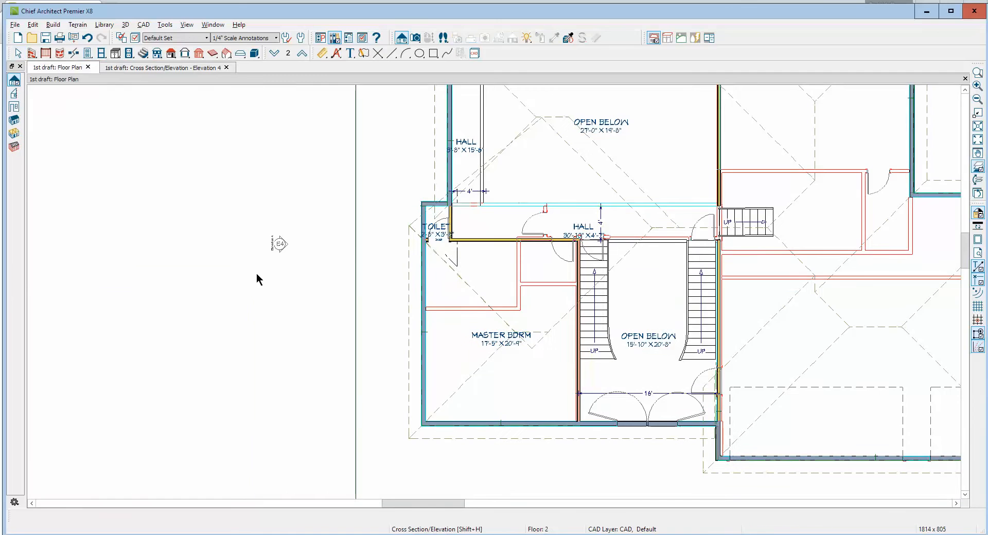
pyautogui.press('space')
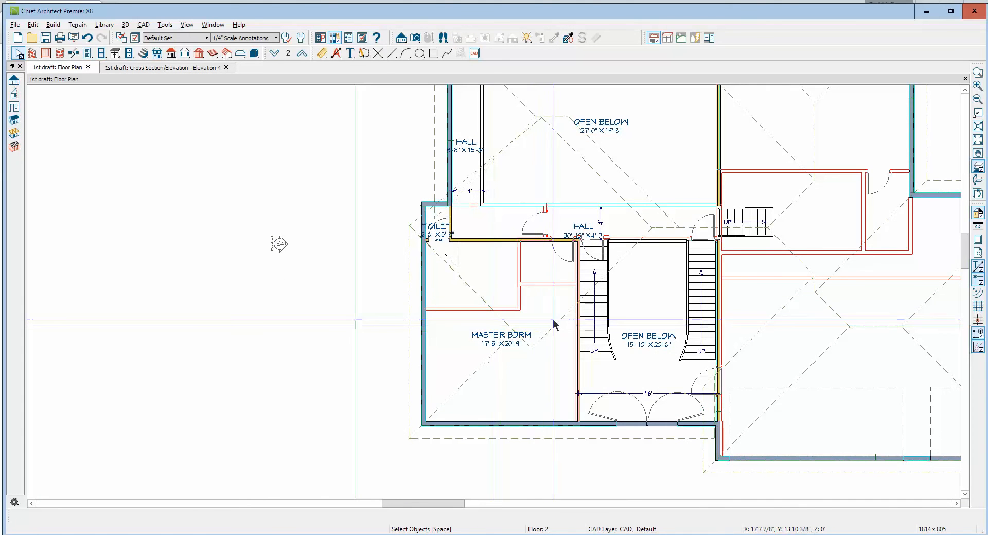
pyautogui.click(556, 325)
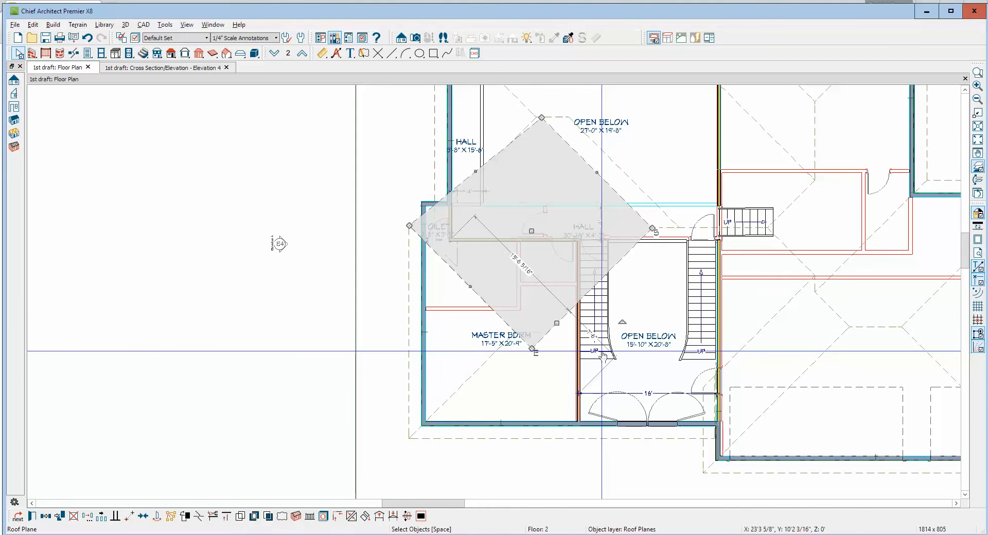
pyautogui.press('Escape')
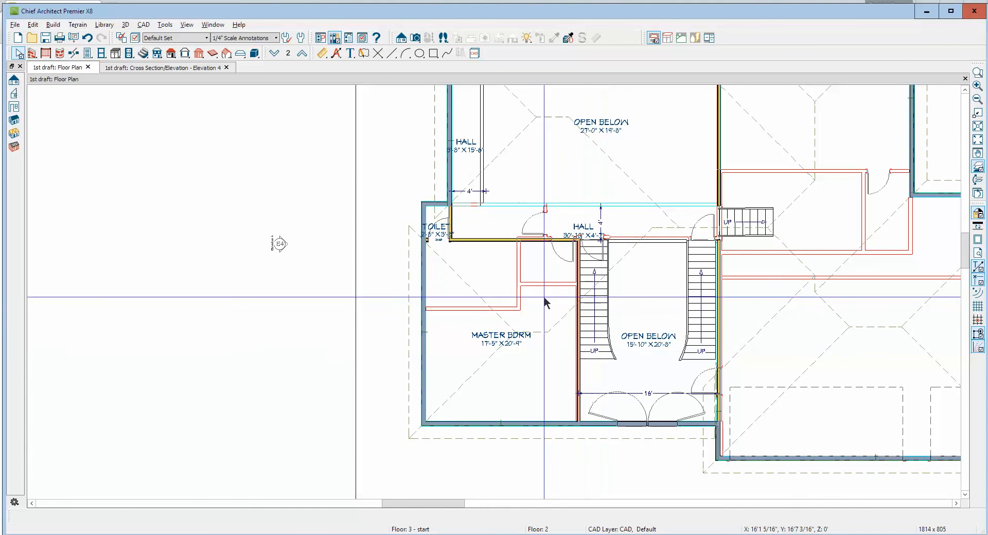
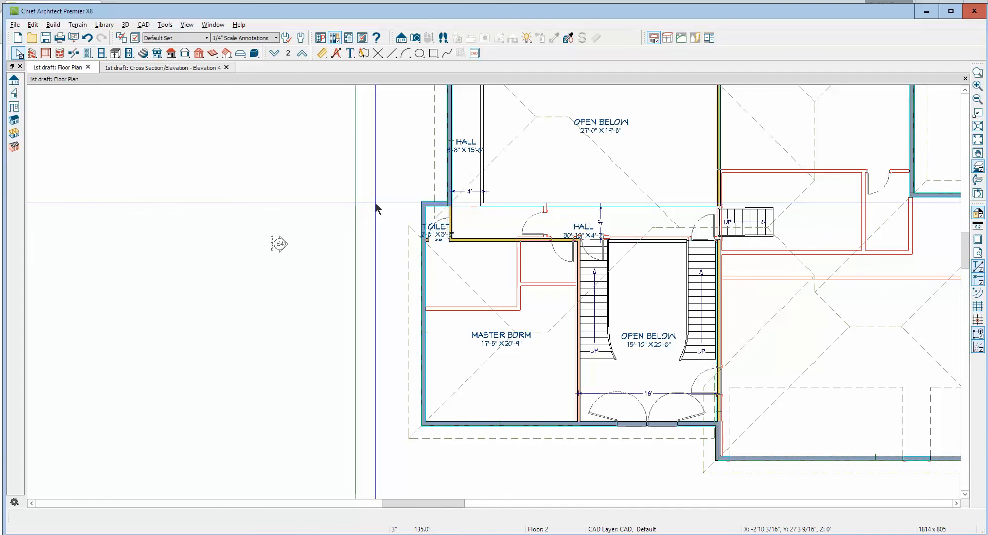
# Check the roof gap in the toilet-side elevation view, and turn off the reference floor display in the floor plan
pyautogui.hotkey('ctrl', 'Tab')
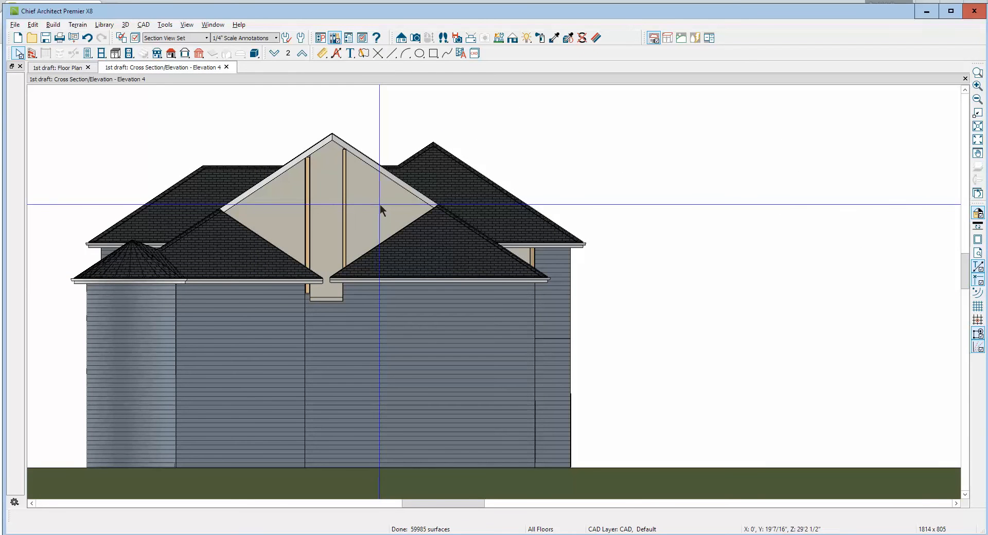
pyautogui.hotkey('ctrl', 'Tab')
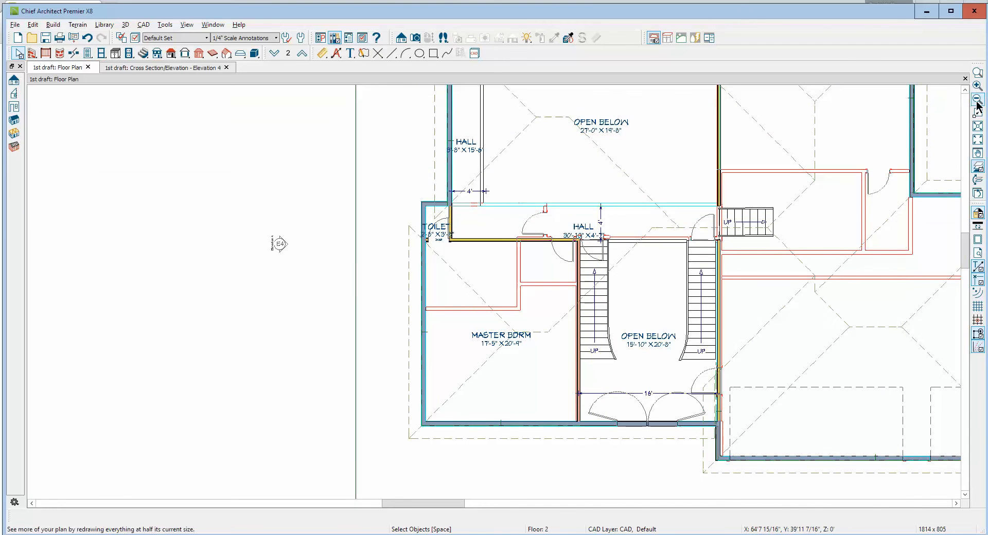
pyautogui.click(966, 89)
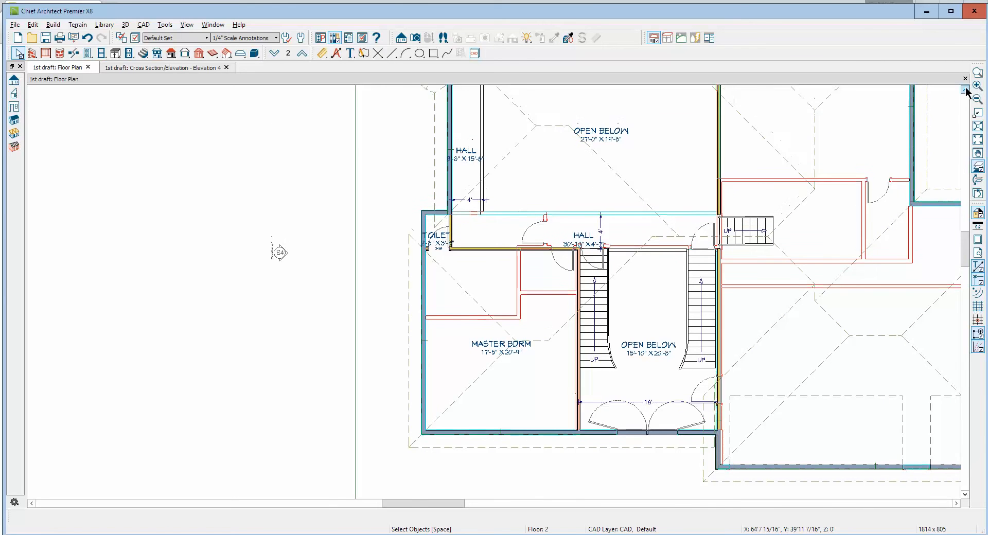
pyautogui.click(977, 170)
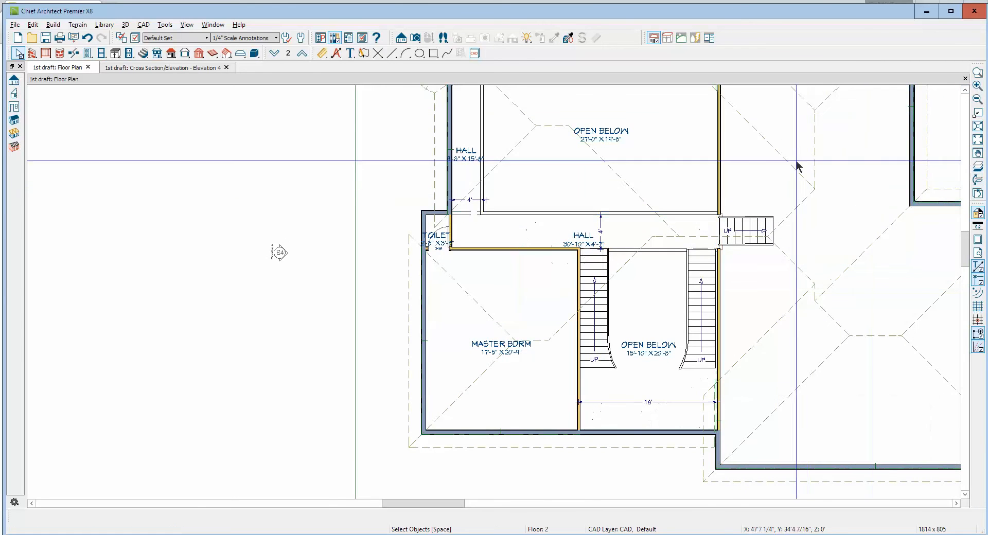
# Stretch the inner corner of the roof plane beside the yoga room diagonally to the main hall, and align the adjacent plane's ridge corner with it
pyautogui.click(965, 90)
pyautogui.click(965, 90)
pyautogui.click(965, 90)
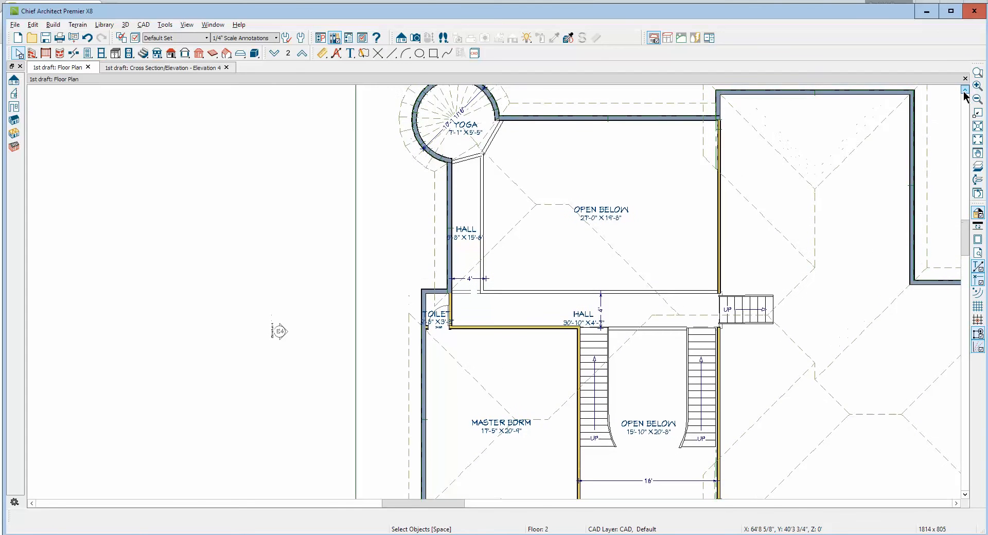
pyautogui.click(517, 223)
pyautogui.moveTo(535, 205); pyautogui.dragTo(651, 299)
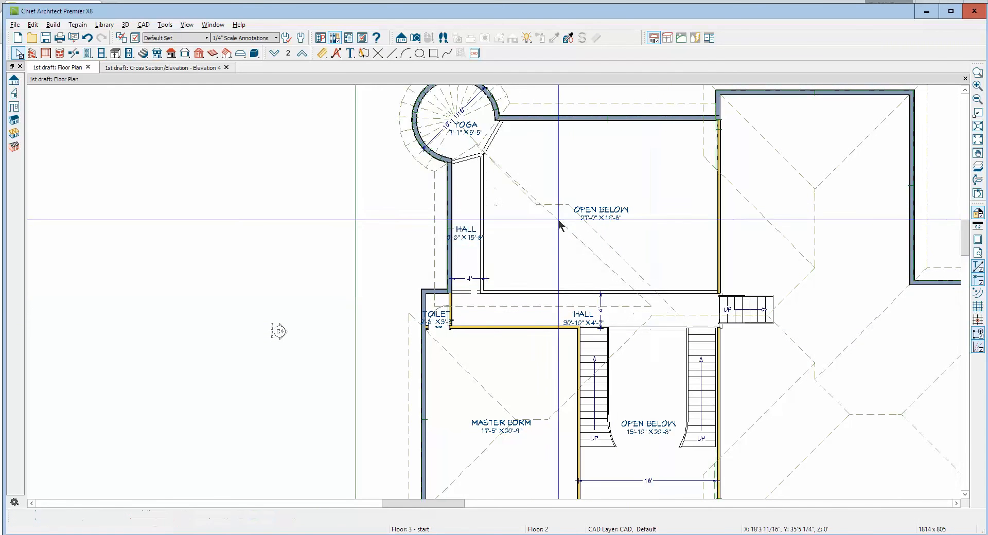
pyautogui.click(579, 213)
pyautogui.moveTo(569, 204); pyautogui.dragTo(536, 204)
# Join the diagonal edge of the roof plane over the narrow hall with the facing edge of the large plane over the open-below area
pyautogui.rightClick(608, 276)
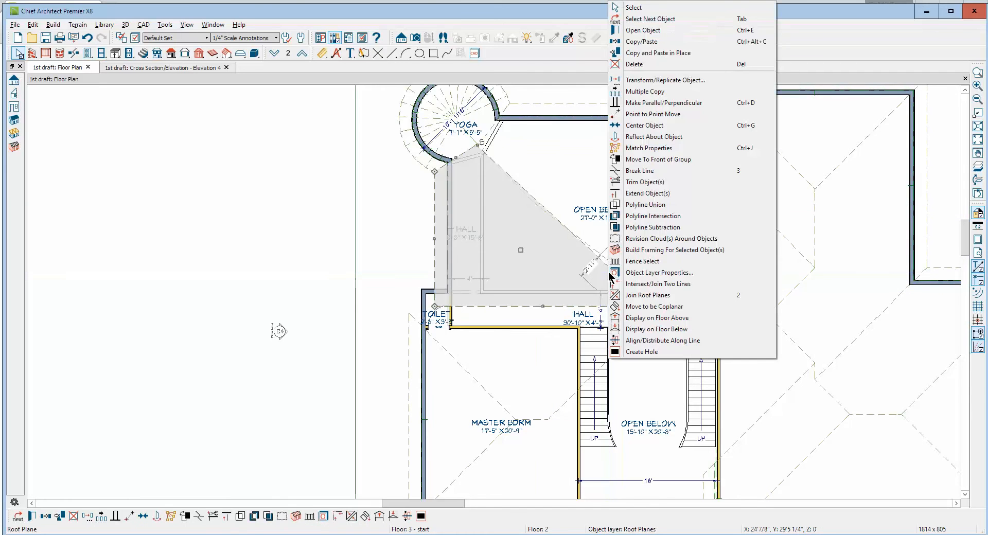
pyautogui.click(646, 295)
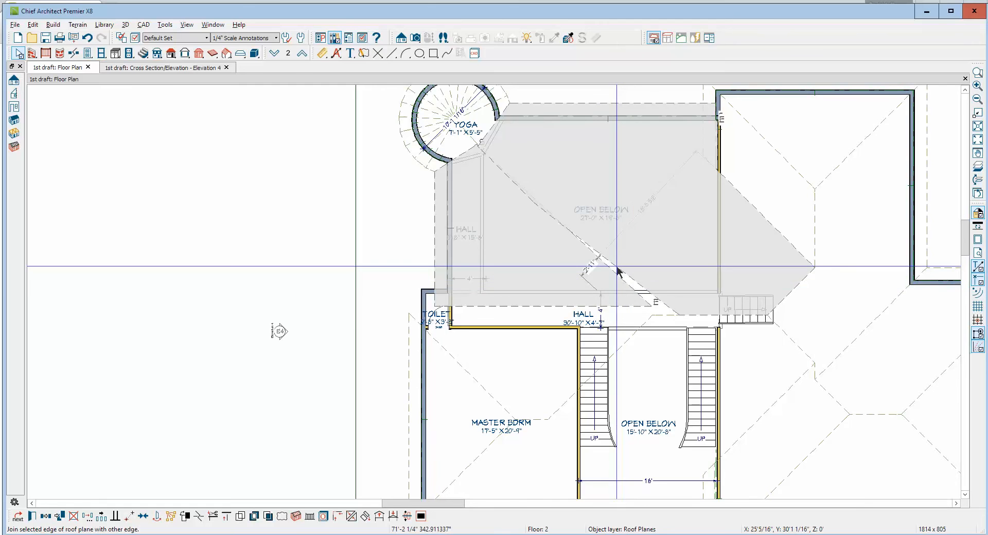
pyautogui.click(618, 268)
pyautogui.press('Escape')
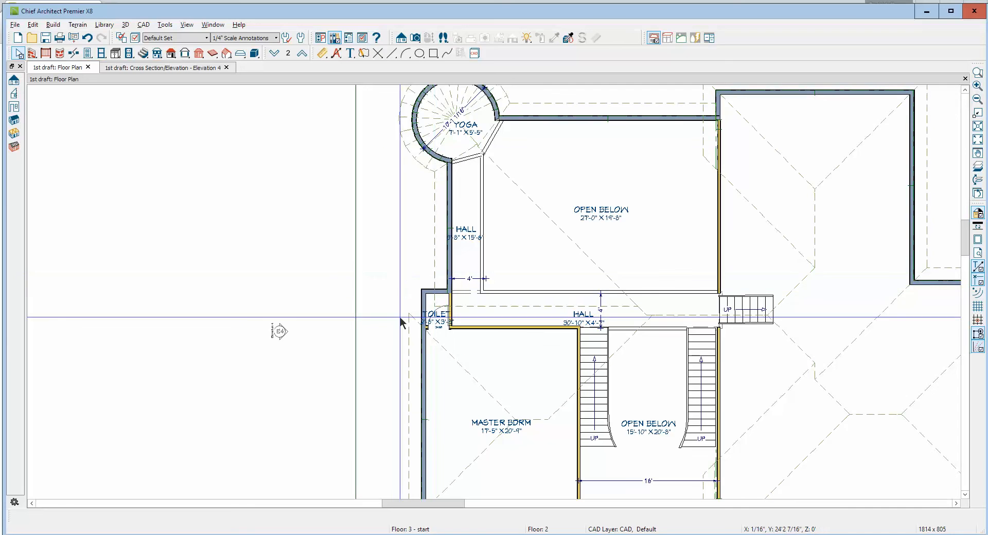
# Draw a new manual roof plane with its baseline along the toilet's short exterior wall, sloping up toward the master bedroom
pyautogui.scroll(3, 434, 332)
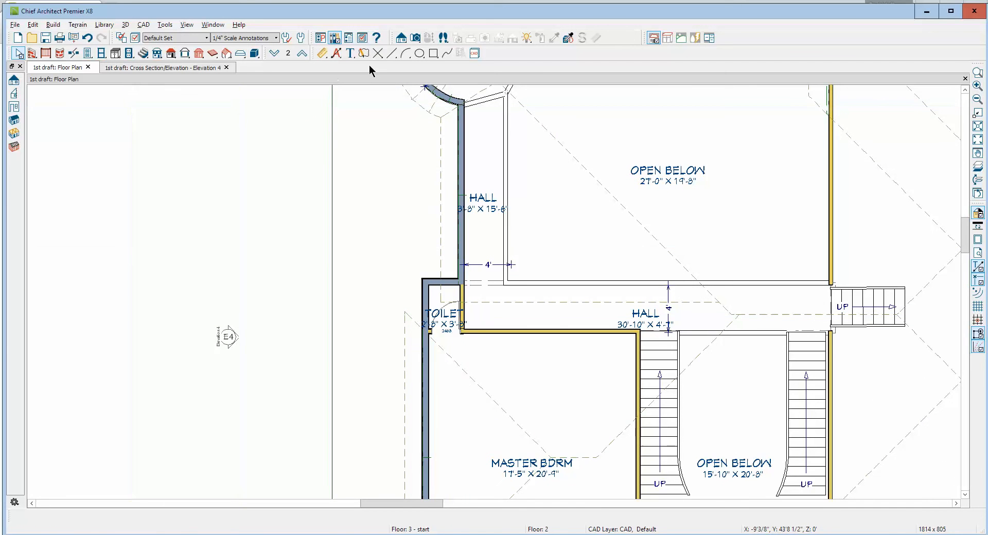
pyautogui.click(169, 54)
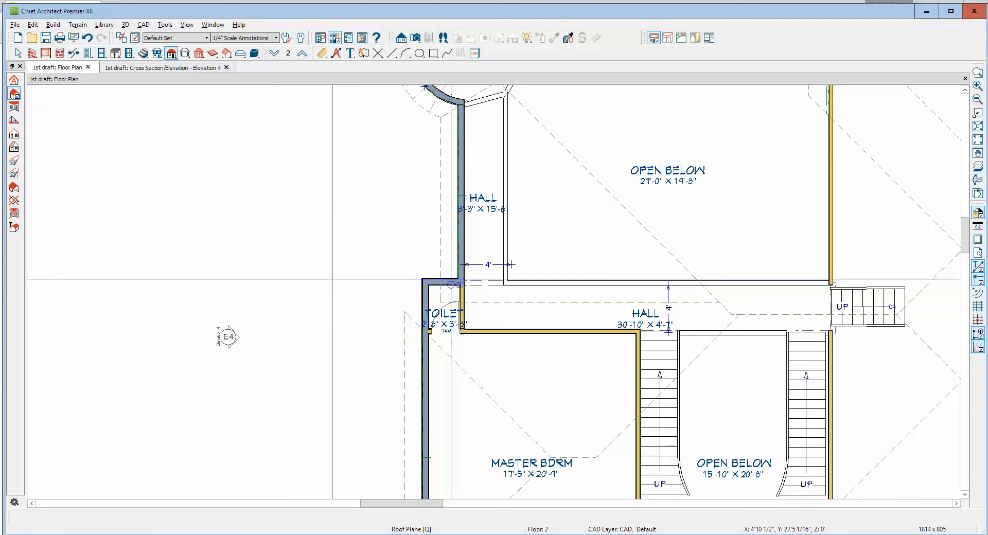
pyautogui.moveTo(444, 284)
pyautogui.mouseDown()
pyautogui.moveTo(427, 284)
pyautogui.moveTo(441, 324)
pyautogui.moveTo(440, 374)
pyautogui.moveTo(440, 345)
pyautogui.mouseUp()
pyautogui.click(513, 299)
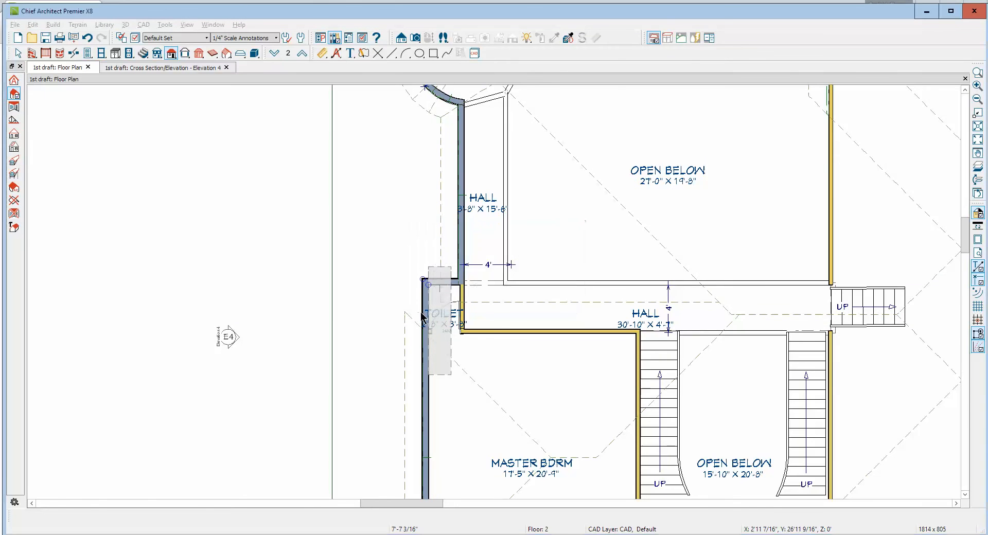
# Move the new toilet roof plane point to point so its baseline lies on the exterior face of the toilet's short wall
pyautogui.scroll(3, 431, 279)
pyautogui.scroll(2, 433, 279)
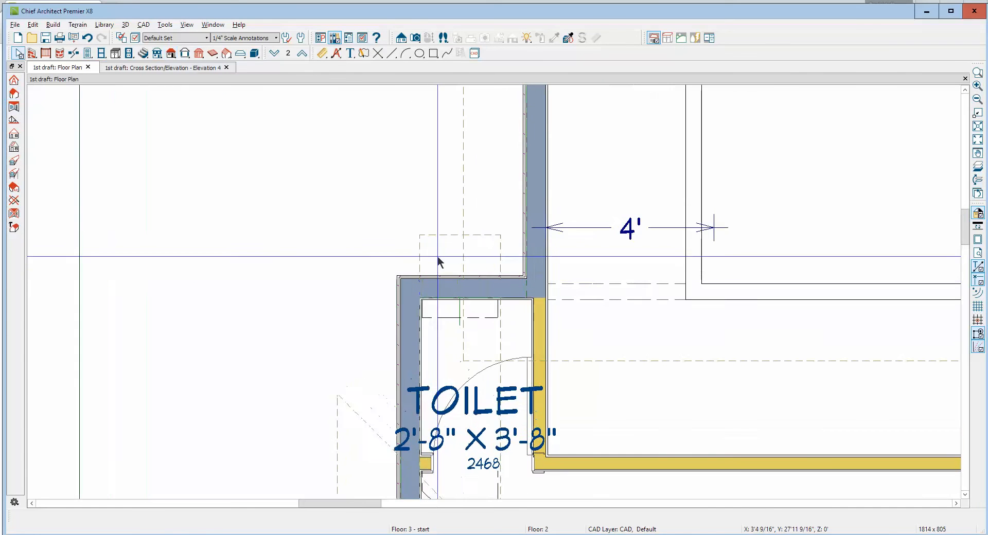
pyautogui.click(437, 236)
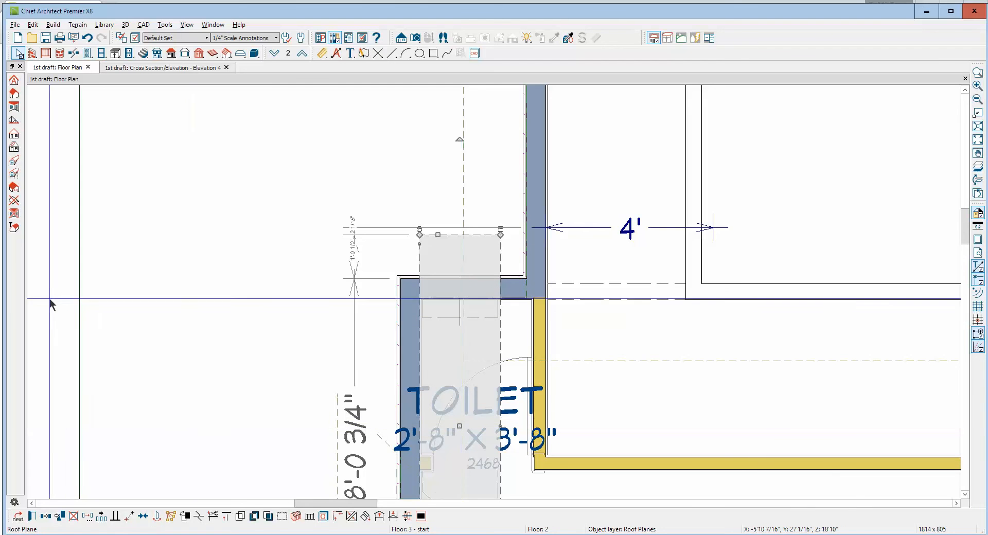
pyautogui.scroll(1, 85, 493)
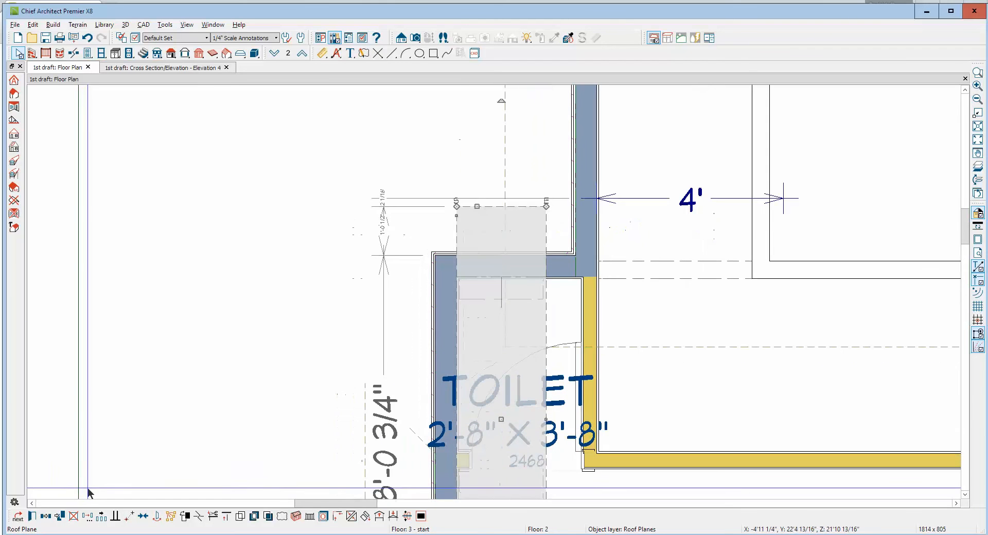
pyautogui.click(129, 517)
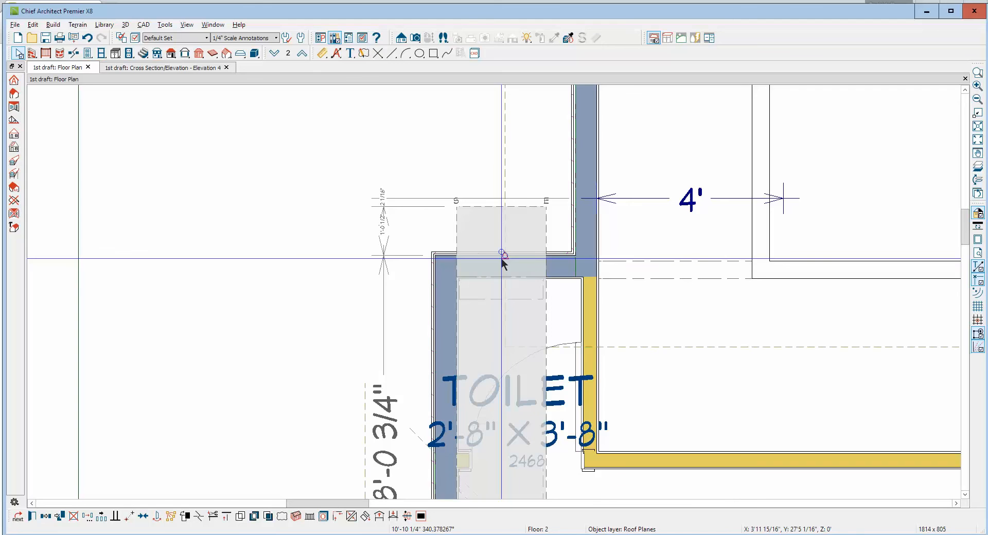
pyautogui.scroll(-3, 528, 229)
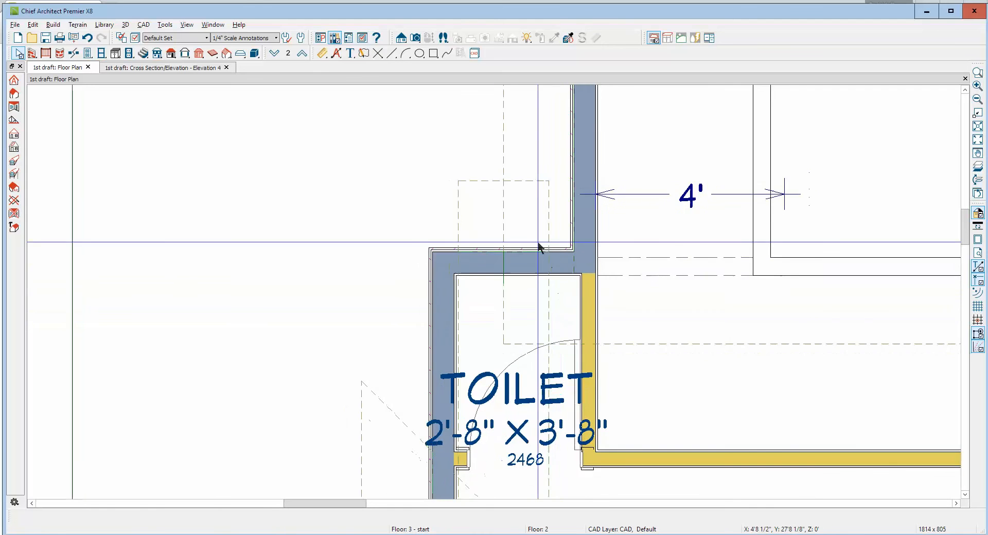
# Reshape the new toilet roof plane by pulling its two upper corners out over the master bedroom so the plane slants inward
pyautogui.scroll(-2, 528, 229)
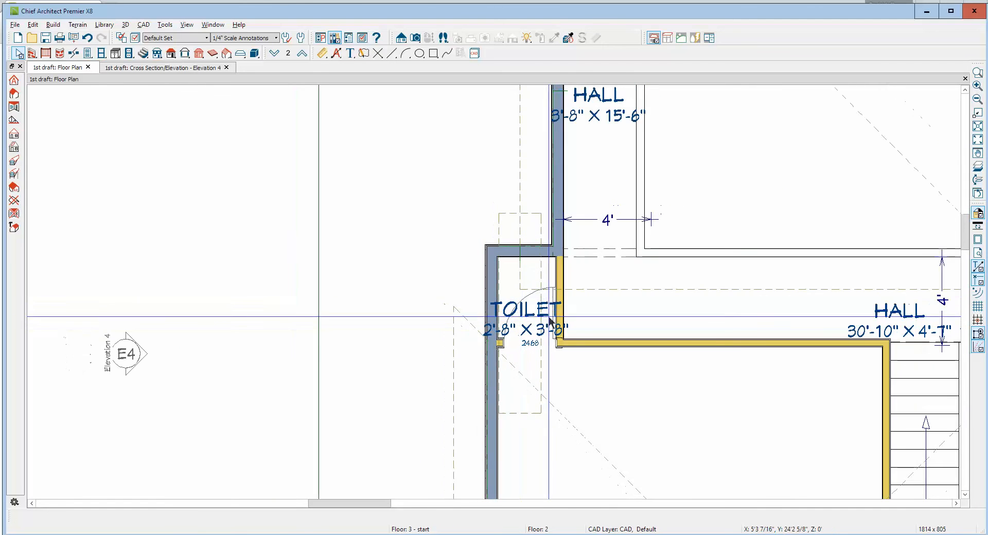
pyautogui.click(541, 383)
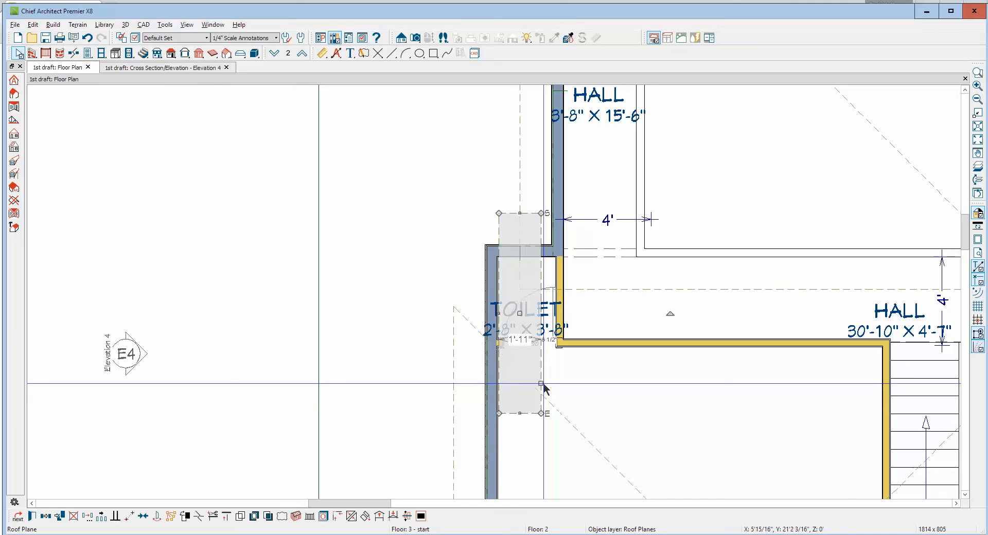
pyautogui.moveTo(540, 410); pyautogui.dragTo(845, 389)
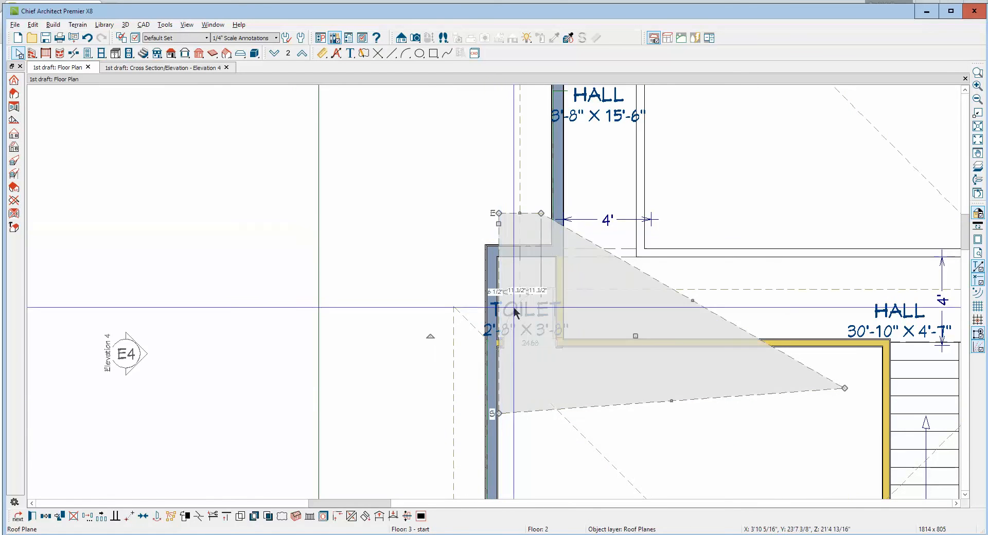
pyautogui.moveTo(499, 412); pyautogui.dragTo(608, 400)
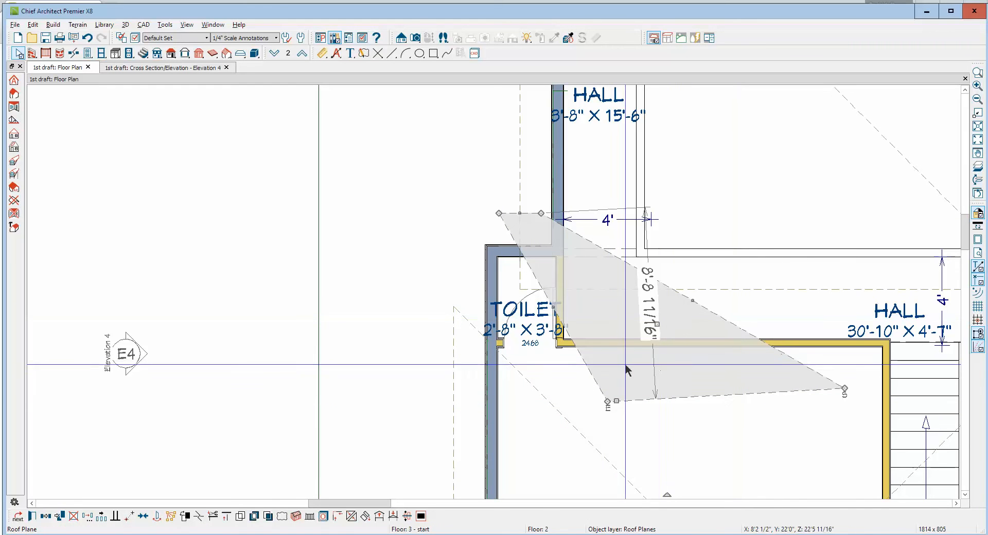
# Join the outer slanted edge of the new toilet roof plane with the diagonal edge of the master bedroom roof plane
pyautogui.rightClick(586, 370)
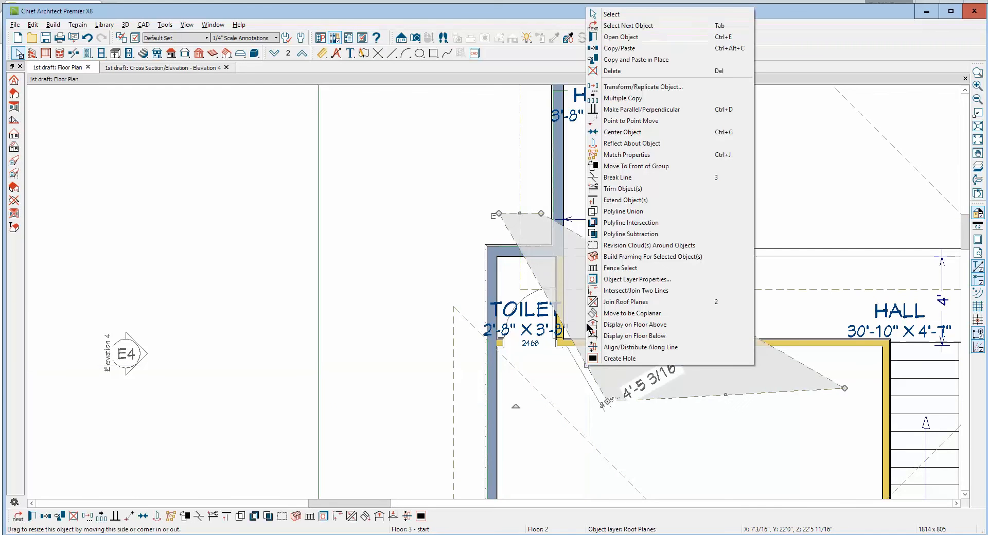
pyautogui.click(612, 302)
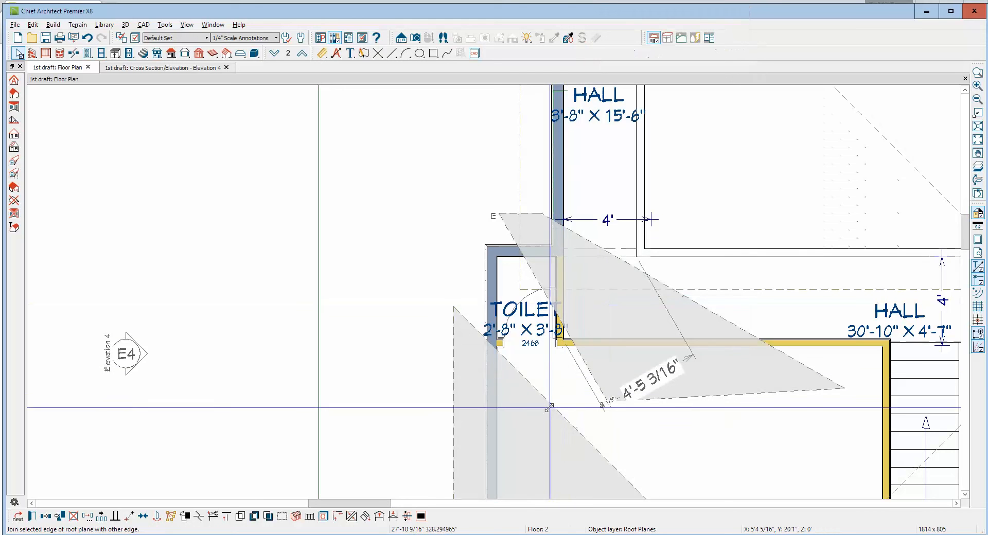
pyautogui.click(549, 407)
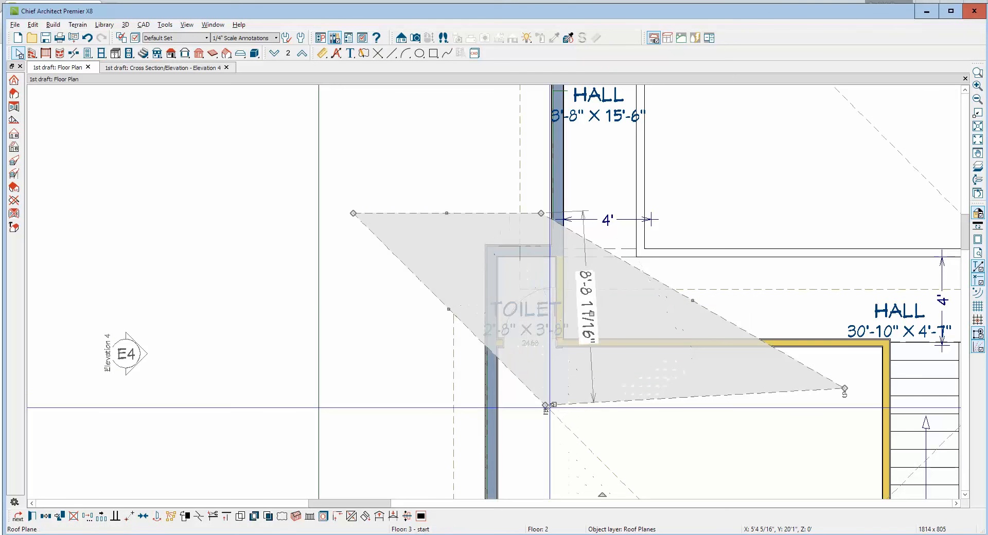
pyautogui.press('Escape')
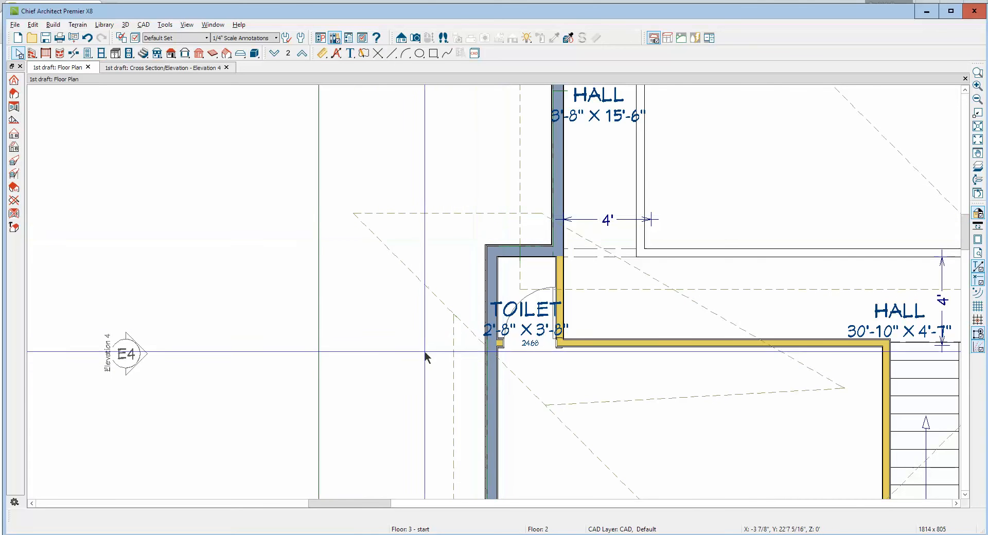
# Look up the master bedroom roof plane's baseline height, and set the toilet roof plane to the same 21' 10 15/16" with pitch locked
pyautogui.doubleClick(452, 365)
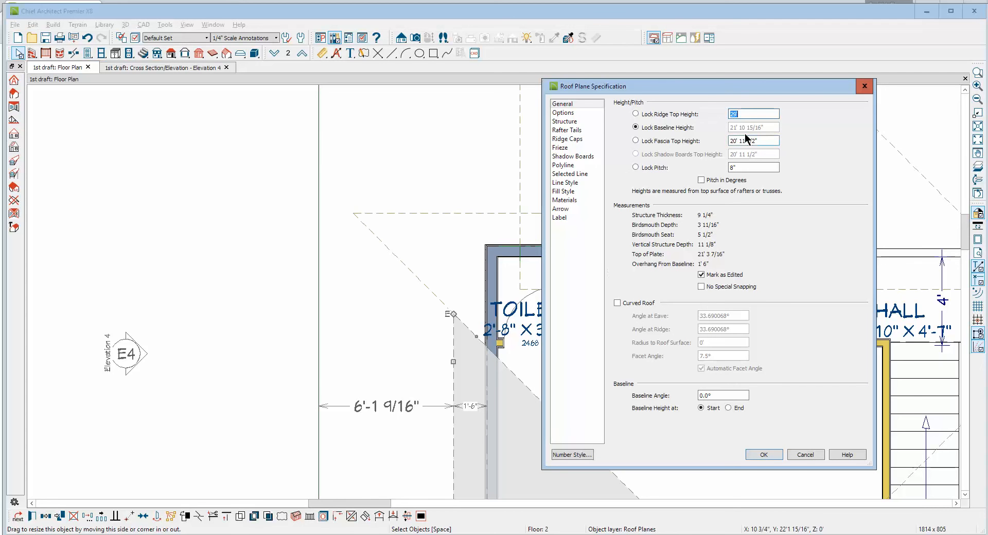
pyautogui.click(804, 455)
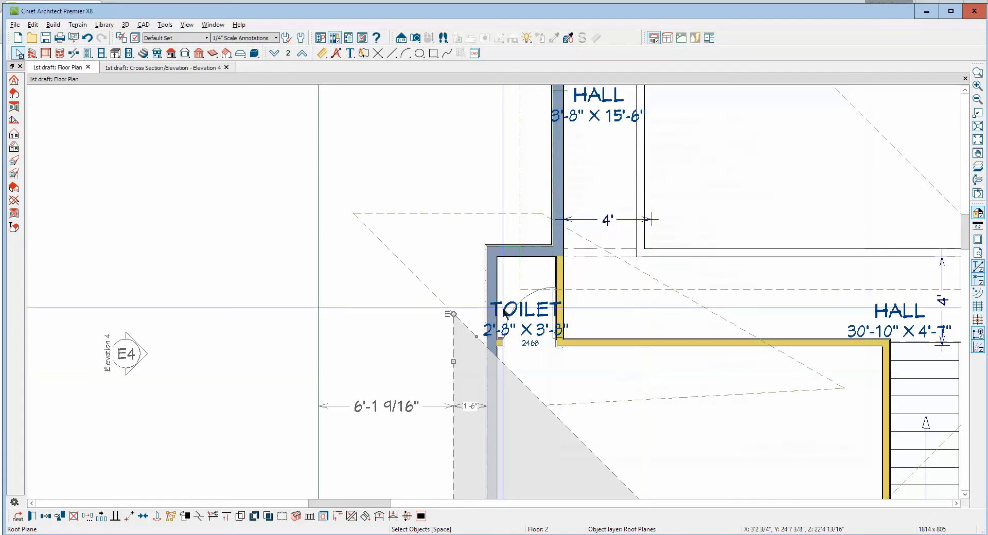
pyautogui.click(461, 211)
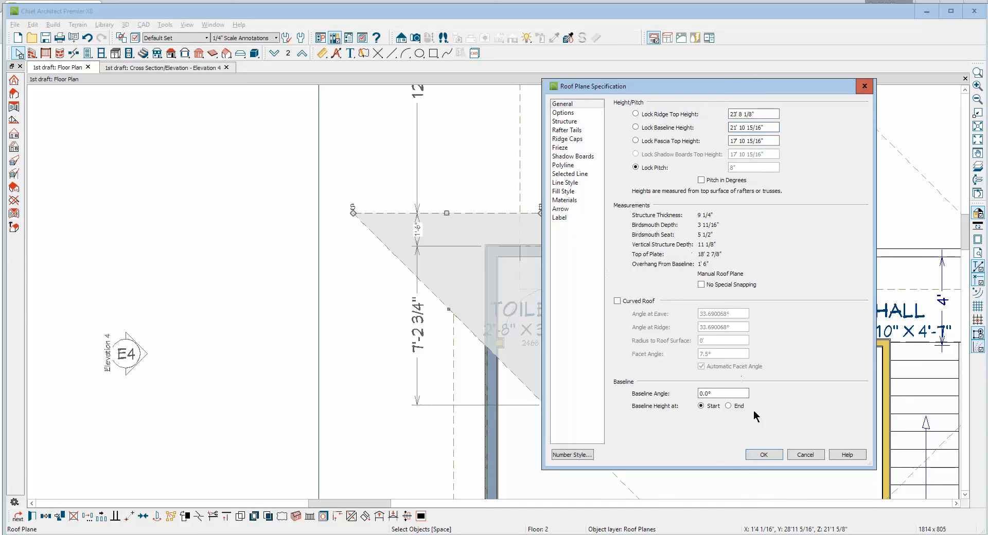
pyautogui.click(763, 455)
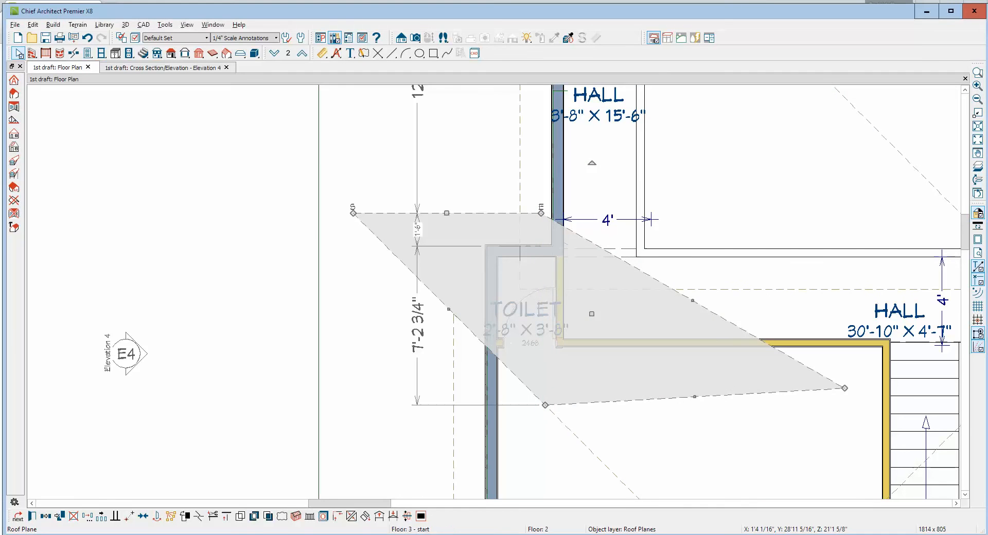
# Rejoin the toilet roof plane's outer diagonal edge with the master bedroom roof plane at the matched baseline height
pyautogui.rightClick(478, 336)
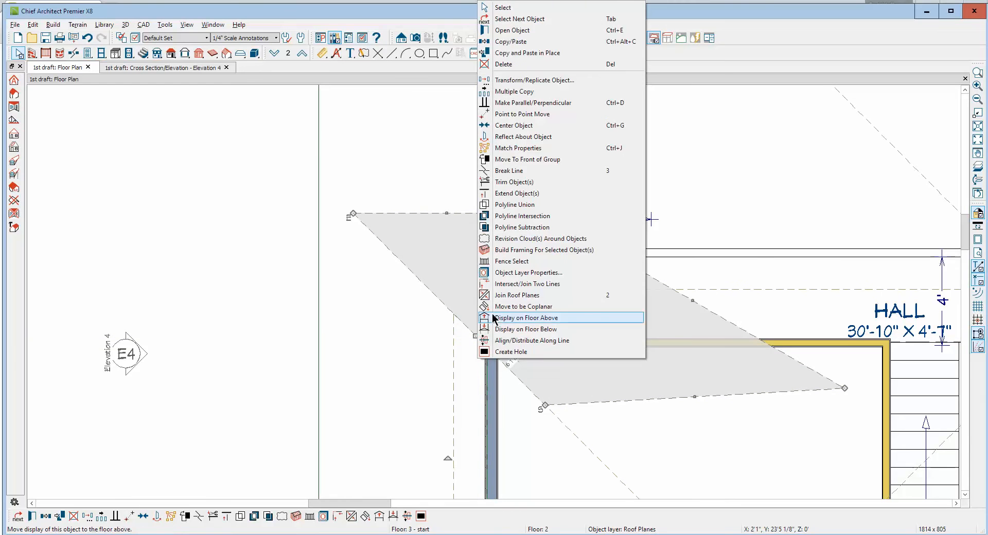
pyautogui.click(509, 295)
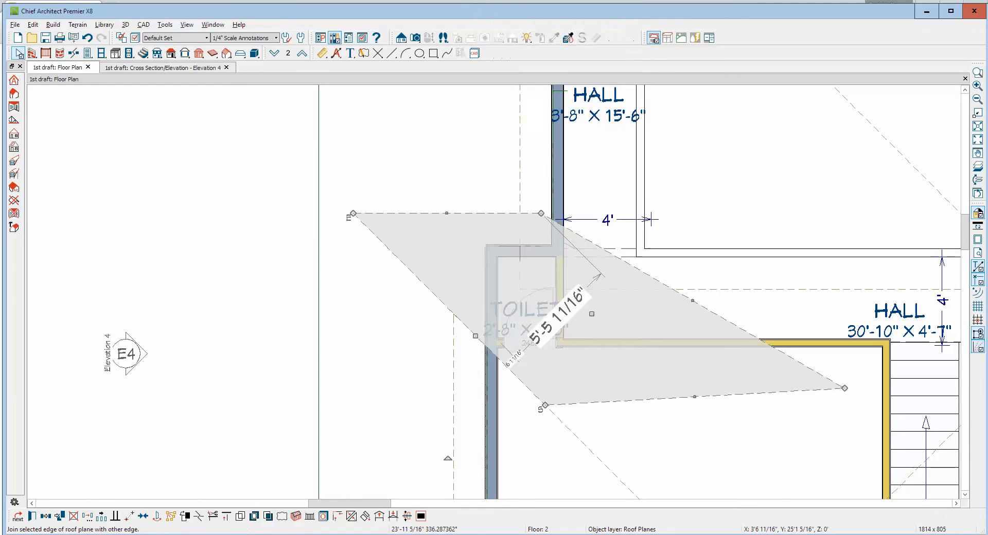
pyautogui.click(514, 378)
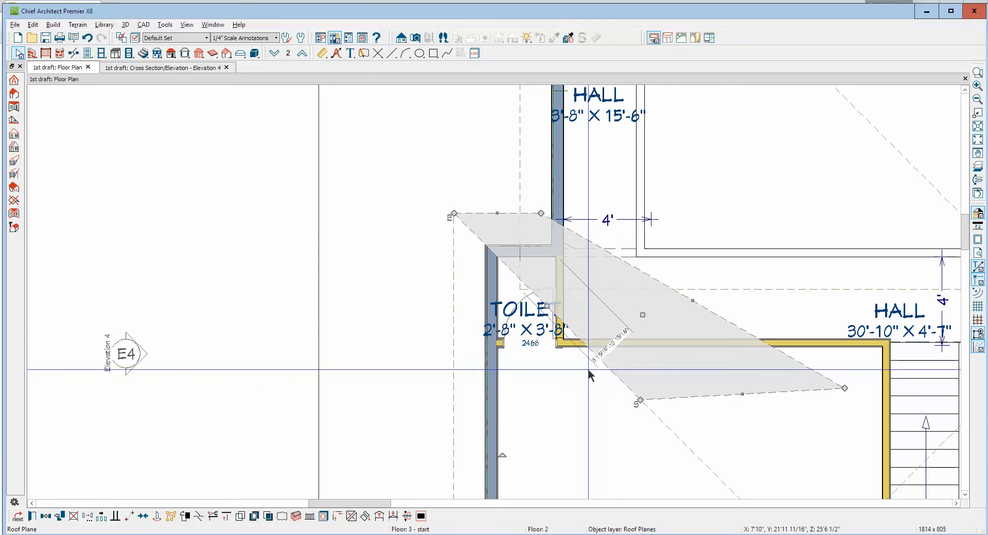
# Pull the eave-side corner of the narrow hall roof plane's edge back from the toilet so that edge slants beside the new toilet plane
pyautogui.scroll(-1, 568, 273)
pyautogui.scroll(-2, 567, 269)
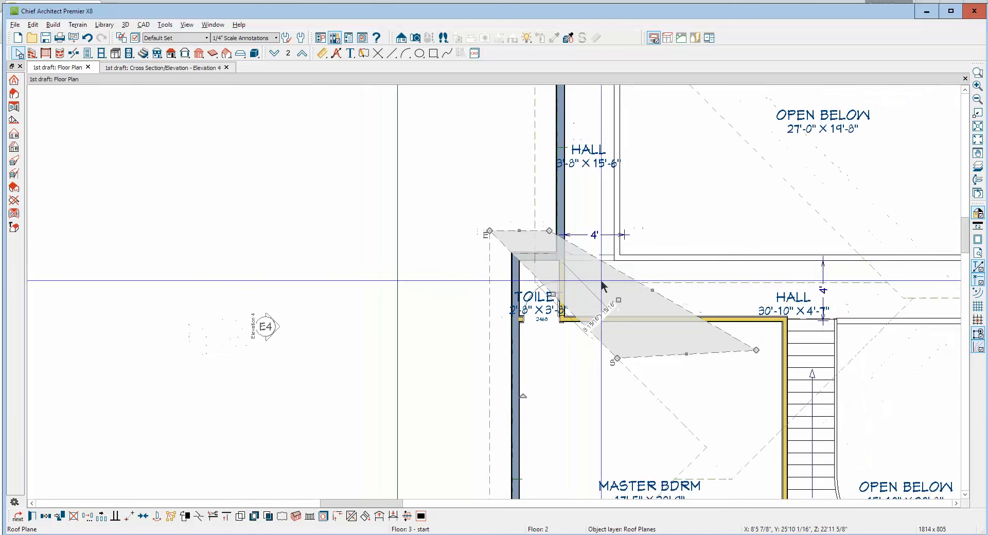
pyautogui.click(539, 195)
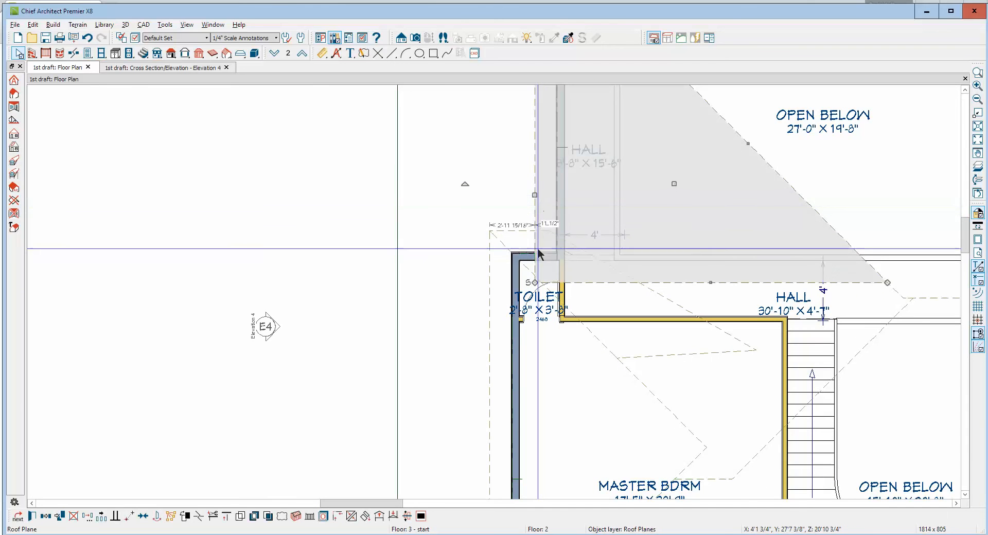
pyautogui.moveTo(535, 284); pyautogui.dragTo(535, 223)
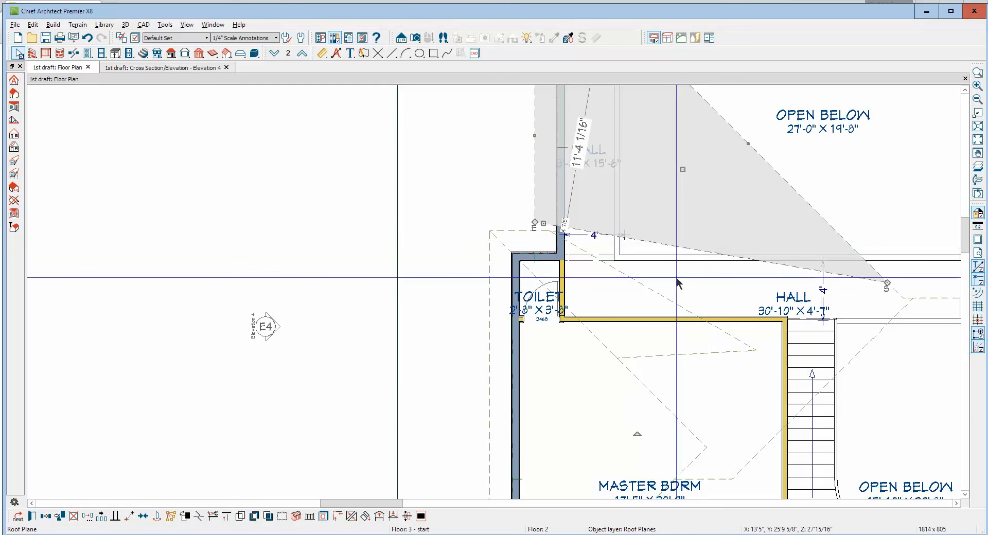
# Join the slanted edge of the narrow hall roof plane with the inner diagonal edge of the toilet roof plane
pyautogui.click(352, 516)
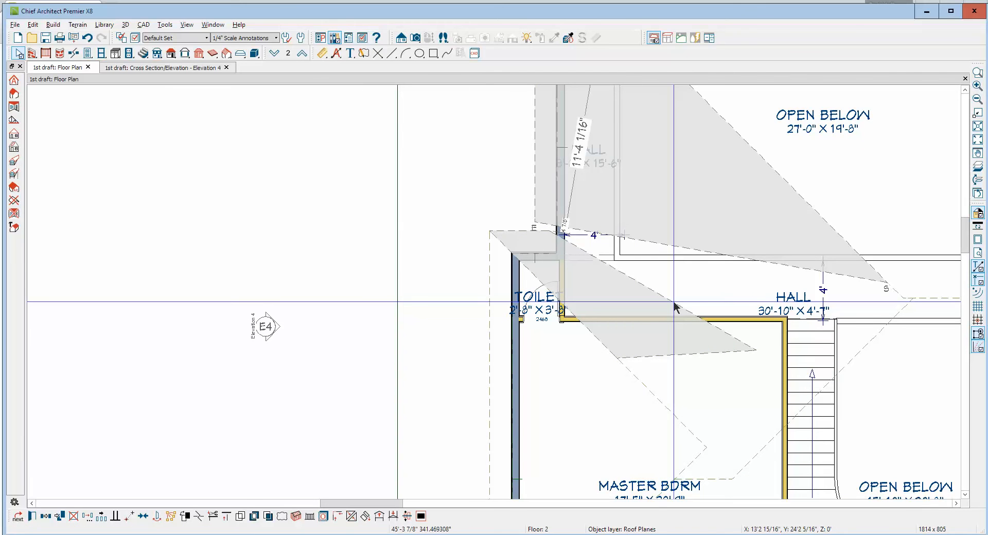
pyautogui.click(674, 303)
pyautogui.press('Escape')
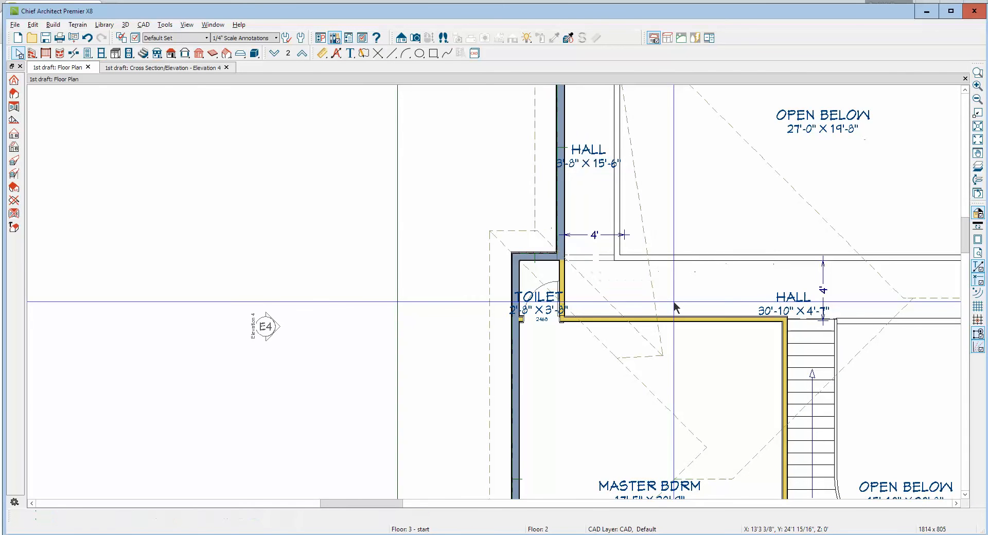
pyautogui.scroll(-1, 679, 261)
pyautogui.scroll(-2, 679, 260)
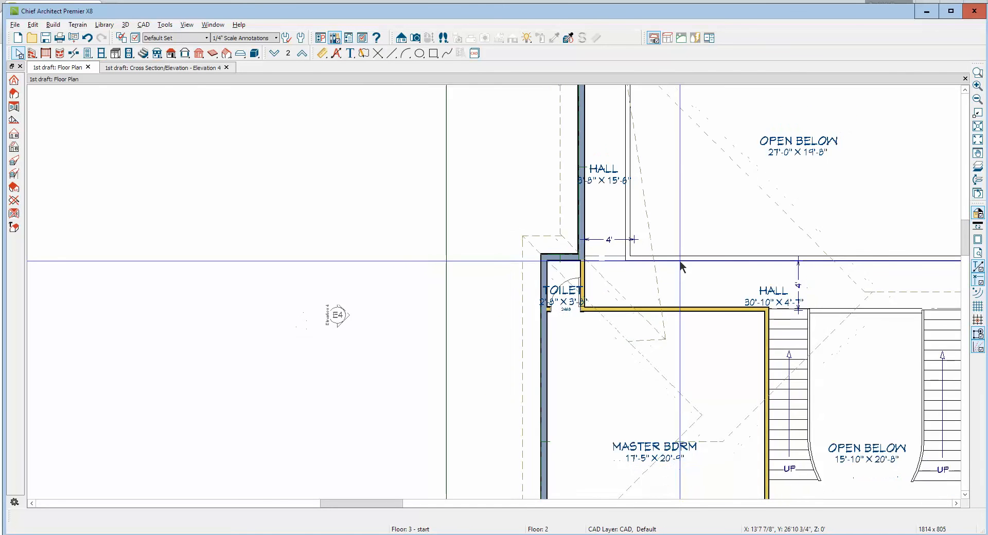
# Extend the toilet roof plane's inner end to the master bedroom roof peak and join the front roof plane's short edge with it
pyautogui.click(652, 335)
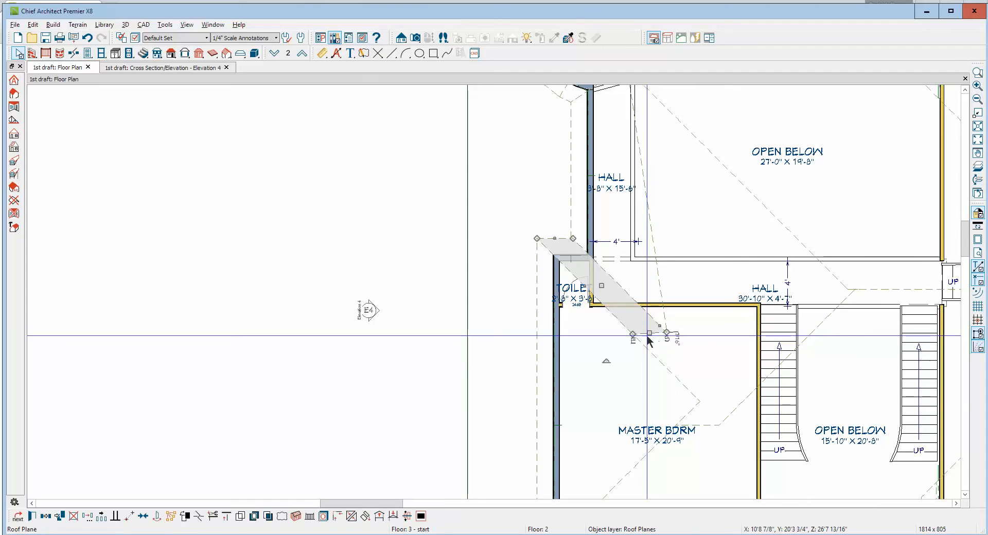
pyautogui.moveTo(651, 335); pyautogui.dragTo(705, 425)
pyautogui.rightClick(704, 425)
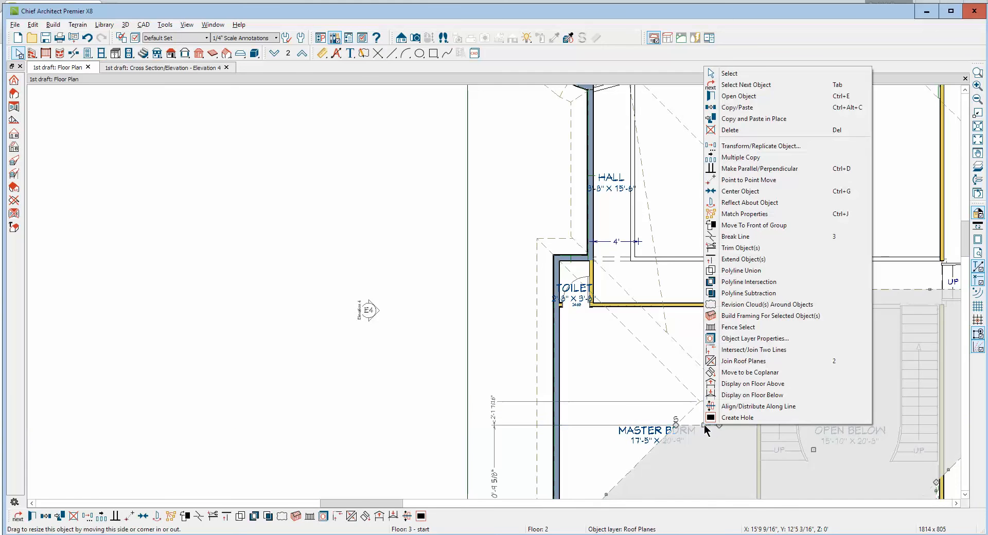
pyautogui.click(720, 361)
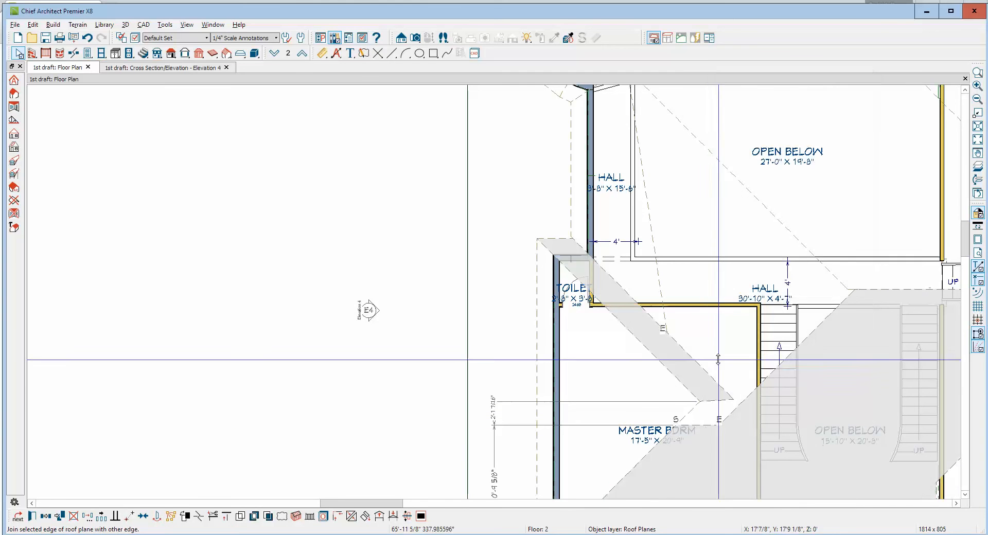
pyautogui.click(715, 401)
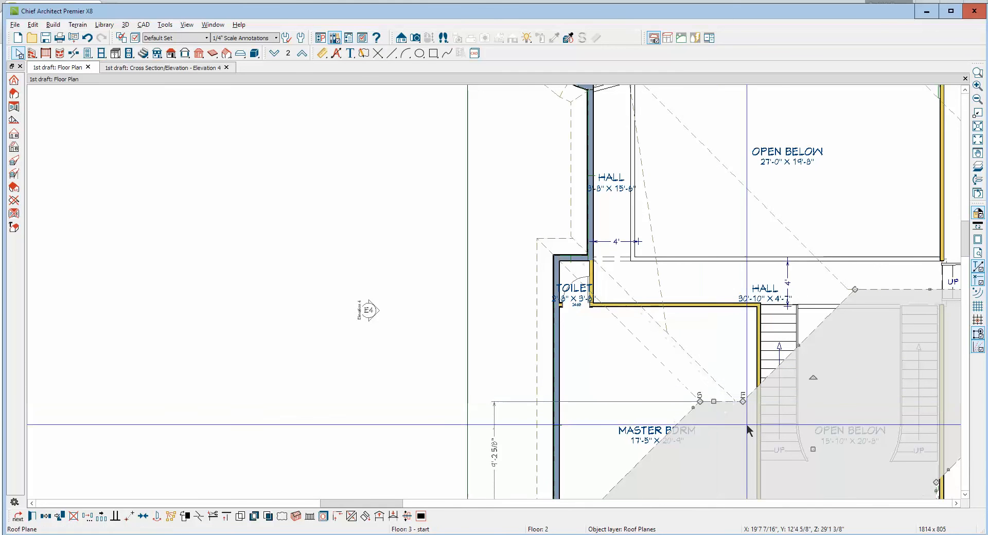
pyautogui.press('Escape')
pyautogui.scroll(-1, 725, 240)
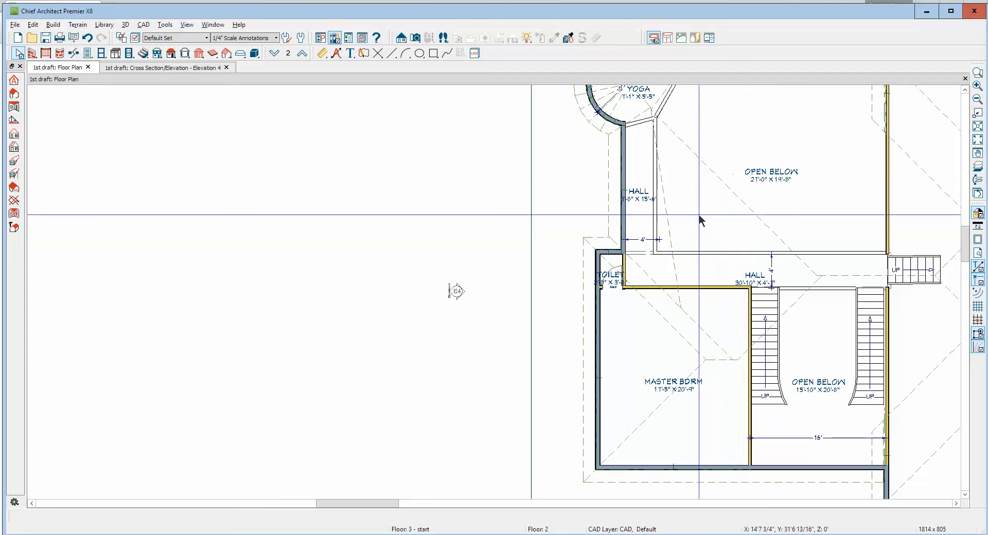
# Break the hall roof plane's long inner edge and pull the new corner out to the roof peak above the hall by the stairs
pyautogui.click(668, 225)
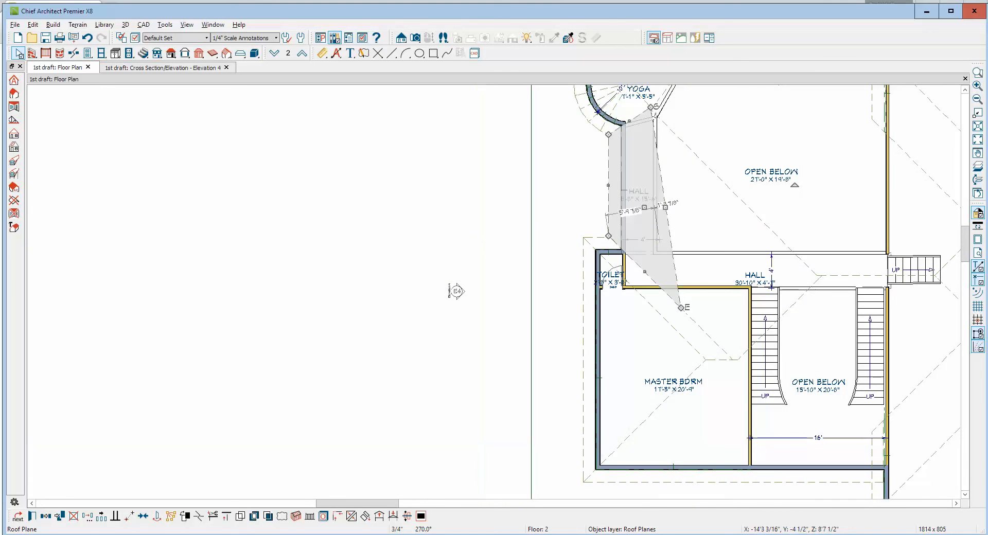
pyautogui.click(197, 516)
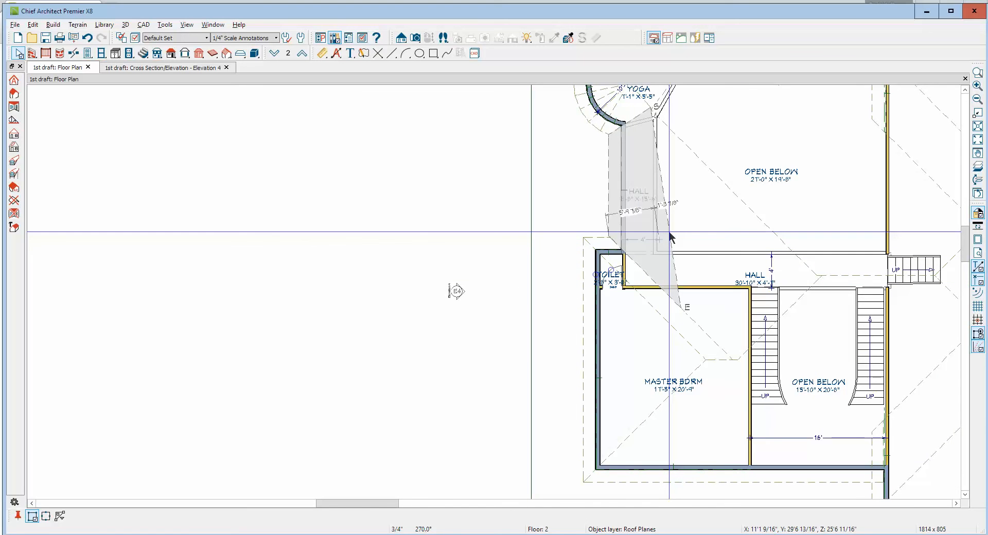
pyautogui.moveTo(669, 236); pyautogui.dragTo(756, 286)
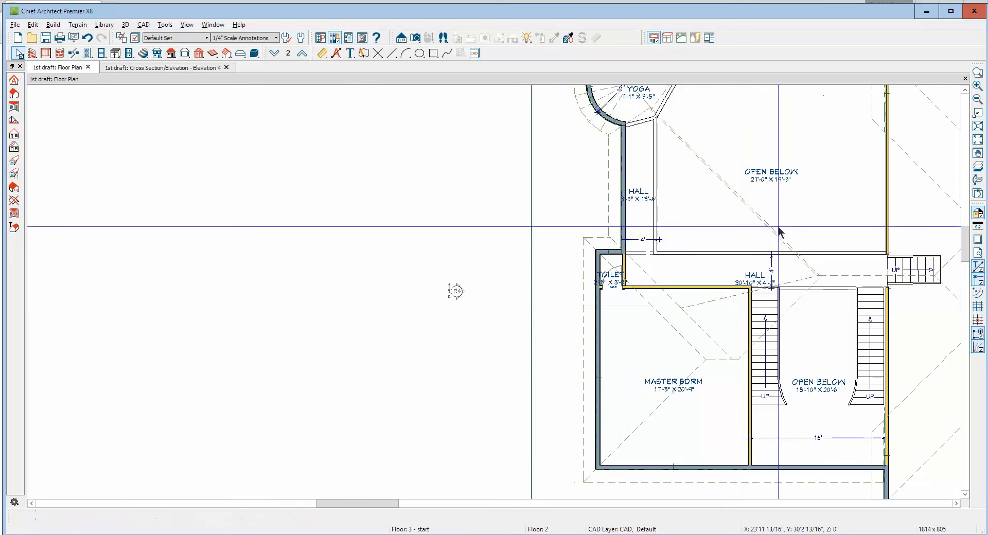
# Join the hall roof plane's two inner edges with the roof plane over the open-below area and the front roof plane
pyautogui.rightClick(772, 222)
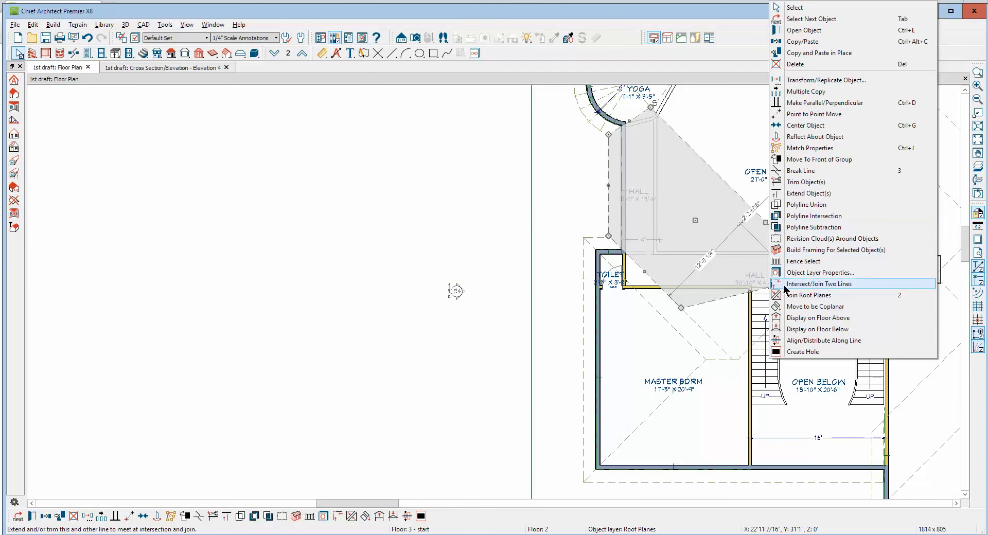
pyautogui.click(809, 295)
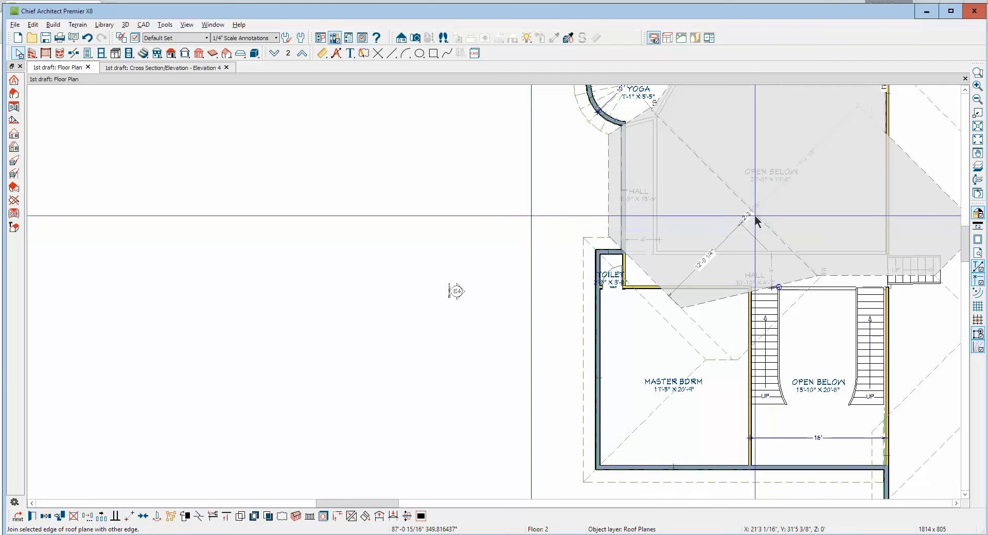
pyautogui.click(755, 220)
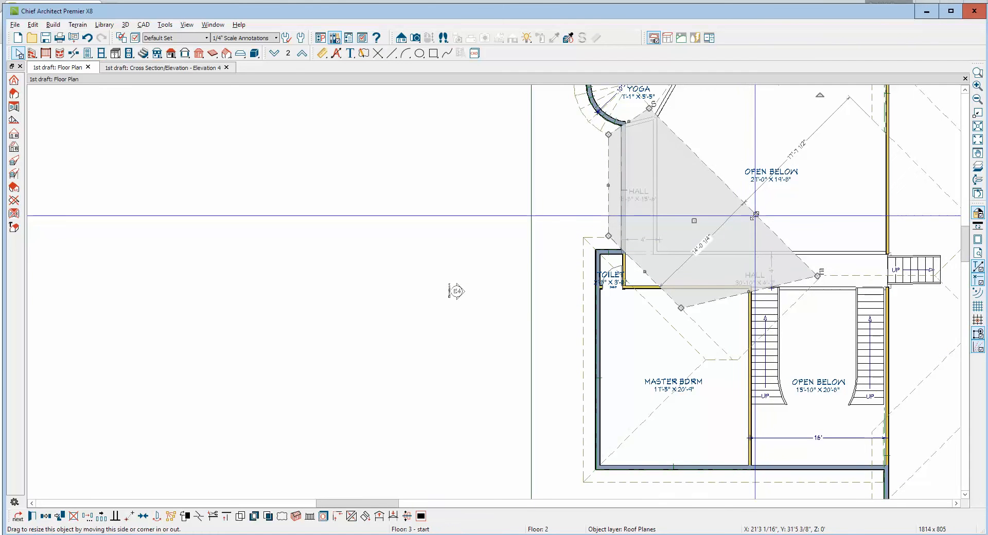
pyautogui.rightClick(728, 301)
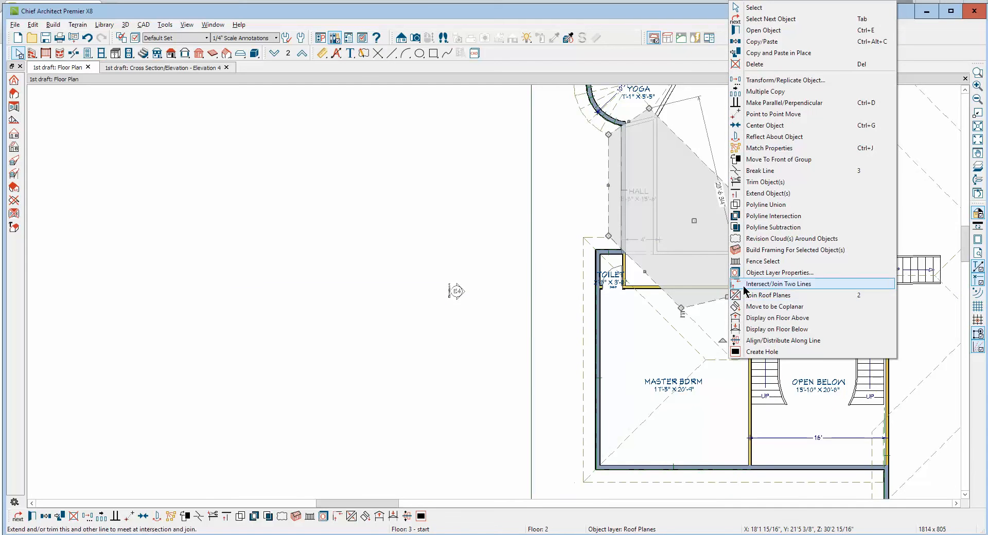
pyautogui.click(768, 295)
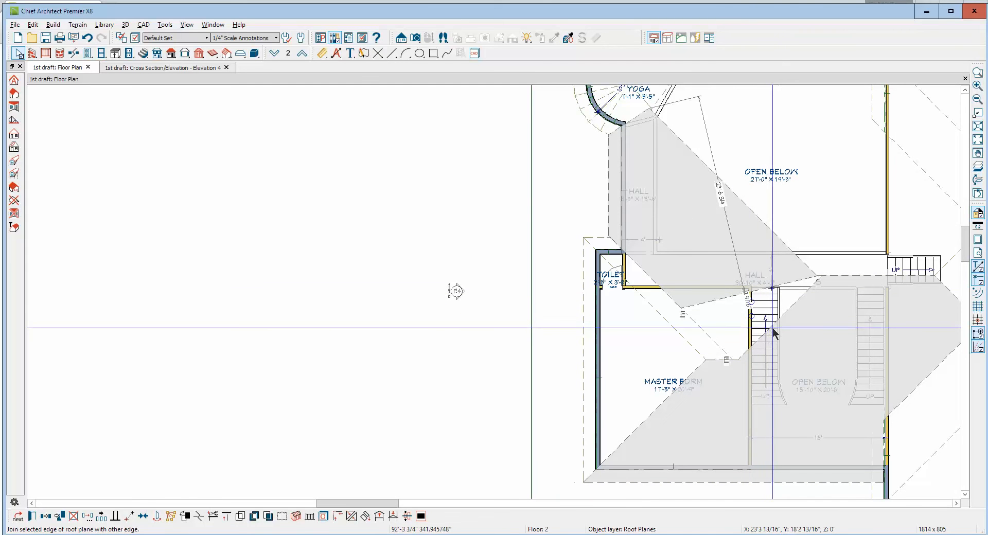
pyautogui.click(771, 326)
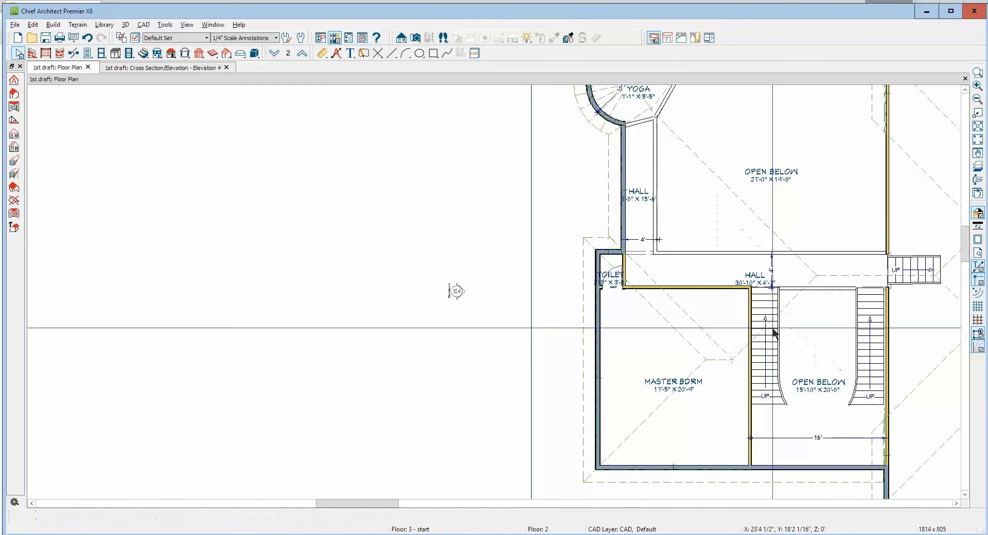
# Close the Elevation 4 view and examine the roof corner beside the toilet in a new perspective full overview
pyautogui.scroll(1, 628, 193)
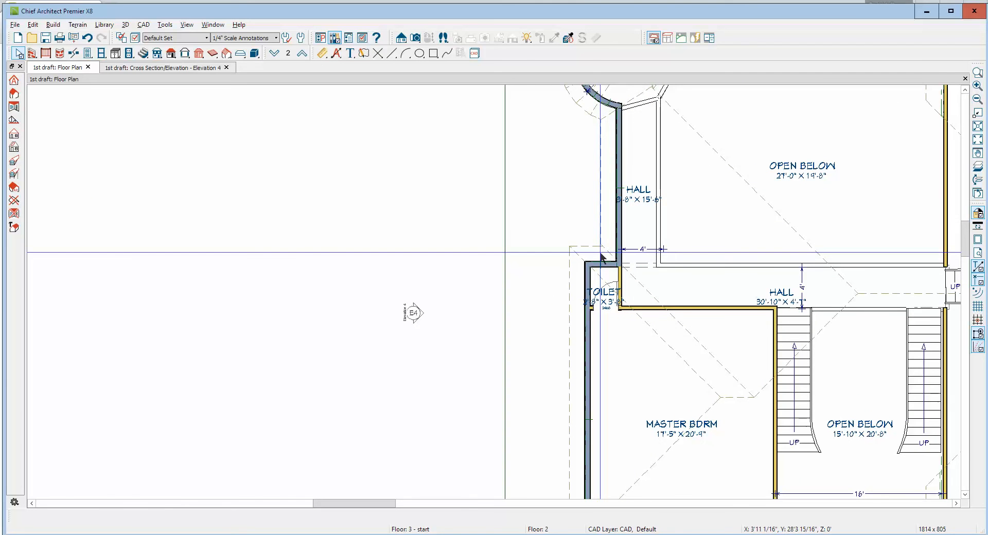
pyautogui.hotkey('ctrl', 'Tab')
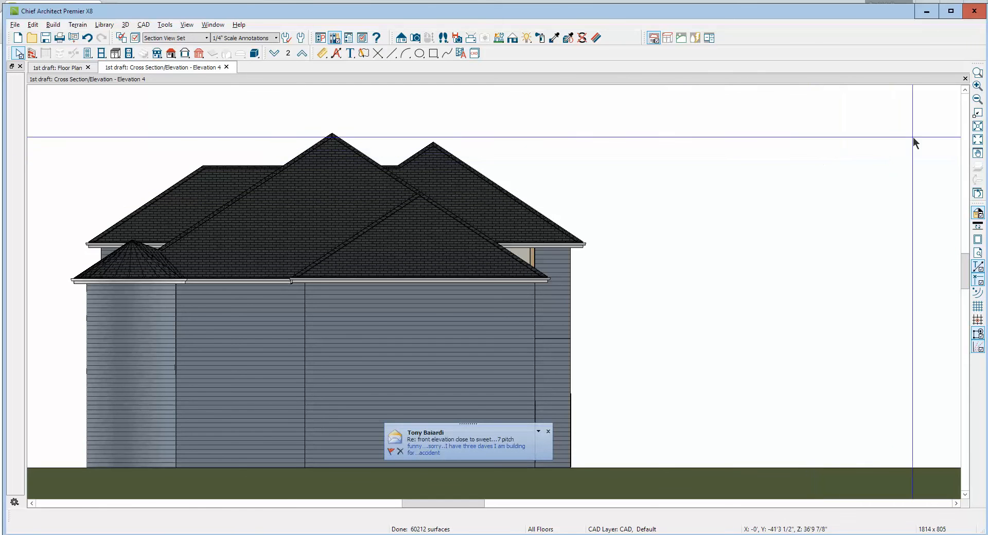
pyautogui.click(965, 79)
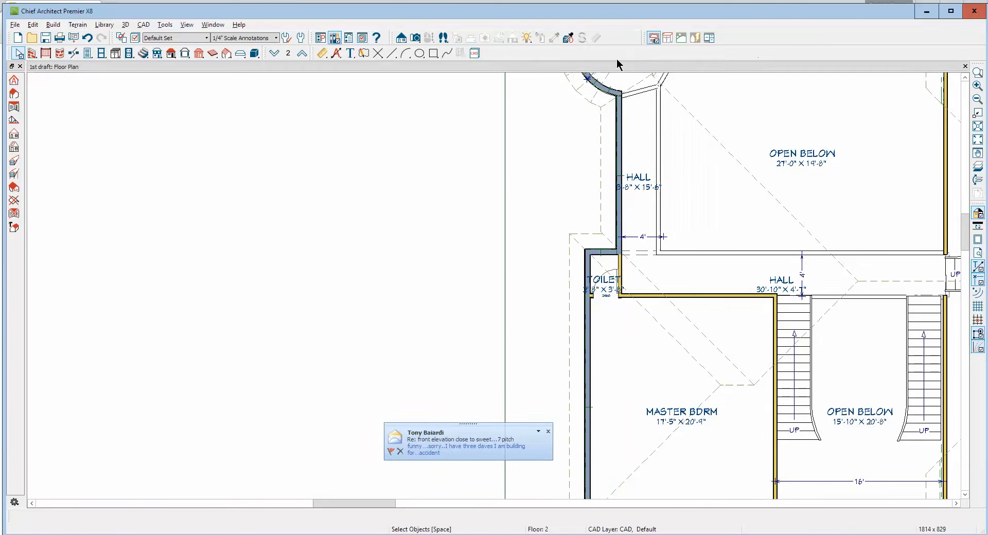
pyautogui.click(416, 39)
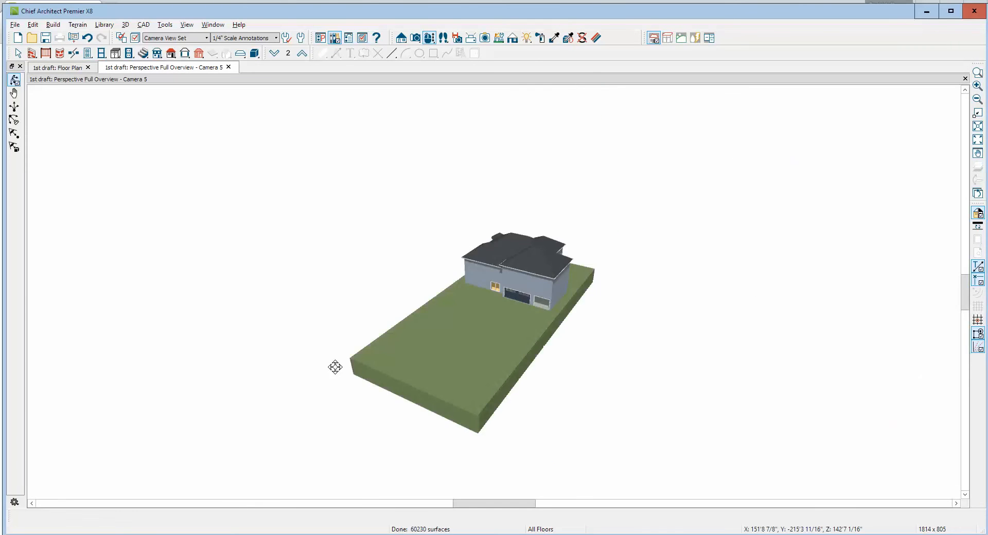
pyautogui.moveTo(335, 368); pyautogui.dragTo(475, 363)
pyautogui.scroll(6, 432, 354)
pyautogui.scroll(-6, 434, 357)
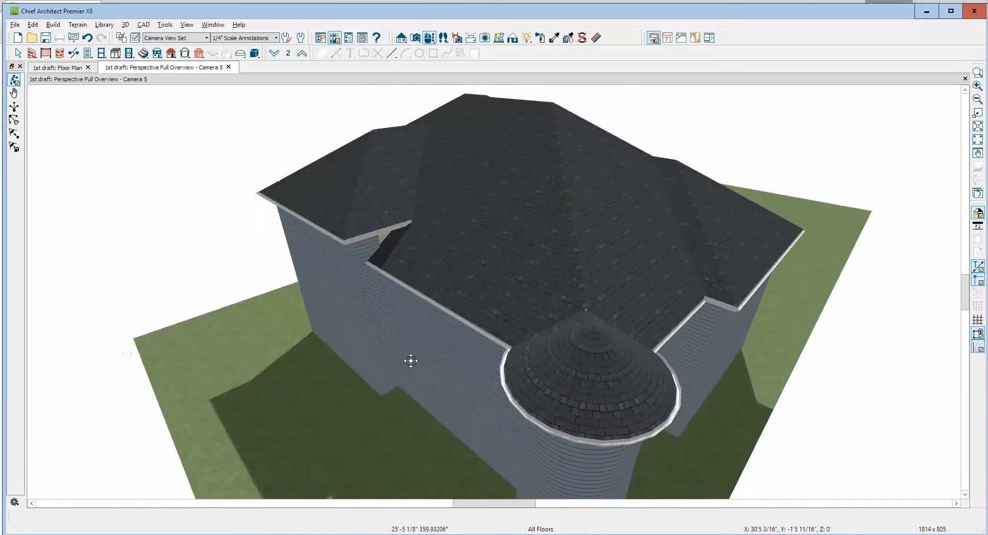
pyautogui.moveTo(411, 360); pyautogui.dragTo(401, 359)
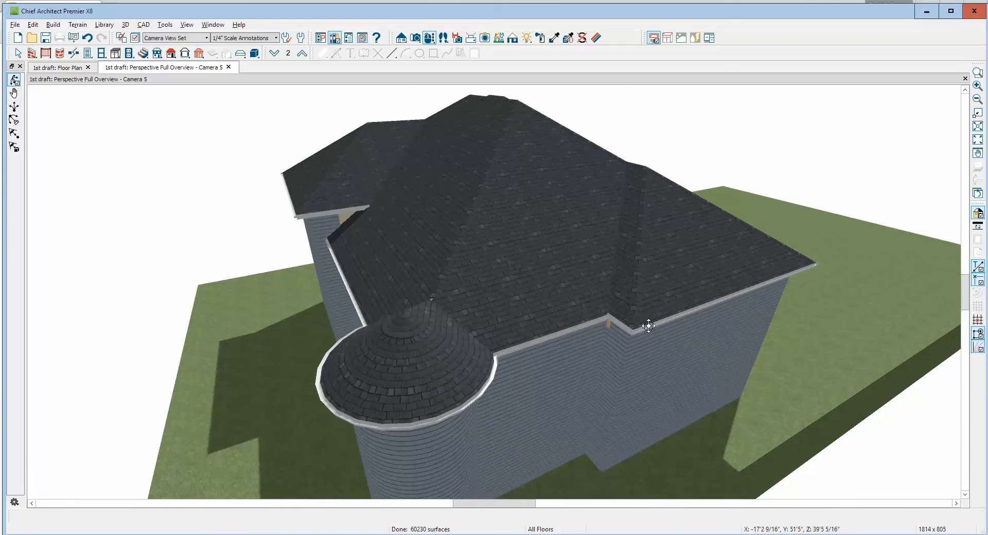
pyautogui.scroll(5, 617, 340)
pyautogui.scroll(-4, 617, 339)
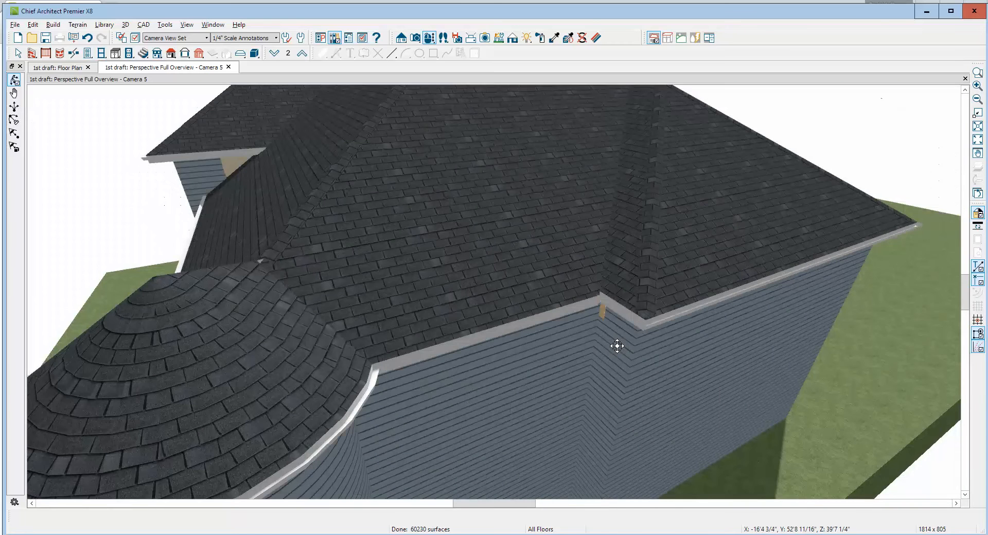
# Extend the attic wall above the toilet corner to the adjoining hall wall, agreeing to retain the automatically generated wall
pyautogui.press('space')
pyautogui.click(598, 321)
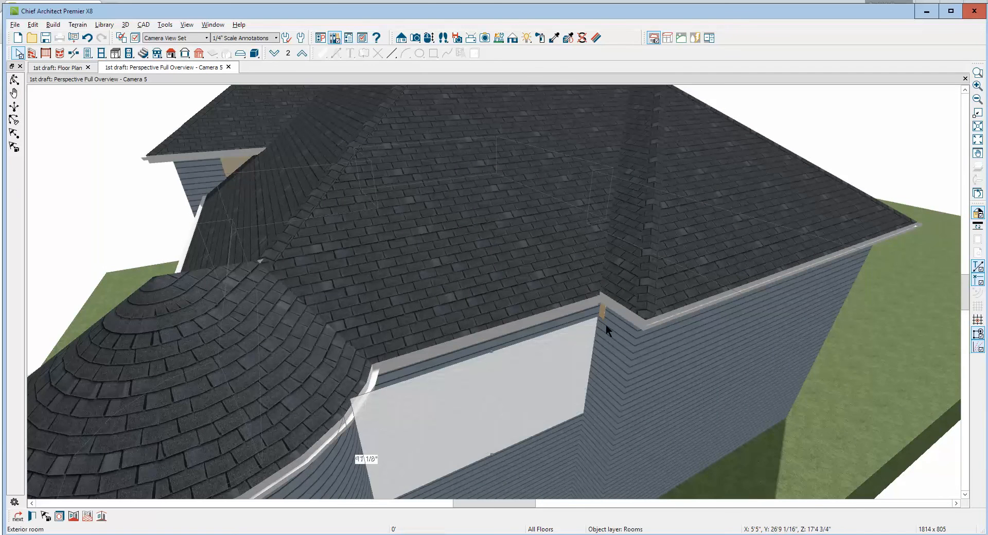
pyautogui.press('Tab')
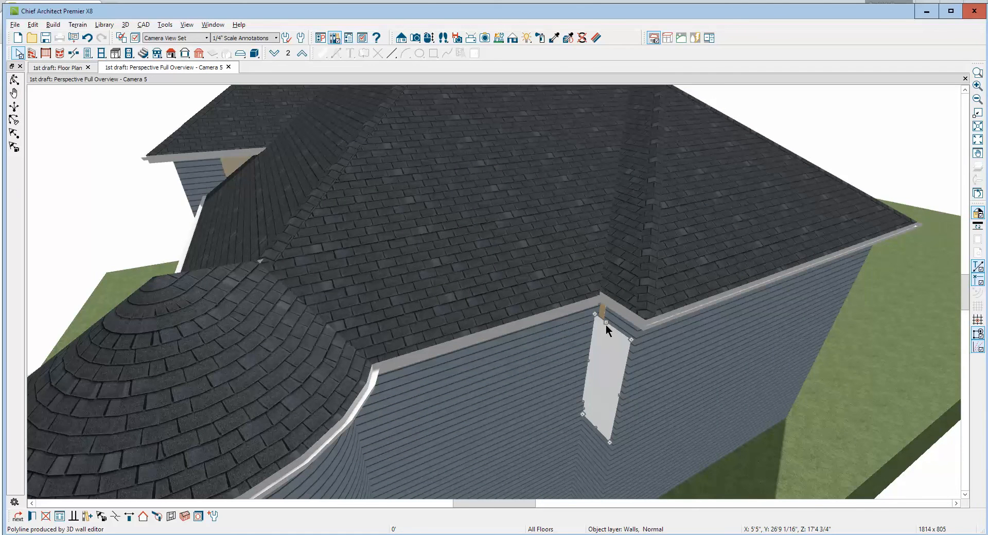
pyautogui.click(610, 318)
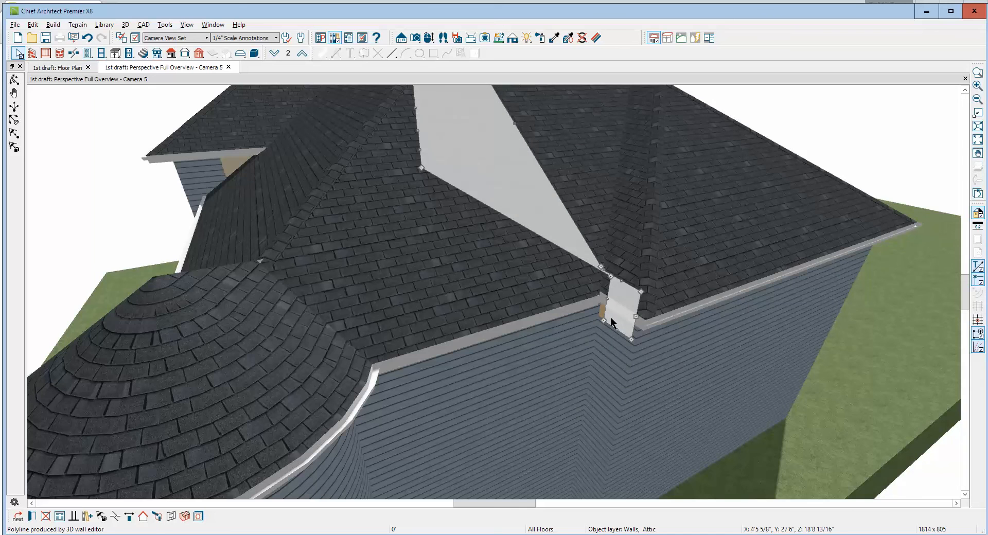
pyautogui.moveTo(610, 304); pyautogui.dragTo(659, 326)
pyautogui.press('y')
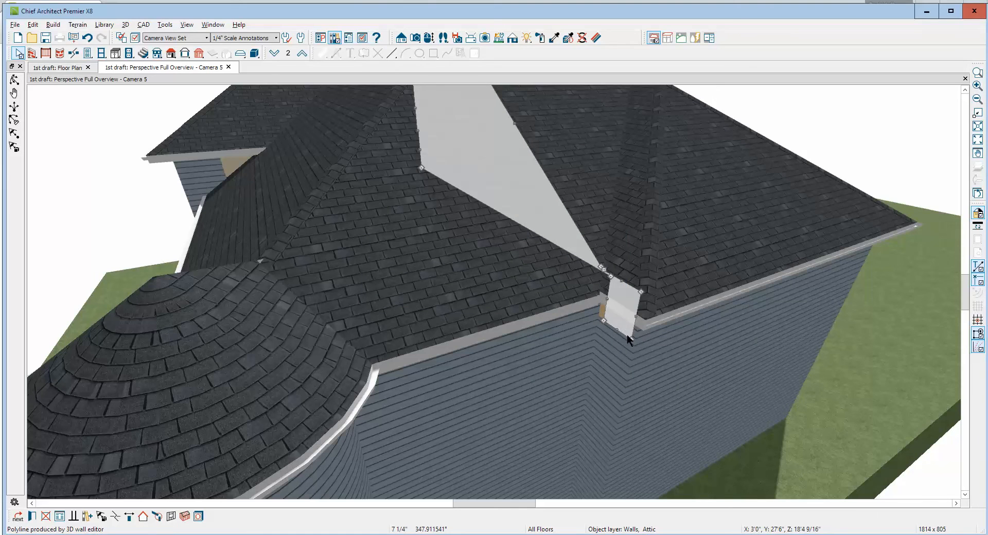
pyautogui.moveTo(610, 304); pyautogui.dragTo(591, 287)
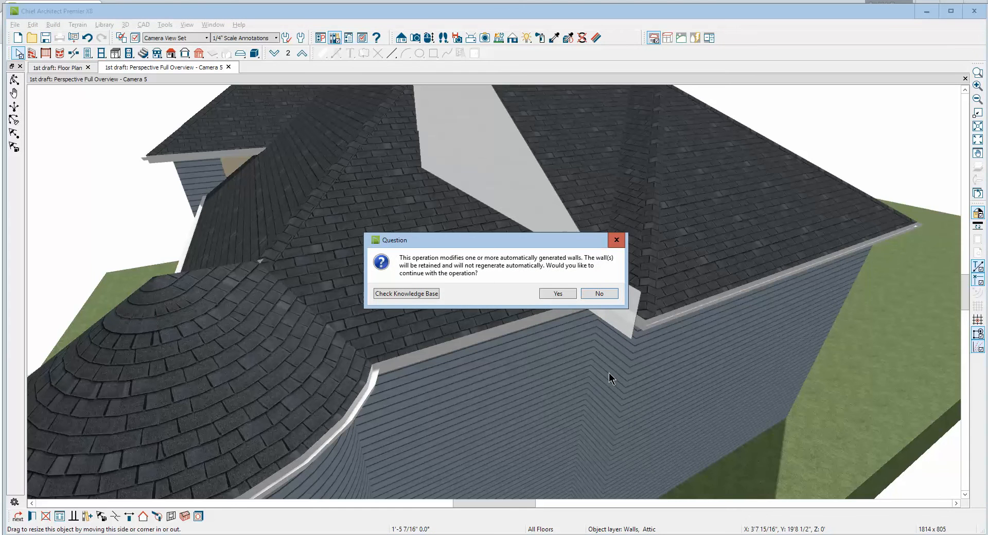
pyautogui.click(557, 293)
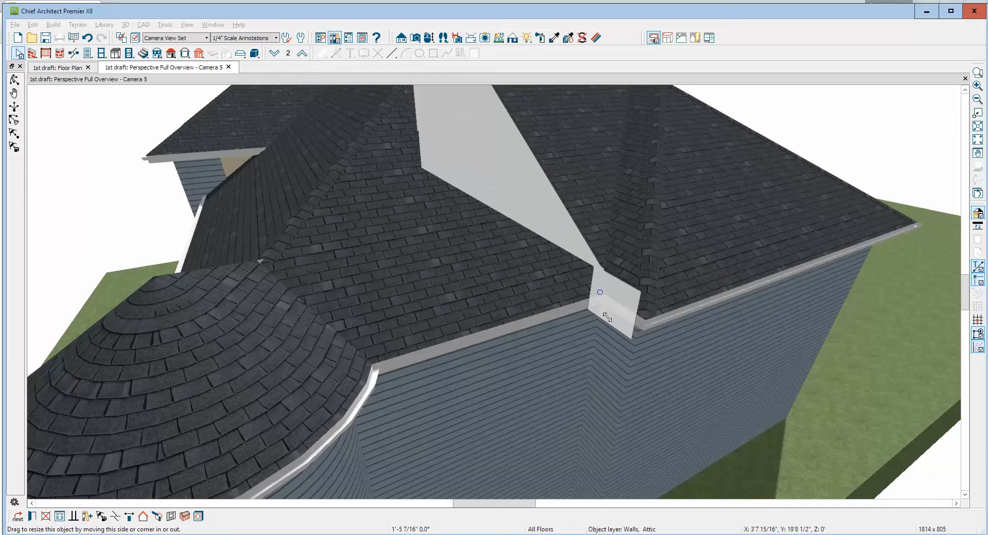
pyautogui.moveTo(607, 317); pyautogui.dragTo(607, 317)
pyautogui.press('Delete')
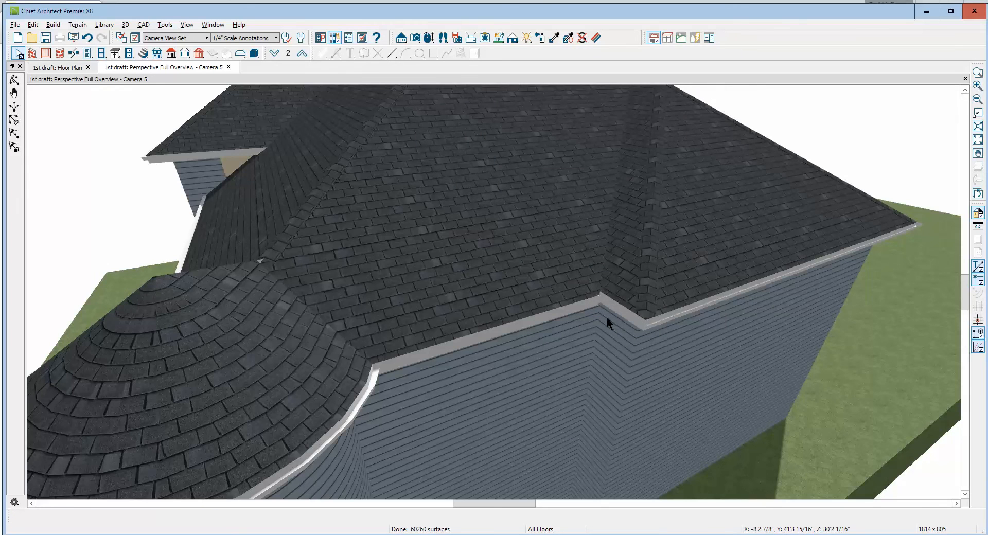
# Examine the whole roof from the rear turret around to the garage front, and close the perspective overview
pyautogui.scroll(-3, 580, 323)
pyautogui.scroll(-3, 580, 323)
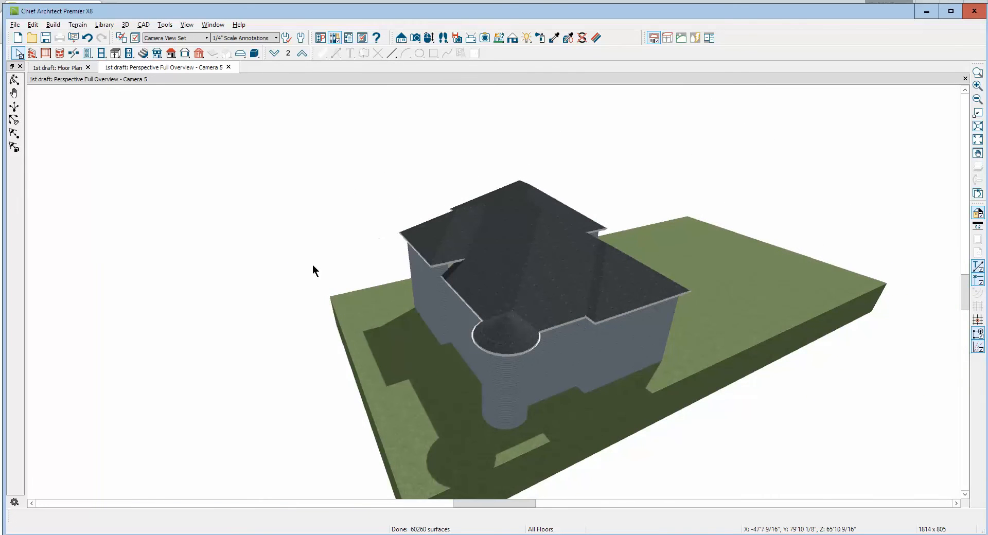
pyautogui.click(14, 80)
pyautogui.moveTo(314, 217); pyautogui.dragTo(803, 189)
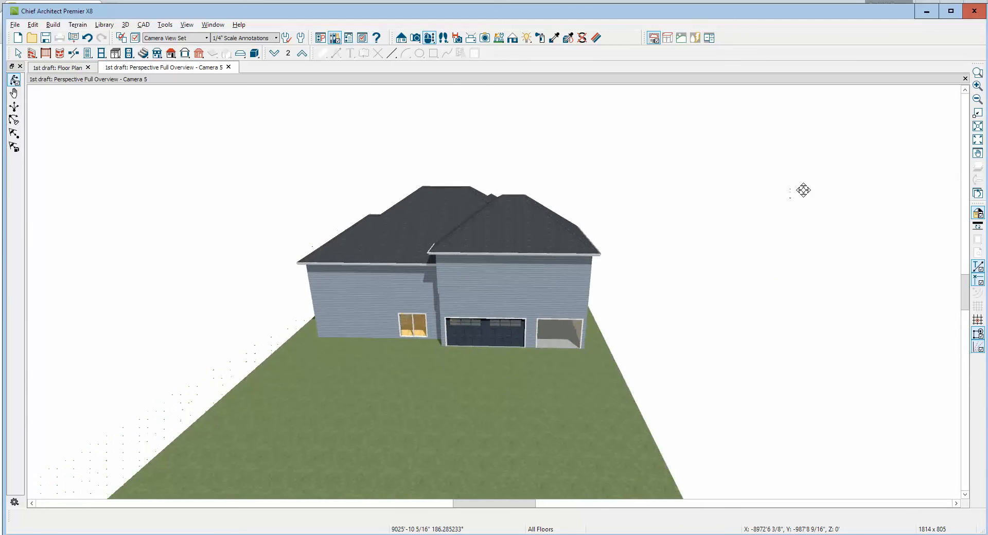
pyautogui.moveTo(604, 264); pyautogui.dragTo(511, 250)
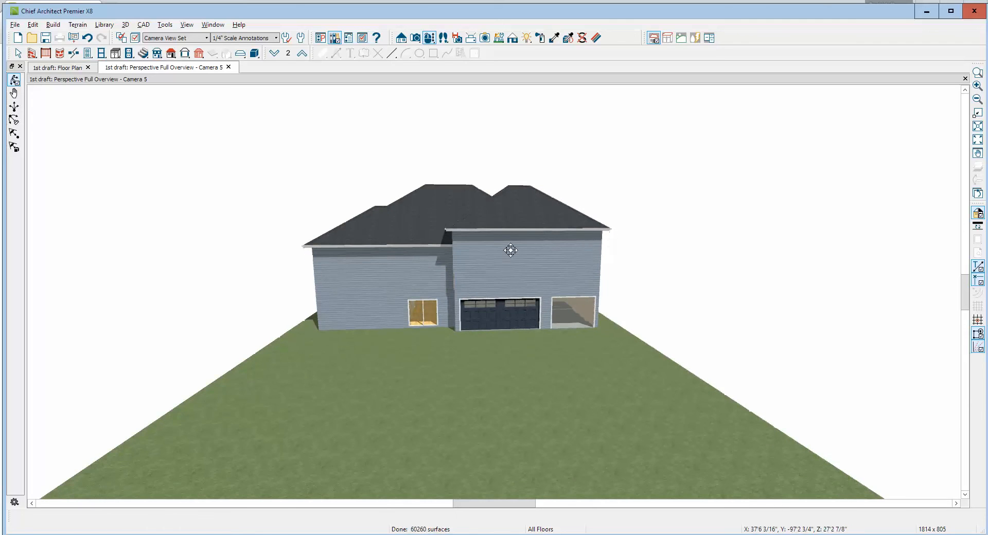
pyautogui.click(965, 78)
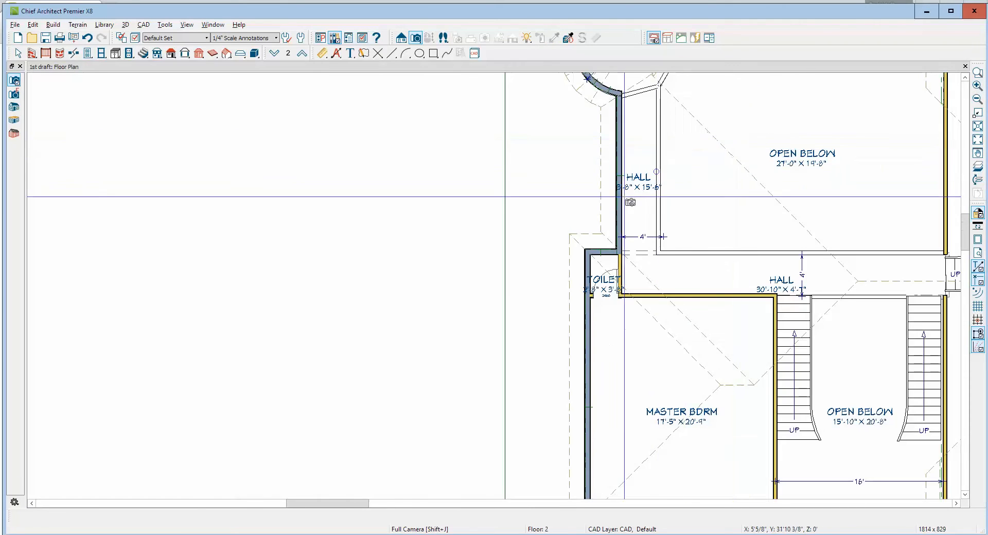
# Create a cross-section view through the house beside the short stair flight, looking toward the rear
pyautogui.scroll(-4, 547, 182)
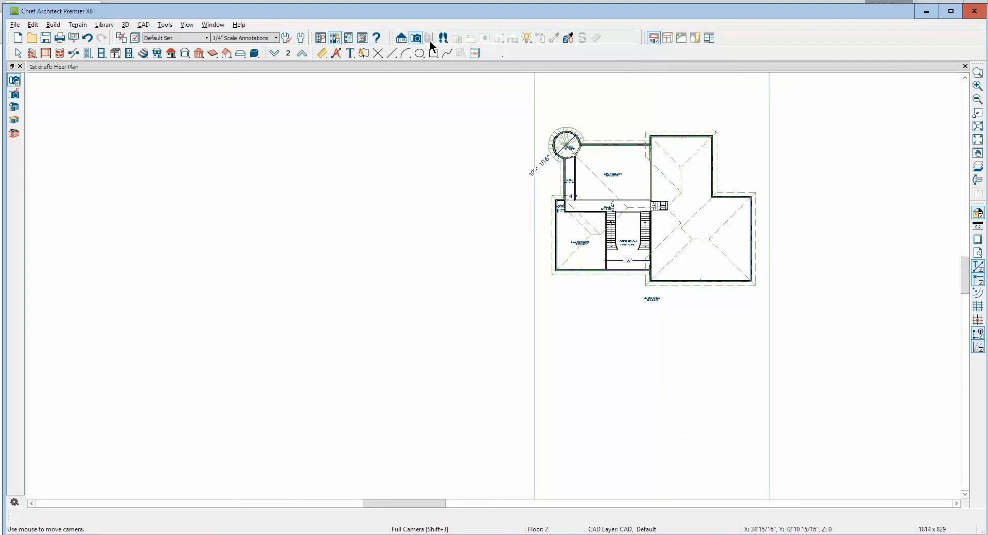
pyautogui.click(401, 38)
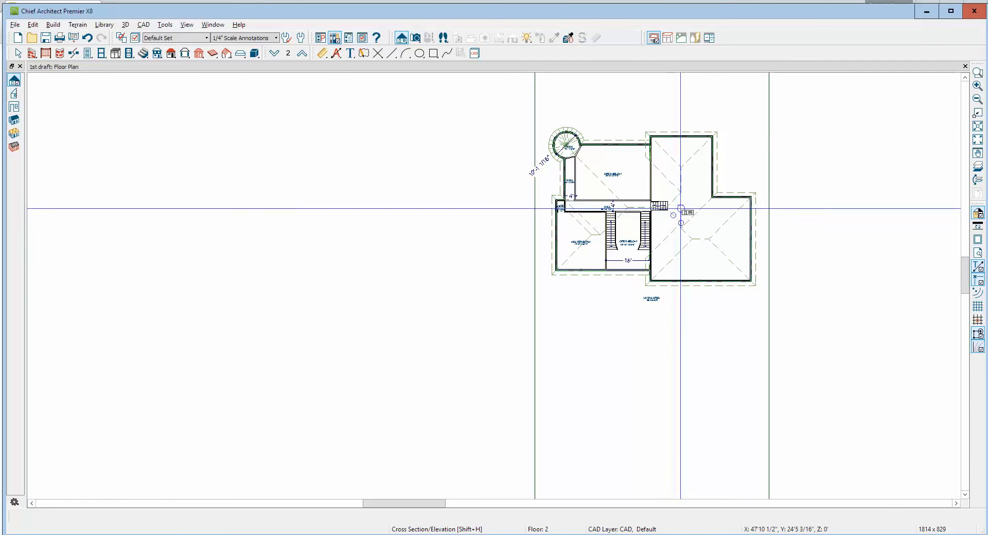
pyautogui.moveTo(680, 208); pyautogui.dragTo(687, 124)
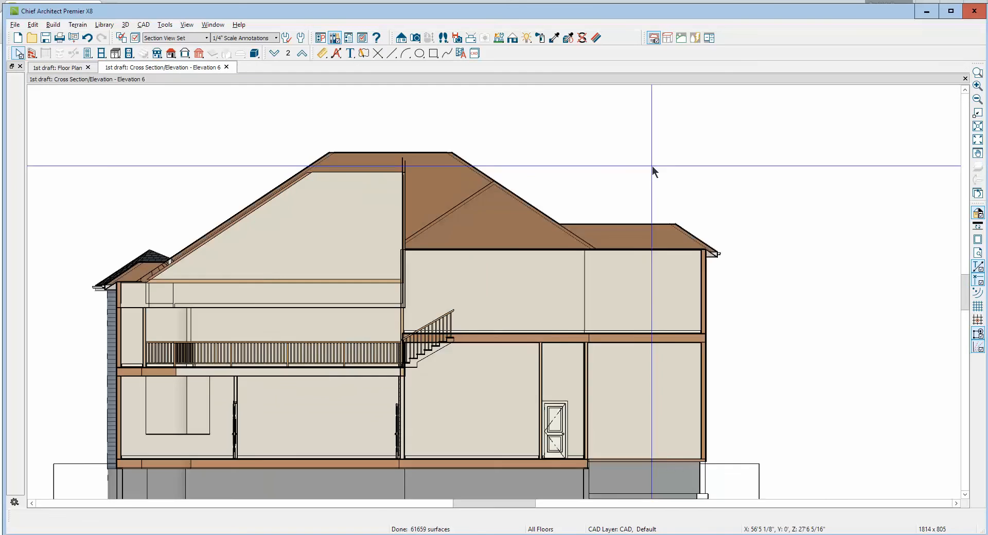